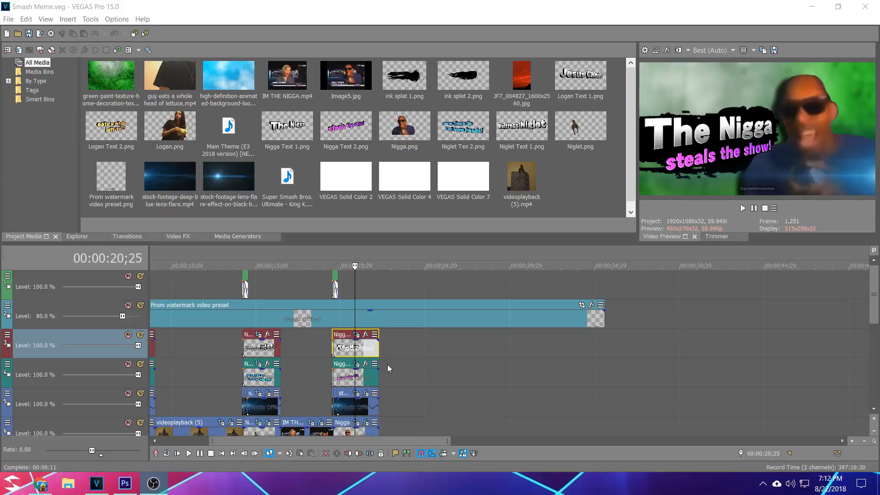
Step: Play back the meme project from about 10 seconds, stop, and place the playhead at 00:00:23;14, past the last title clips
scroll(282, 362, "down", 3)
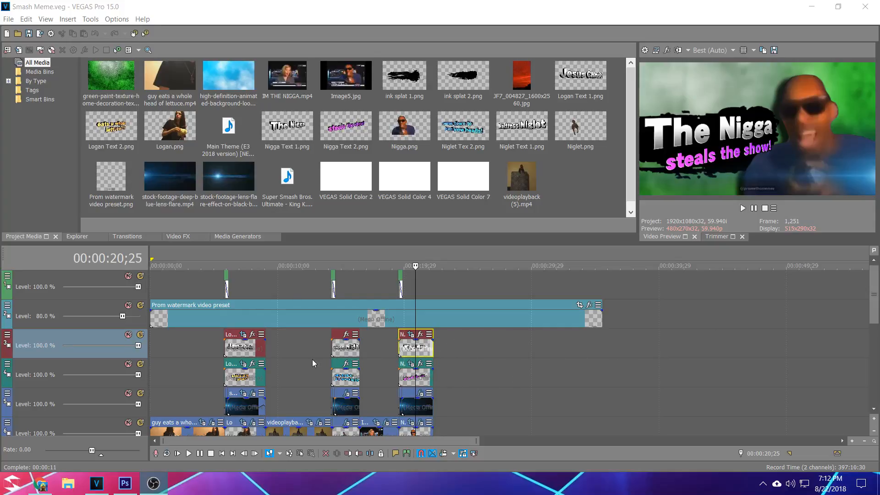
left_click(278, 351)
key("space")
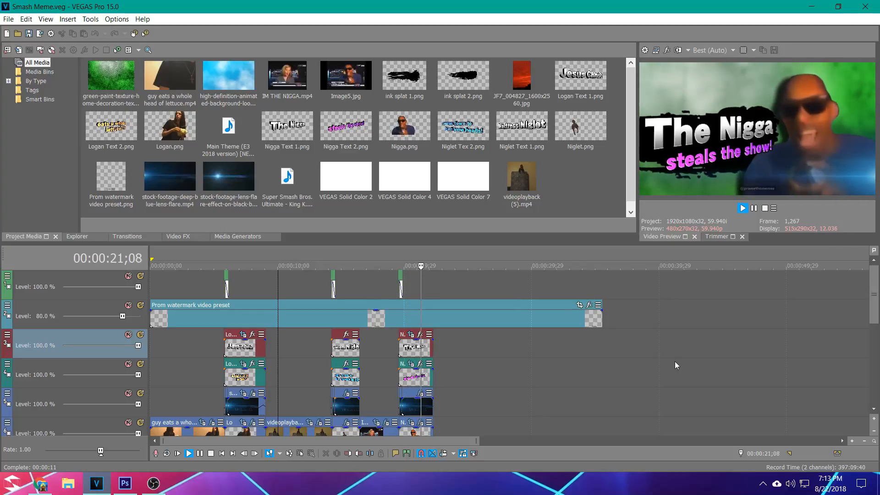
key("space")
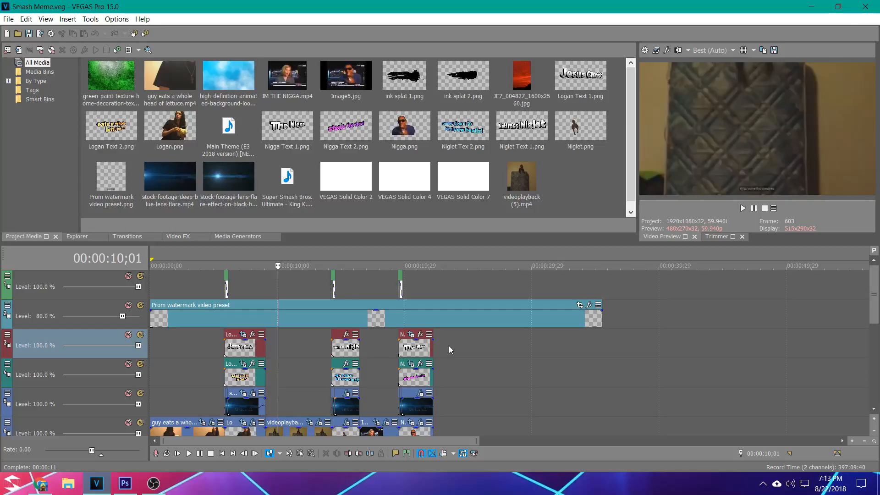
left_click(449, 346)
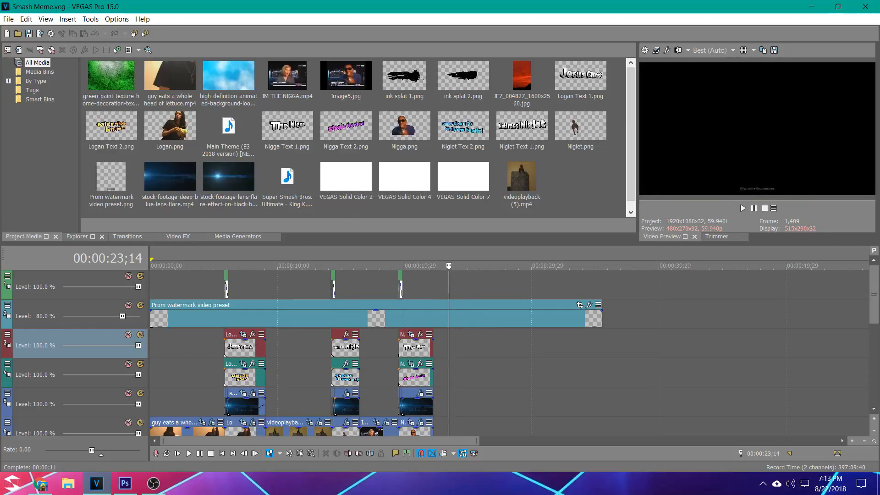
Step: Switch to Chrome and watch the King K. Rool reveal in the YouTube trailer, replaying it from 0:50 and pausing on the title splash
key("alt+Tab")
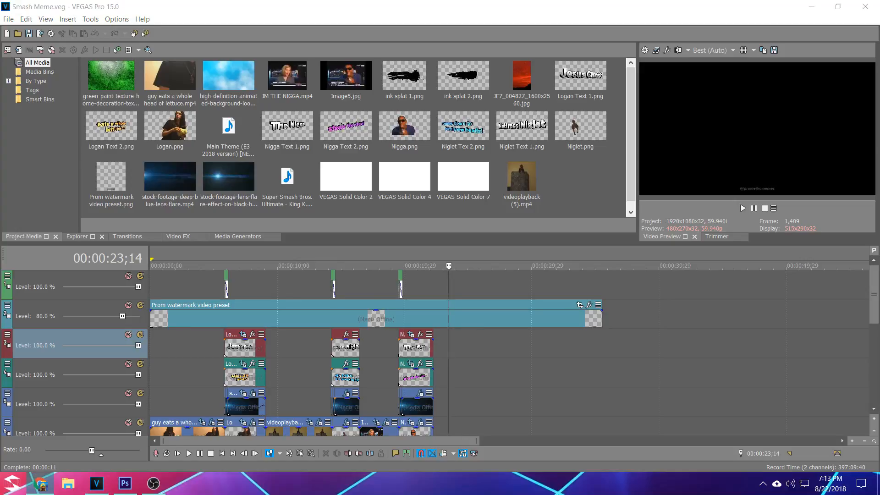
left_click_drag(0, 138, 603, 0)
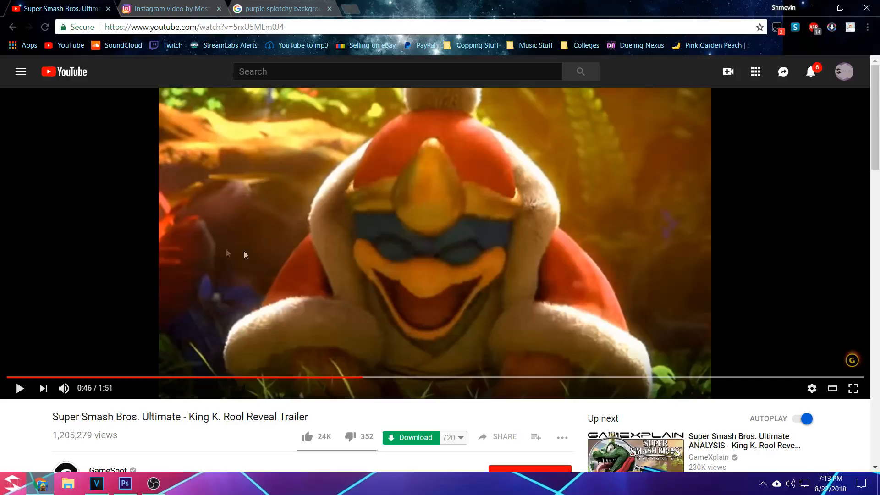
left_click(159, 225)
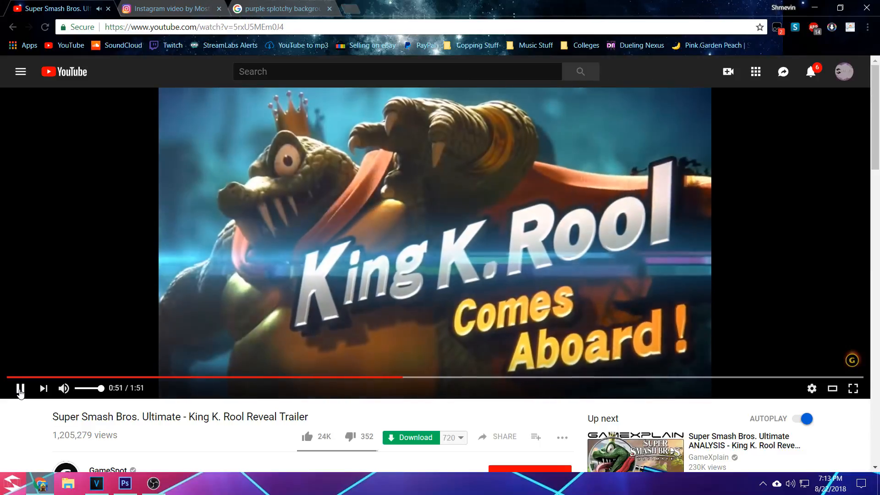
left_click(20, 390)
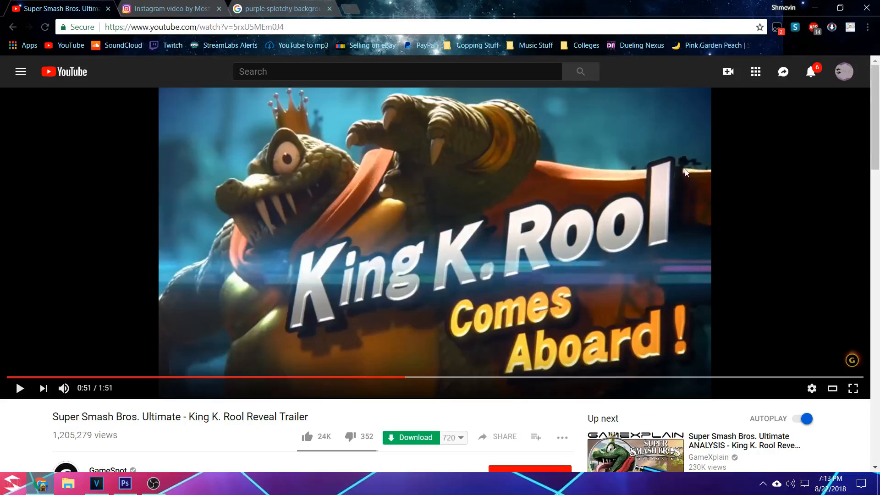
left_click(394, 378)
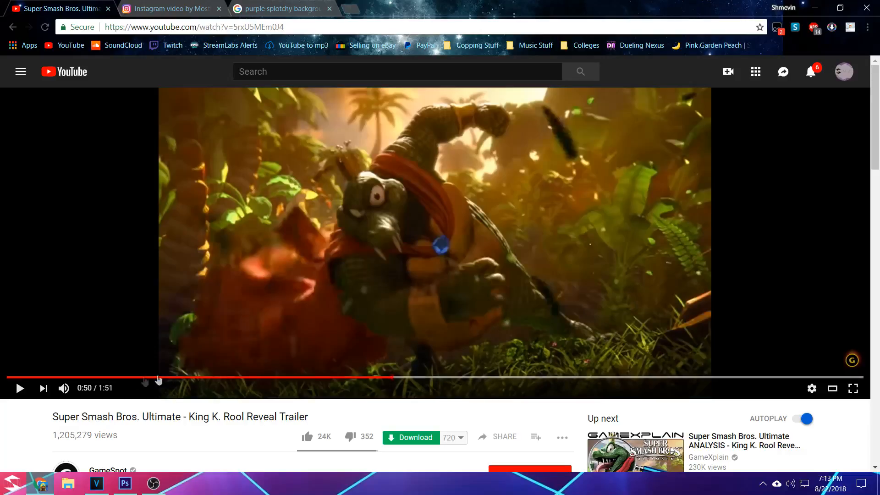
left_click(19, 389)
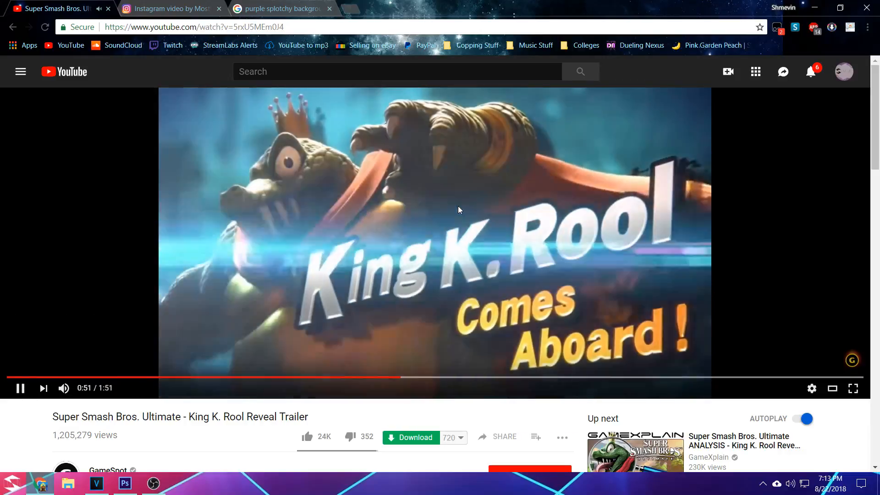
left_click(436, 214)
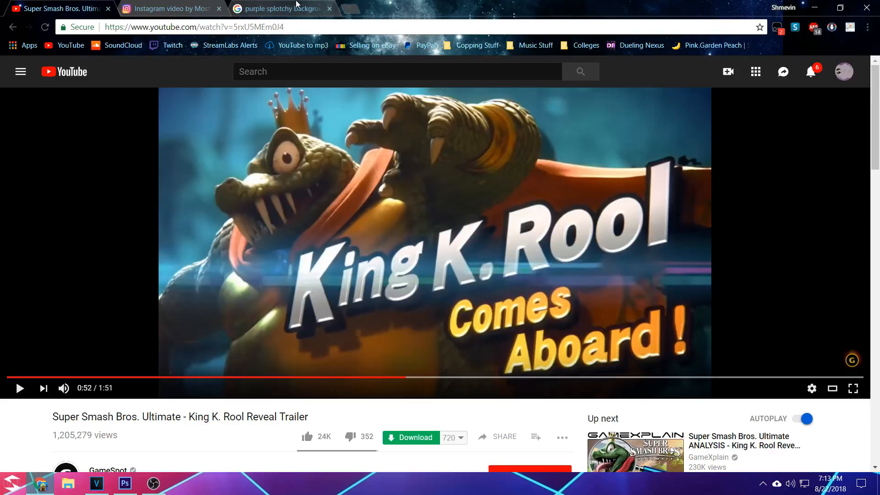
Step: Compare the purple splotchy background image results with the background of the paused trailer frame
left_click(283, 8)
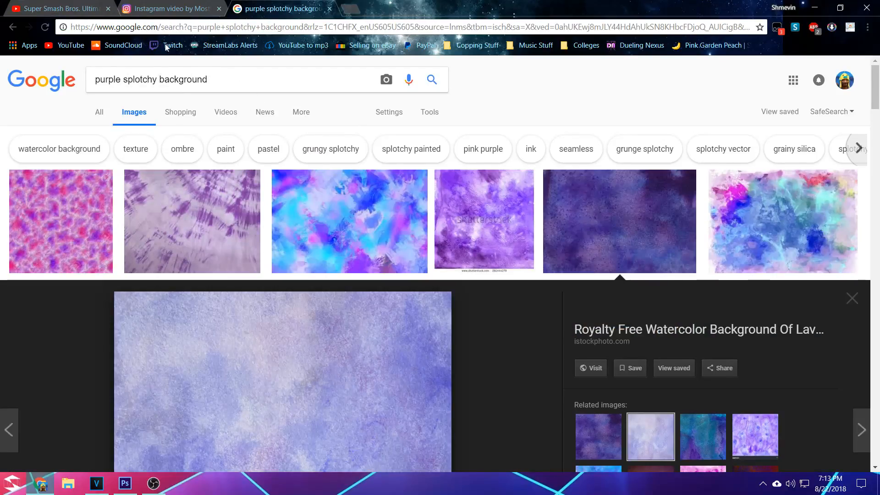
left_click(70, 6)
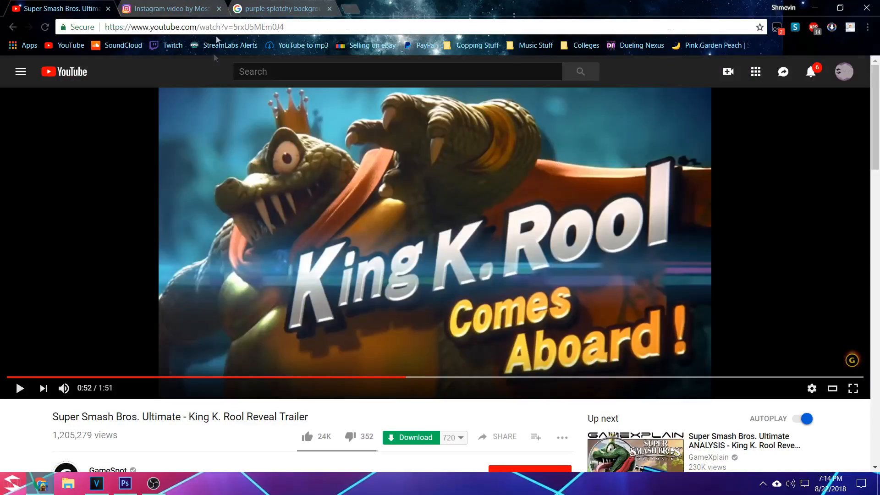
left_click(275, 8)
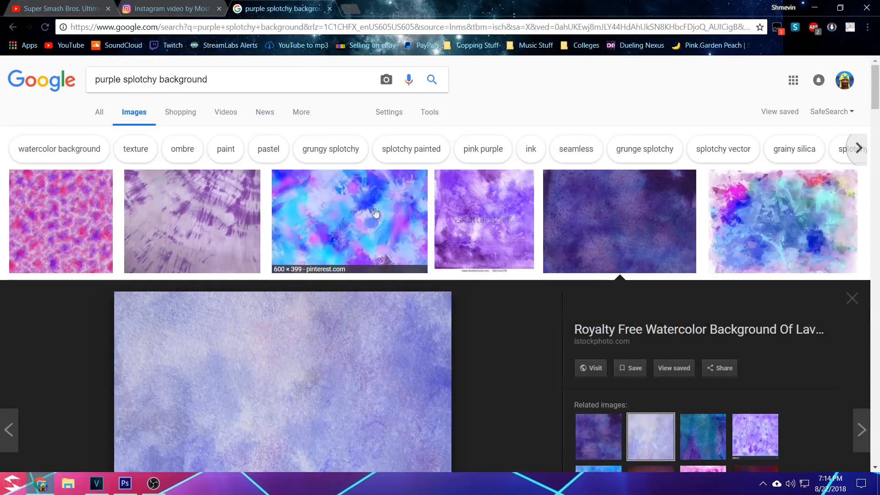
left_click(44, 5)
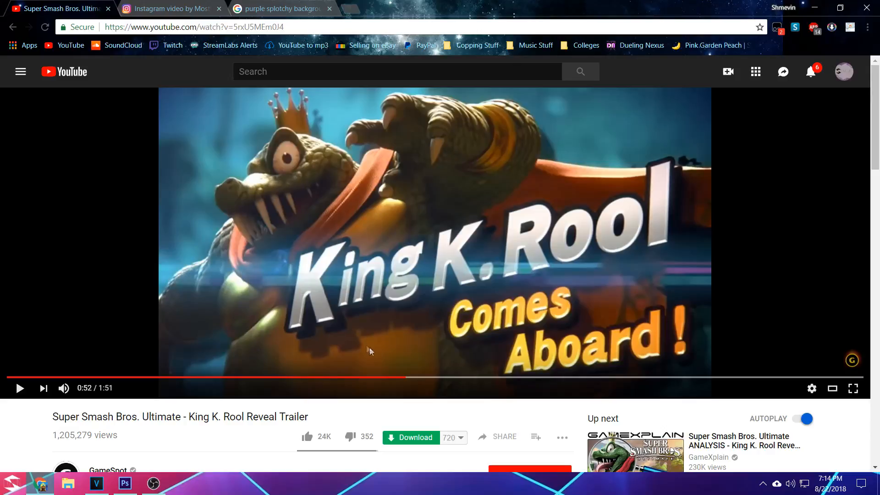
Step: Replay the character reveal from 0:50 and pause the trailer at 0:52 with the full title showing
left_click(397, 377)
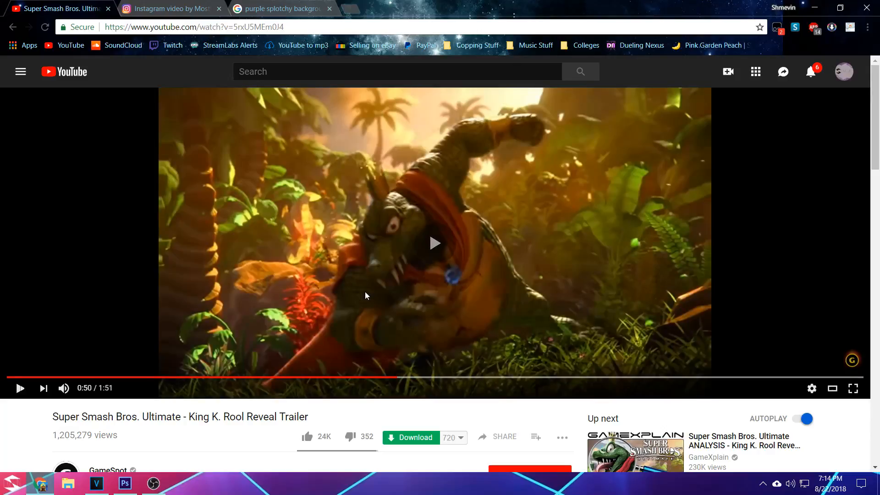
left_click(366, 295)
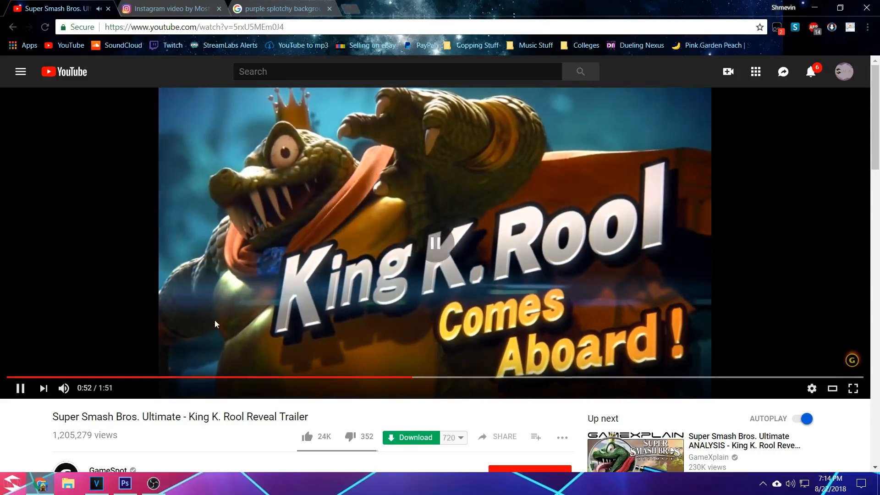
left_click(408, 377)
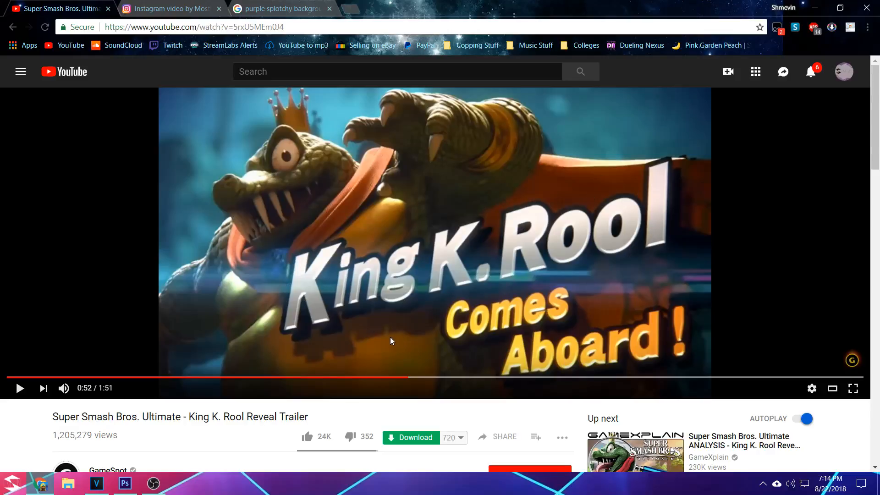
Step: Preview the third title clip at 00:00:21;06 in VEGAS Pro, then check the trailer frame and the empty Photoshop document
mouse_move(97, 491)
left_click(96, 484)
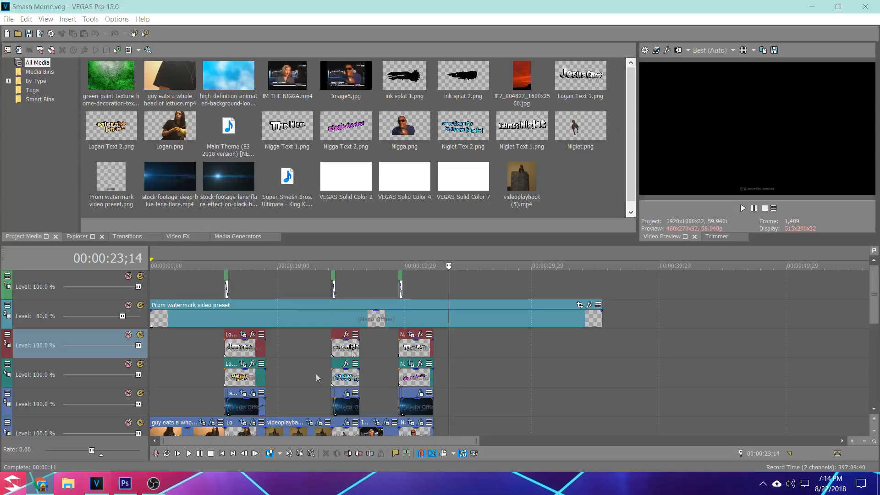
left_click(420, 348)
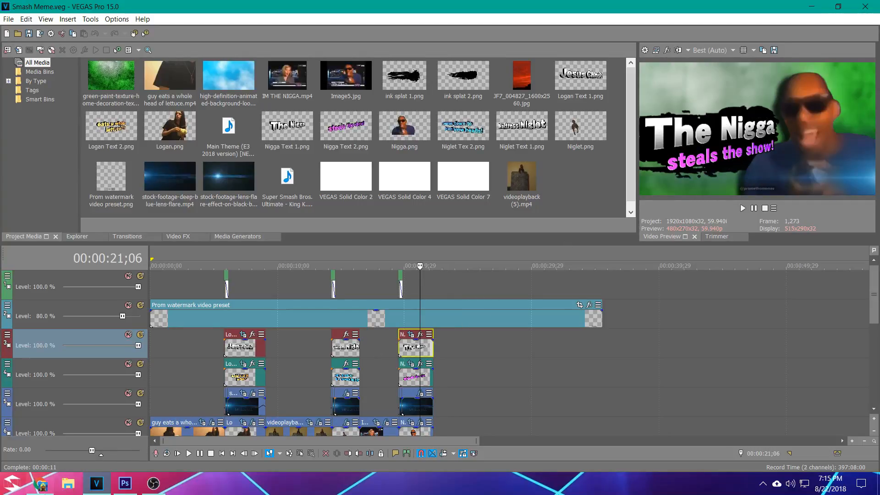
left_click(41, 485)
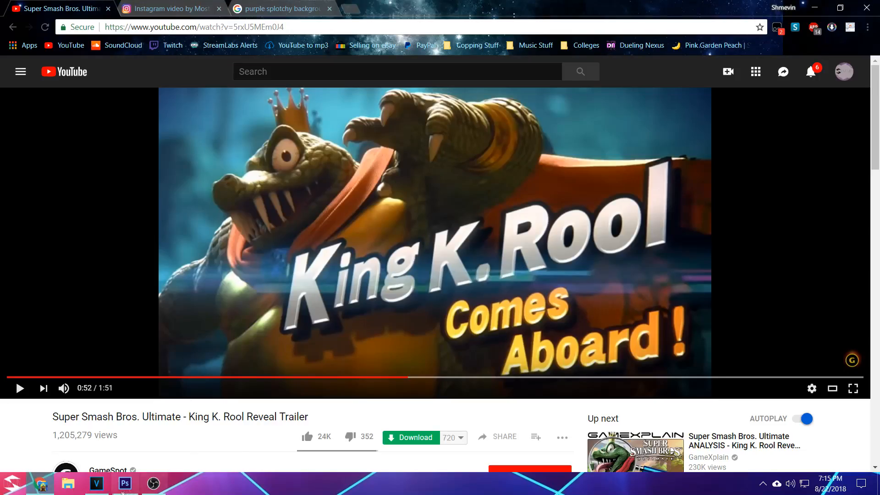
left_click(123, 491)
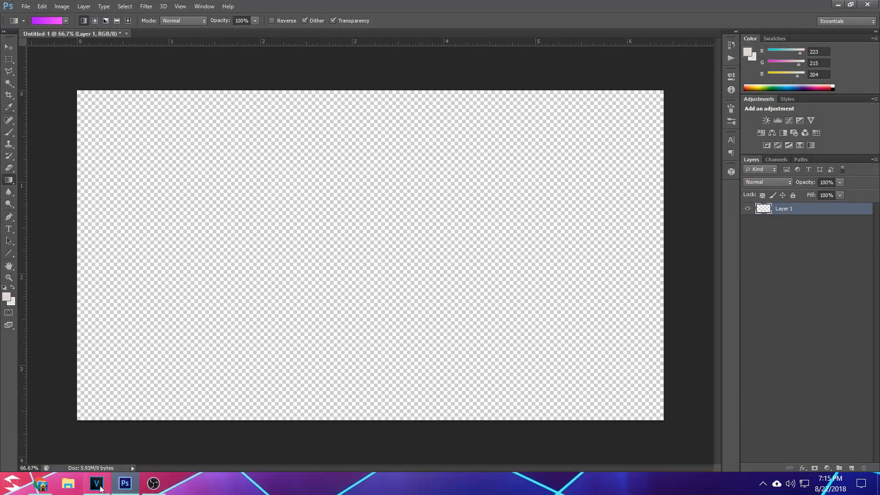
Step: Return to VEGAS Pro, preview the first title at 00:00:07;15, and compare its lettering with the trailer's title splash
left_click(97, 485)
left_click(244, 379)
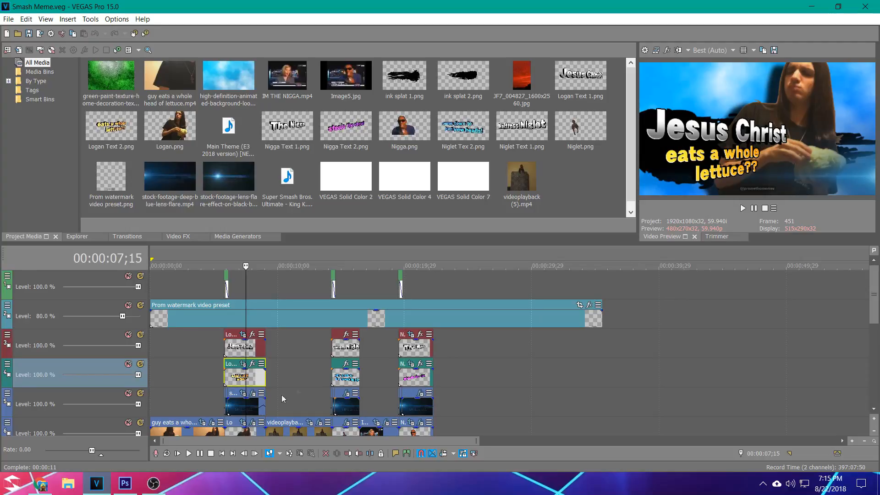
left_click(41, 484)
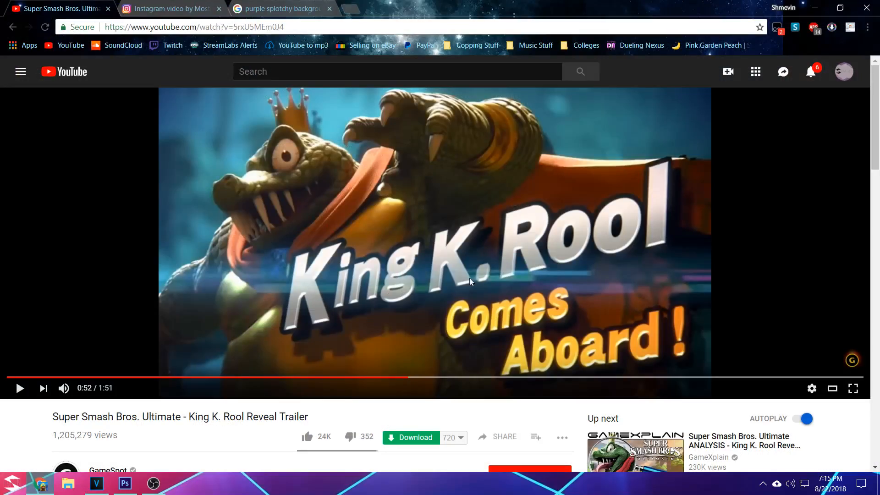
left_click(96, 483)
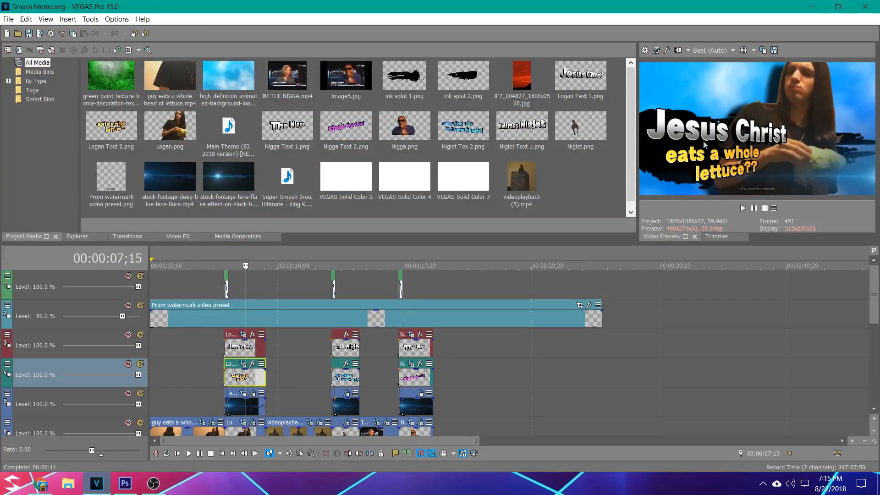
Step: Switch to Chrome and search Google for the font file DFHeiE.ttc in a new tab
key("alt+Tab")
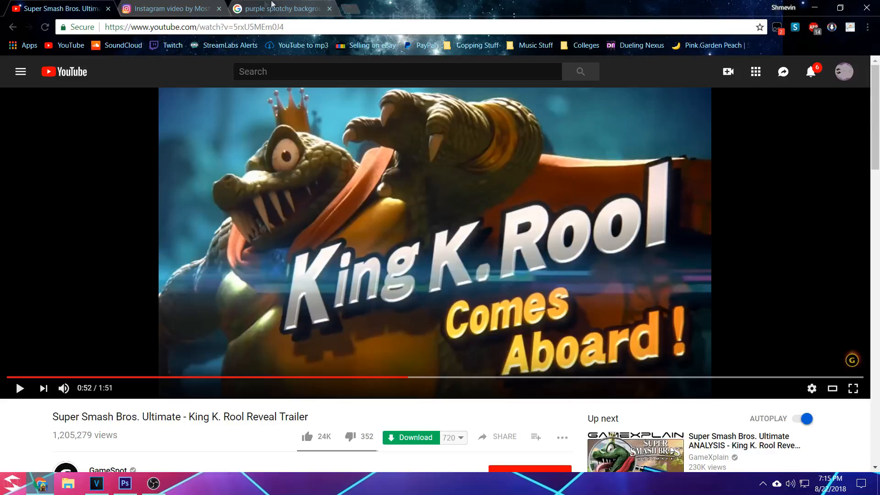
left_click(351, 8)
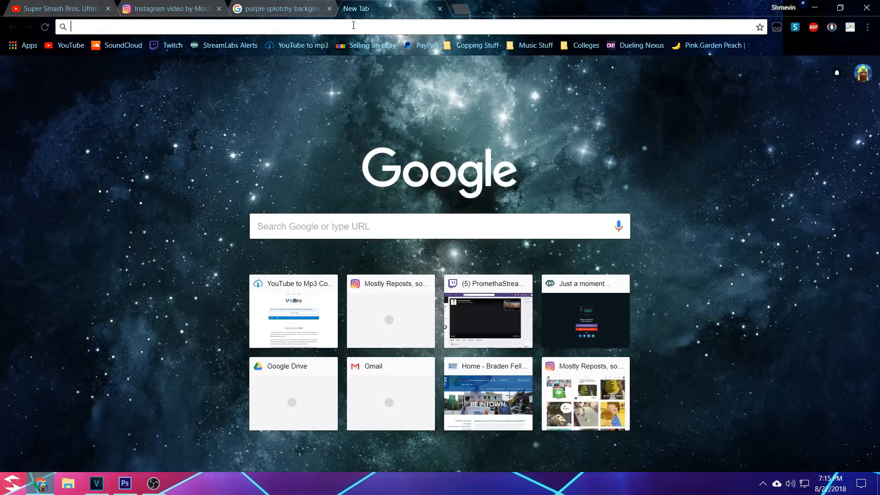
type("DF")
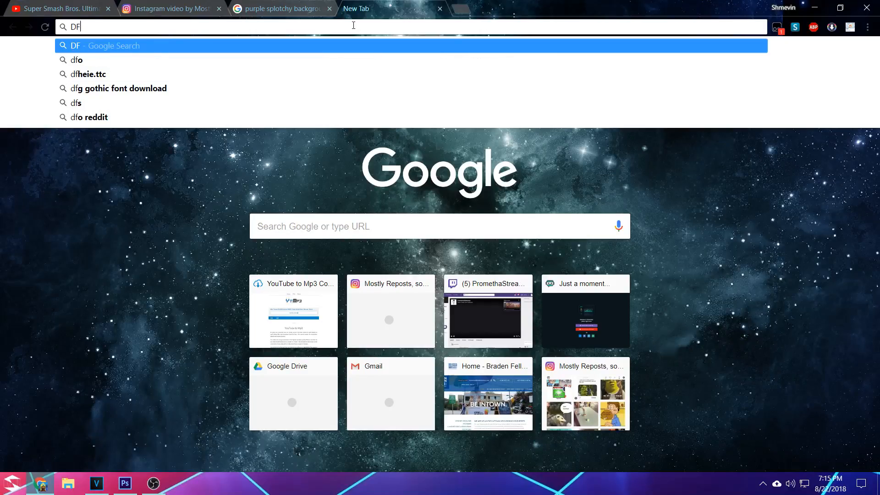
type("Hei")
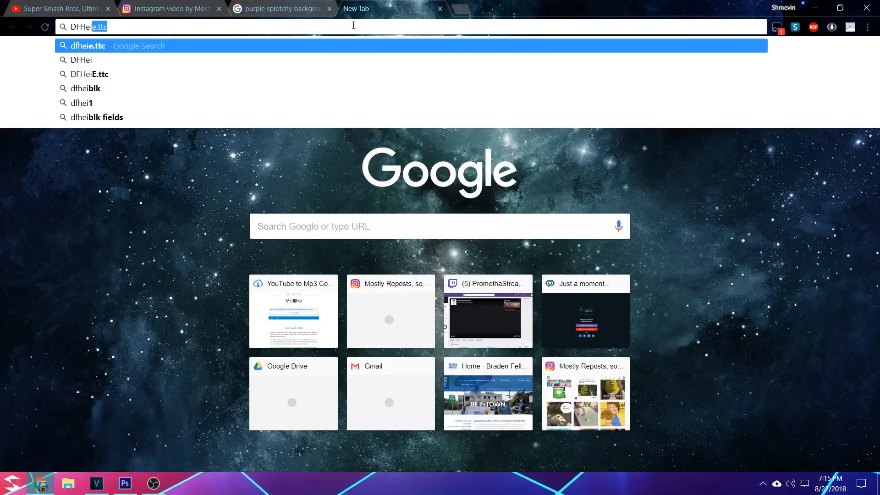
type("E.ttc")
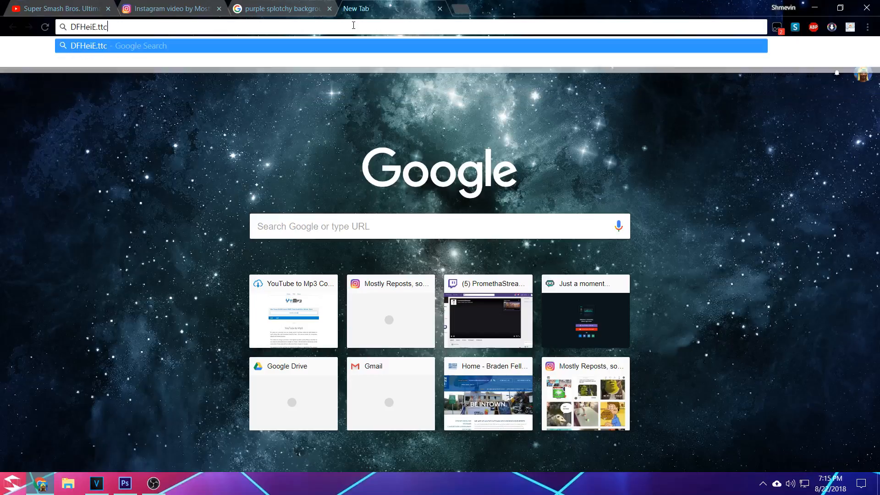
key("Return")
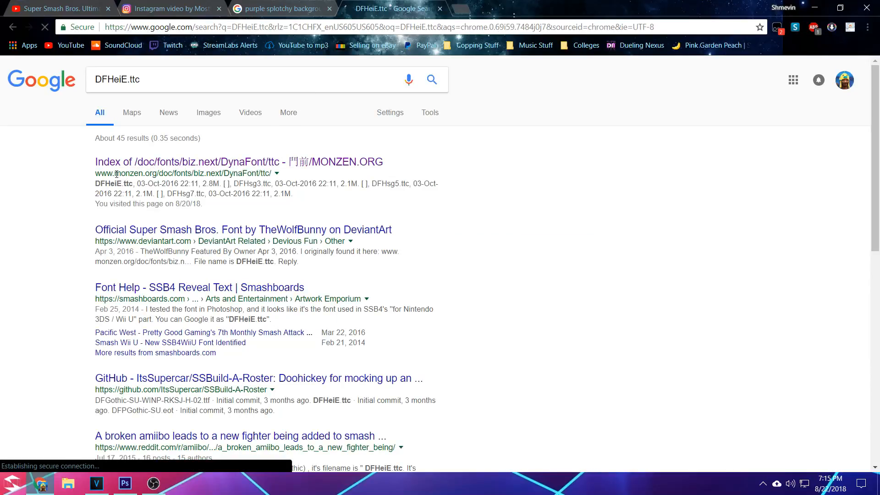
Step: Open the monzen.org DynaFont ttc index, dismiss the translation offer, and find DFHei on the page
left_click(146, 165)
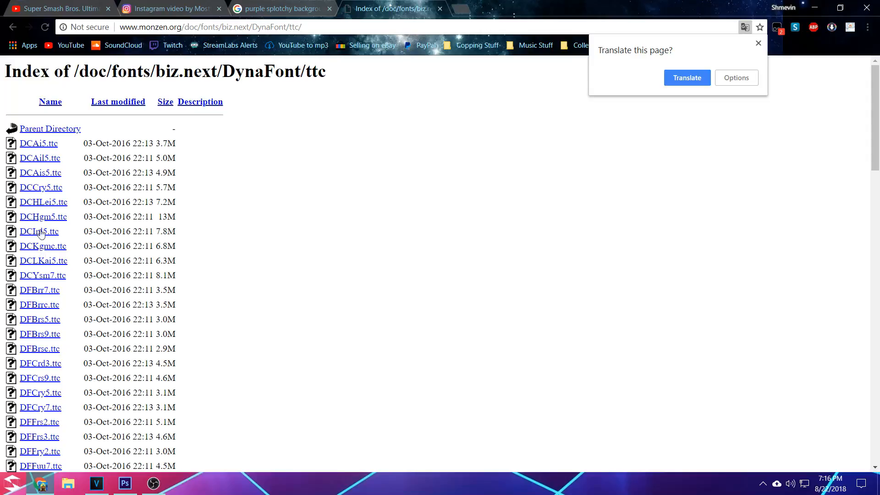
left_click(758, 43)
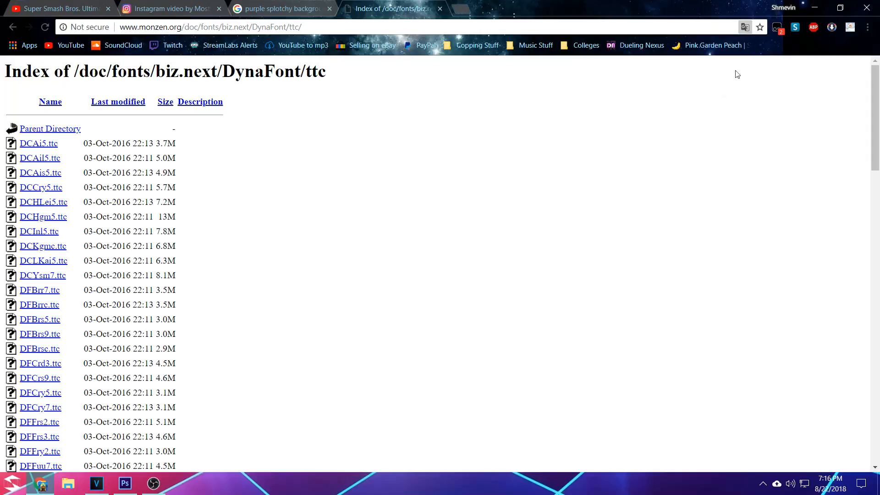
key("ctrl+f")
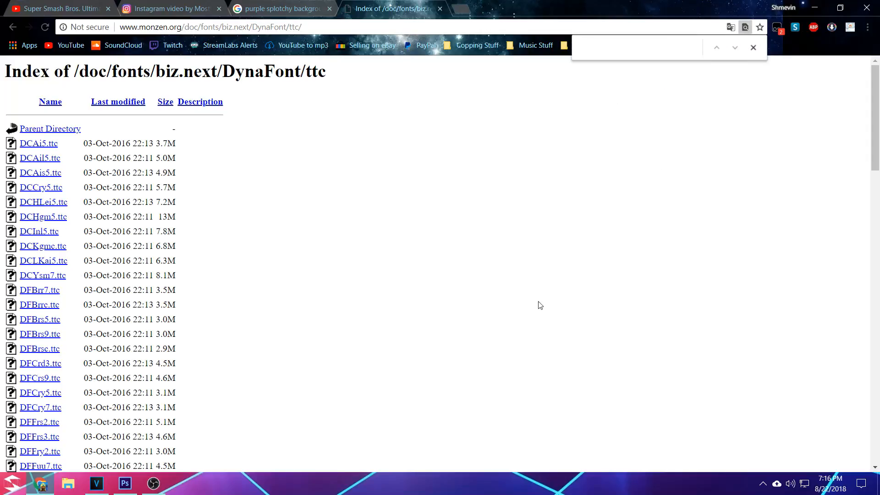
type("DFHe")
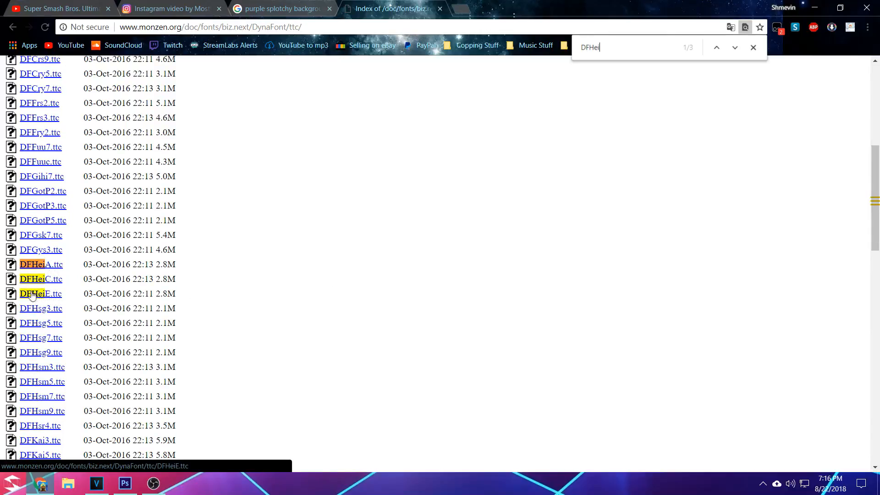
Step: Finish the on-page search for DFHei, dismiss the search, and close the font index page
type("i")
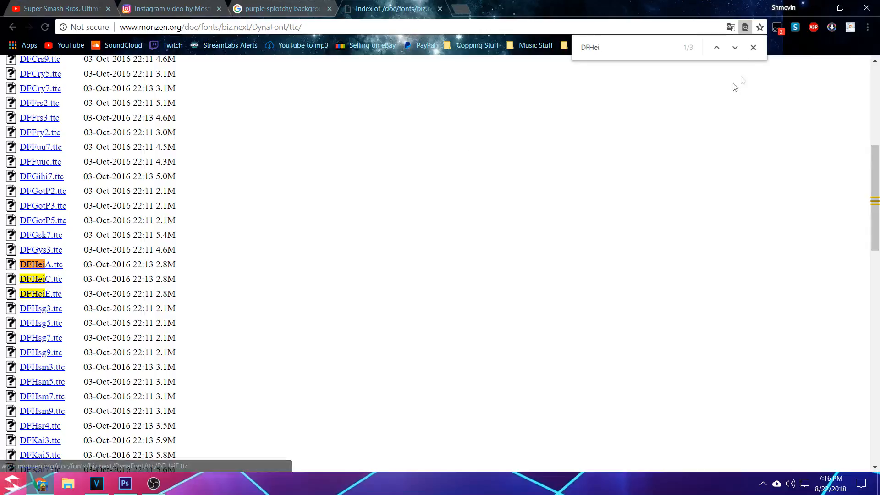
left_click(752, 48)
left_click(439, 9)
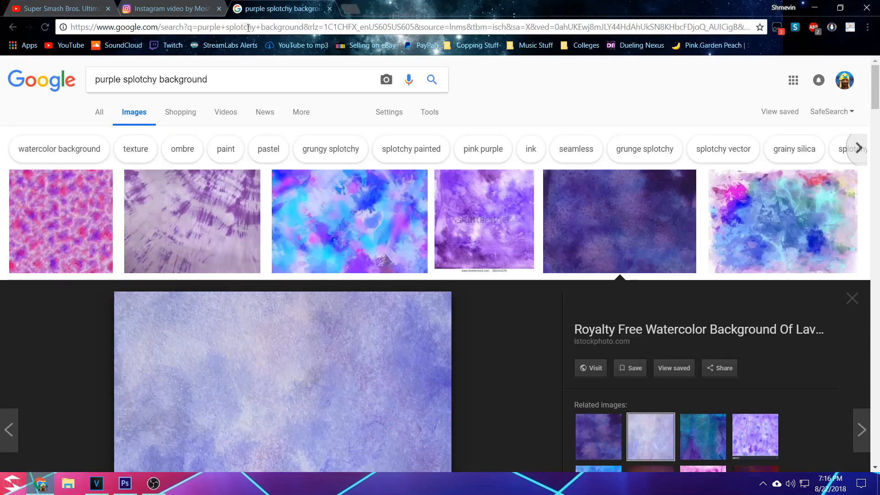
Step: Review the King K. Rool title splash in the YouTube trailer and compare it with the VEGAS Pro project
left_click(84, 6)
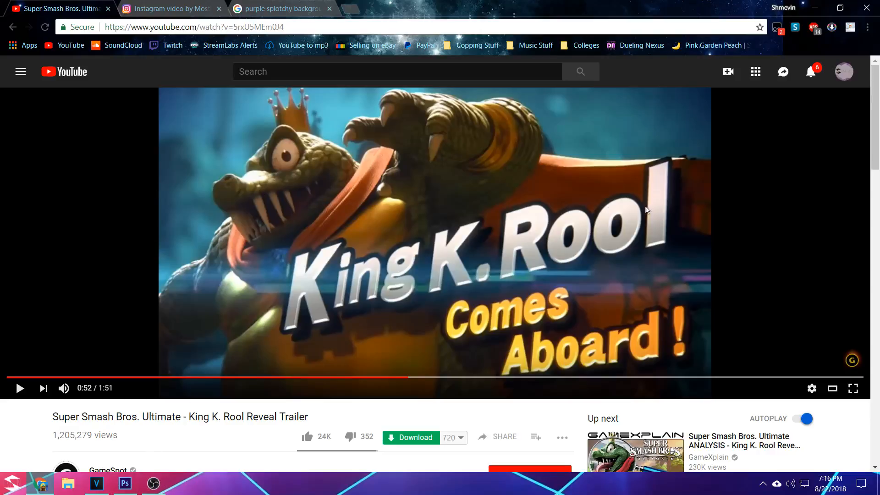
left_click(97, 492)
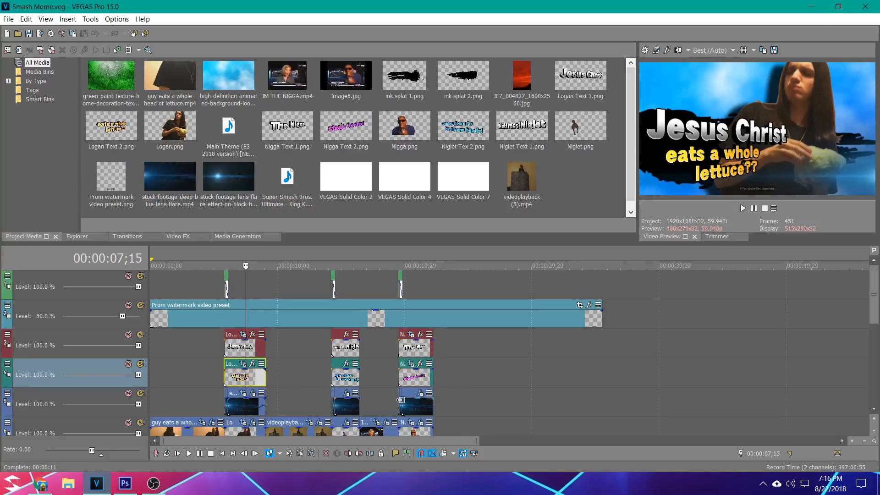
left_click(40, 489)
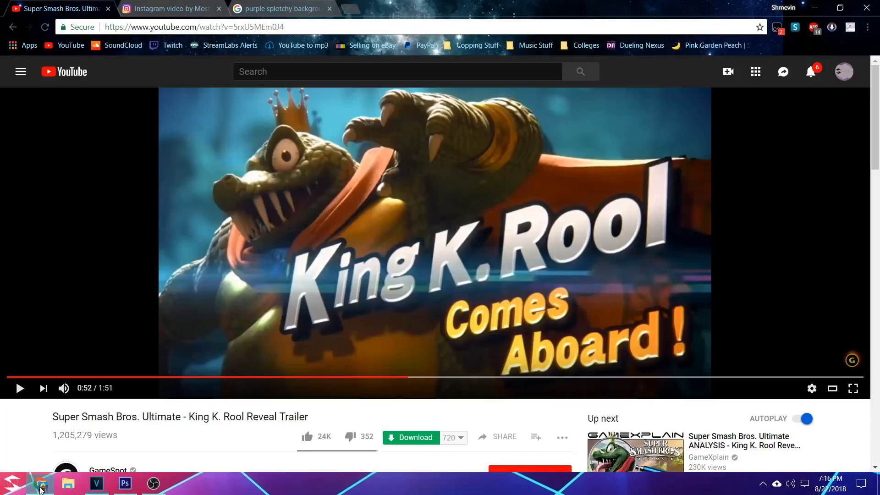
Step: Go to the open Instagram pool video post and copy its web address
left_click(173, 5)
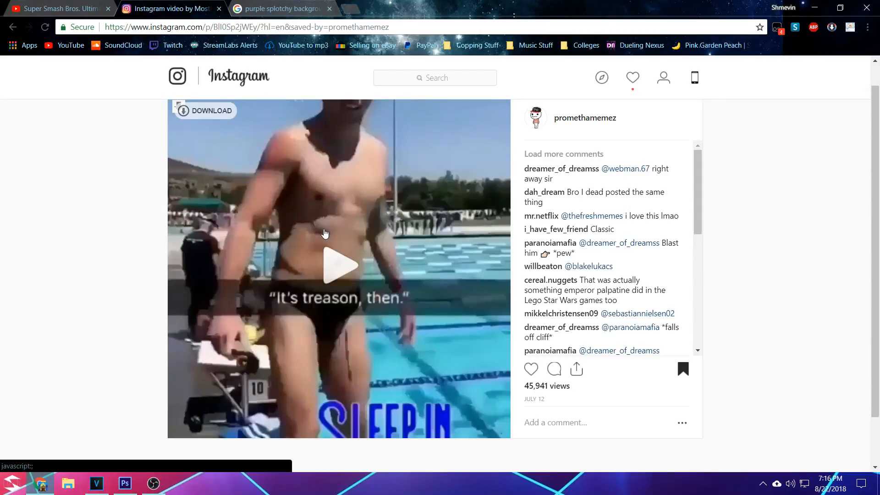
scroll(325, 233, "up", 1)
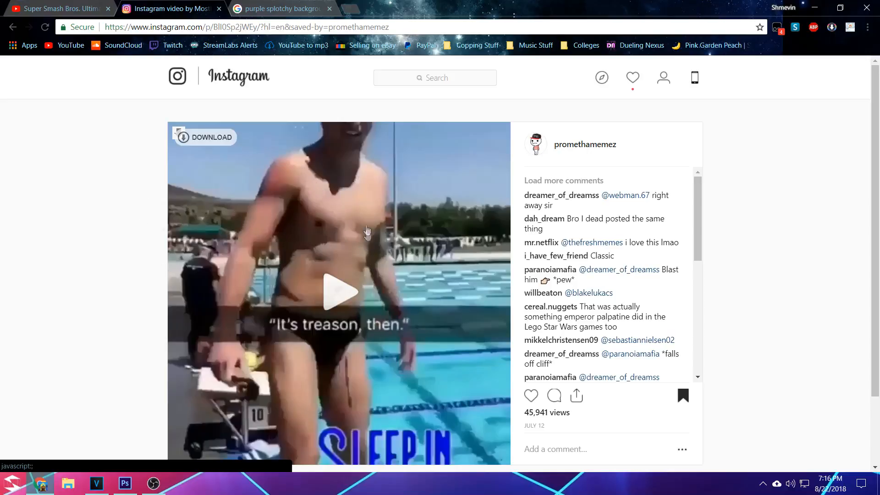
left_click(171, 25)
key("ctrl+c")
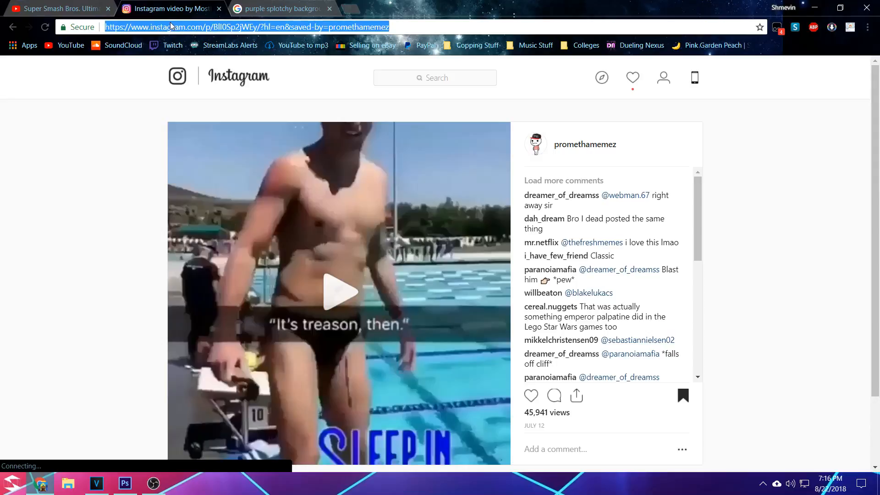
Step: Open savefrom.net in a new browser tab
left_click(349, 10)
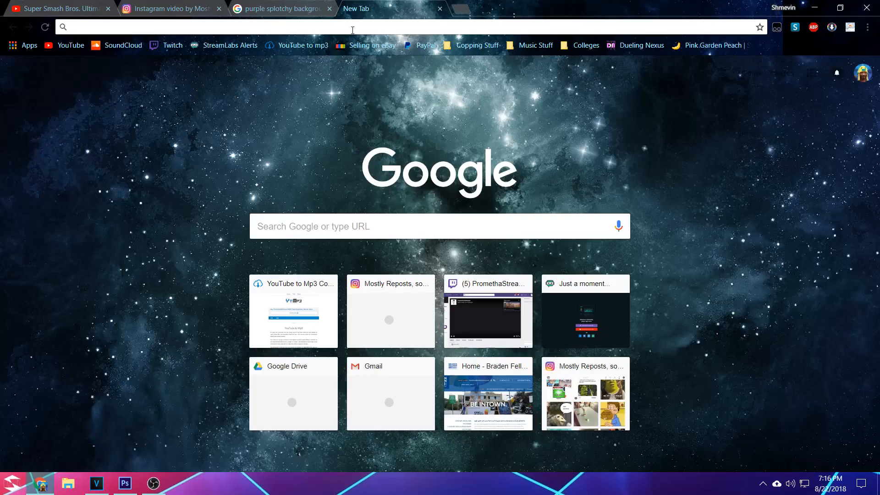
type("d")
key("BackSpace")
type("sav")
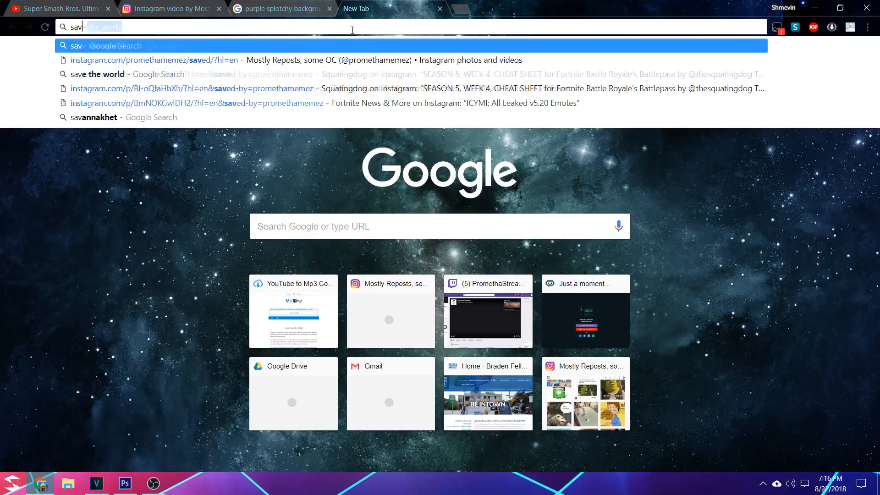
type("efrom.net")
key("Return")
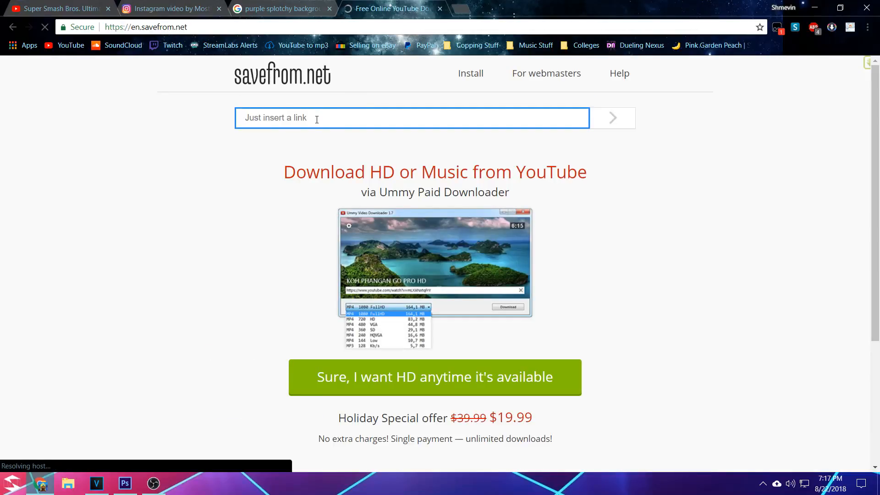
Step: Submit the copied Instagram link to savefrom.net for download options, and close the site without downloading
key("ctrl+v")
left_click(616, 128)
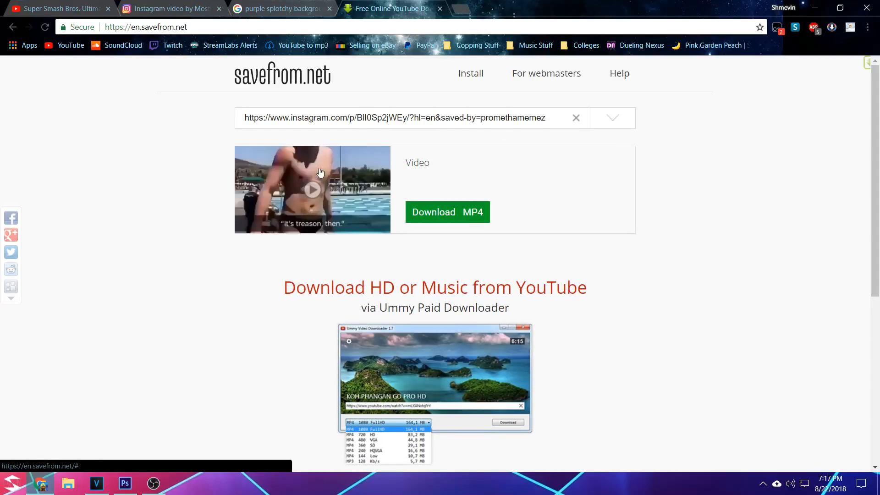
left_click(440, 9)
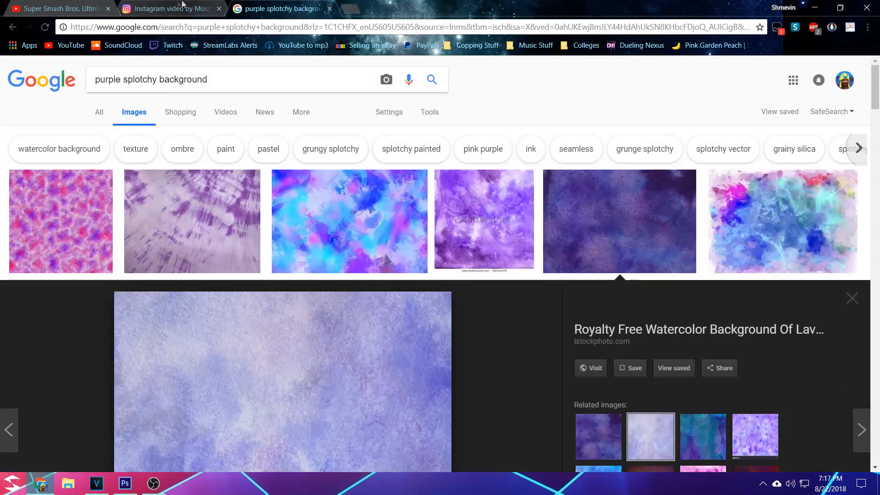
Step: Download the pool video as an MP4 directly from its Instagram post, and play part of it there
left_click(192, 7)
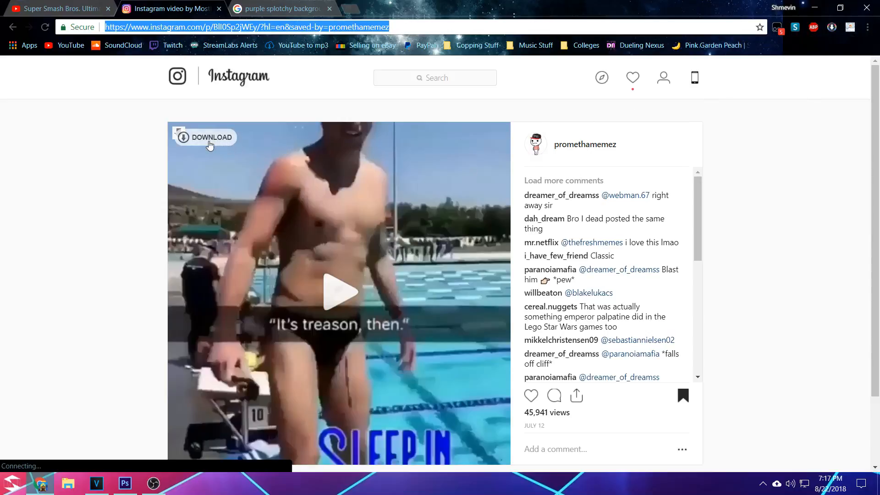
left_click(185, 136)
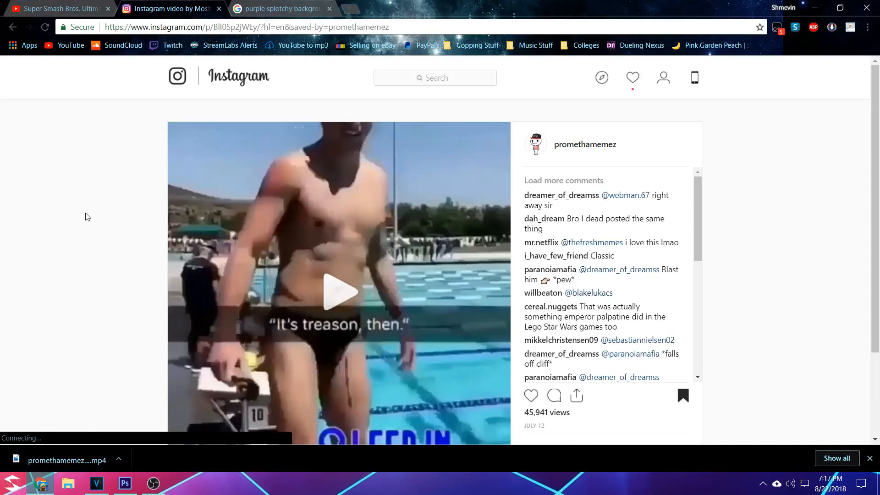
scroll(320, 243, "down", 1)
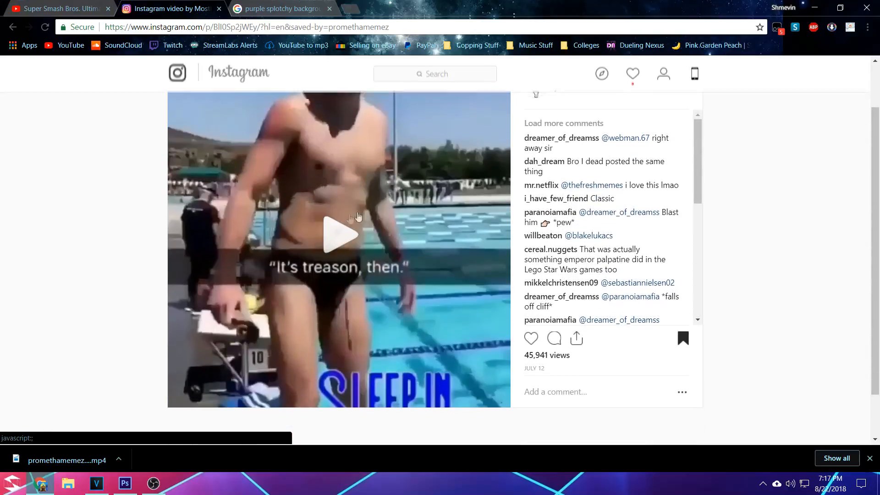
left_click(320, 243)
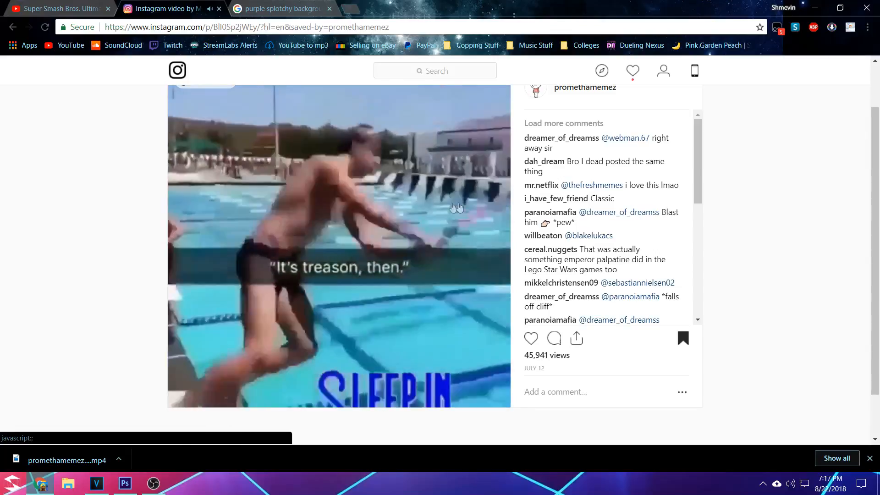
left_click(380, 203)
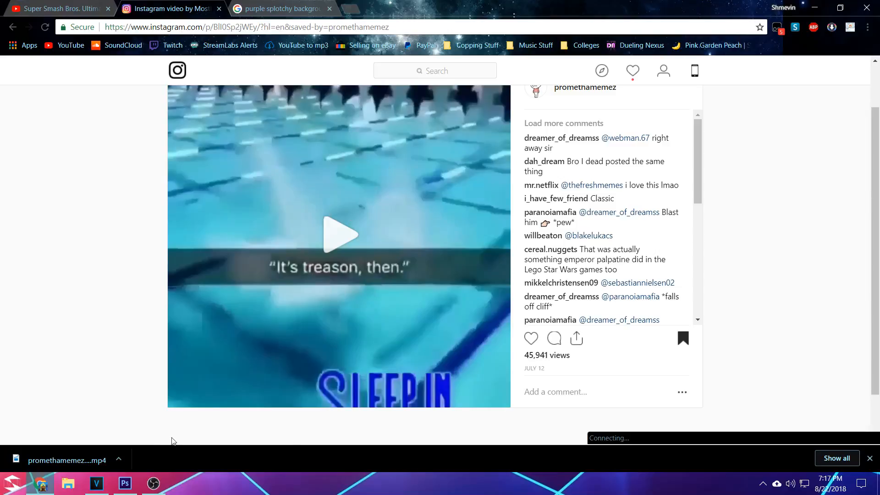
left_click(97, 484)
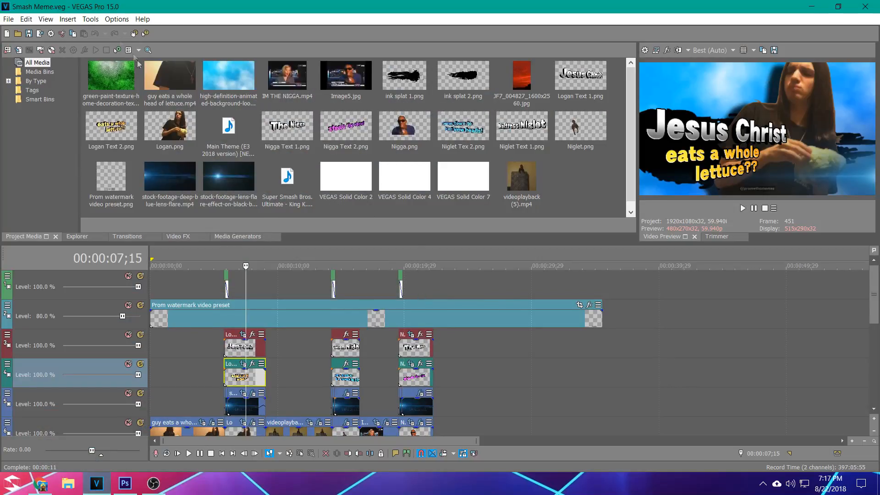
left_click(8, 20)
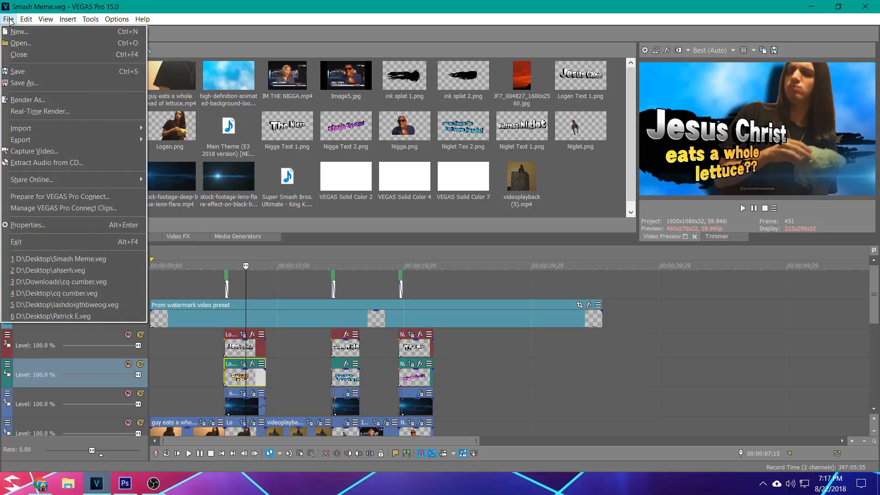
left_click(228, 26)
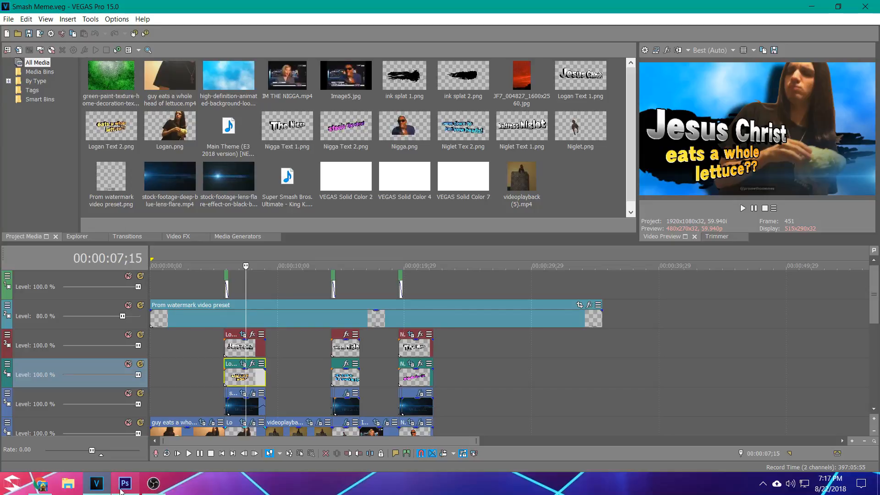
left_click(125, 483)
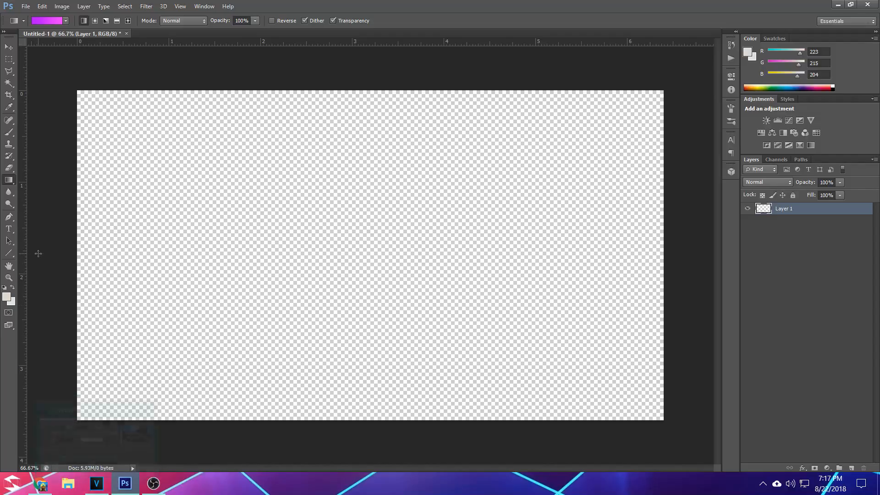
Step: In VEGAS Pro, import the downloaded pool video from Downloads and place it on track 6 directly after the last clip
left_click(97, 483)
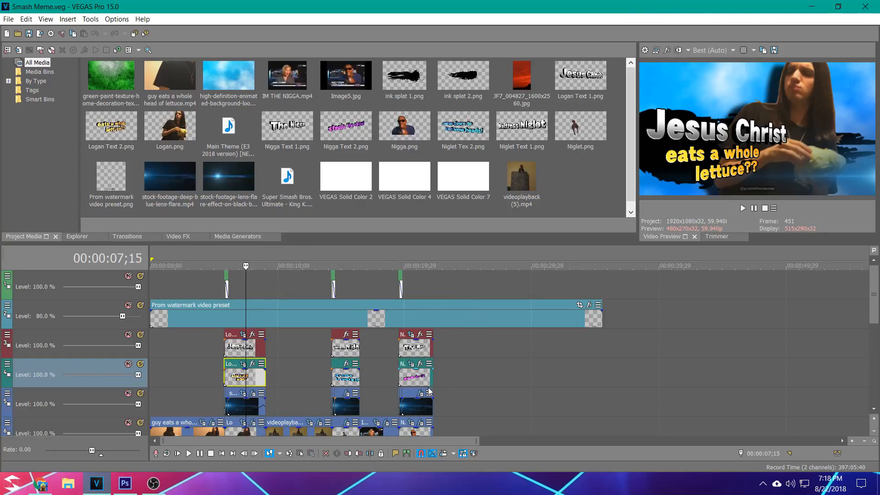
left_click(8, 19)
mouse_move(34, 128)
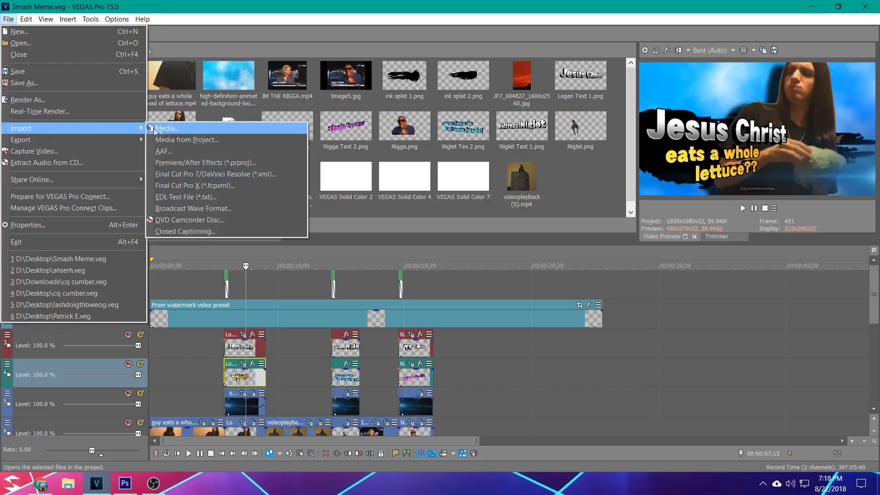
left_click(169, 128)
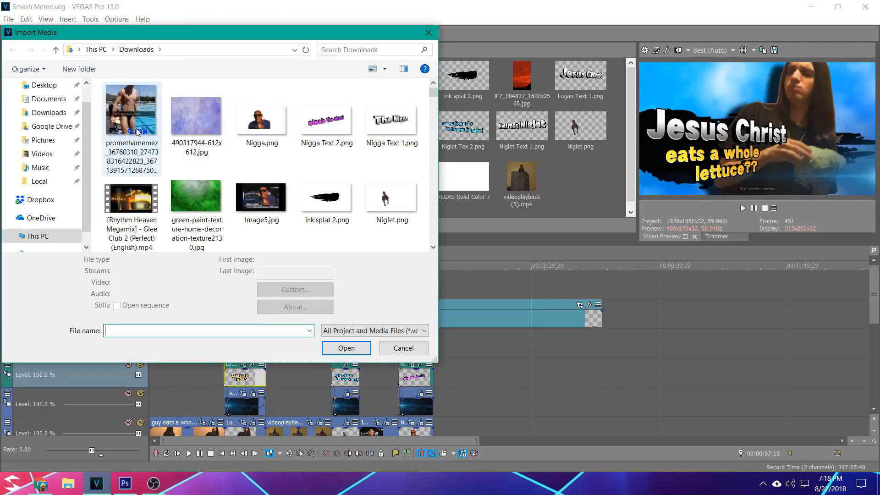
left_click(159, 161)
left_click(347, 360)
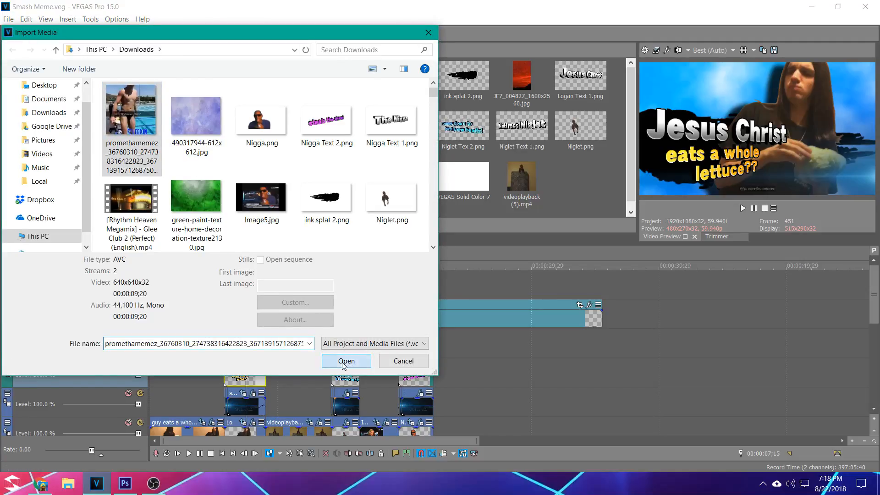
left_click_drag(171, 191, 439, 432)
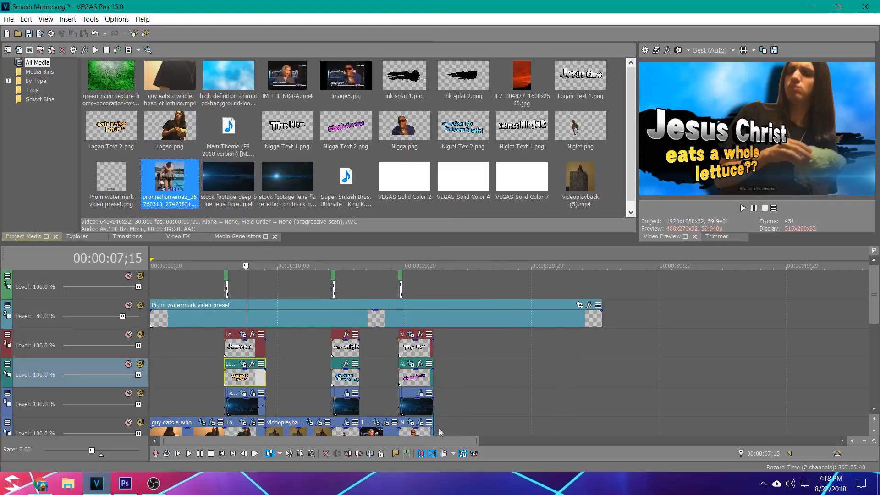
left_click_drag(875, 302, 874, 322)
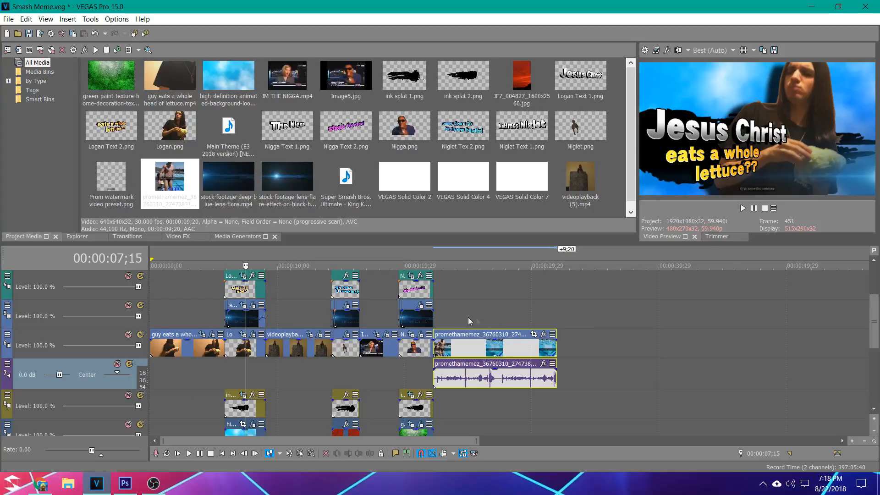
Step: Play the timeline from 00:00:22;05, just before the newly added pool video, to find the moment for its title splash
scroll(477, 320, "up", 4)
scroll(737, 340, "down", 3)
left_click(523, 367)
scroll(573, 361, "up", 8)
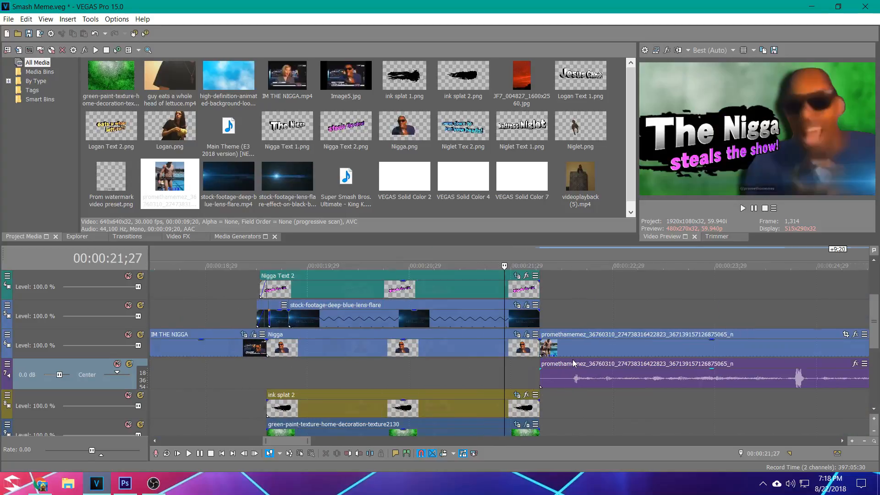
left_click(576, 365)
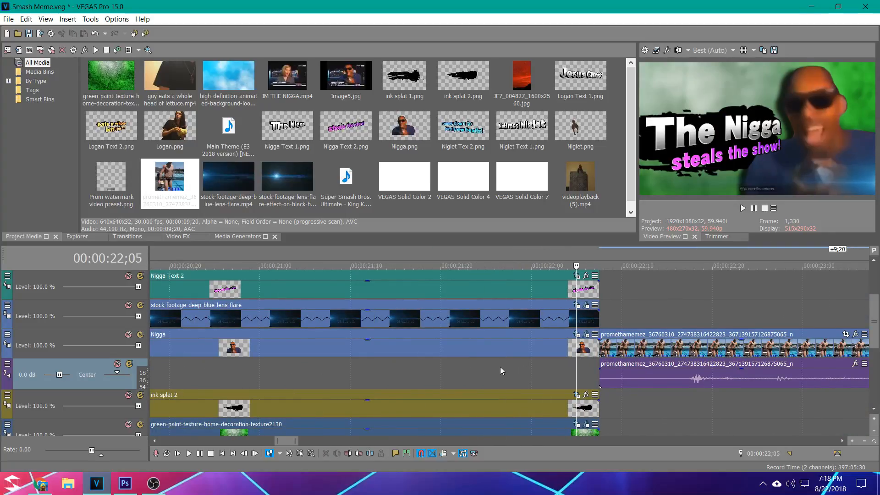
key("space")
scroll(642, 353, "down", 4)
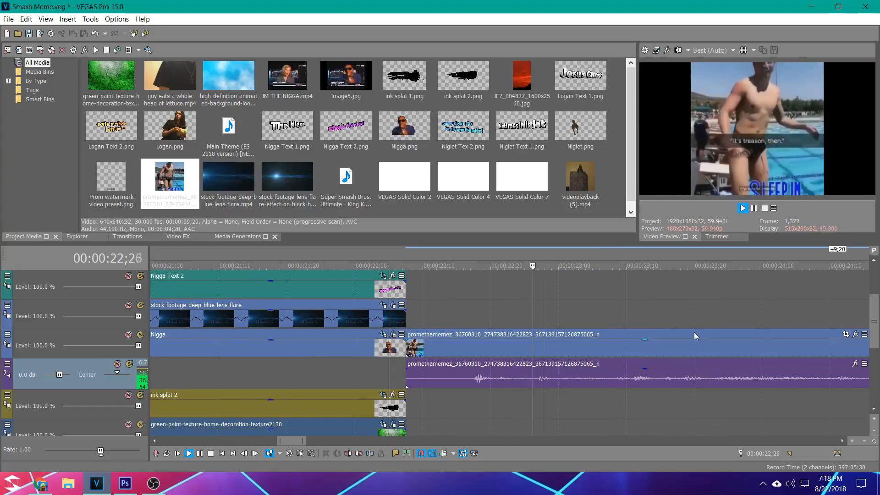
scroll(691, 336, "down", 2)
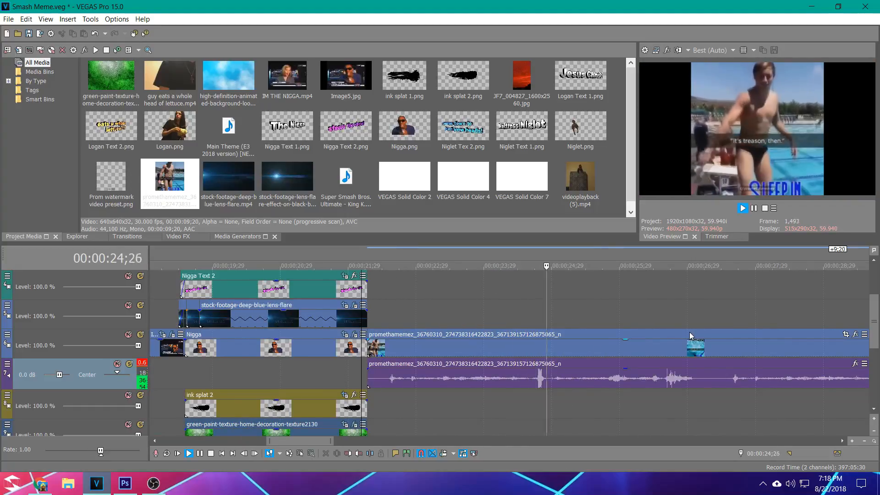
scroll(691, 336, "down", 2)
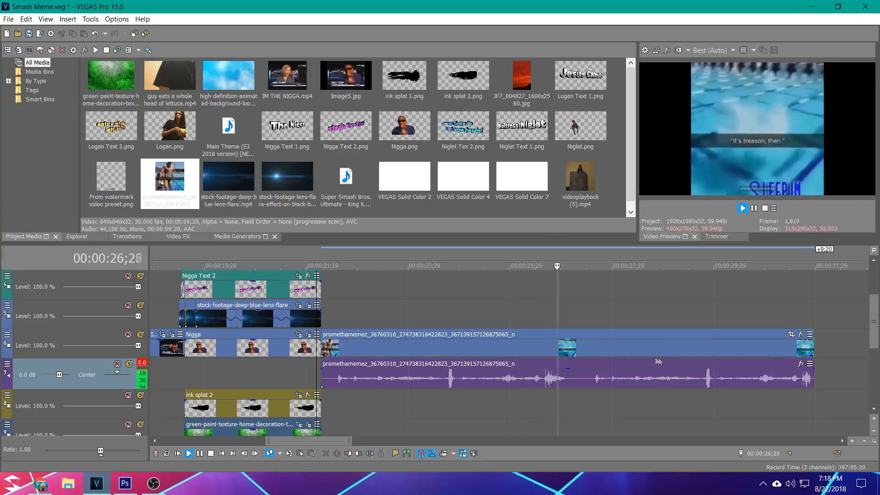
key("space")
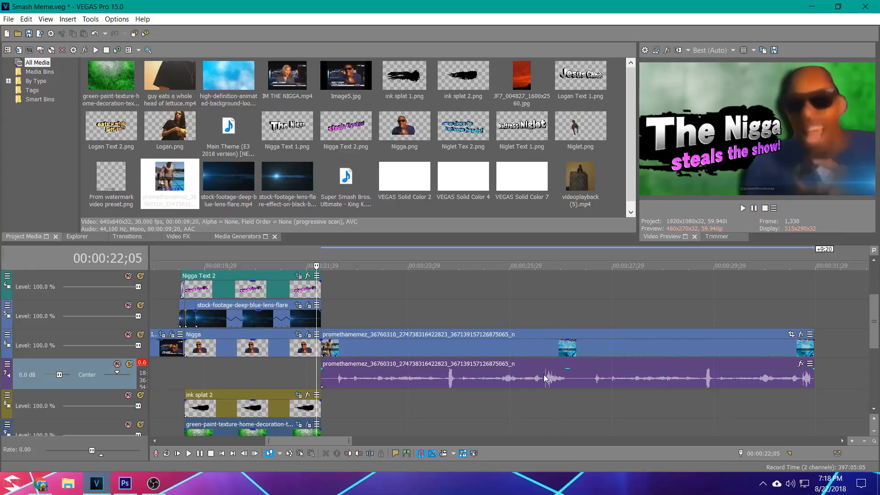
Step: Split the pool video and its audio at 00:00:26;19 and delete the part after the cut
left_click(544, 379)
scroll(550, 389, "up", 4)
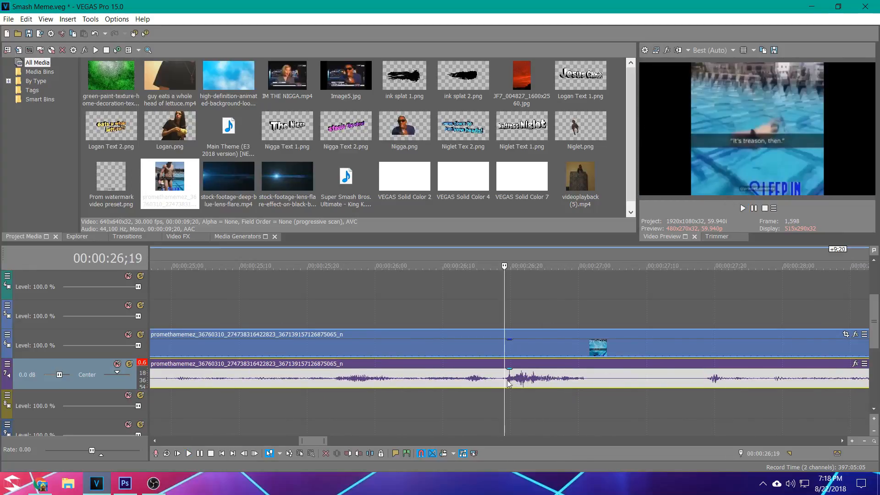
scroll(510, 379, "down", 3)
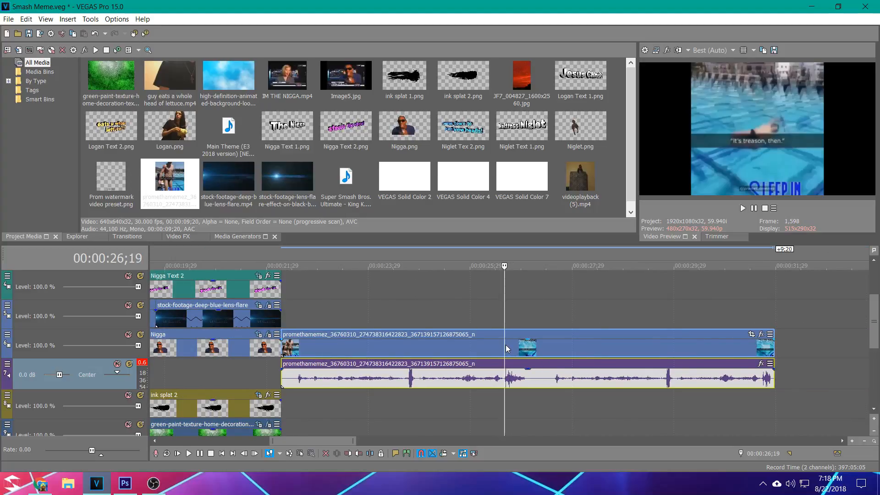
key("s")
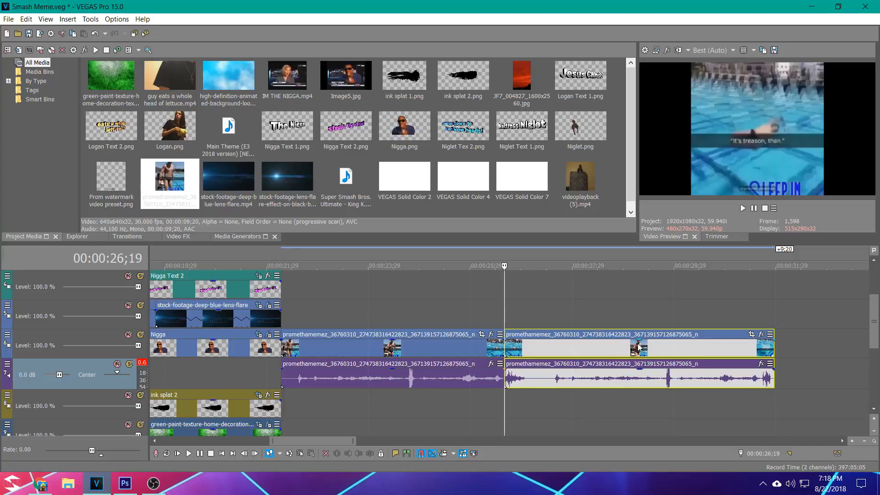
key("Delete")
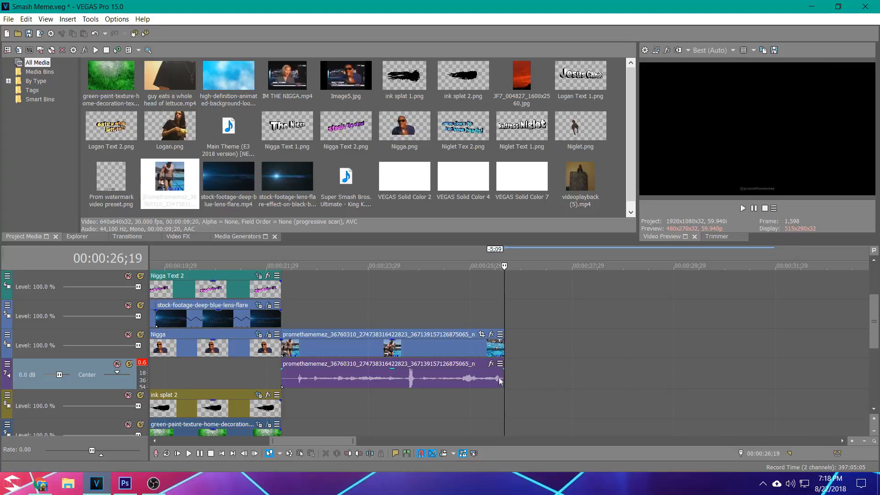
Step: Find the mid-dive frame at 00:00:26;14 in the pool clip and save it as snapshot Image6.jpg in Downloads
left_click(460, 349)
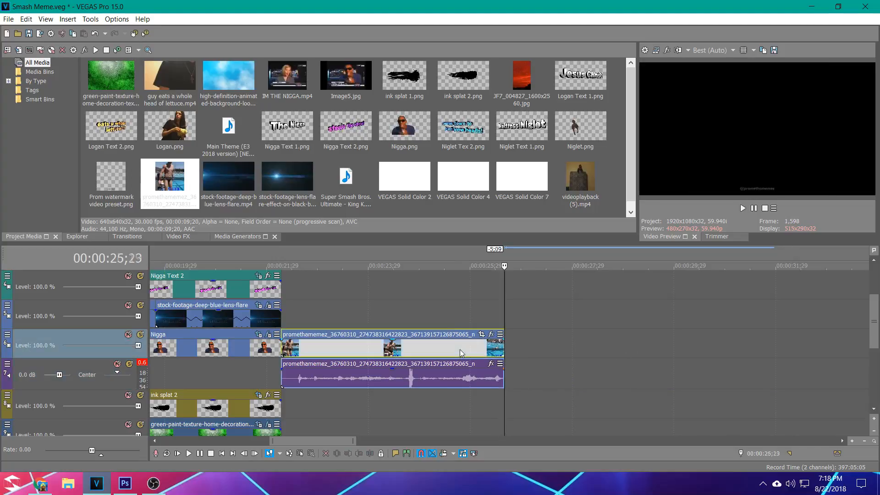
key("space")
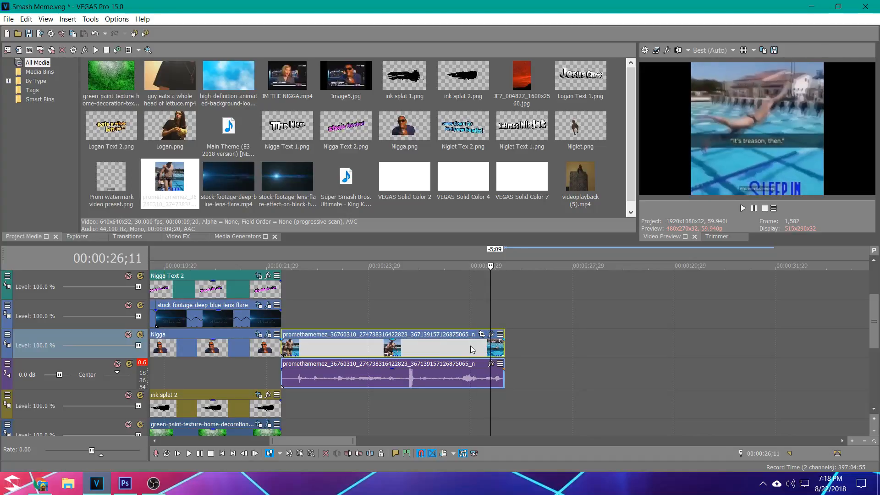
key("Left")
key("Left")
key("Left")
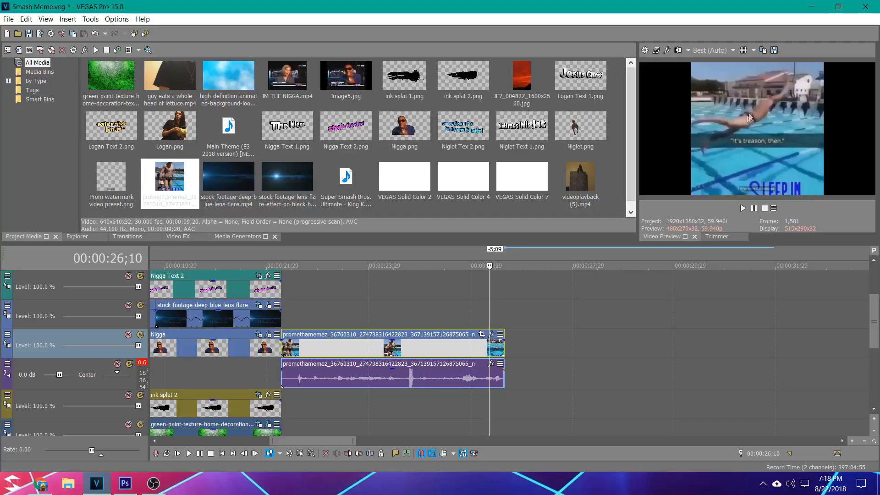
key("Left")
key("Left")
key("Left")
key("Left")
key("Left")
key("Left")
key("Left")
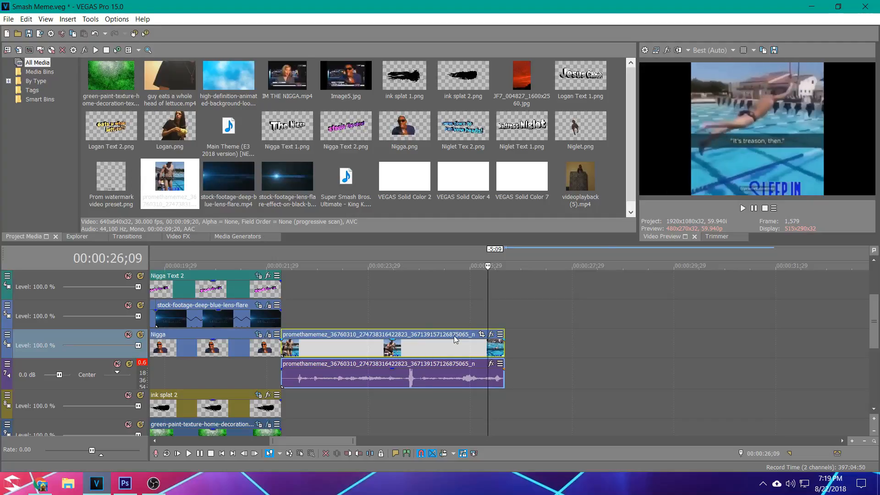
key("Right")
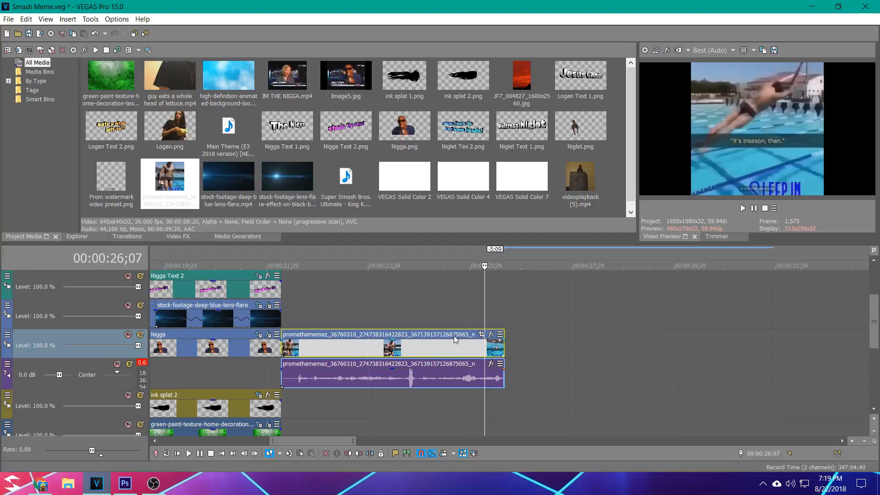
key("Left")
key("Left")
key("Left")
key("Left")
key("Left")
key("Left")
key("Left")
key("Left")
key("Right")
key("Right")
key("Right")
key("Right")
key("Right")
key("Right")
key("Right")
key("Right")
key("Right")
key("Right")
key("Right")
key("Right")
key("Right")
key("Right")
key("Right")
key("Right")
key("Right")
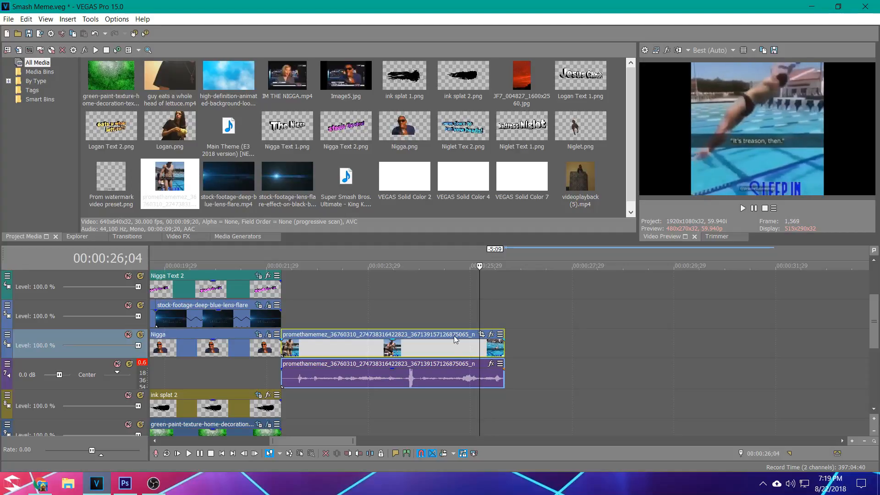
key("Right")
key("Right")
key("Right")
key("Right")
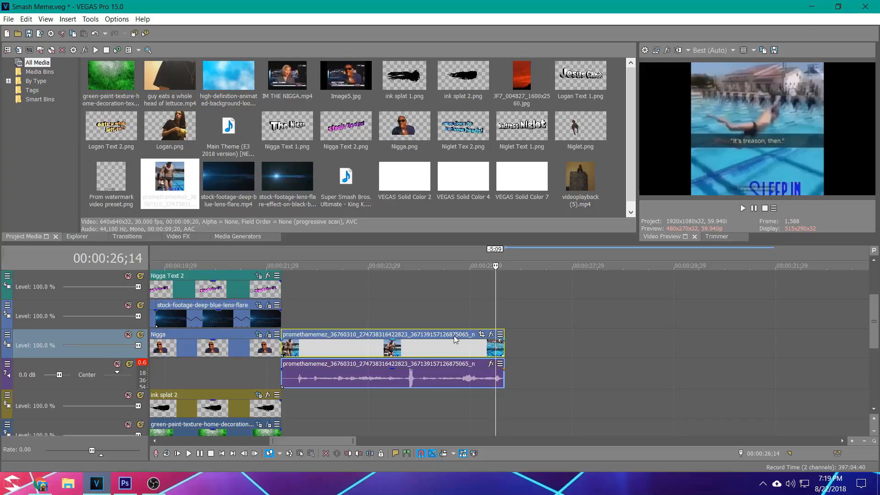
key("Right")
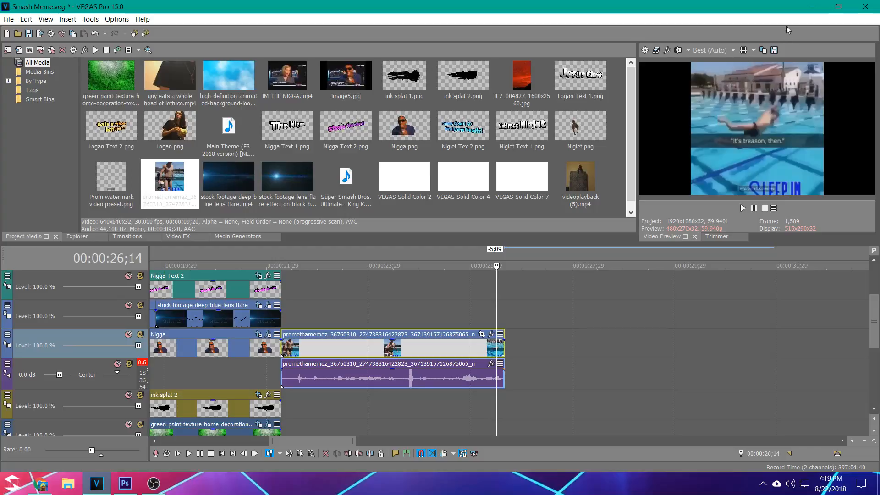
left_click(774, 51)
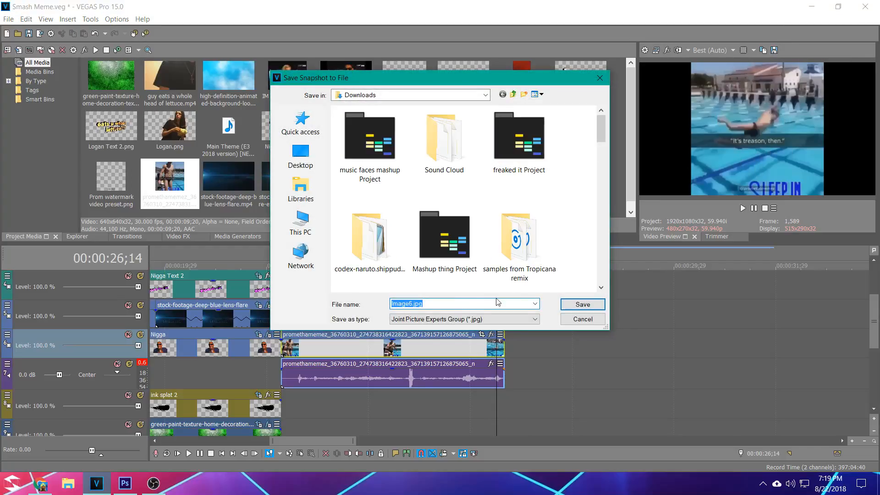
left_click(583, 304)
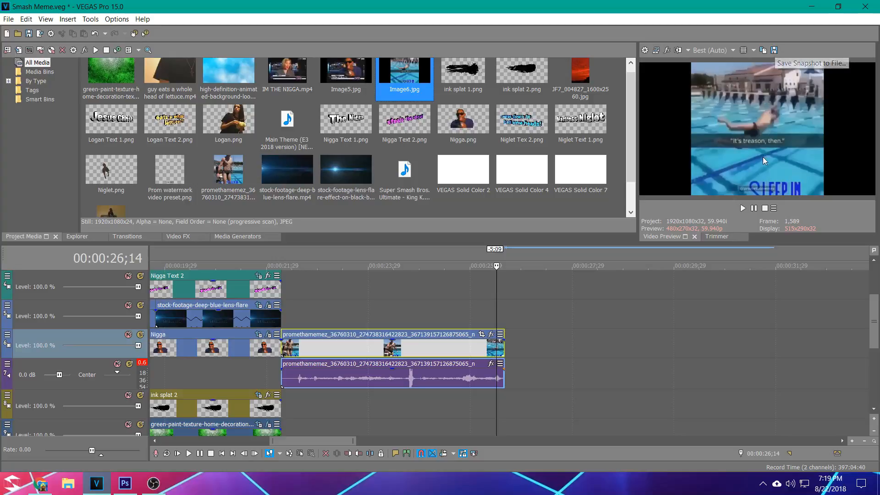
Step: Open Event Pan/Crop for the pool clip and set the crop width to 1920 and height to 1080
left_click(282, 376)
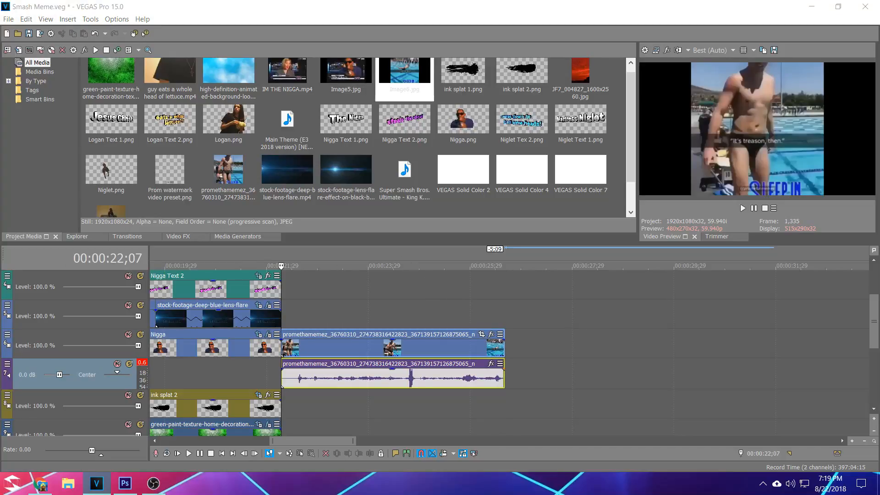
left_click_drag(0, 55, 377, 40)
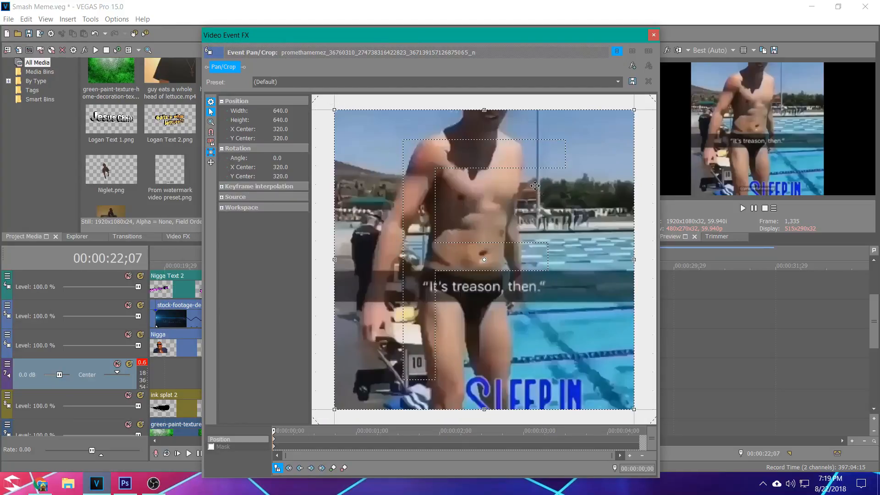
left_click(280, 111)
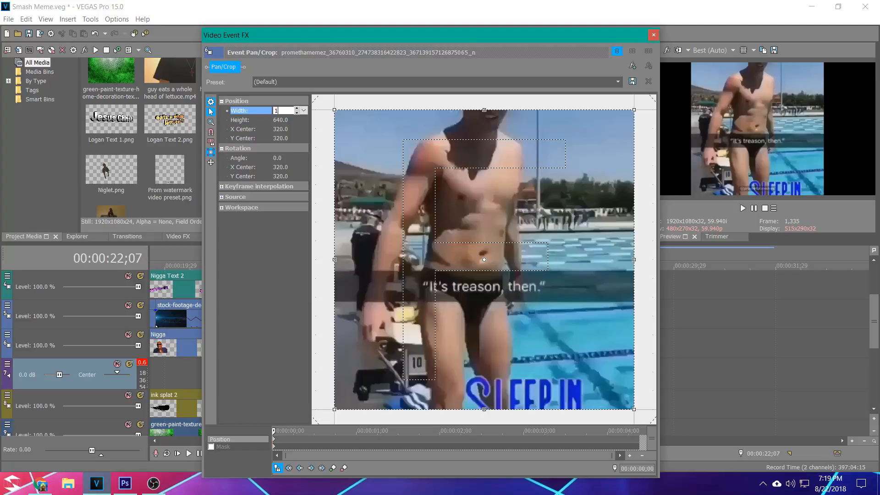
key("Return")
left_click(281, 118)
key("BackSpace")
type("1080")
key("Return")
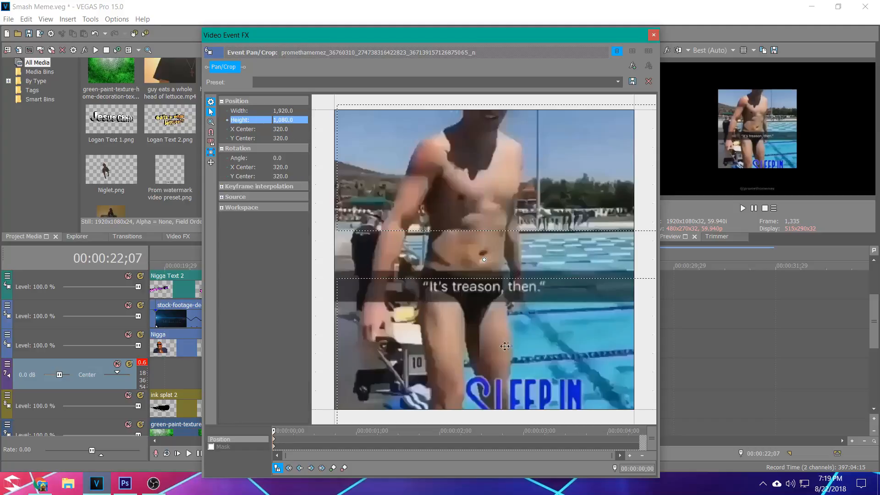
Step: Shrink the crop frame to about 629 by 354 and centre it at about 317, 182, above the caption
scroll(543, 291, "down", 5)
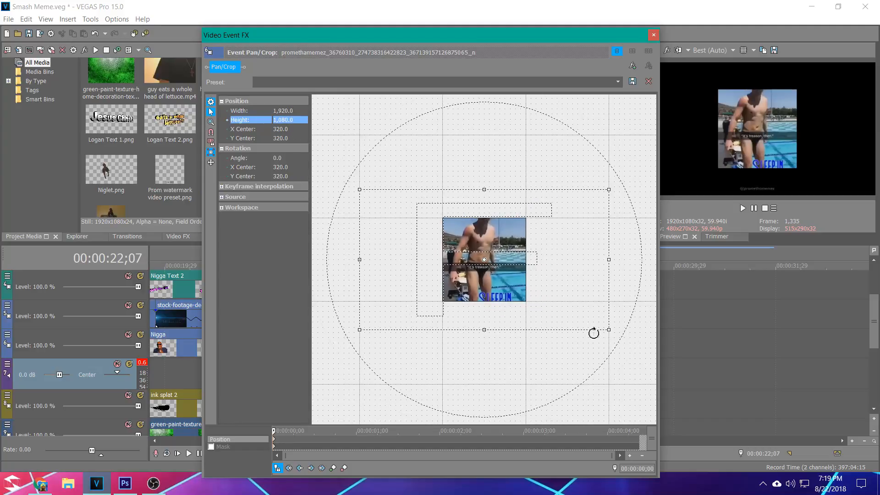
left_click_drag(609, 328, 550, 280)
scroll(550, 280, "up", 3)
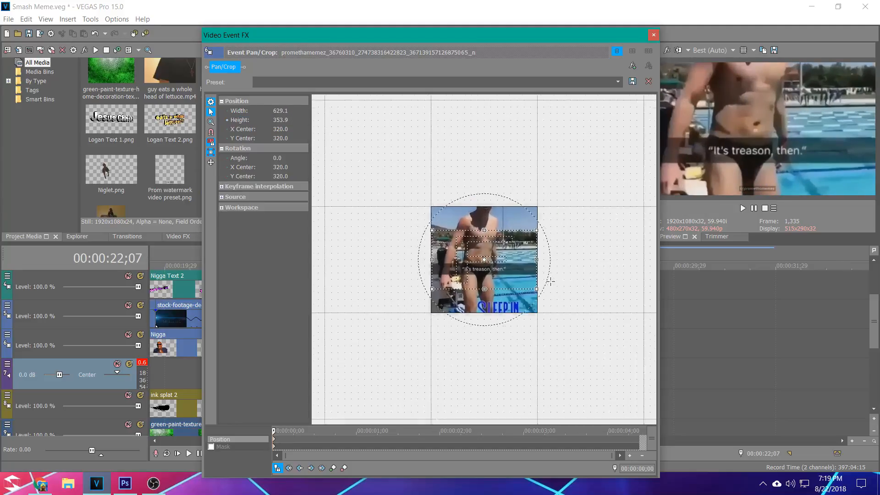
left_click_drag(504, 264, 502, 244)
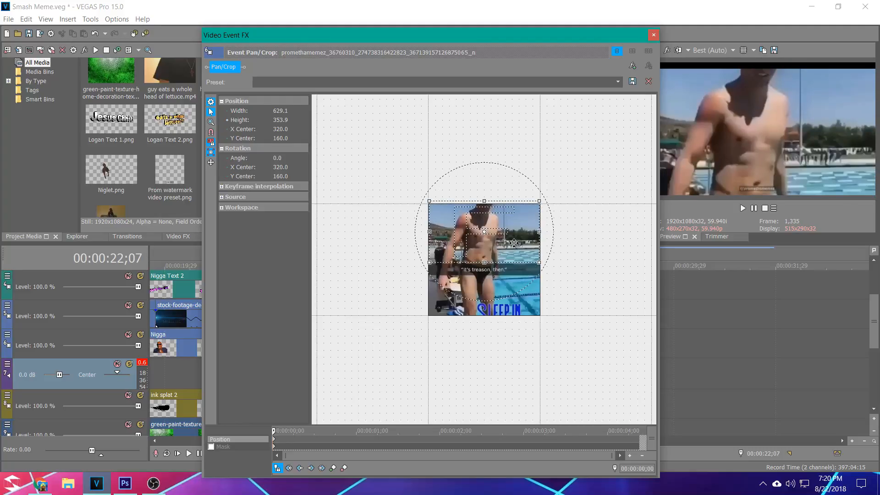
left_click_drag(514, 244, 514, 249)
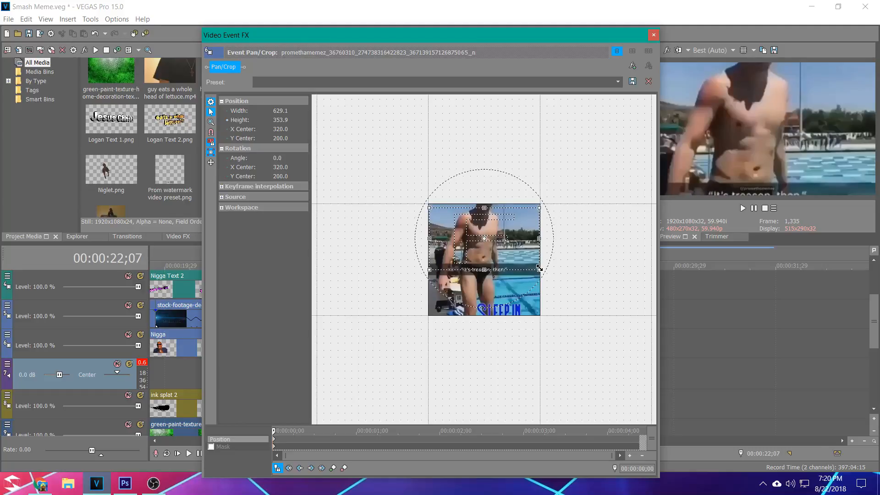
left_click_drag(539, 269, 502, 245)
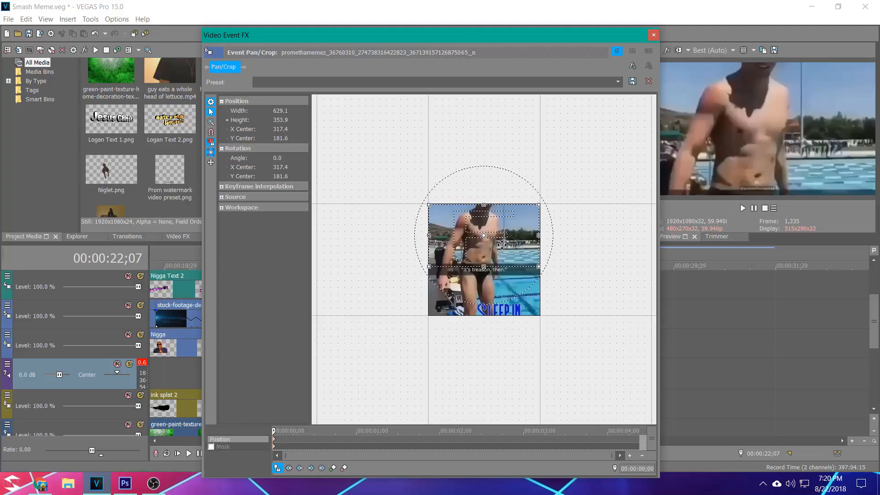
Step: Play the cropped pool clip from 00:00:24;11 to check the framing
left_click_drag(465, 35, 172, 36)
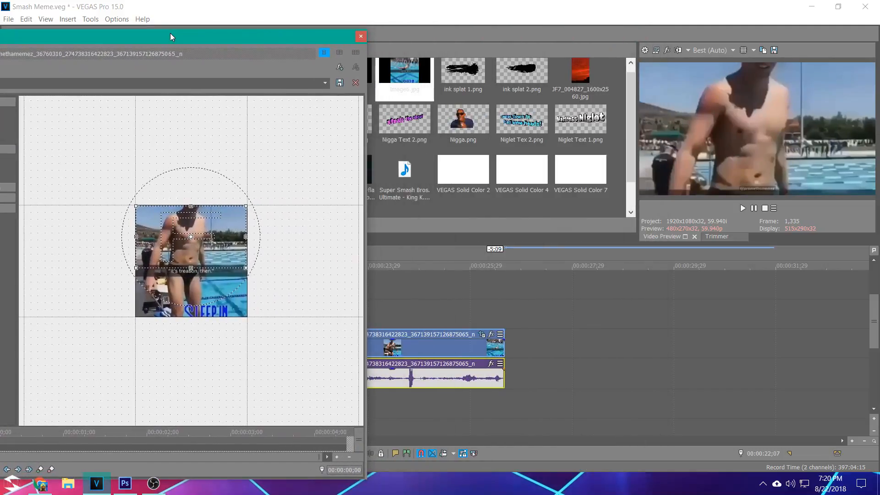
left_click(390, 296)
key("space")
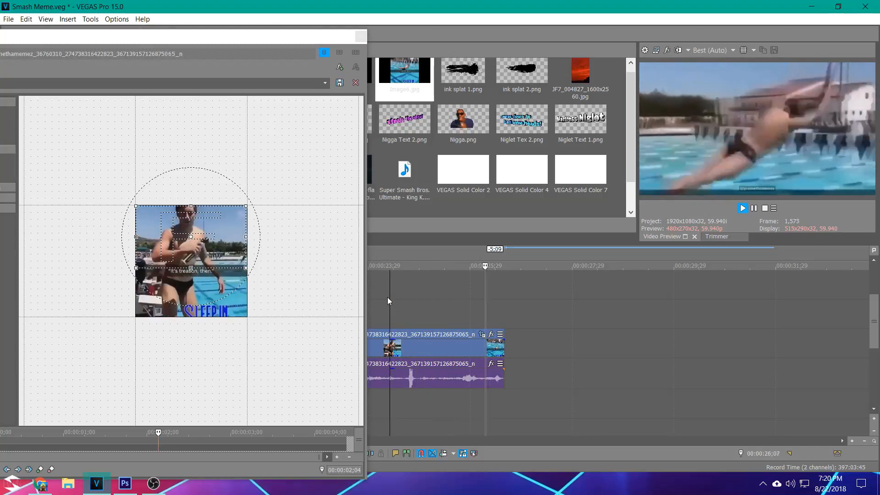
key("space")
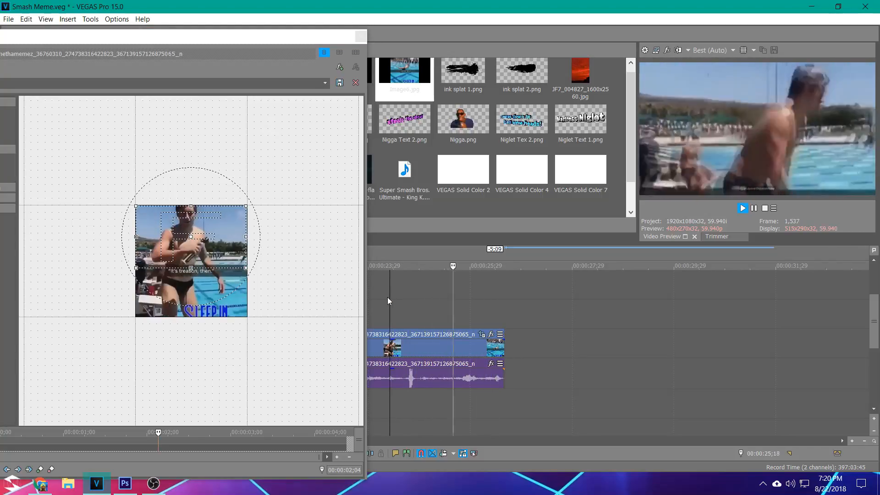
key("space")
Step: At 00:00:24;11, tighten the crop to about 601 by 338, centred near 306, 170, to keep the caption out
left_click(212, 256)
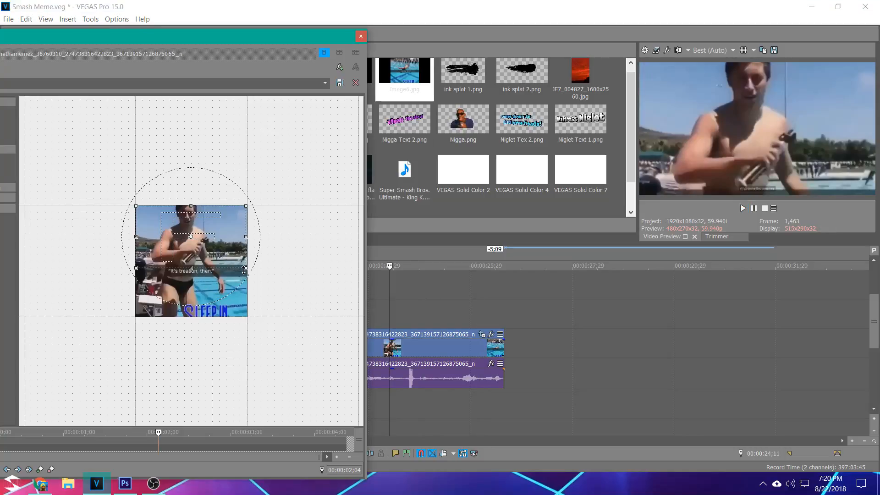
left_click_drag(244, 268, 226, 251)
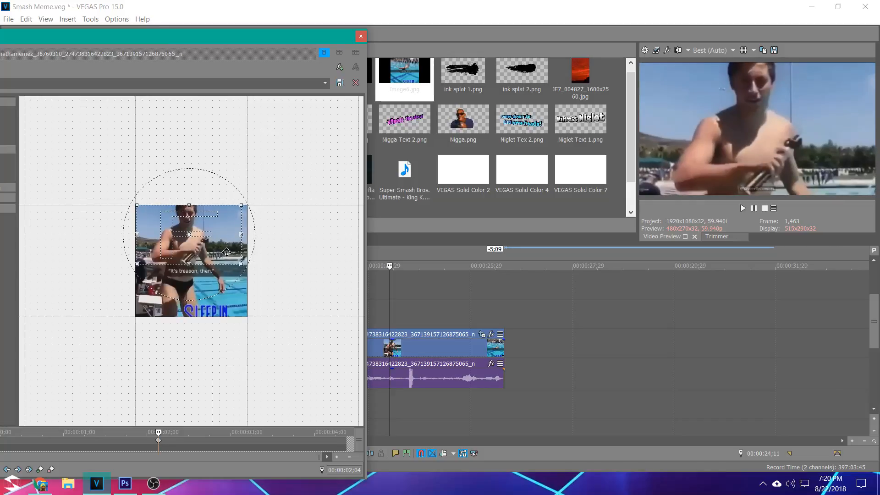
scroll(227, 251, "up", 4)
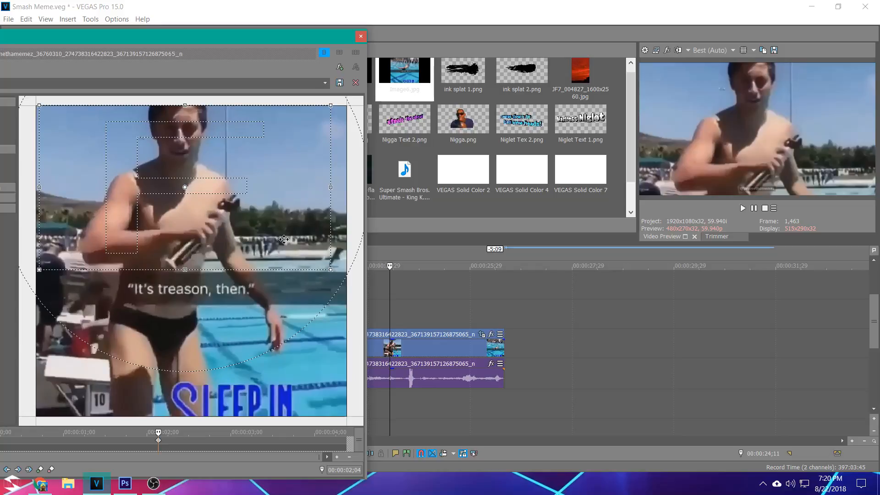
left_click_drag(284, 239, 284, 240)
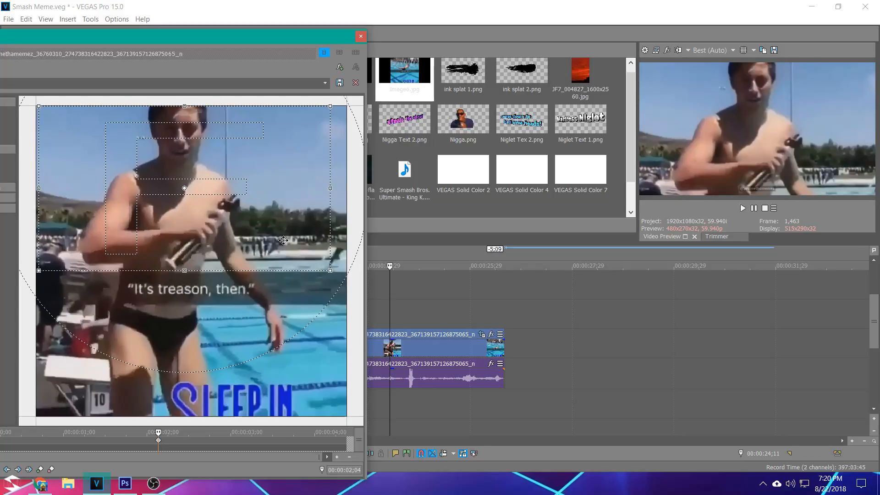
Step: Play the pool clip from 00:00:22;10, near its start, to check how the crop changes
left_click_drag(310, 41, 134, 53)
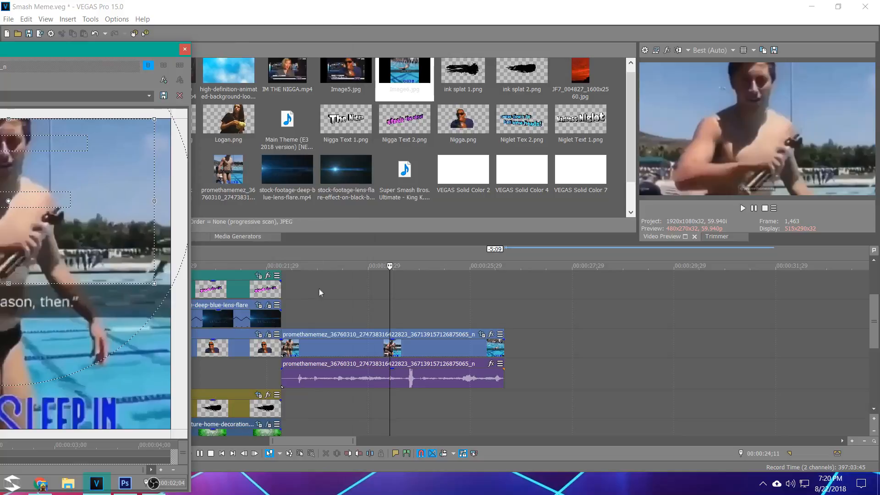
left_click(286, 314)
key("space")
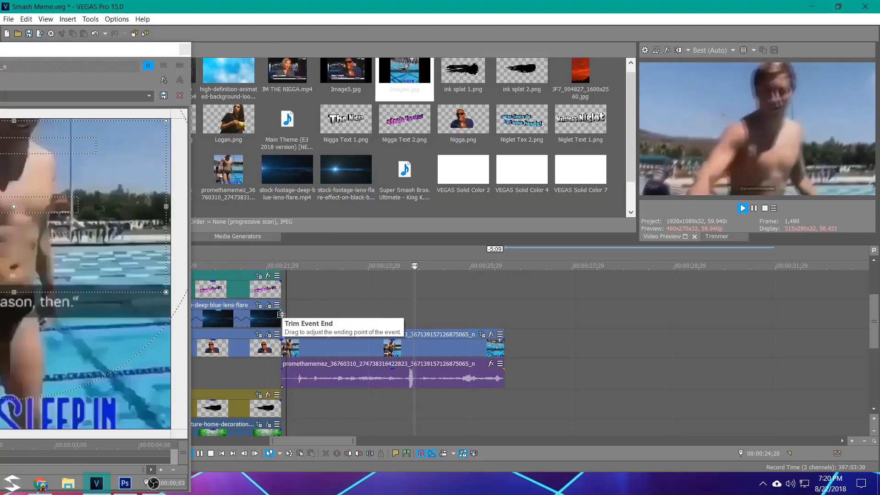
key("space")
Step: Bring the whole Event Pan/Crop window into view and compare the crop at the 00:00:02;04 and first position keyframes
left_click_drag(77, 67, 498, 14)
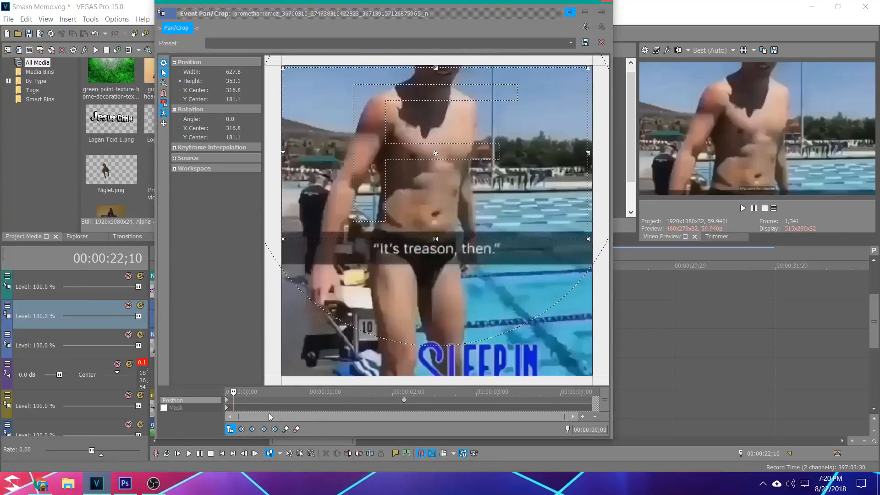
left_click(406, 401)
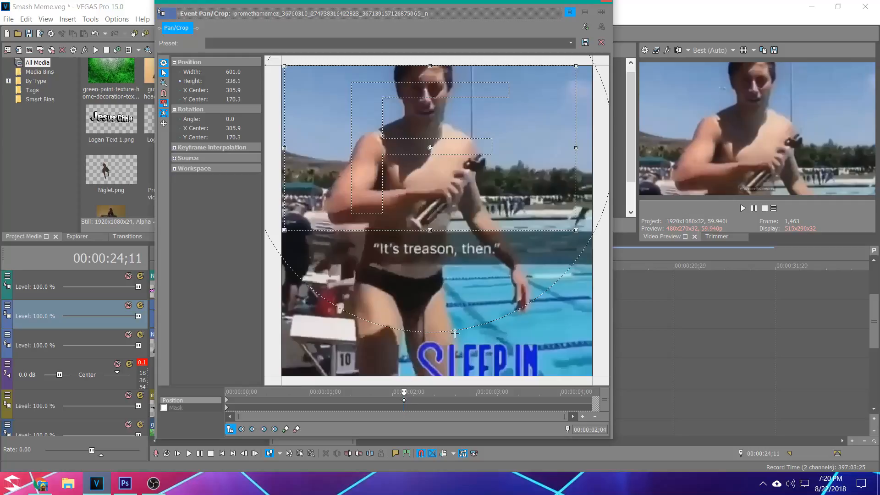
left_click(228, 403)
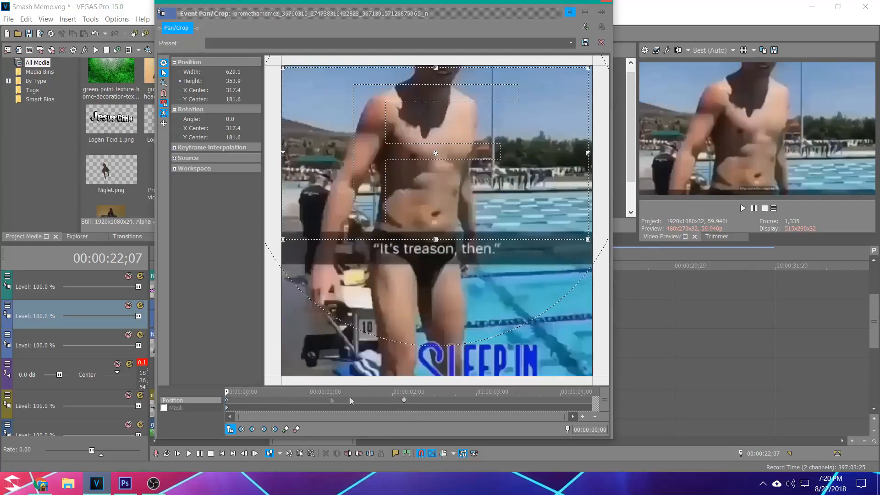
Step: Delete the pool clip's first position keyframe, move the 00:00:02;04 keyframe to the start, and play the clip to check the crop
key("Delete")
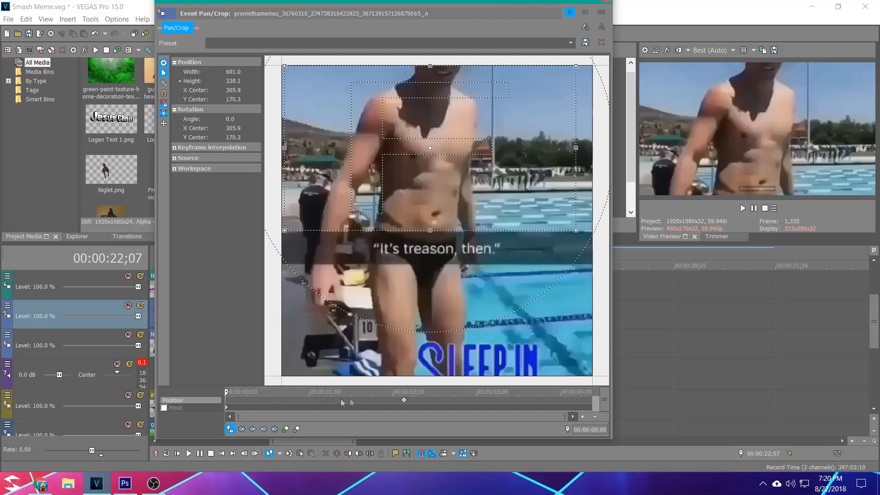
left_click_drag(404, 401, 227, 400)
left_click(604, 4)
key("space")
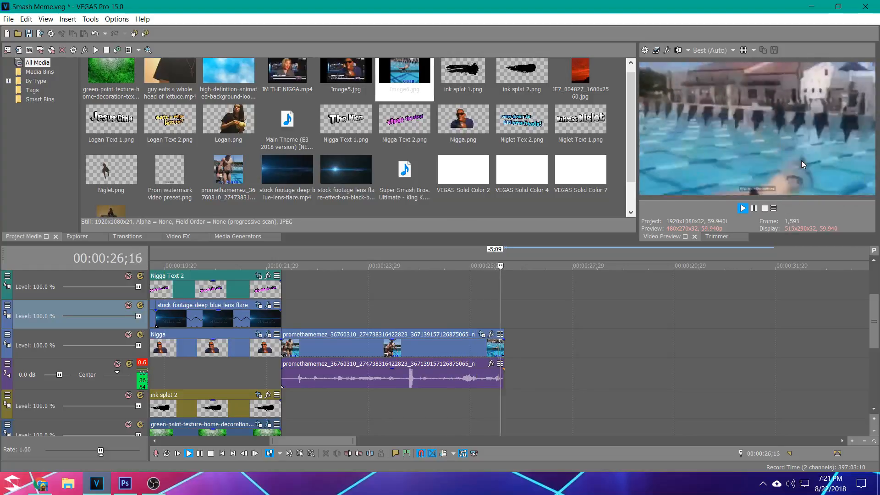
key("space")
left_click(505, 314)
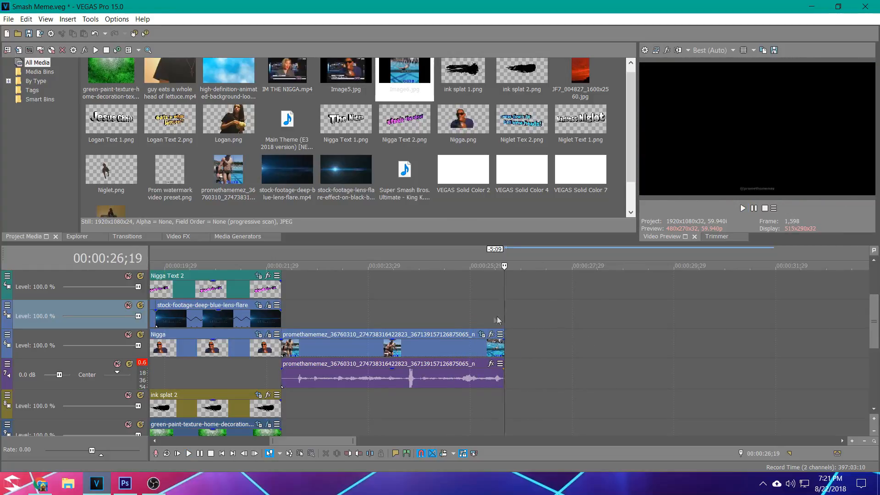
Step: Copy the Super Smash Bros. Ultimate King K. Rool reveal sound and paste it beyond the pool clip on that clip's audio track
left_click_drag(874, 310, 874, 362)
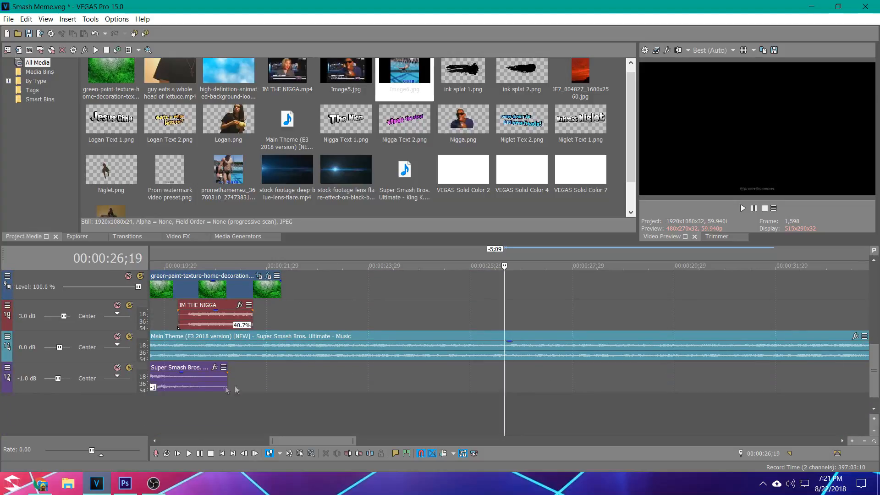
left_click(194, 388)
left_click(194, 386)
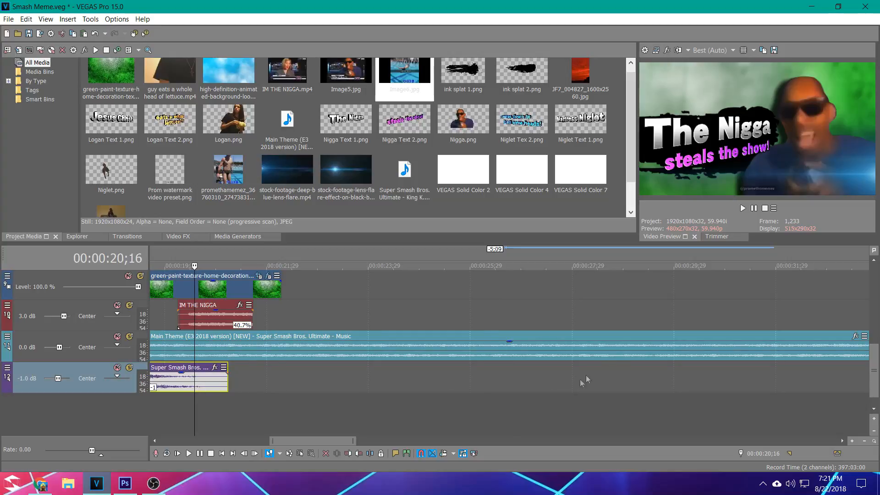
left_click_drag(875, 370, 874, 321)
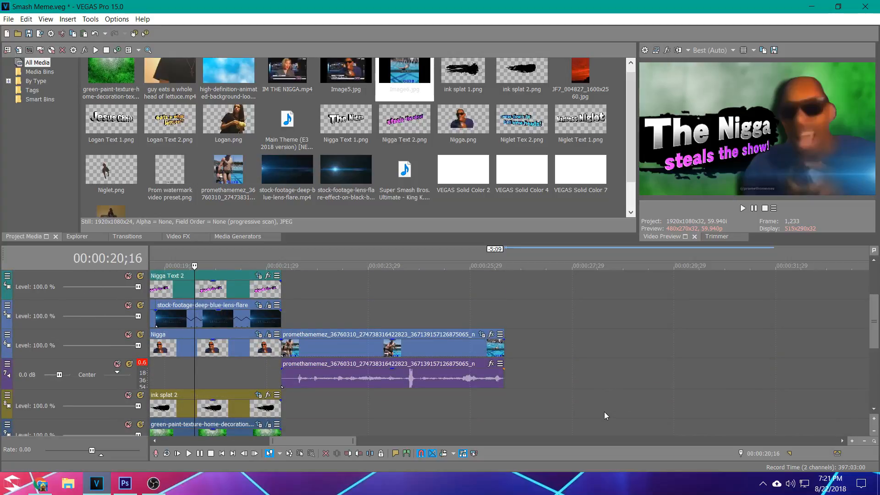
left_click(642, 379)
key("ctrl+v")
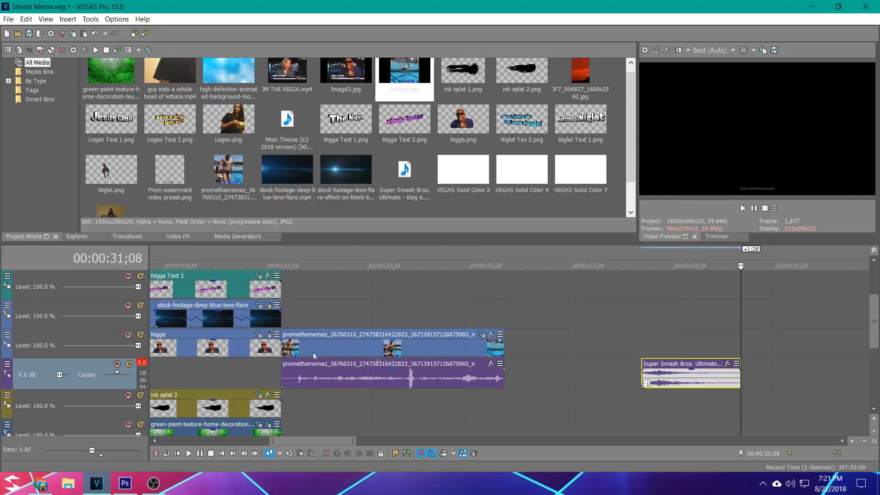
Step: Play the pasted reveal sound and move it to the -1.0 dB audio track, near the end of the pool clip
left_click(628, 379)
key("space")
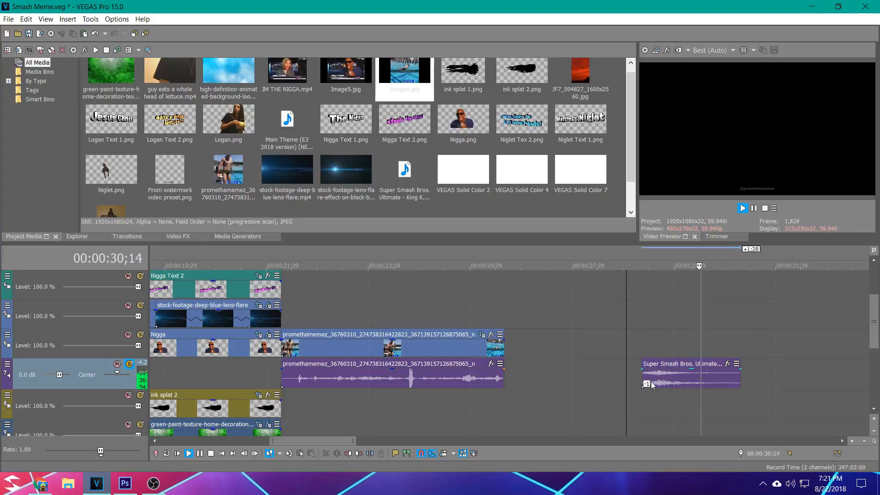
key("space")
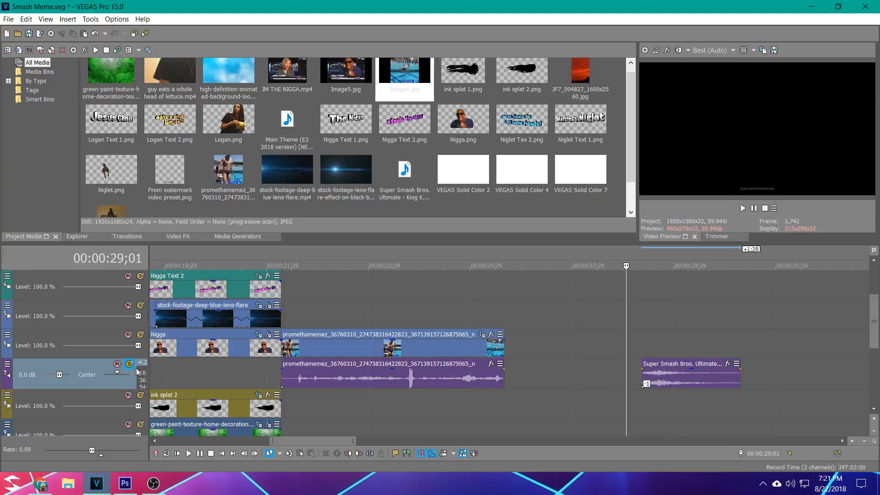
left_click_drag(874, 322, 875, 350)
left_click_drag(679, 295, 516, 412)
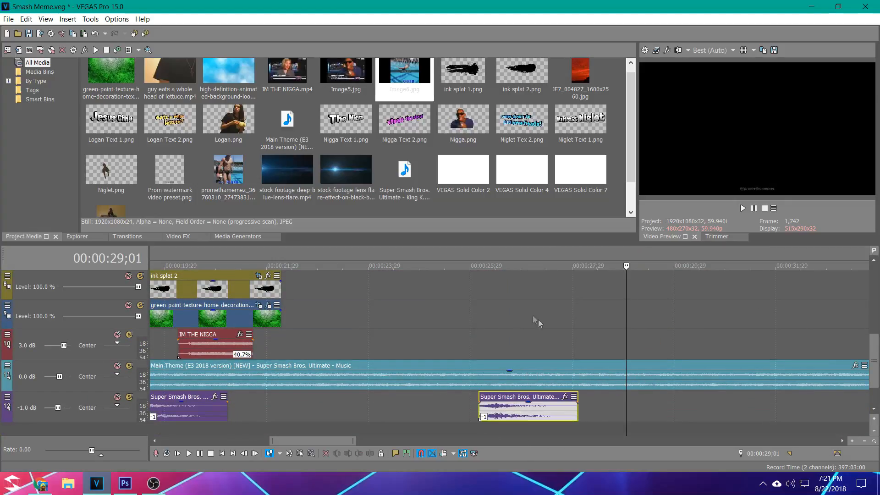
Step: Mark the pool clip's end at 00:00:26;19 and shift the reveal sound to start at about 00:00:26;10
scroll(527, 320, "up", 3)
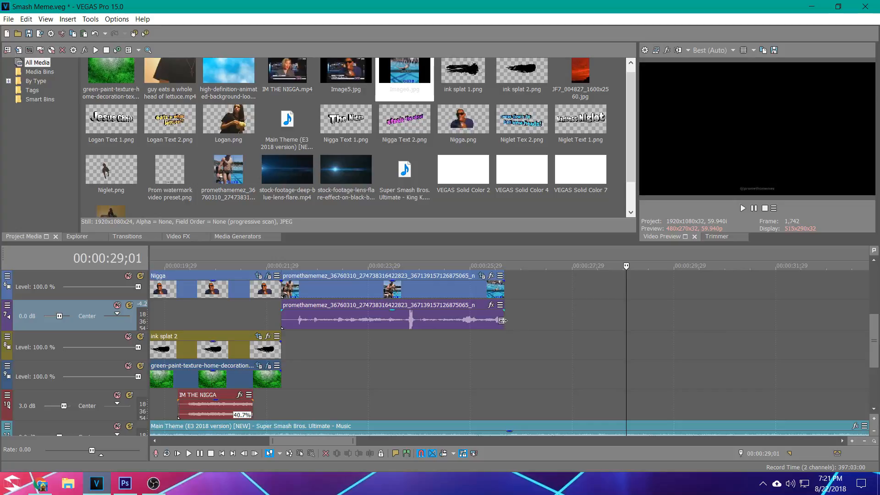
left_click(503, 320)
scroll(479, 417, "down", 3)
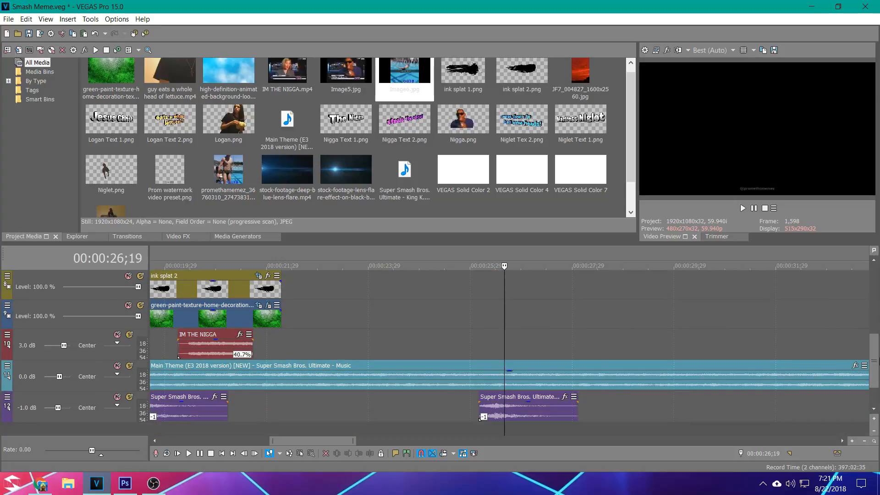
scroll(519, 368, "up", 8)
left_click_drag(524, 413, 601, 411)
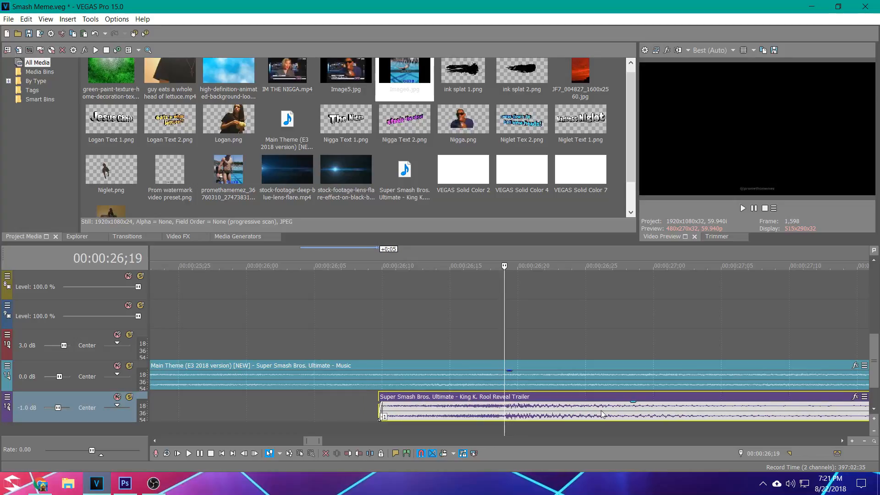
Step: Play the reveal sound from just before its start and again from 00:00:25;14 to check its timing against the dive
left_click(348, 335)
key("space")
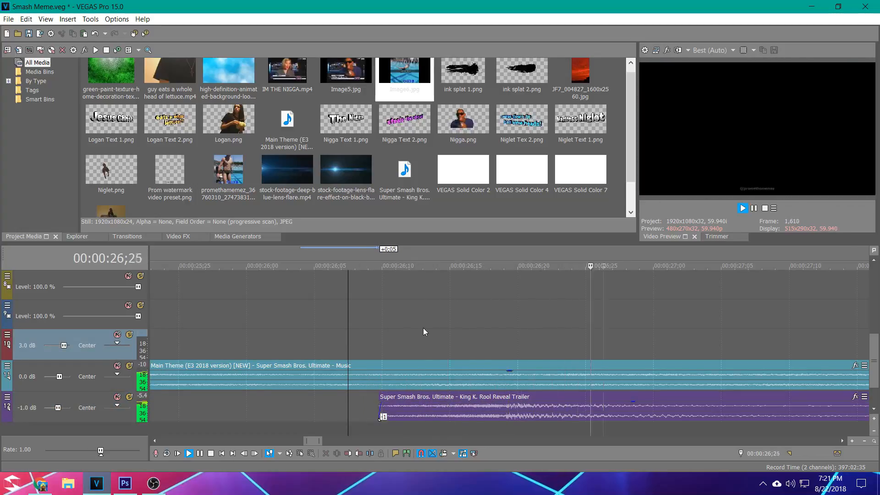
key("space")
left_click_drag(874, 357, 875, 317)
scroll(564, 405, "down", 5)
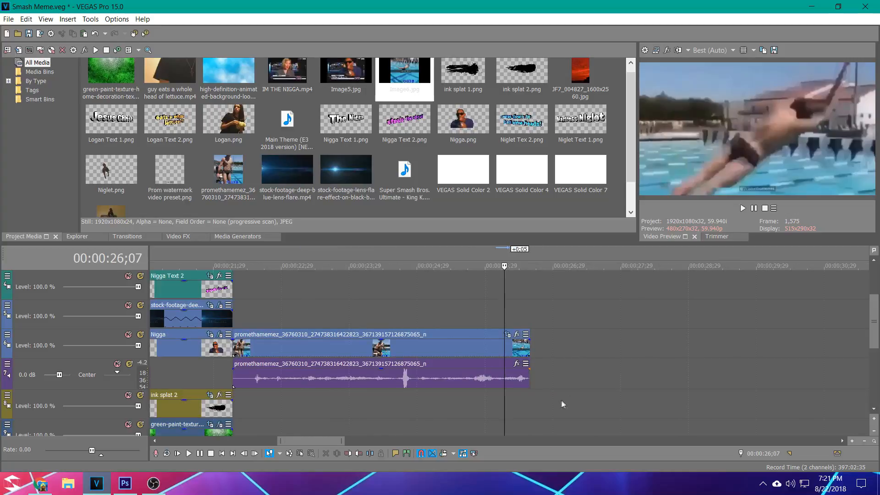
left_click(462, 402)
key("space")
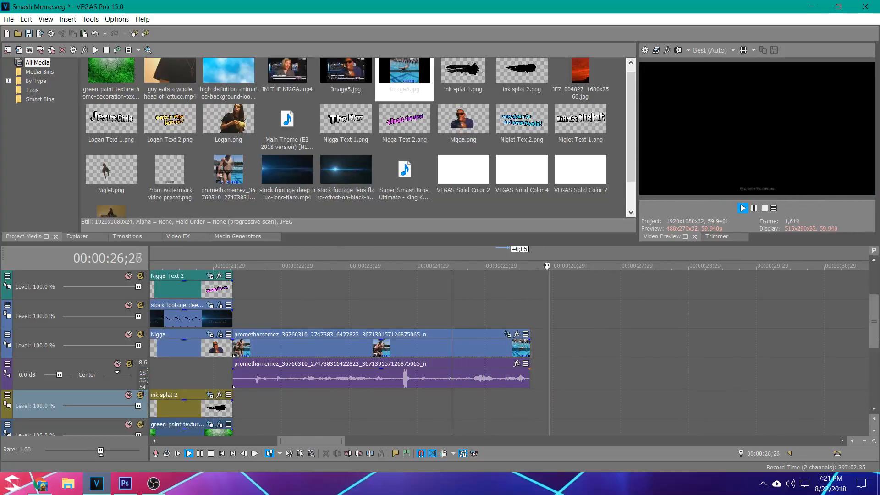
key("space")
mouse_move(875, 332)
left_mouse_down()
mouse_move(873, 371)
mouse_move(874, 289)
mouse_move(874, 298)
left_mouse_up()
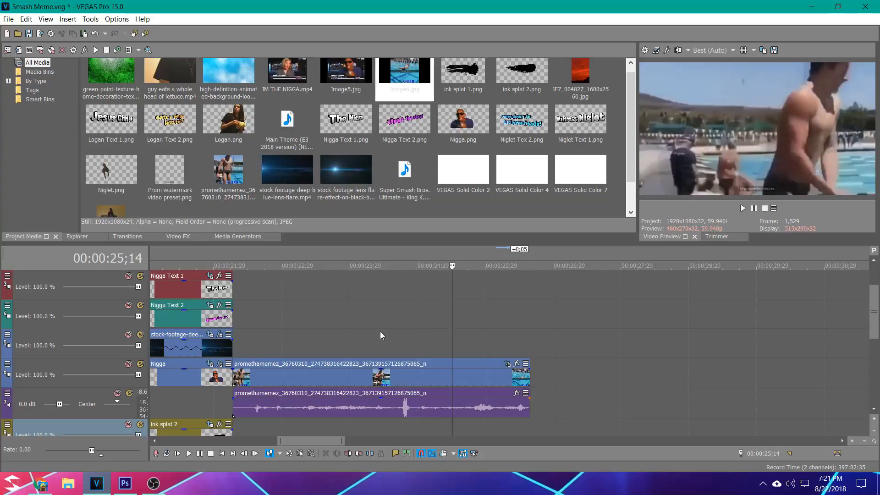
mouse_move(878, 328)
left_mouse_down()
mouse_move(877, 319)
mouse_move(877, 336)
mouse_move(877, 314)
mouse_move(877, 328)
left_mouse_up()
Step: Switch to Photoshop, open Image6.jpg from Downloads to inspect the dive snapshot, and close it
left_click(125, 484)
left_click(26, 7)
left_click(42, 28)
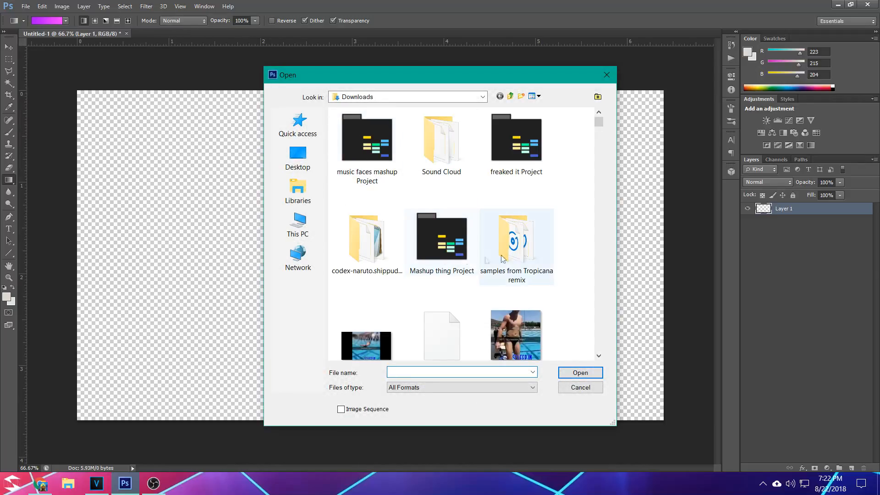
scroll(442, 238, "down", 4)
scroll(516, 243, "up", 2)
left_click(366, 197)
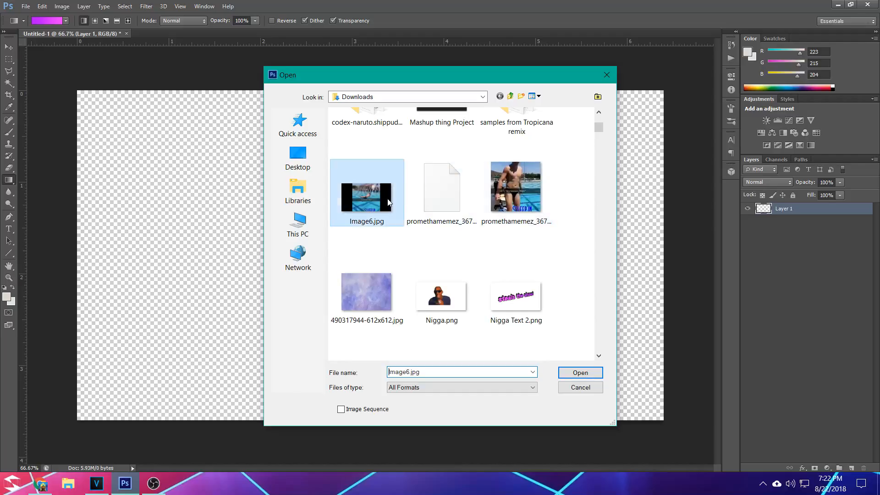
left_click(580, 373)
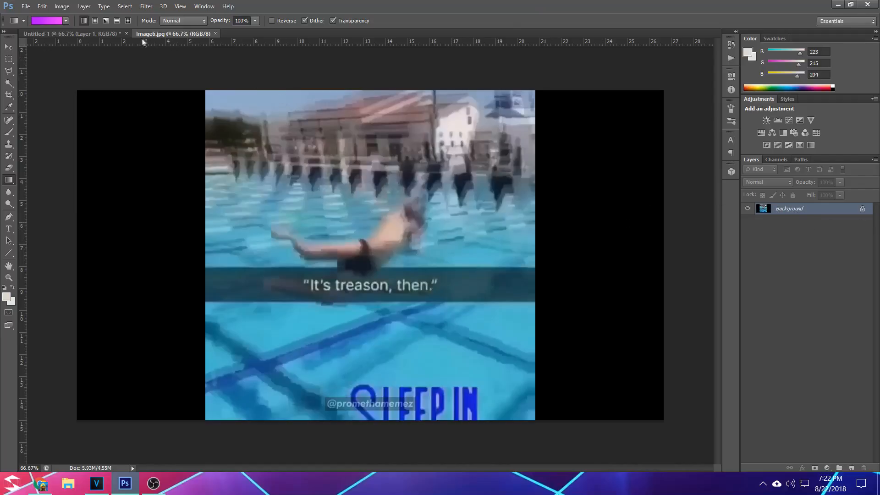
left_click(214, 34)
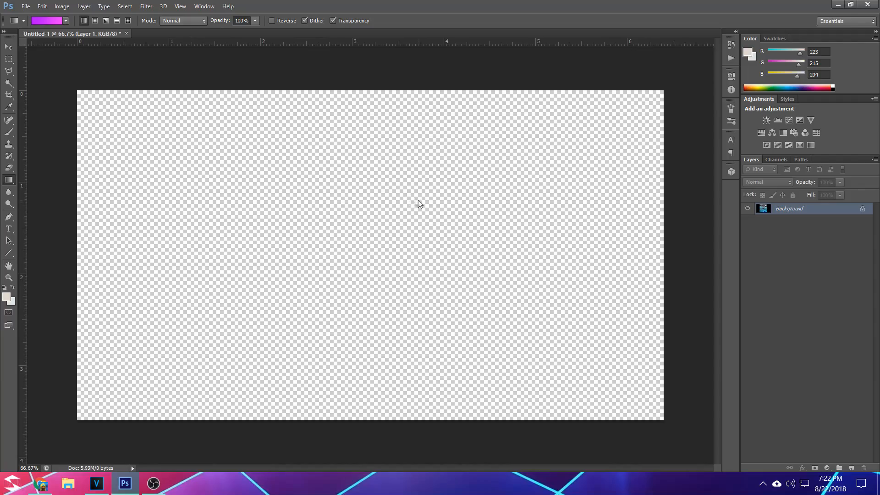
Step: Switch to VEGAS Pro and, at 00:00:26;05, restore the pool clip's crop to the full 640 by 640 frame
left_click(96, 484)
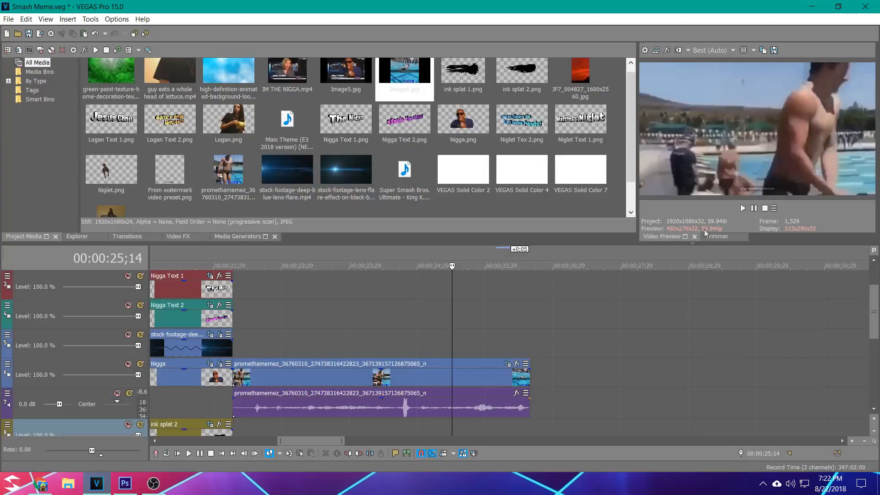
left_click(460, 343)
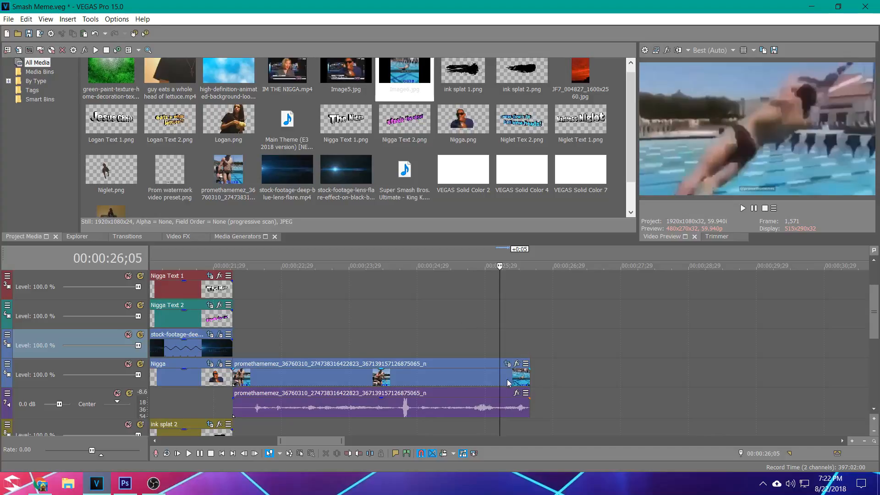
left_click(516, 364)
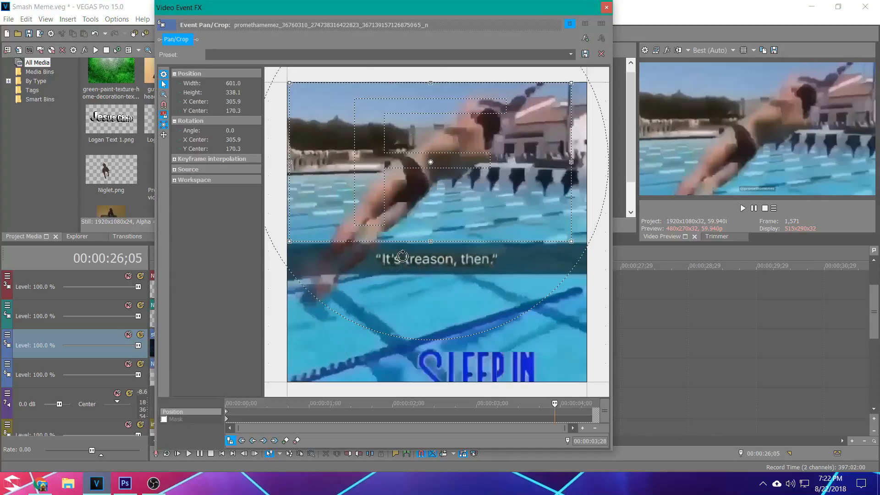
right_click(453, 235)
left_click(473, 240)
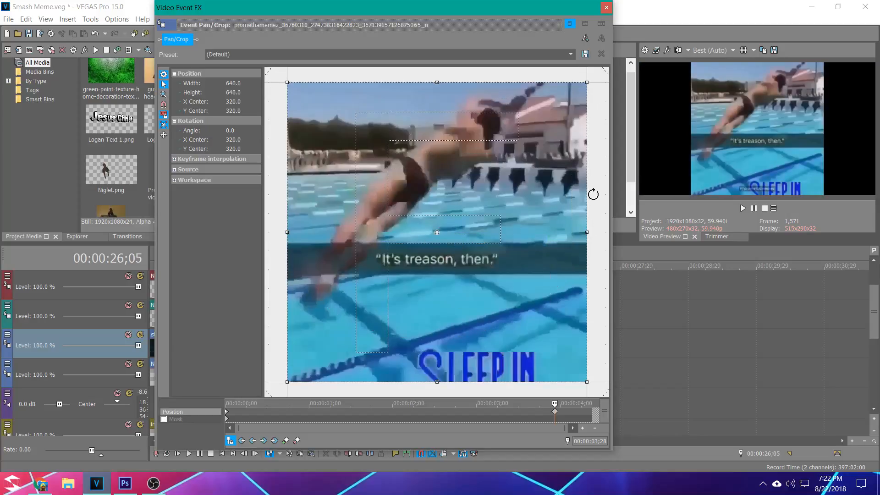
Step: Save a snapshot of the uncropped dive frame to Downloads as Image6.jpg, overwriting the existing file
left_click(774, 53)
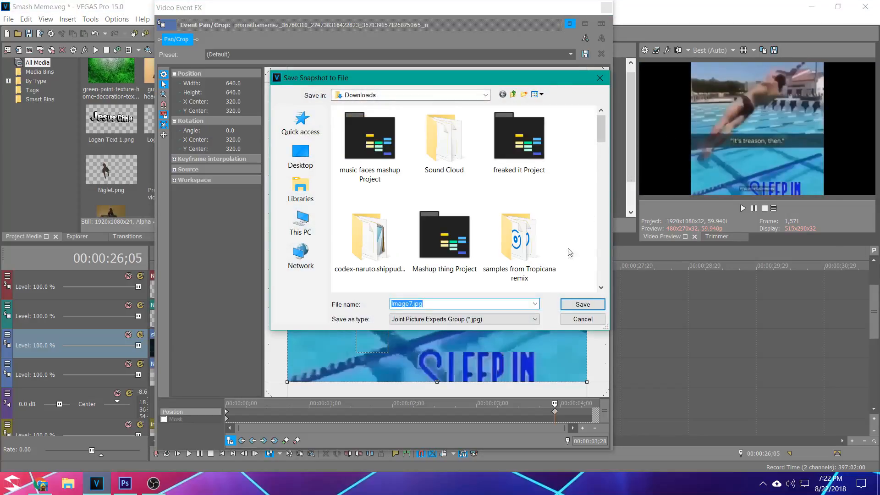
scroll(485, 251, "down", 2)
left_click(369, 243)
left_click(583, 304)
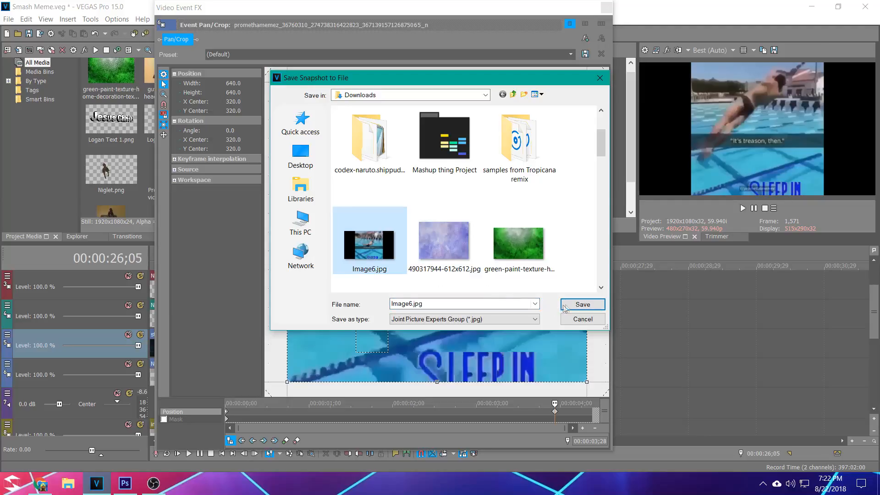
left_click(468, 242)
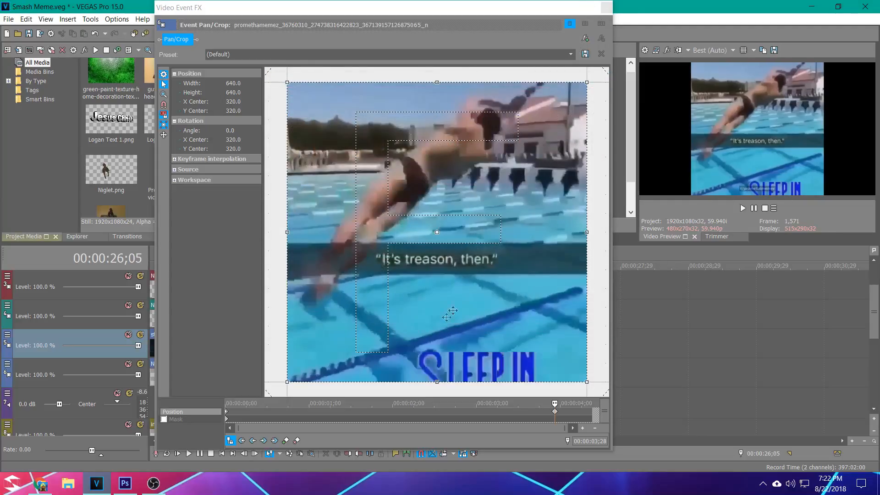
Step: Delete the pool clip's position keyframe at 00:00:03;28 and close the Event Pan/Crop window
right_click(555, 412)
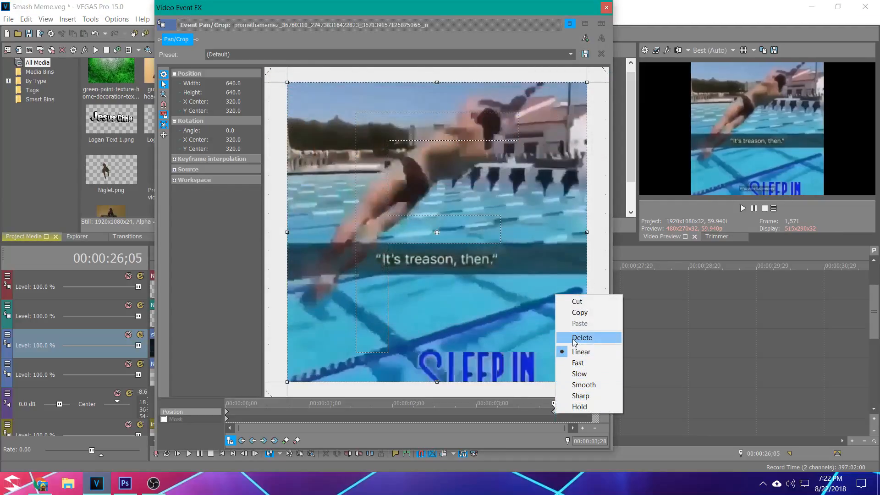
left_click(589, 337)
left_click(606, 8)
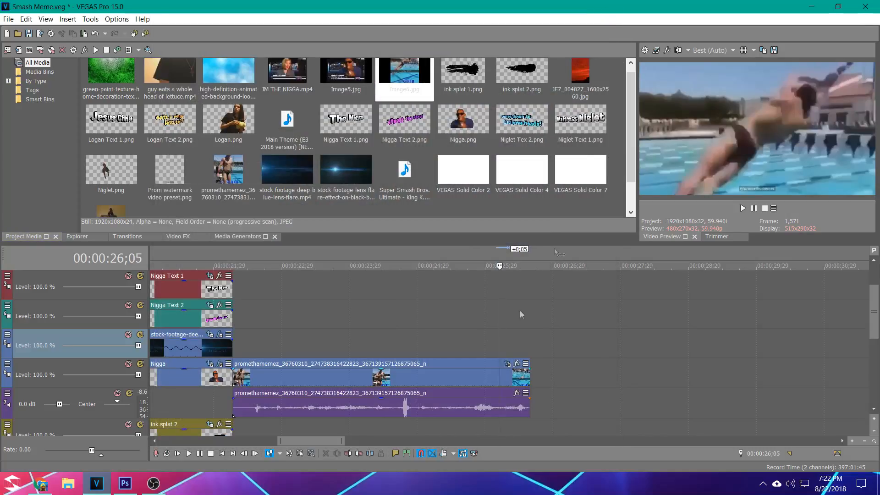
Step: Switch to Photoshop and open the overwritten Image6.jpg snapshot from Downloads
left_click(125, 484)
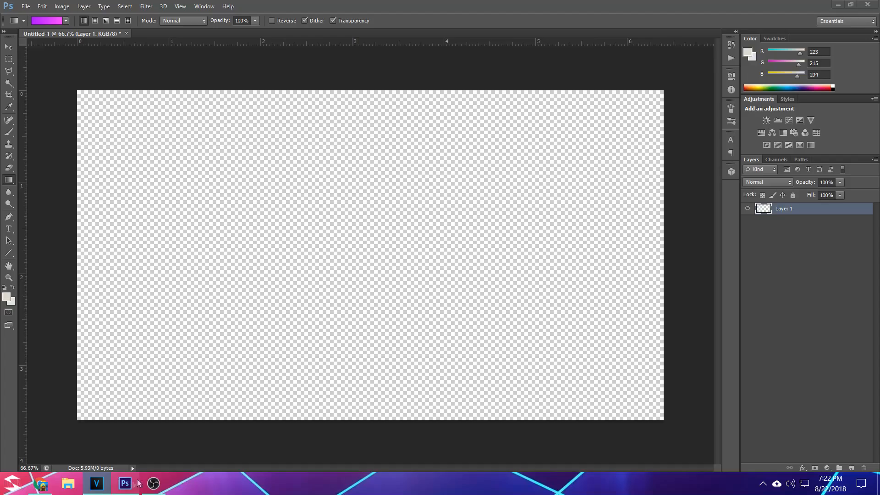
left_click(26, 6)
left_click(23, 26)
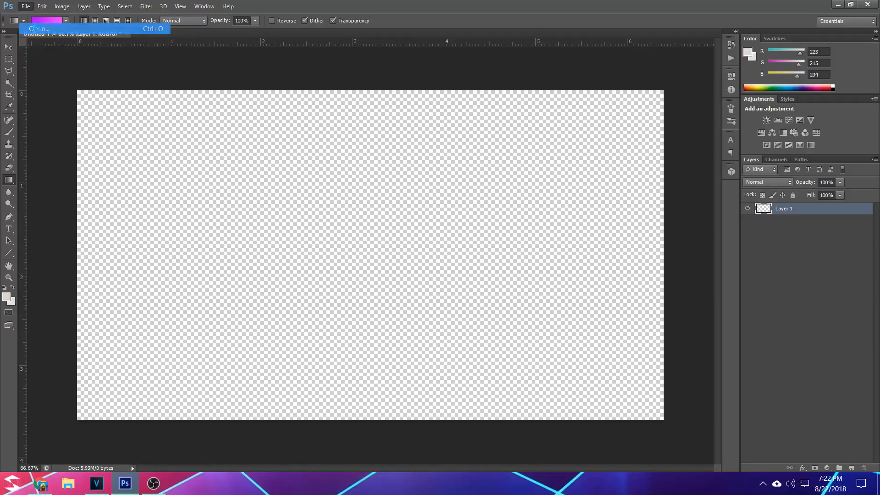
double_click(366, 344)
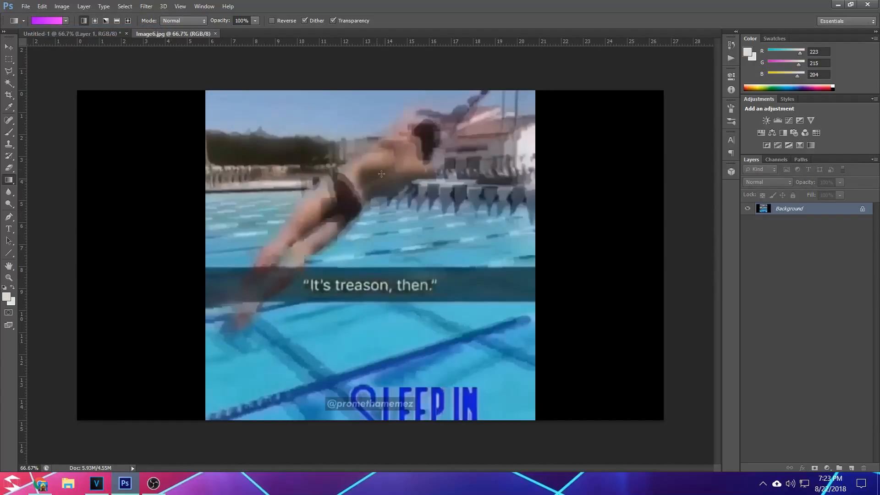
Step: Choose the Polygonal Lasso tool and convert the snapshot's locked Background into an editable layer with the default settings
left_click(8, 70)
double_click(820, 214)
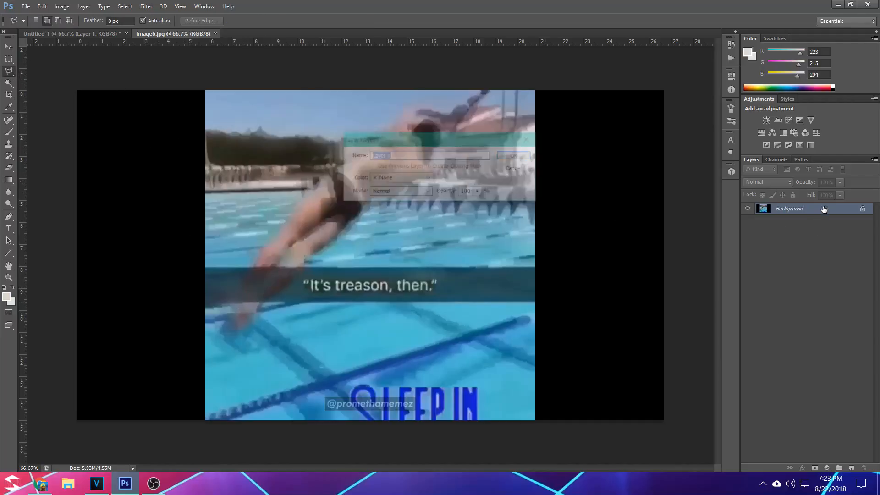
left_click(507, 157)
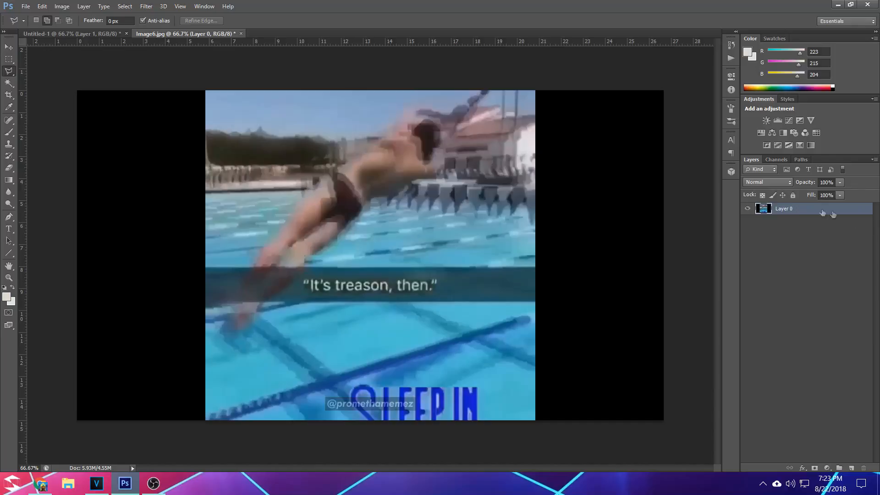
Step: Trace a polygonal lasso selection around the diver's whole body, from the feet up to the outstretched hands and back
key("ctrl+plus")
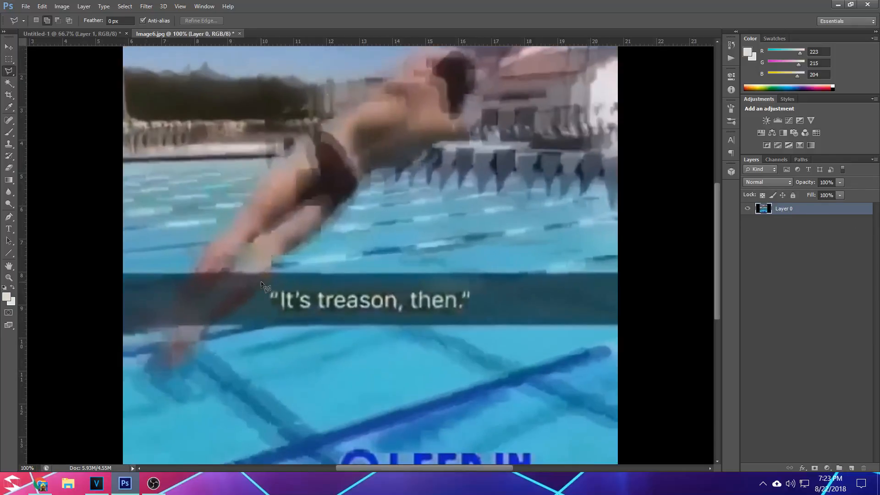
scroll(260, 282, "up", 2)
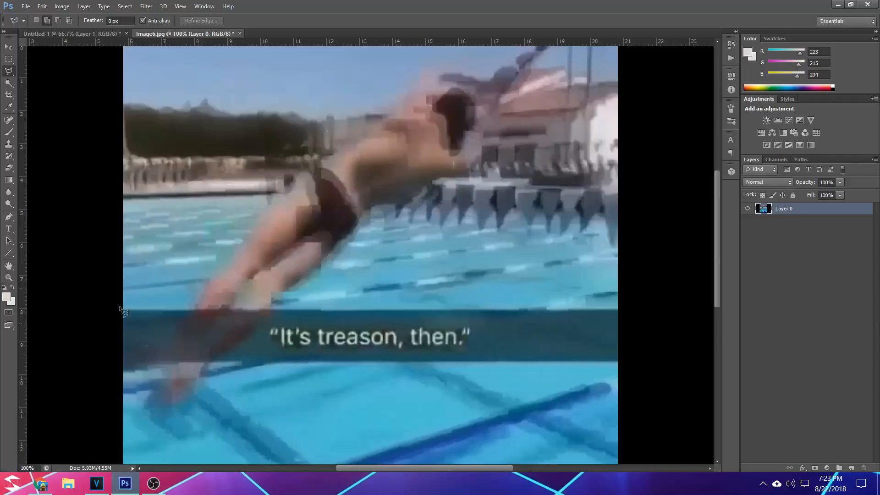
right_click(6, 71)
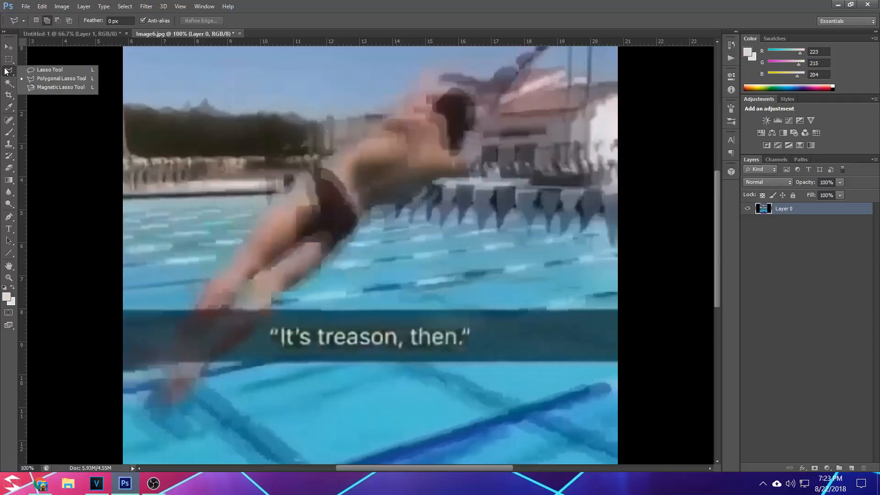
left_click(59, 77)
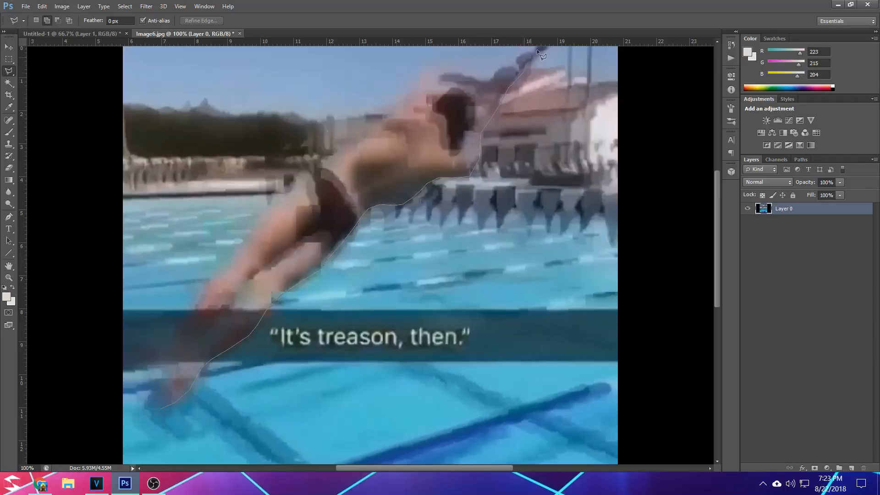
scroll(528, 59, "up", 3)
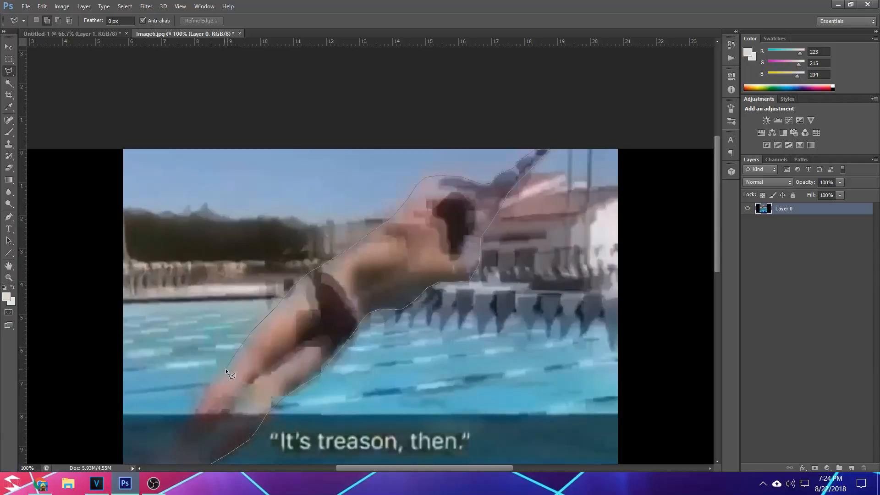
scroll(207, 298, "down", 3)
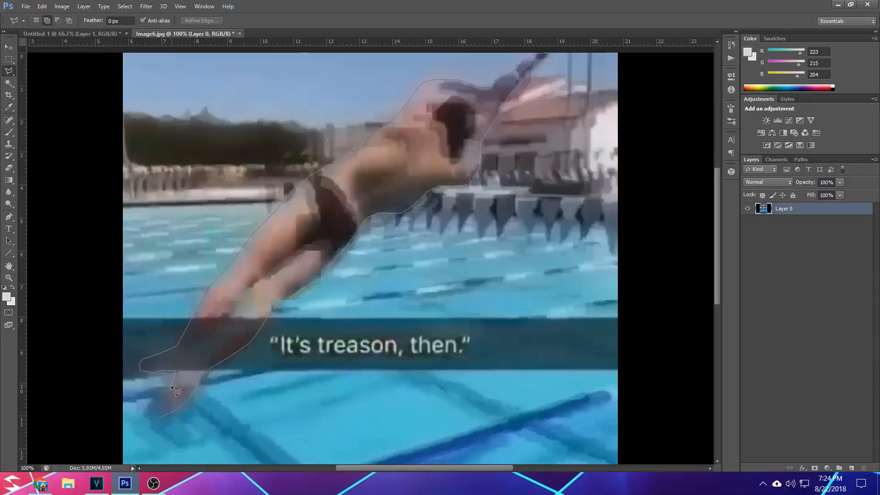
left_click(172, 411)
Step: Add the missing ends of both feet to the diver selection with the Polygonal Lasso
left_click(57, 20)
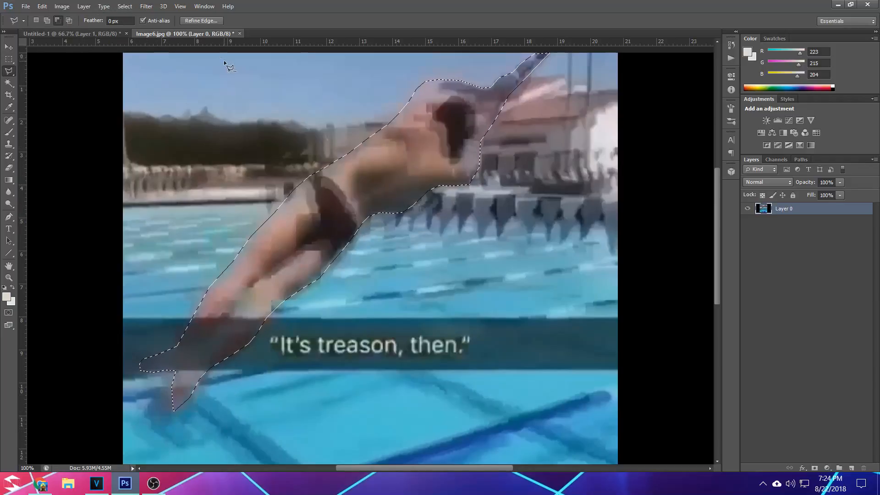
left_click(46, 20)
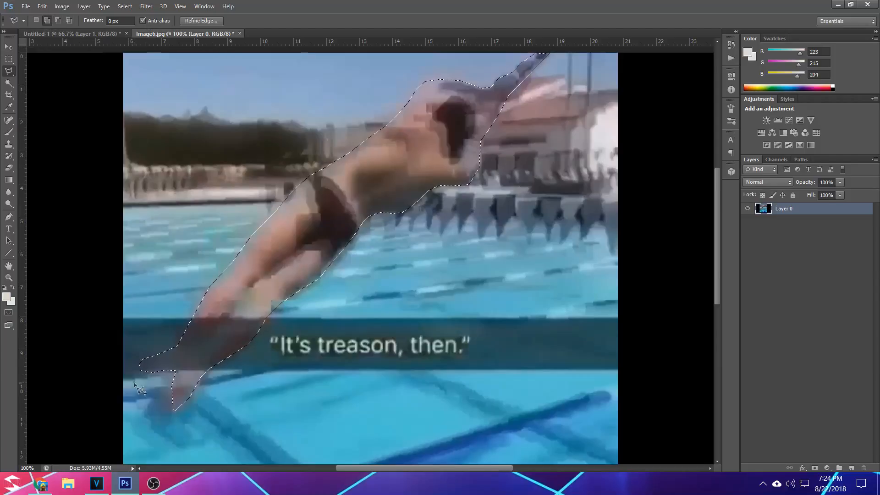
left_click(173, 382)
double_click(172, 410)
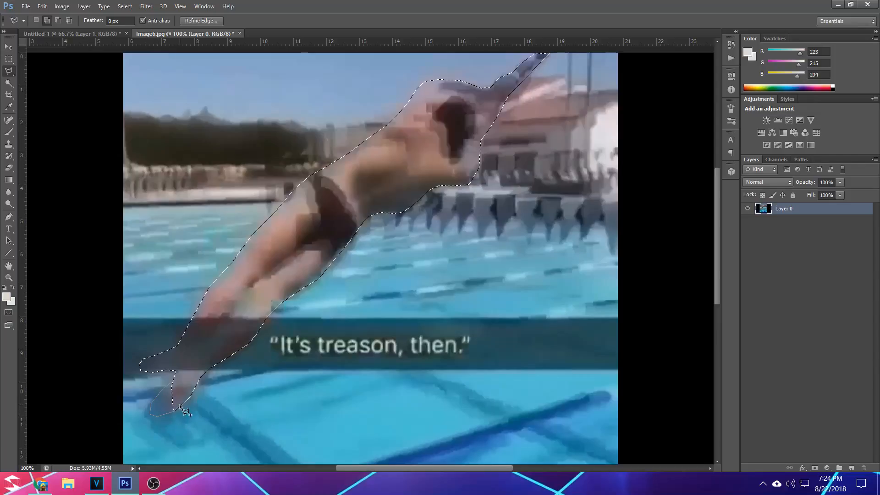
left_click(175, 370)
left_click(134, 371)
left_click(127, 369)
left_click(128, 363)
left_click(136, 355)
left_click(147, 354)
double_click(175, 348)
Step: Refine the selection's edge with Smooth 37, Feather 1.9 px and Shift Edge -72%
left_click(199, 20)
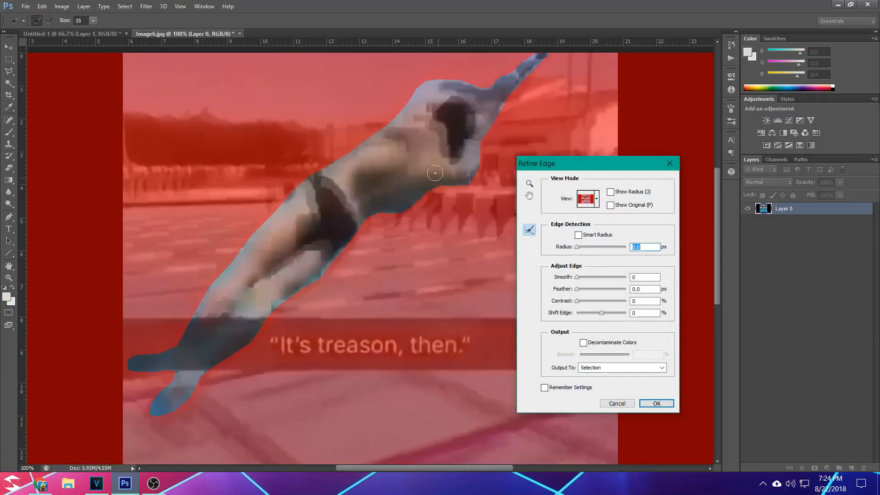
mouse_move(586, 168)
left_mouse_down()
mouse_move(601, 166)
mouse_move(593, 168)
left_mouse_up()
left_click(589, 276)
left_click_drag(590, 277, 603, 281)
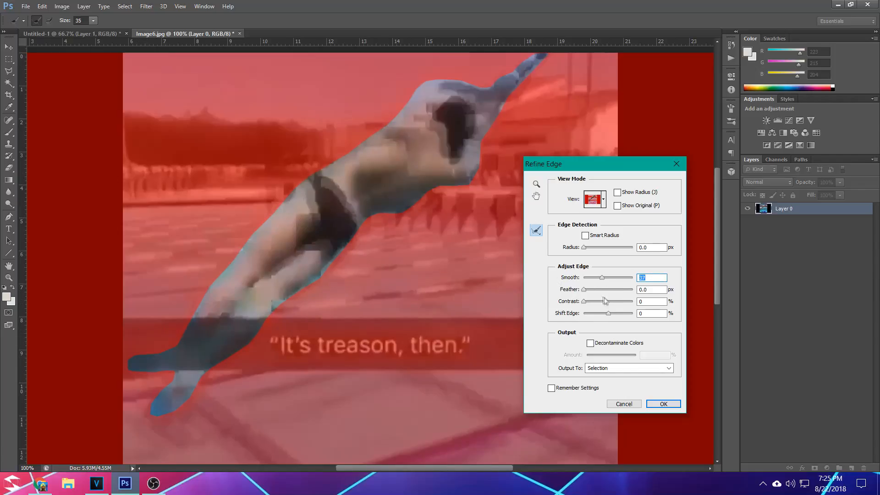
left_click_drag(584, 290, 590, 290)
left_click_drag(591, 291, 587, 289)
left_click_drag(608, 313, 595, 314)
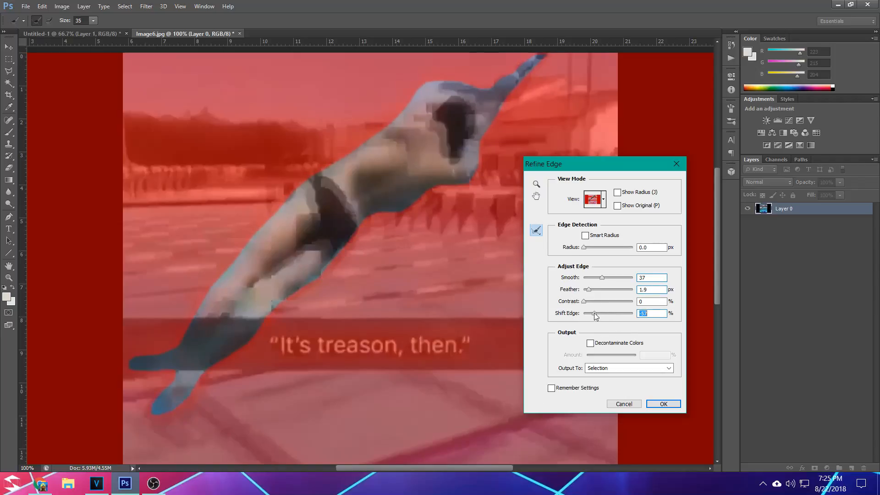
mouse_move(594, 314)
left_mouse_down()
mouse_move(583, 315)
mouse_move(592, 315)
left_mouse_up()
left_click_drag(592, 315, 591, 314)
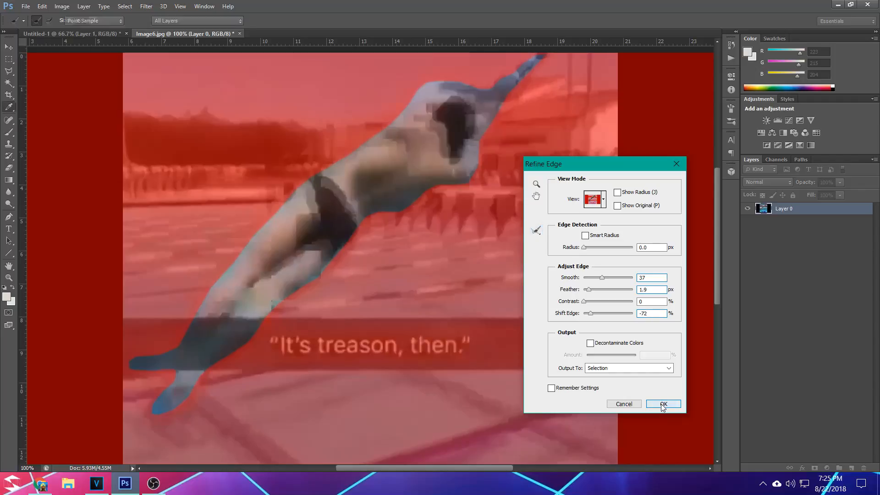
left_click(663, 404)
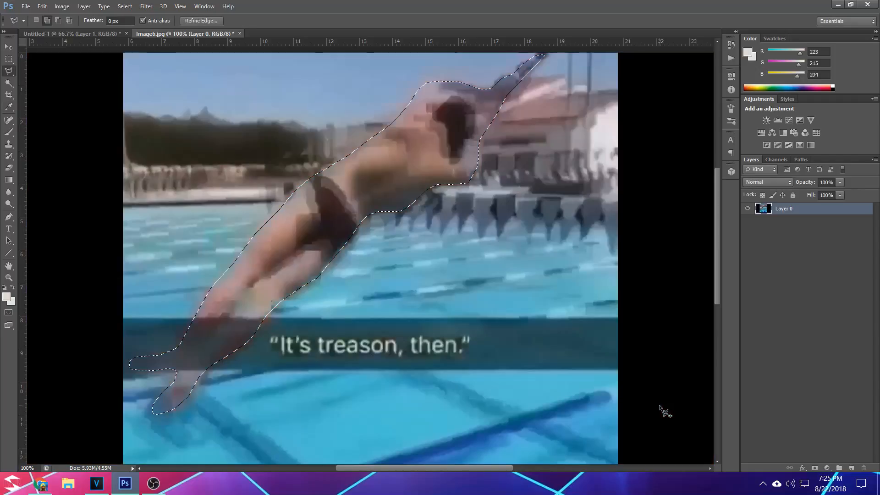
Step: Invert the selection, delete everything around the diver and deselect
left_click(124, 6)
left_click(147, 52)
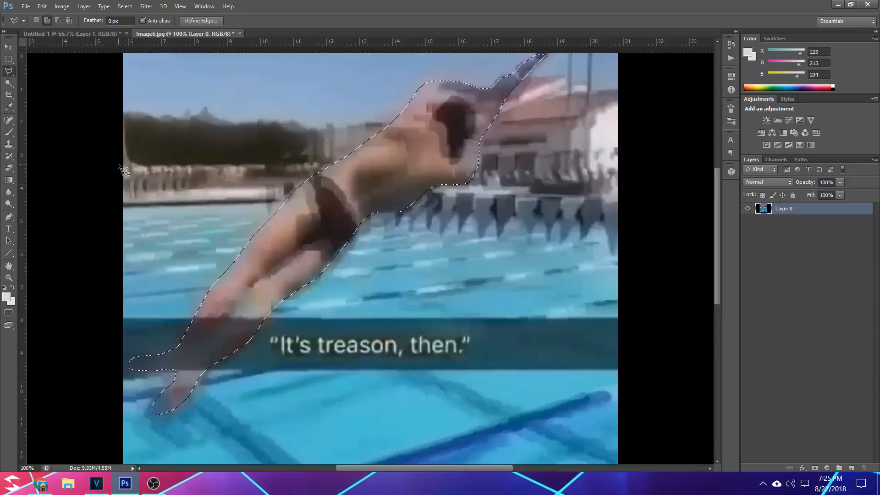
key("ctrl+0")
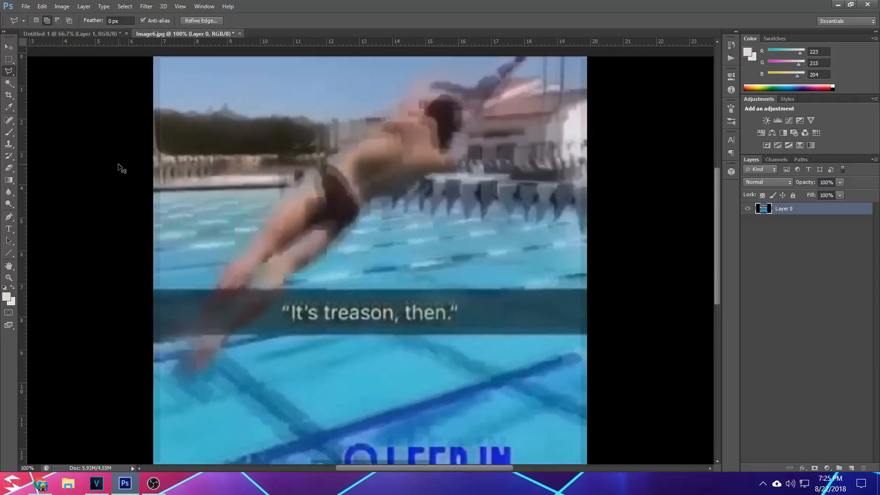
key("Delete")
key("ctrl+d")
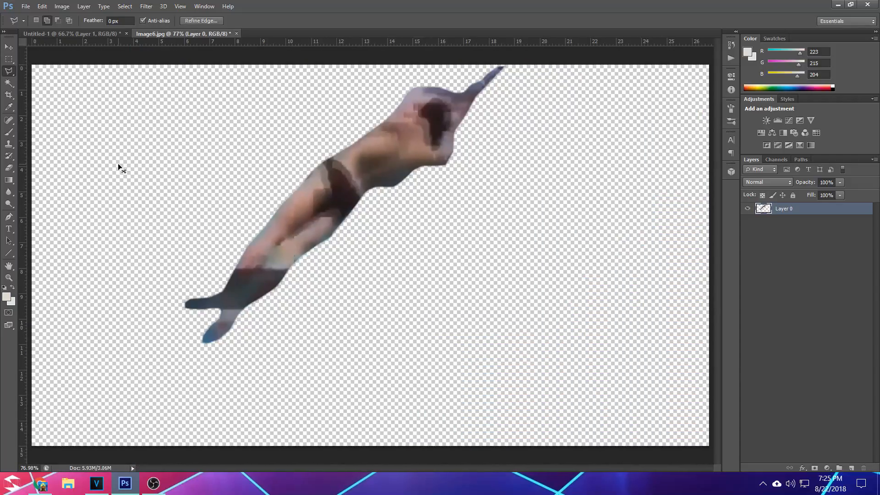
Step: Move the diver cut-out down and slightly right toward the middle of the canvas
key("v")
mouse_move(398, 171)
left_mouse_down()
mouse_move(480, 246)
mouse_move(440, 209)
left_mouse_up()
left_click_drag(468, 172, 442, 180)
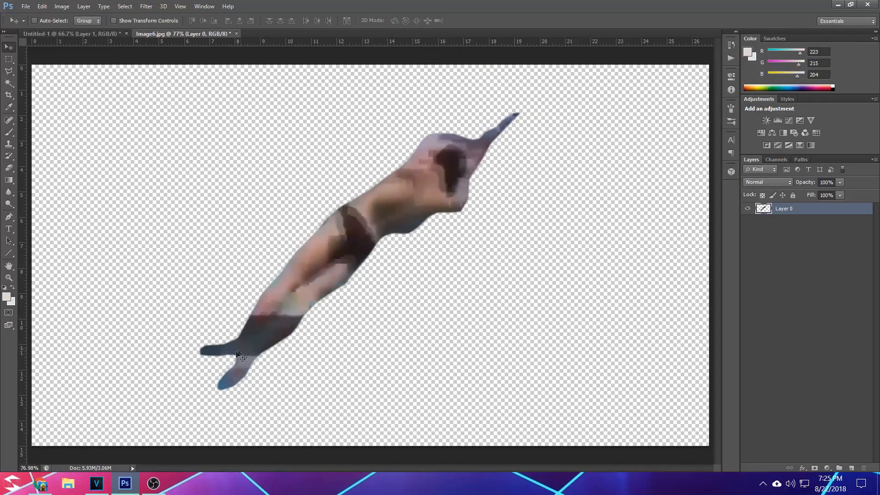
Step: Select all the pixels of the diver cut-out on Layer 0
key("ctrl+plus")
key("ctrl+plus")
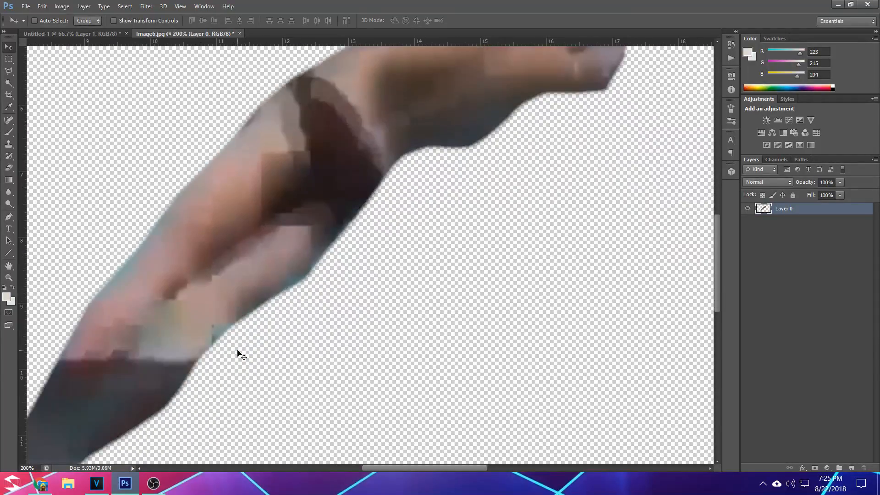
left_click_drag(444, 469, 395, 468)
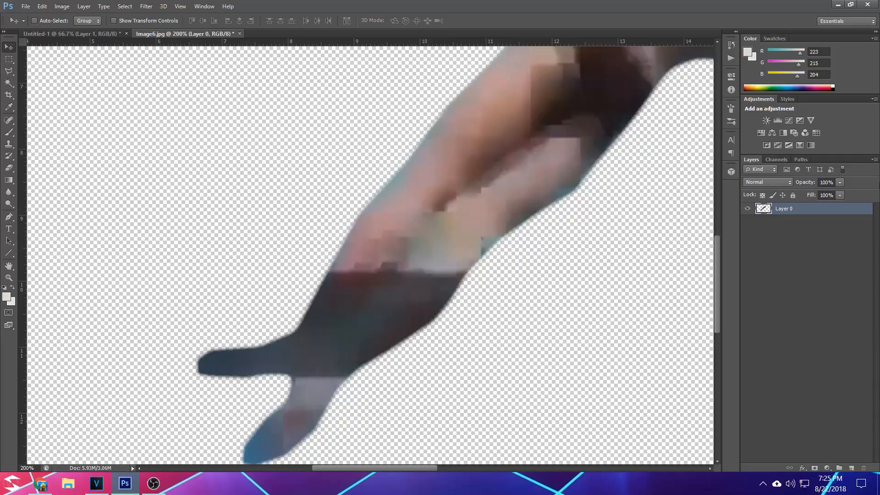
right_click(790, 208)
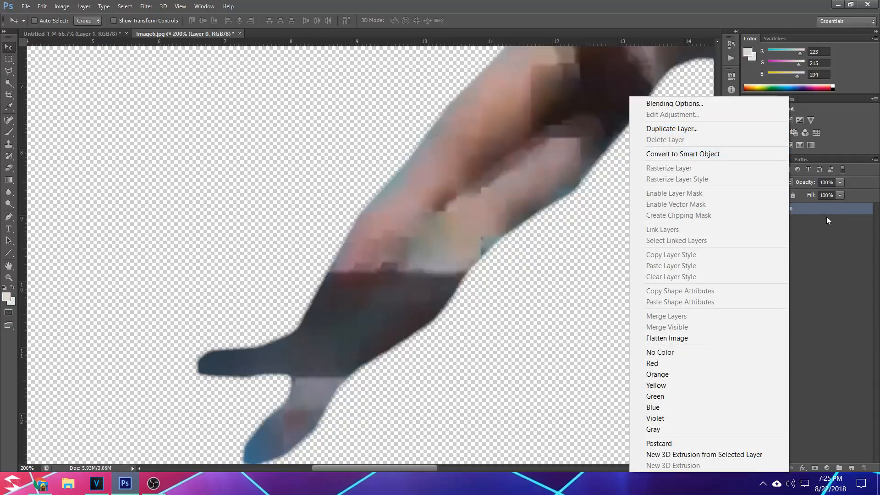
key("Escape")
right_click(762, 208)
left_click(759, 241)
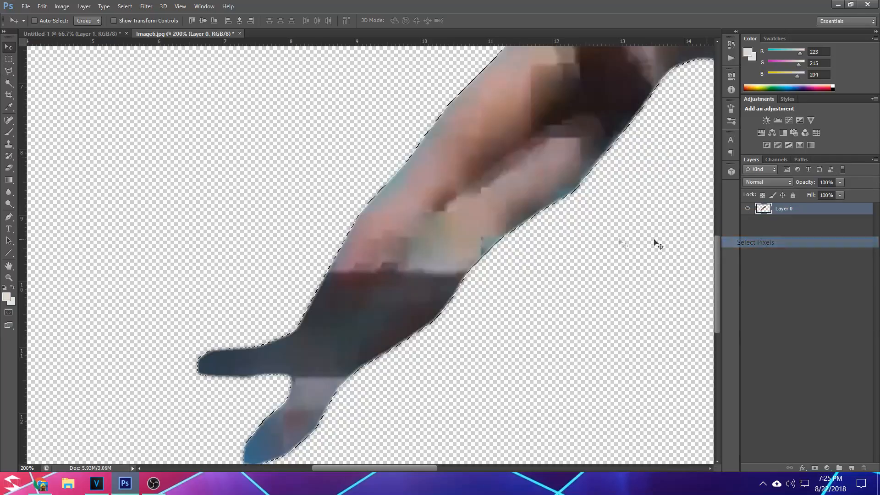
key("ctrl+minus")
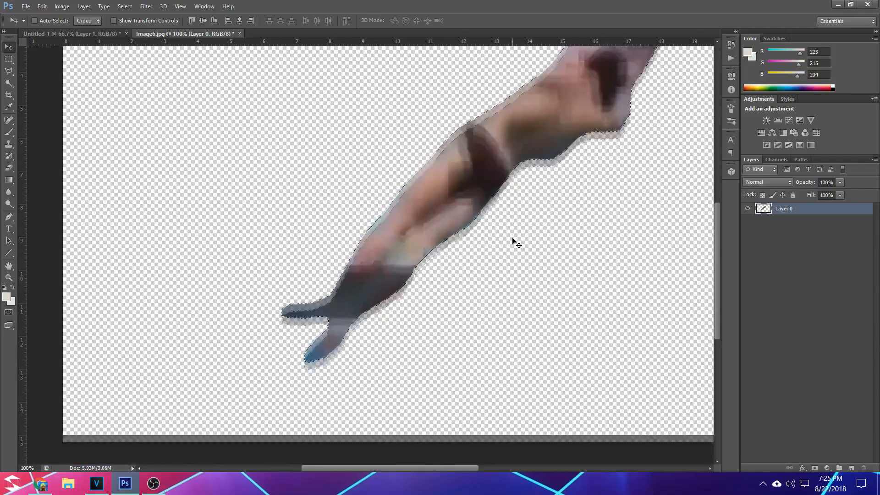
Step: Subtract the body above the dark caption band from the selection with the Rectangular Marquee
scroll(516, 244, "up", 1)
left_click(8, 59)
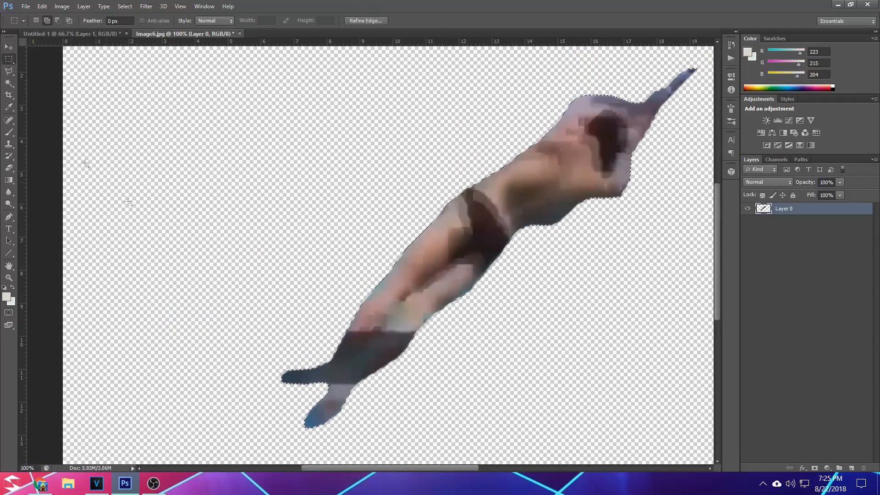
left_click(58, 22)
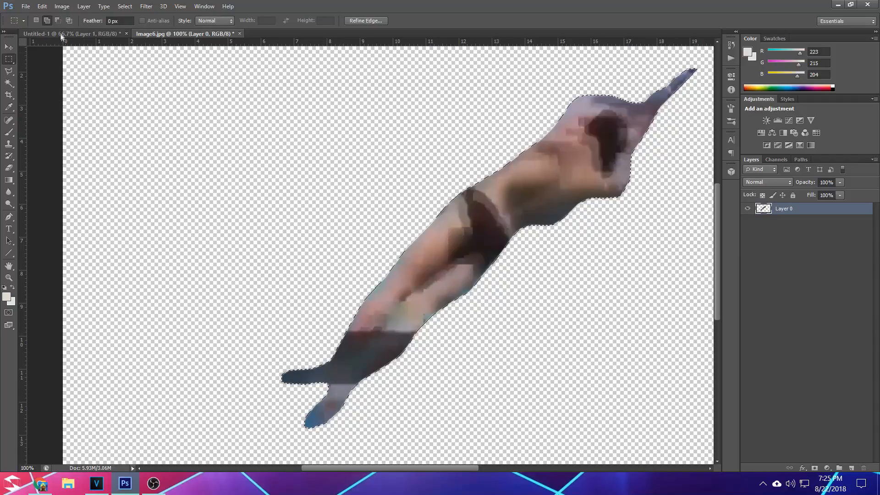
left_click_drag(337, 331, 510, 98)
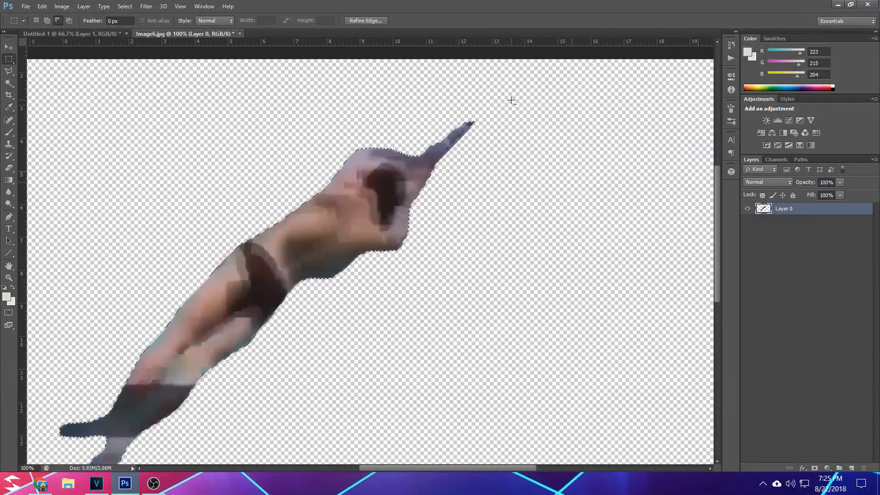
key("ctrl+z")
left_click_drag(123, 383, 482, 120)
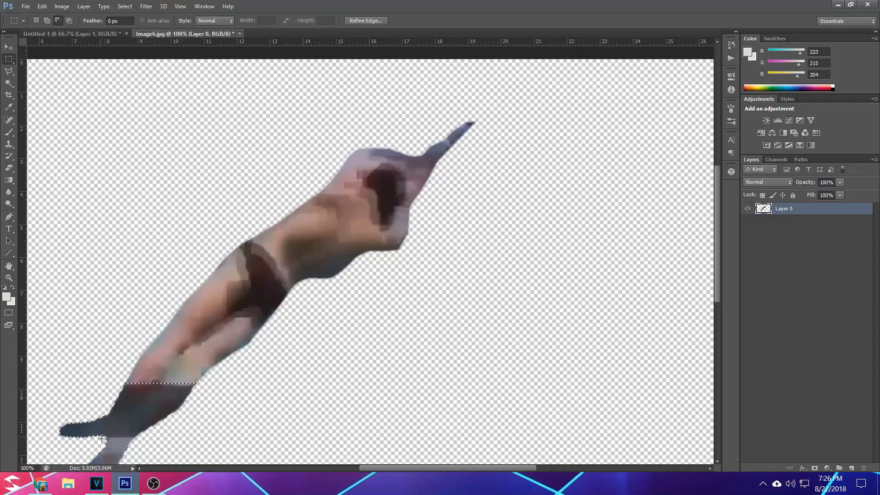
Step: Subtract the foot below the dark band from the selection and trim its upper edge to the band's boundary
left_click_drag(103, 437, 174, 385)
left_click_drag(140, 280, 63, 328)
left_click_drag(117, 271, 82, 290)
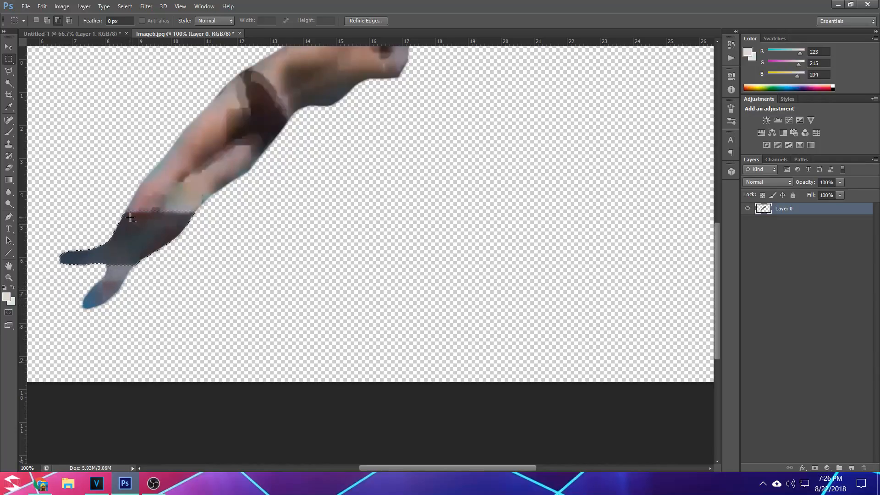
left_click_drag(125, 211, 247, 178)
key("ctrl+plus")
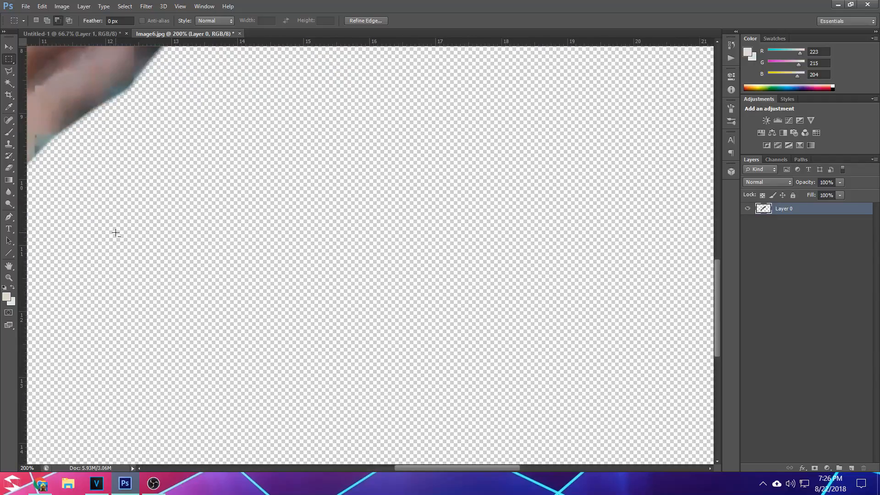
left_click_drag(418, 467, 350, 467)
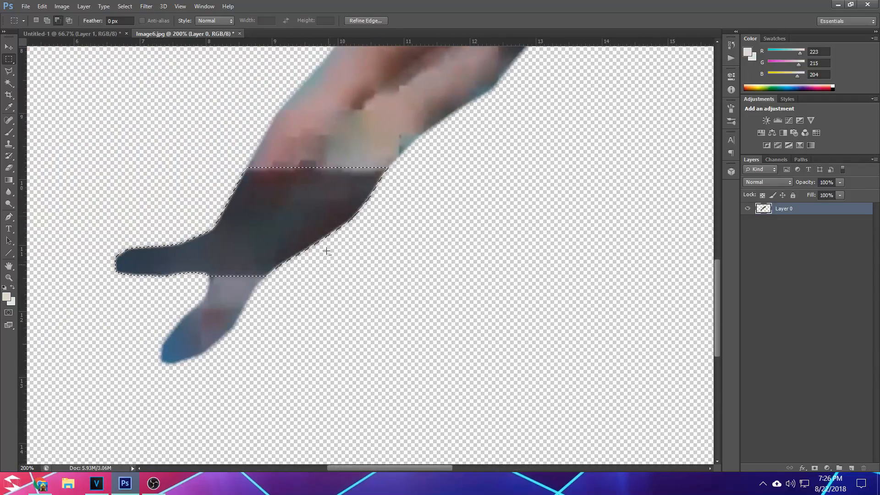
left_click_drag(244, 169, 455, 120)
key("ctrl+minus")
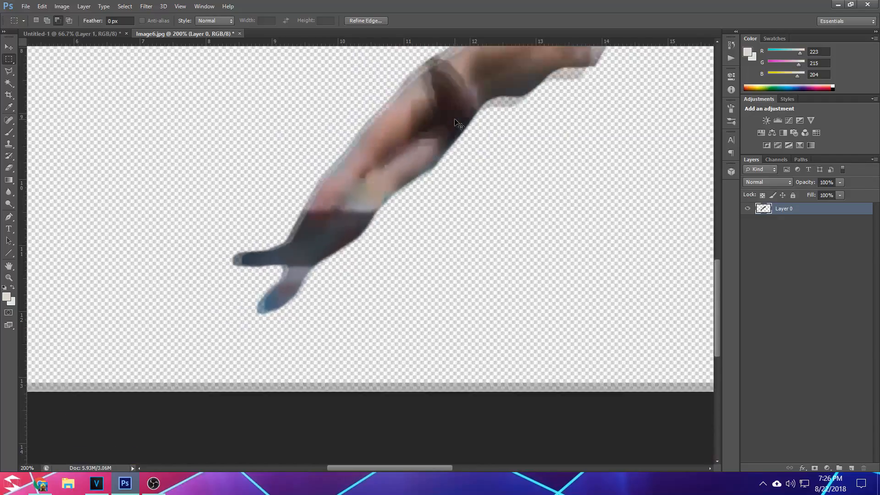
scroll(454, 120, "up", 2)
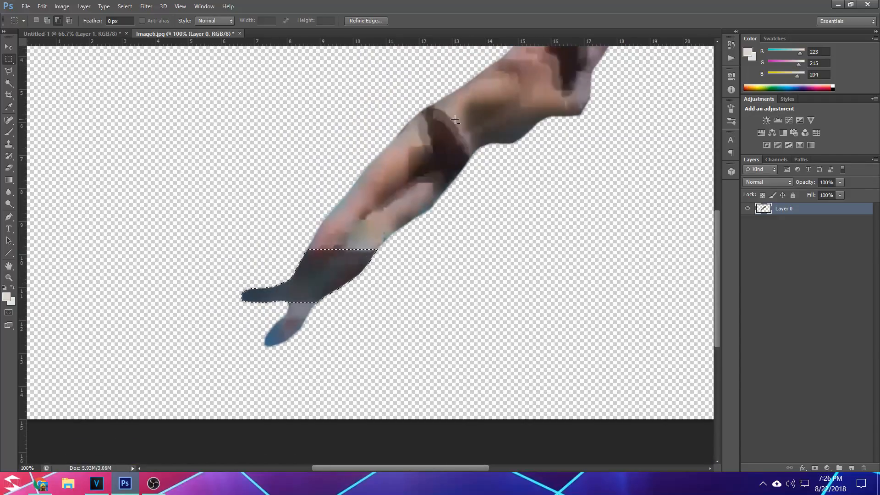
Step: Add a Brightness/Contrast adjustment to the selected dark leg area with Brightness 105 and Contrast -18
left_click(768, 120)
left_click_drag(653, 122, 654, 141)
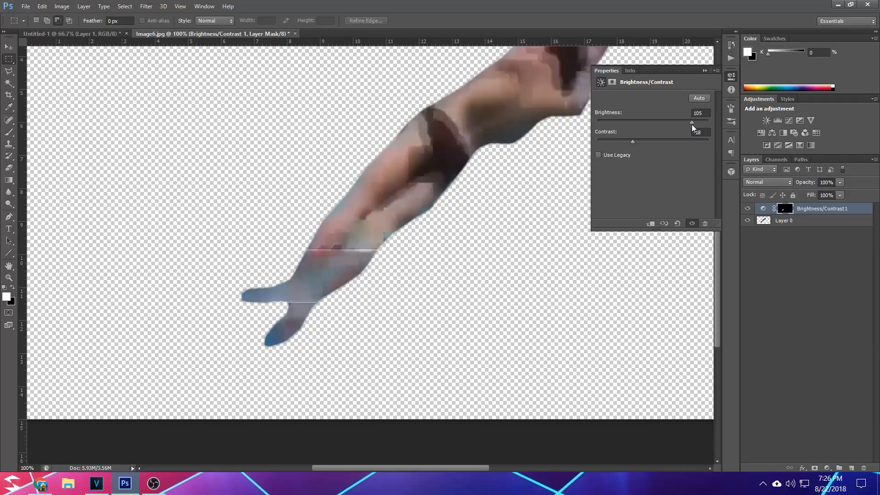
left_click(704, 70)
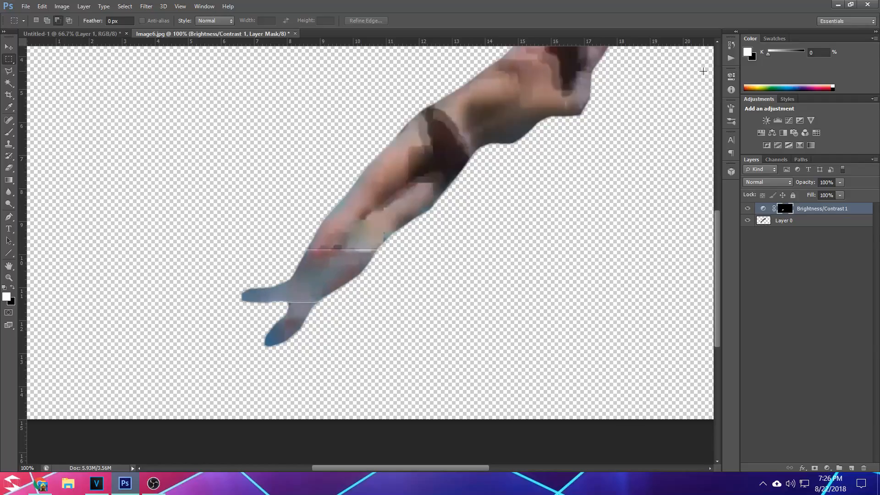
Step: Merge the Brightness/Contrast 1 adjustment layer with Layer 0 into a single layer
left_click(10, 120)
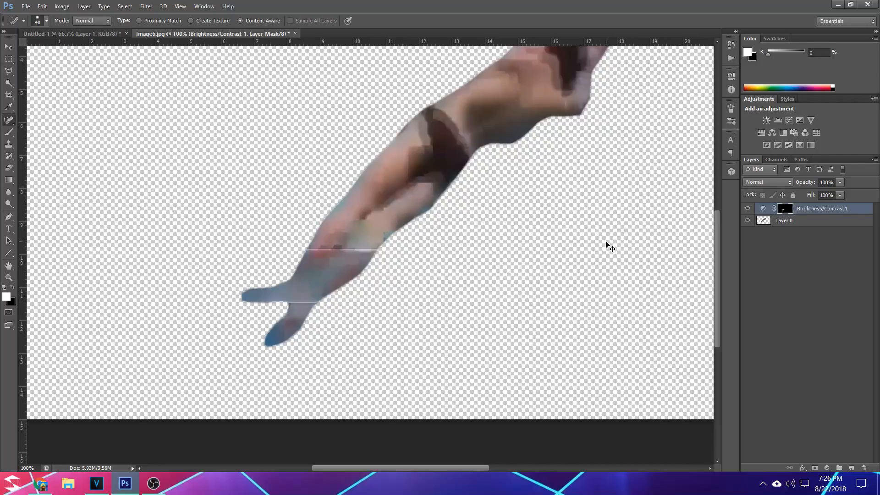
key("ctrl+plus")
left_click(811, 225, "shift")
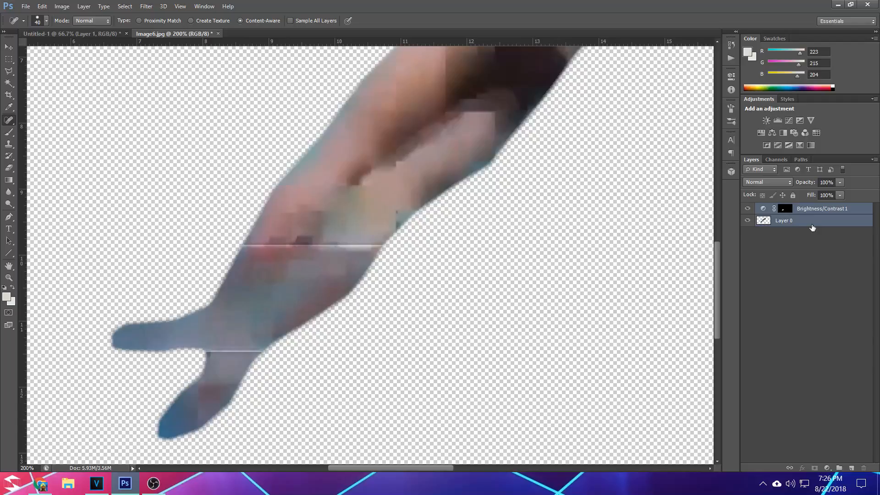
right_click(811, 227)
left_click(682, 316)
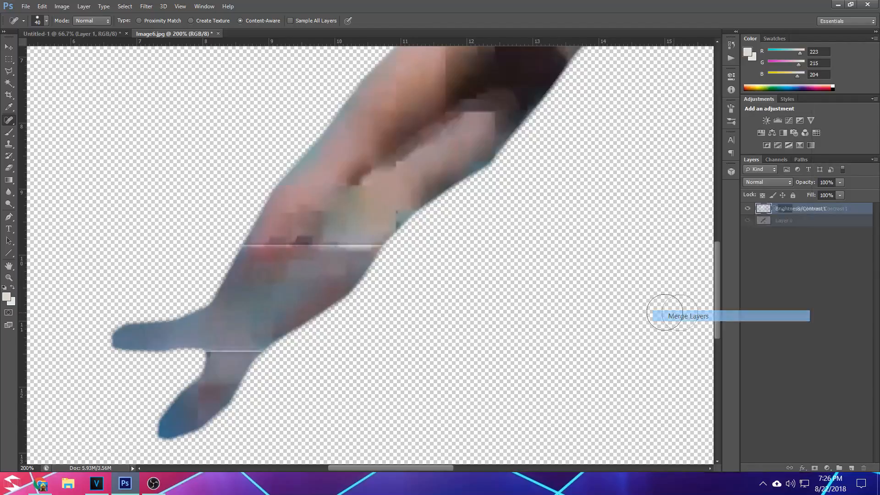
Step: Remove the upper white seam across the diver's calves with the Spot Healing Brush at size 40
left_click_drag(361, 240, 362, 239)
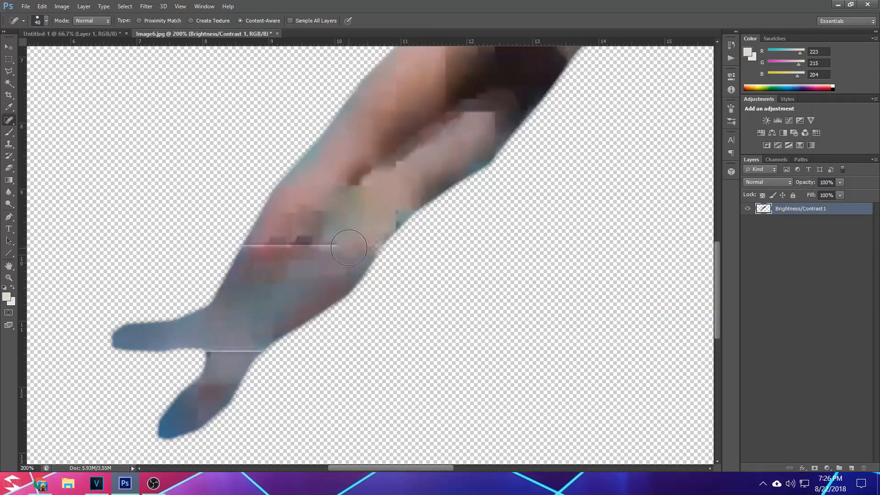
left_click(344, 246)
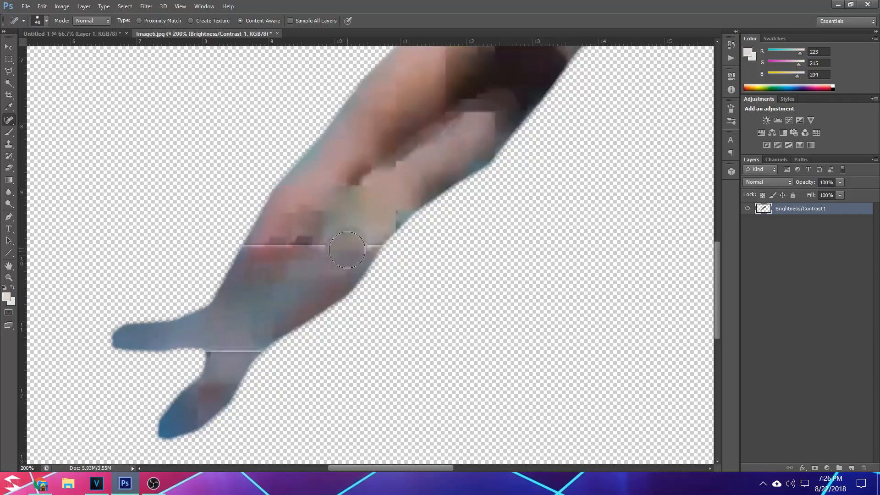
left_click(338, 253)
left_click(360, 233)
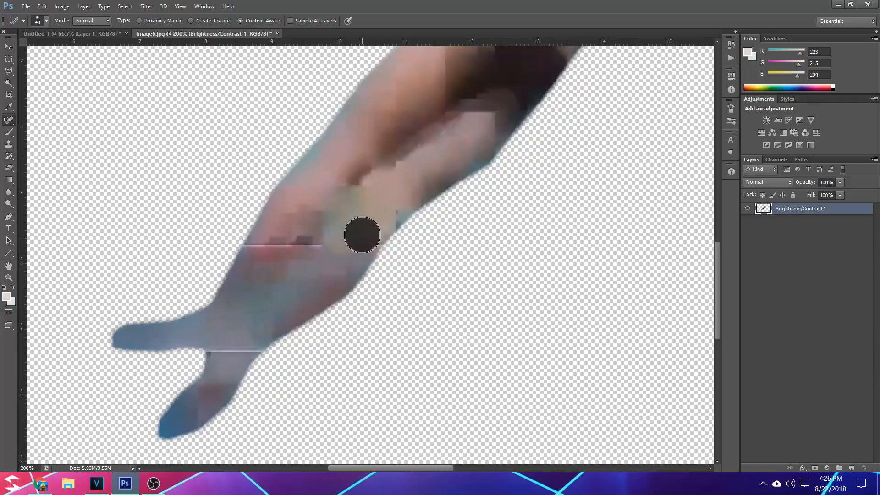
left_click(357, 234)
left_click_drag(356, 234, 335, 249)
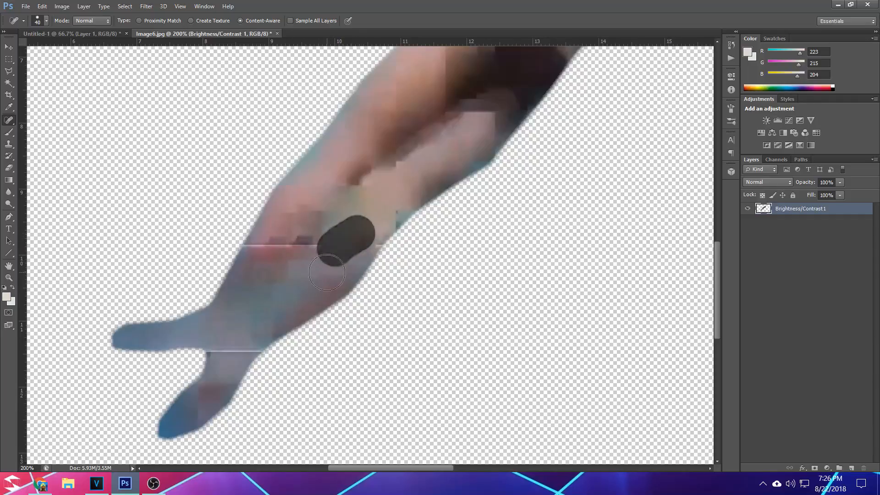
right_click(9, 123)
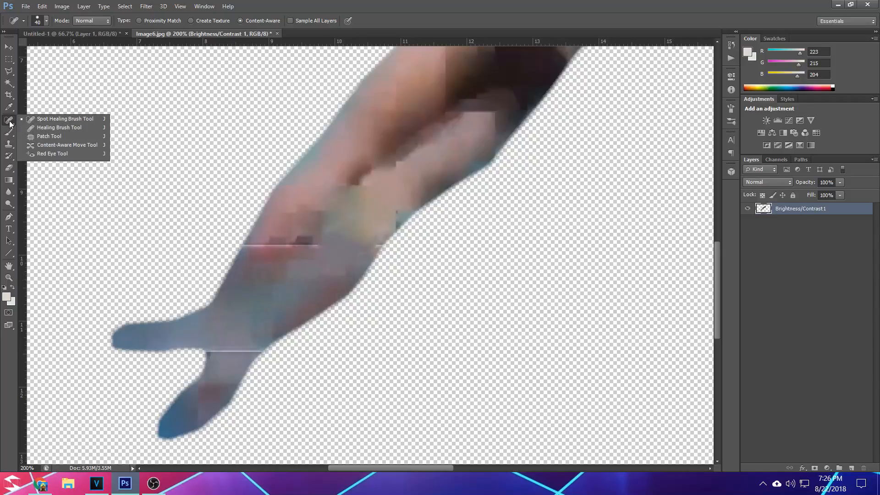
left_click(51, 120)
mouse_move(289, 241)
left_mouse_down()
mouse_move(259, 260)
mouse_move(287, 247)
mouse_move(278, 262)
mouse_move(311, 276)
mouse_move(300, 240)
left_mouse_up()
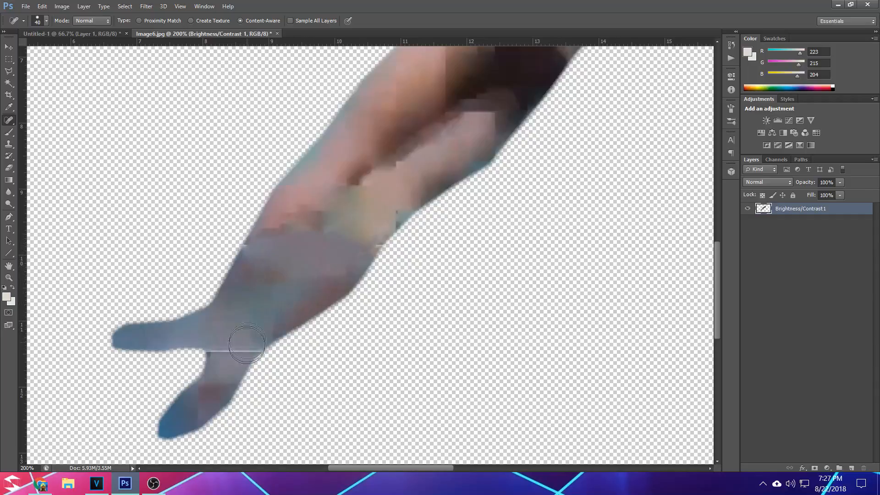
Step: Heal the white seam at the diver's ankle and touch up the calf's outer edge with the Spot Healing Brush at size 15
left_click(233, 350)
left_click(242, 341)
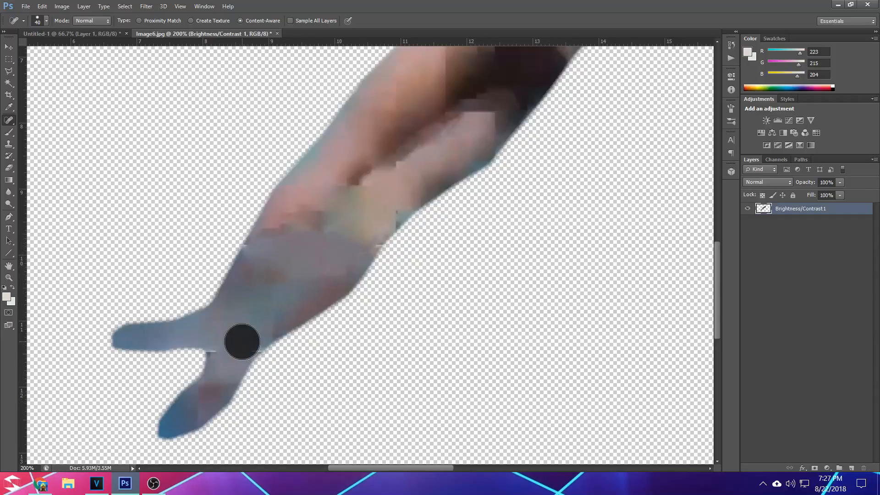
left_click(228, 352)
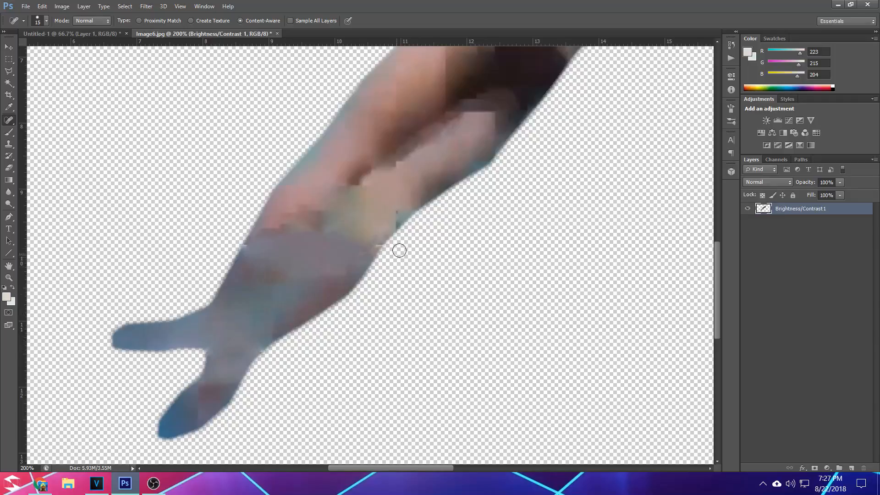
left_click_drag(403, 213, 370, 245)
key("v")
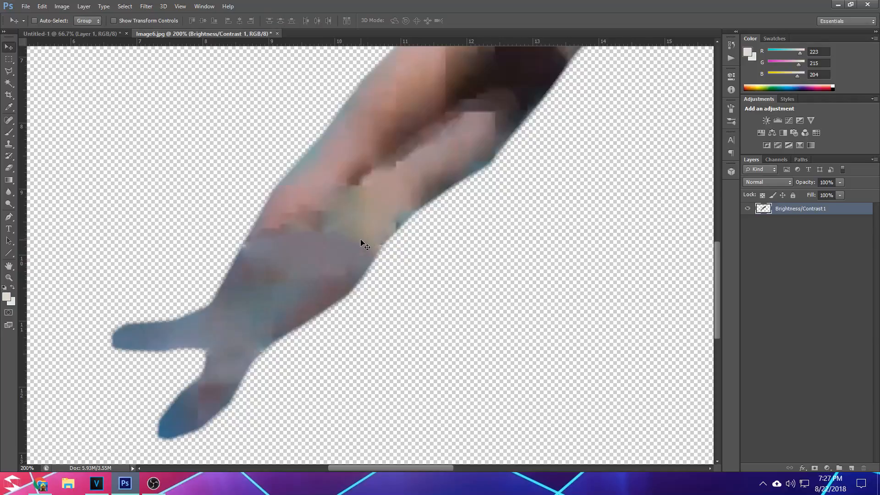
Step: Apply the Blur filter and the Sharpen Edges filter to the diver layer
key("ctrl+minus")
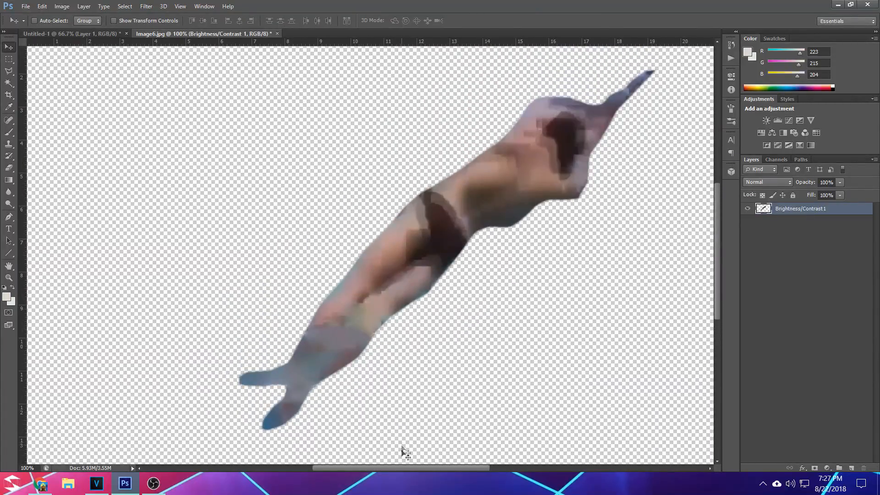
left_click_drag(414, 471, 443, 466)
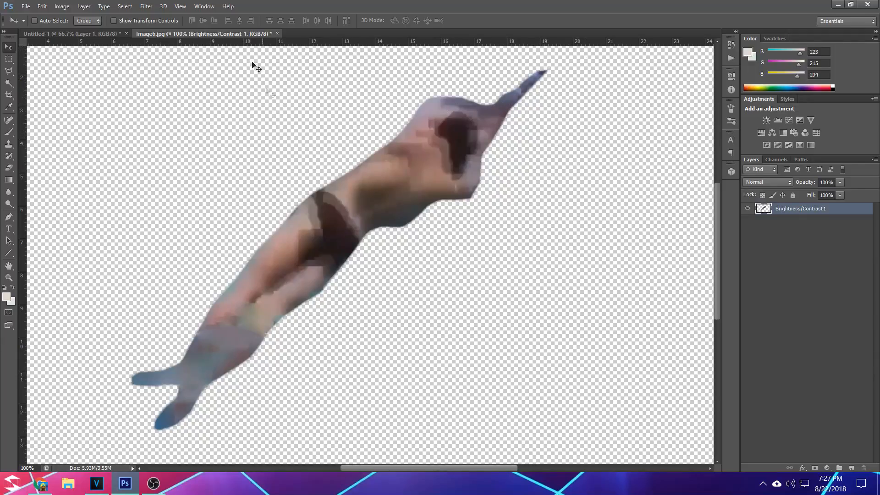
left_click(143, 5)
mouse_move(202, 122)
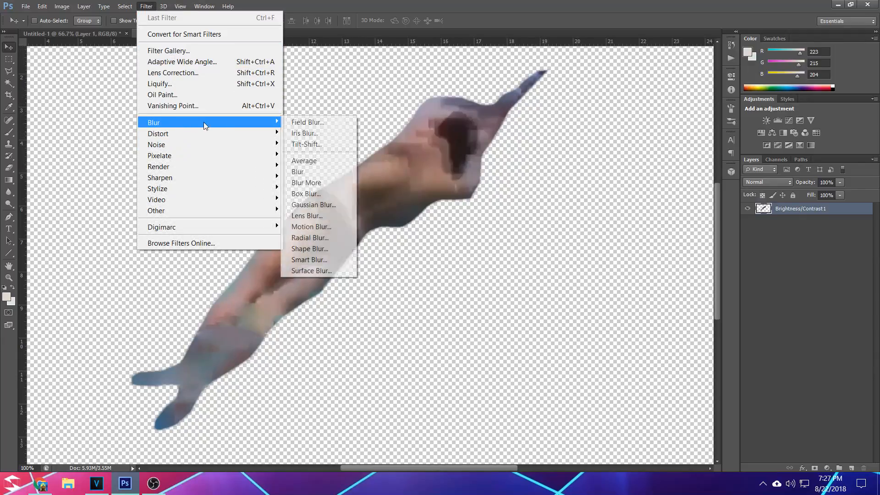
left_click(302, 171)
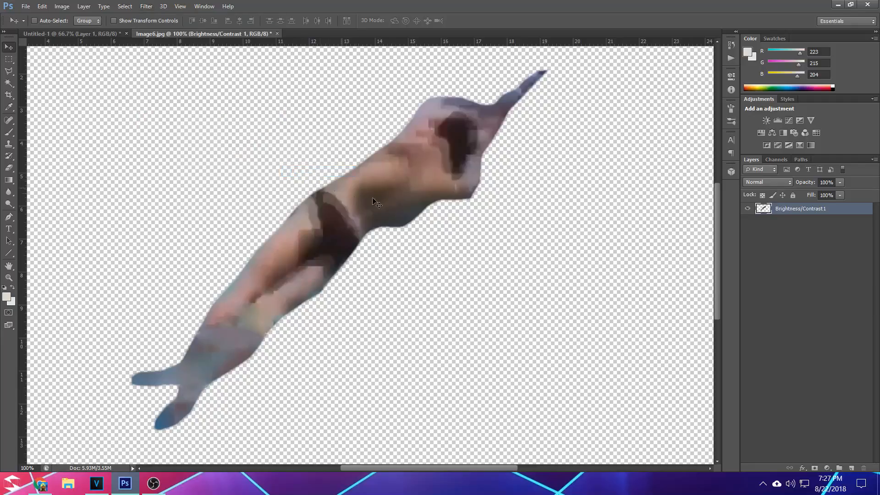
left_click(146, 6)
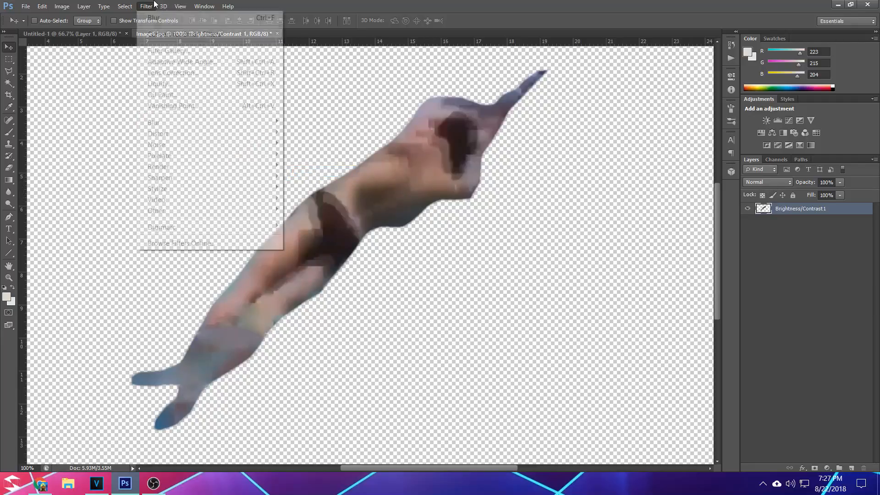
mouse_move(187, 177)
left_click(323, 192)
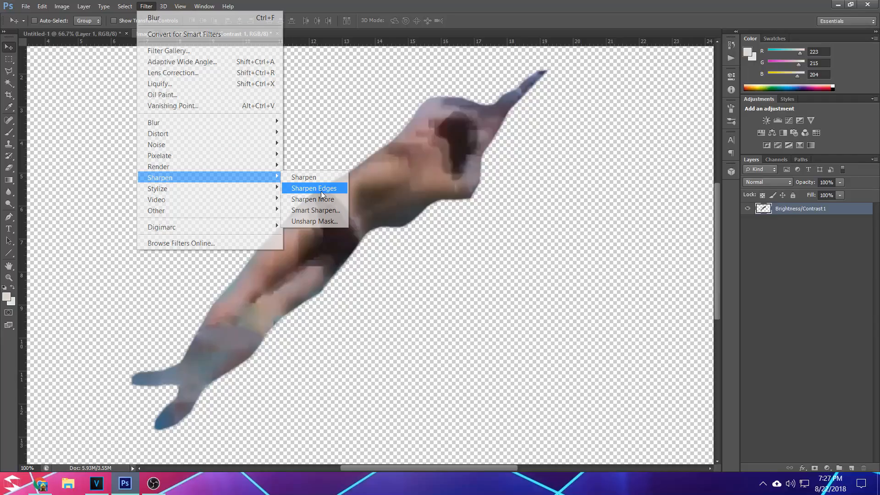
Step: Move the whole diver cut-out toward the left side of the canvas
mouse_move(339, 234)
left_mouse_down()
mouse_move(304, 266)
mouse_move(334, 244)
left_mouse_up()
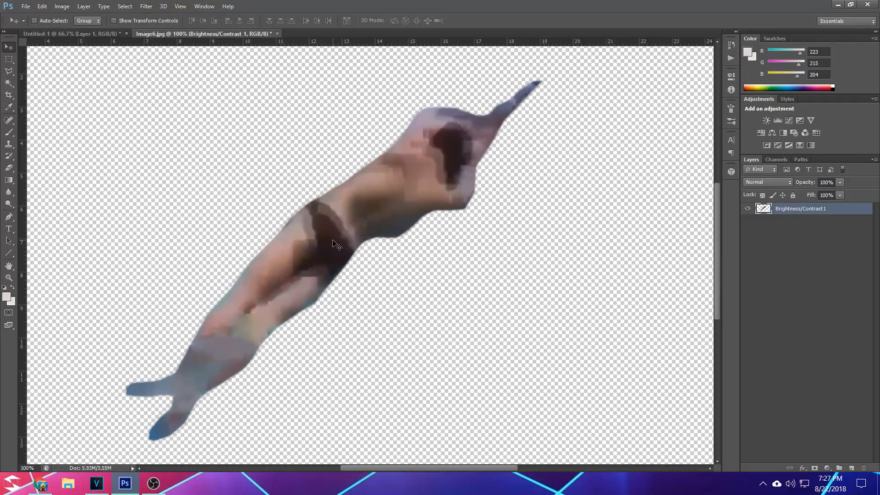
key("ctrl+0")
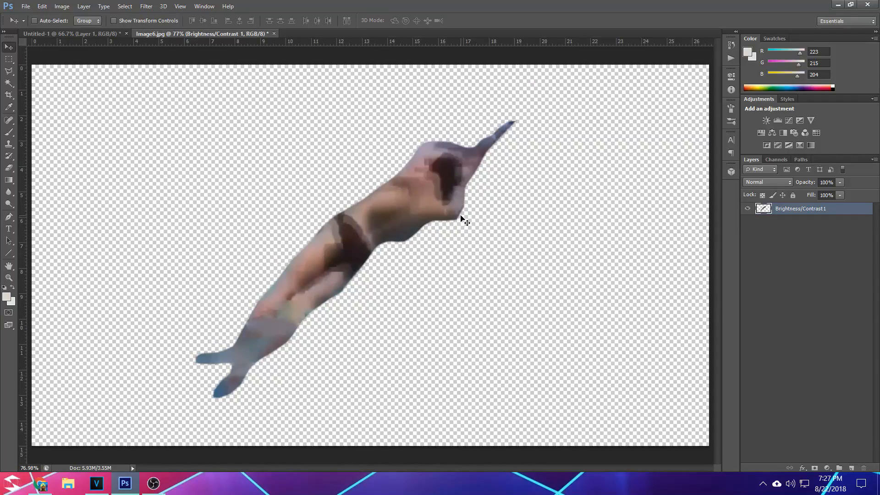
left_click_drag(393, 201, 282, 200)
Step: Select the pointed tip of the diver's outstretched arms with the Polygonal Lasso
key("ctrl+plus")
key("ctrl+plus")
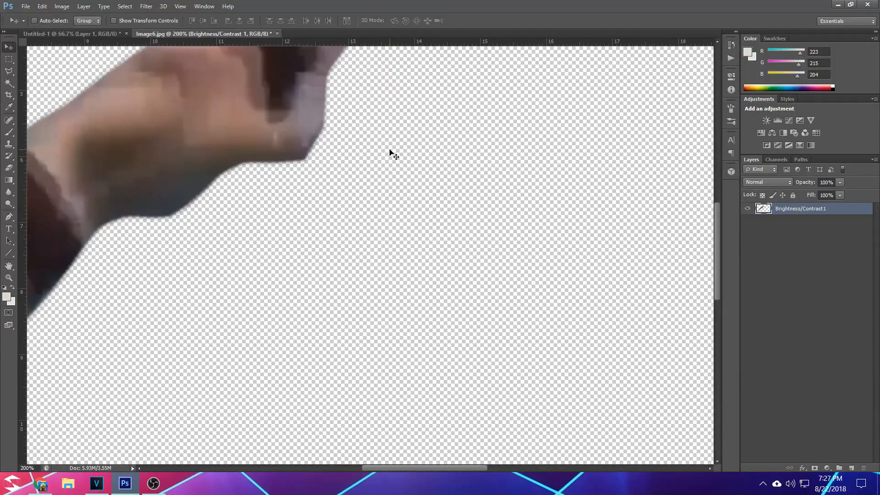
scroll(393, 156, "up", 10)
key("l")
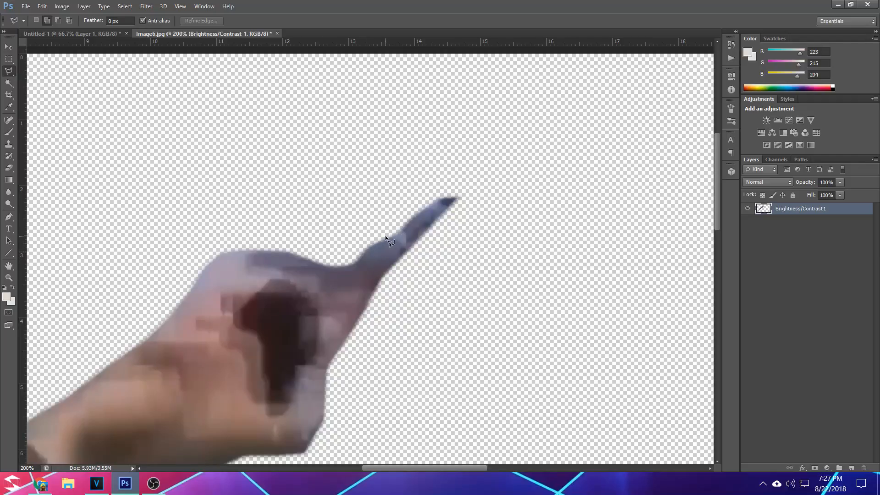
left_click(433, 266)
double_click(383, 220)
Step: Try to extend the selected arm tip up and outward by scaling it and by distorting its outer corner
key("ctrl+t")
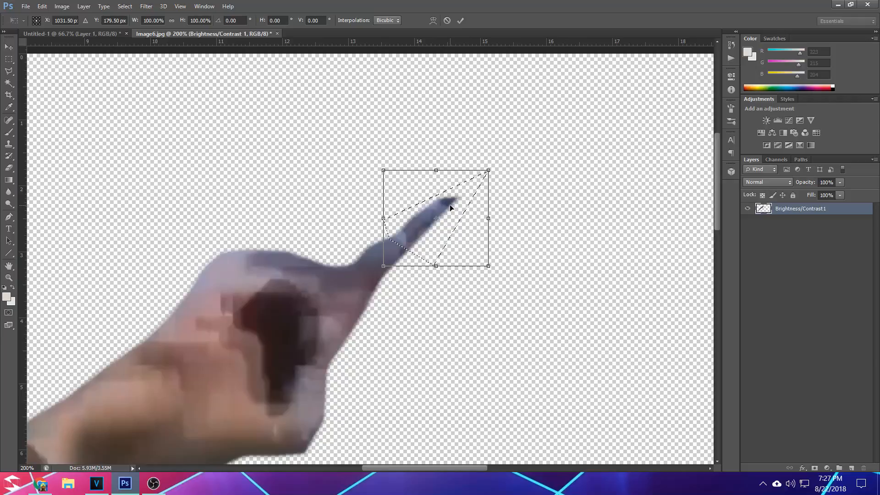
left_click_drag(487, 172, 610, 79)
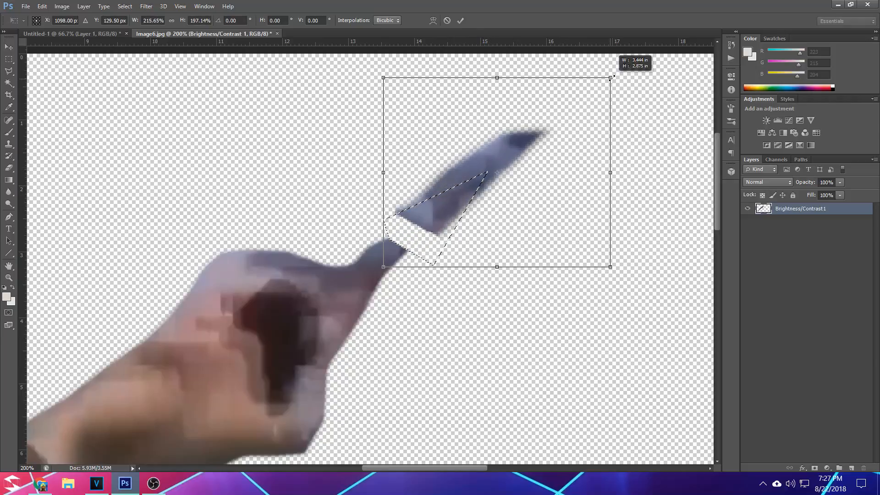
key("ctrl+z")
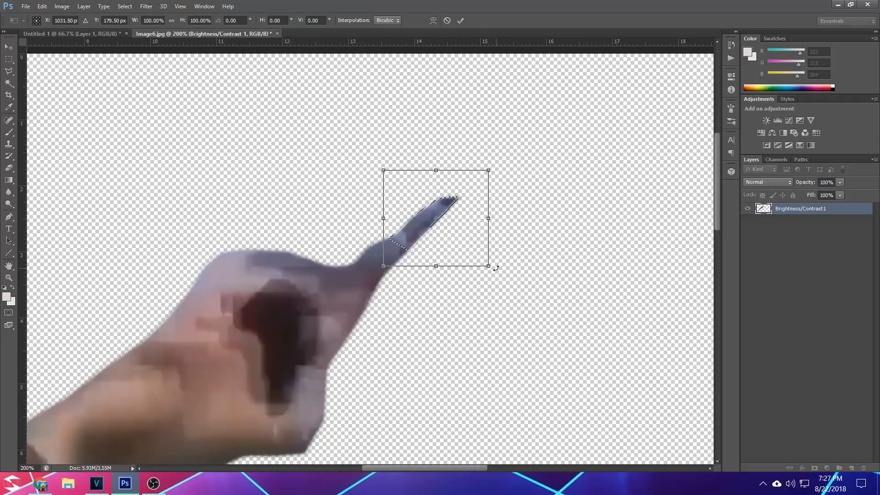
right_click(474, 185)
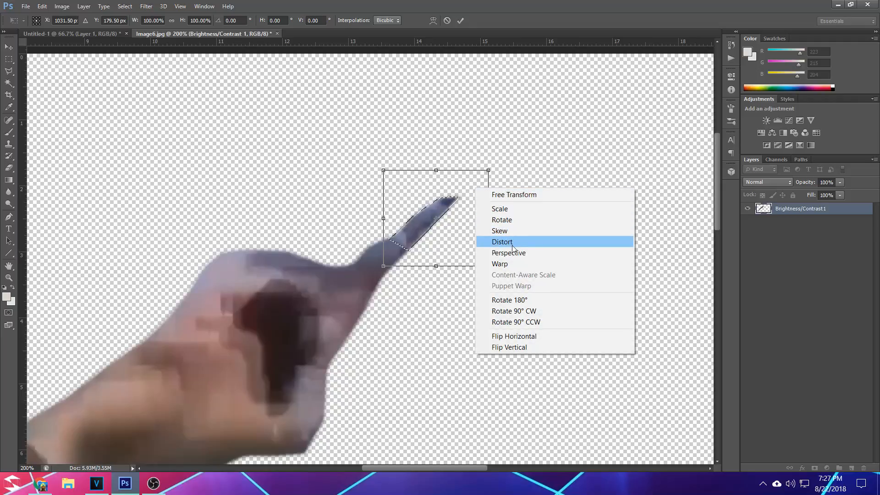
left_click(513, 241)
left_click_drag(488, 170, 604, 59)
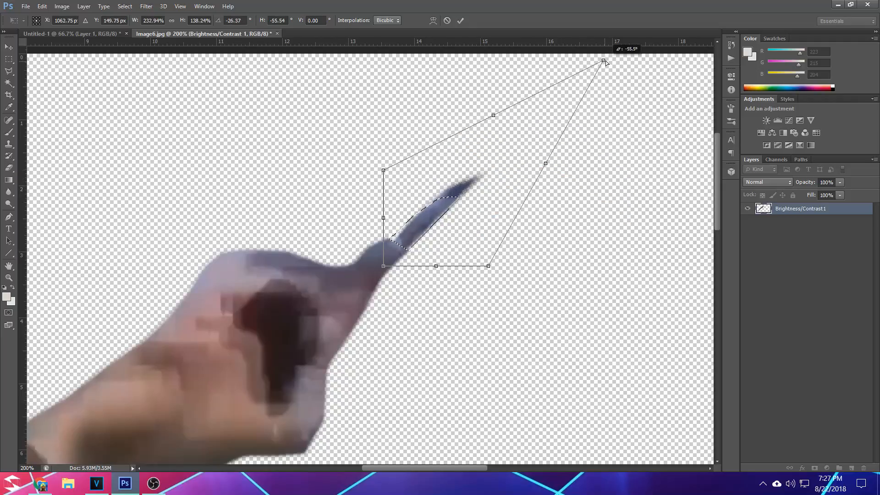
key("ctrl+z")
Step: Try to extend the selected arm tip outward with the Skew and Perspective transforms
right_click(472, 196)
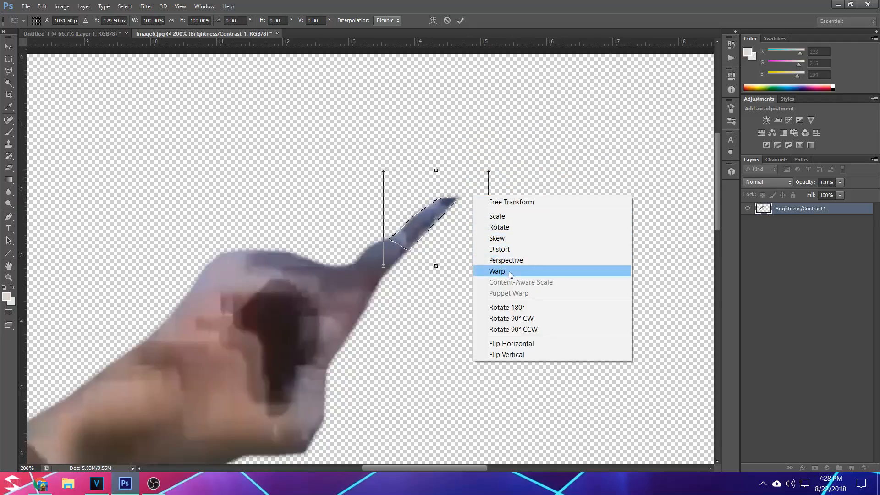
left_click(504, 238)
left_click_drag(489, 170, 542, 117)
key("ctrl+z")
right_click(471, 215)
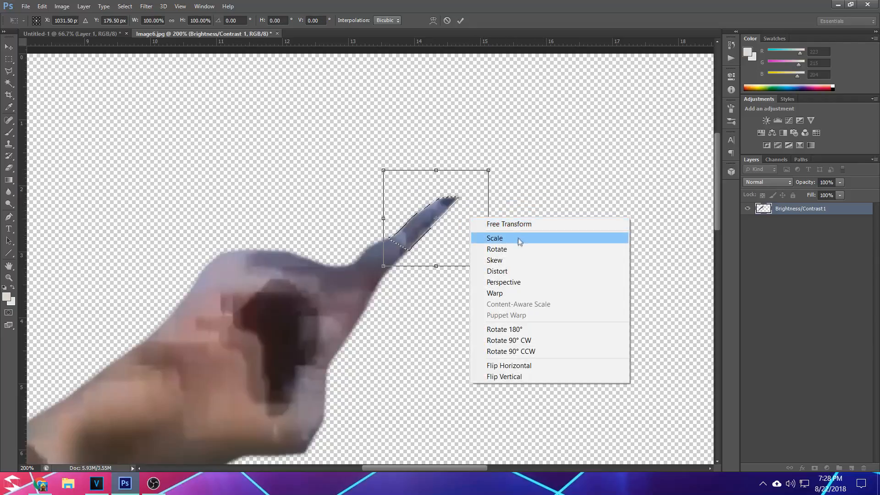
left_click(512, 282)
left_click_drag(488, 170, 532, 120)
key("ctrl+z")
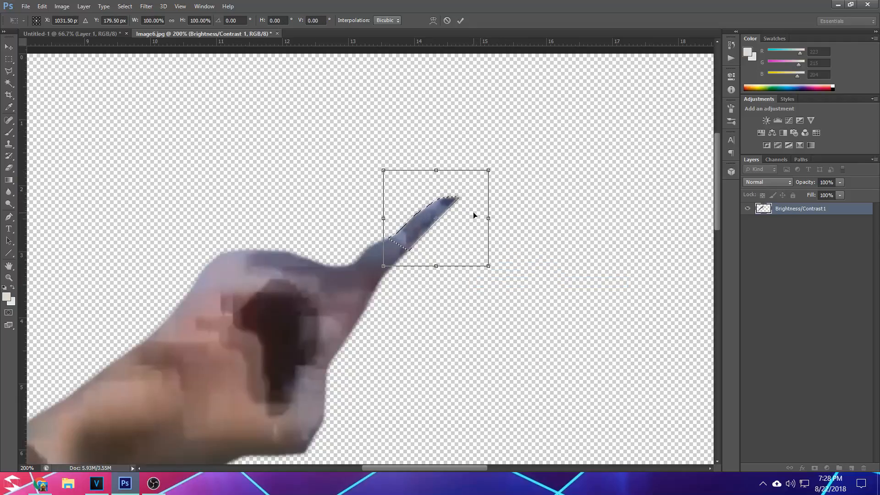
Step: Try enlarging the selected arm tip to about 252% width and 231% height, rotated about 44 degrees and moved nearer the arm
right_click(474, 213)
left_click(493, 219)
left_click_drag(494, 168, 648, 47)
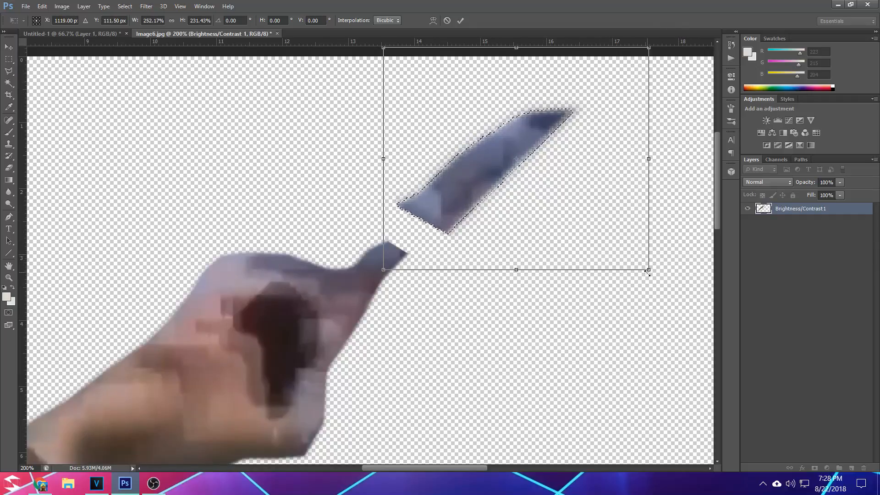
left_click_drag(613, 253, 570, 357)
left_click_drag(530, 253, 526, 351)
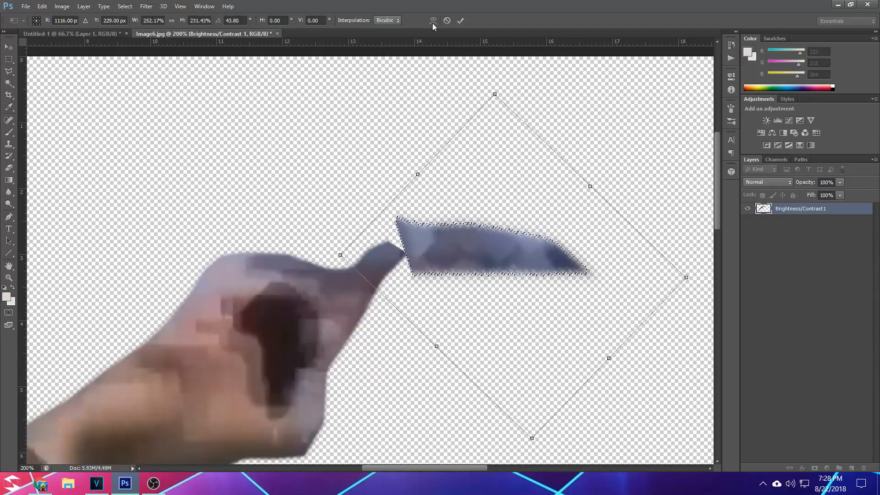
left_click(447, 21)
Step: Rotate the selected arm tip about 48 degrees clockwise so it lies horizontally, and apply the transform
key("ctrl+t")
left_click_drag(481, 282, 435, 316)
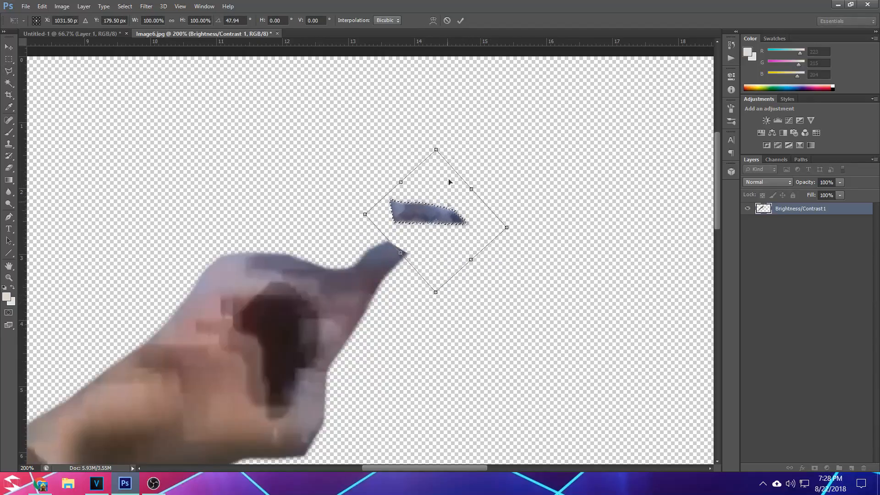
left_click(460, 20)
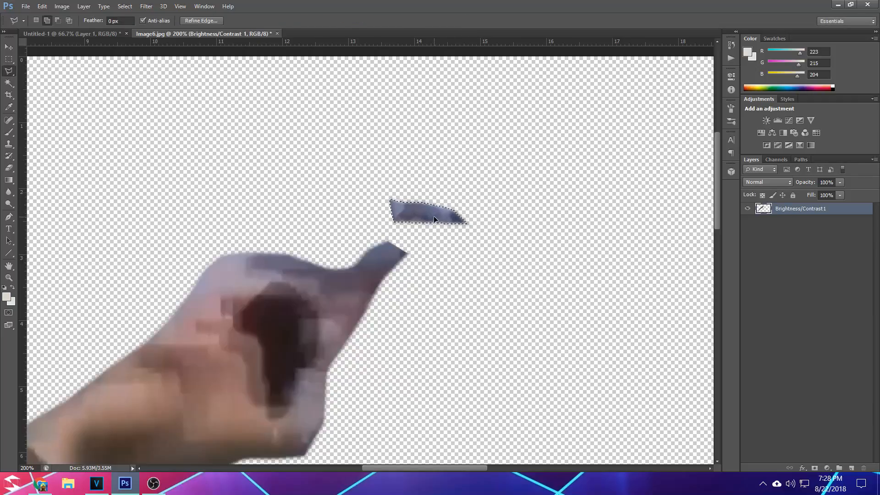
Step: Stretch the selected arm tip to about 462% width and 86% height, and apply the transform
key("ctrl+t")
left_click_drag(475, 211, 707, 211)
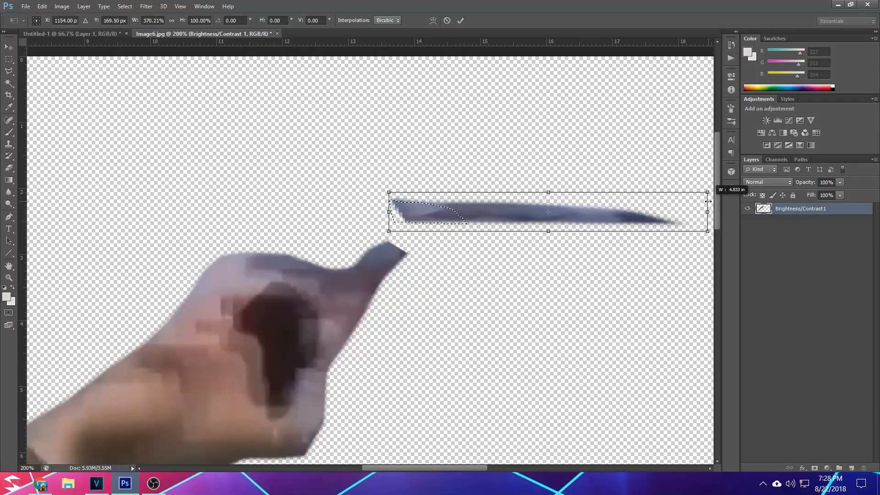
left_click_drag(388, 212, 311, 212)
left_click_drag(510, 189, 509, 194)
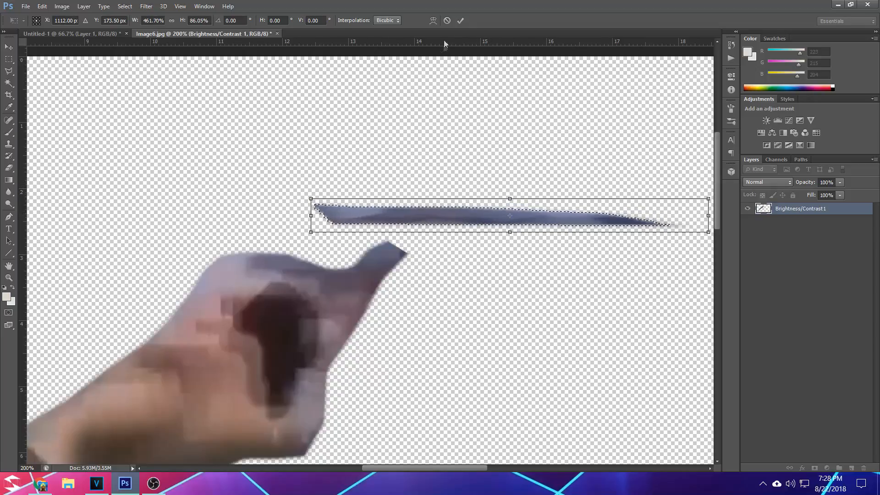
left_click(461, 19)
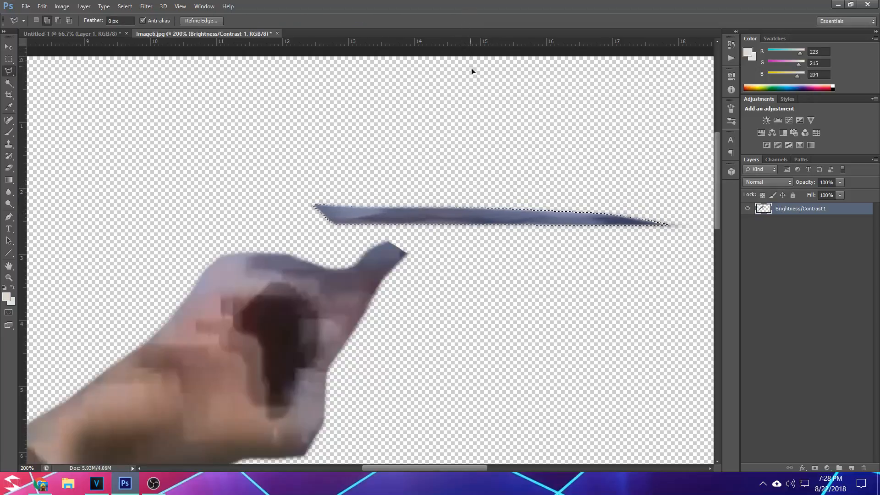
Step: Rotate the stretched arm piece about 49 degrees counterclockwise, thicken it to about 120% height, join it to the arm end, and deselect it
key("ctrl+t")
left_click_drag(573, 276, 542, 236)
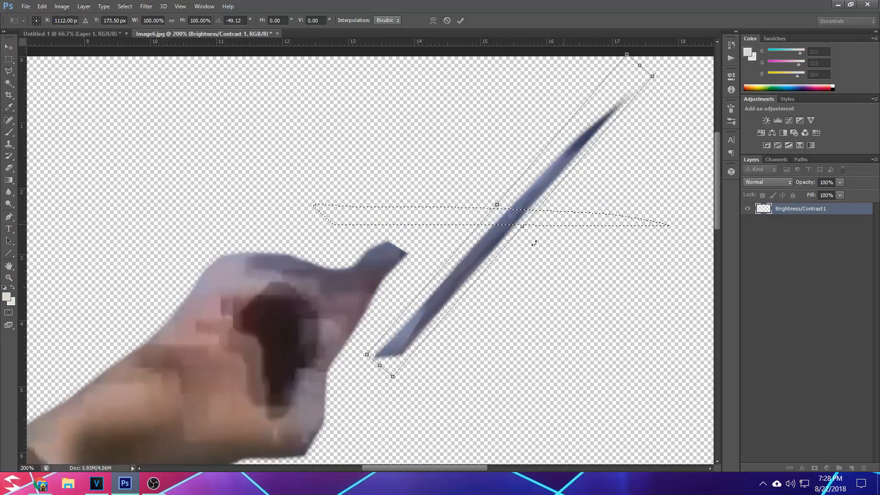
left_click_drag(473, 267, 477, 160)
left_click_drag(527, 121, 531, 125)
left_click_drag(432, 222, 430, 221)
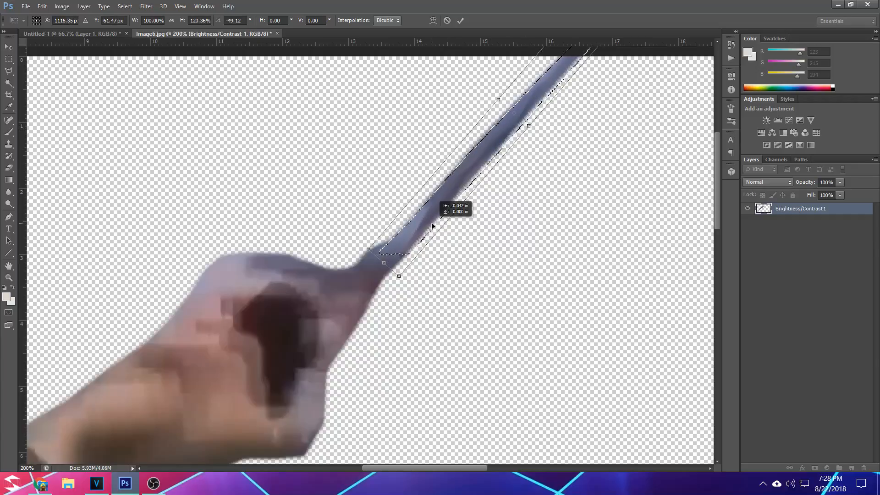
left_click(460, 20)
key("ctrl+d")
Step: Outline the lengthened arm piece, from its joint to the canvas edge, with a polygonal lasso selection
key("ctrl+minus")
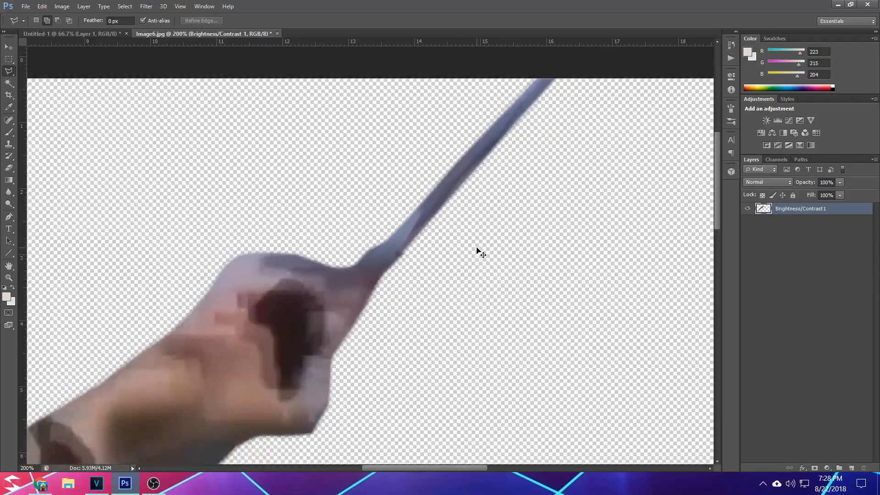
key("ctrl+plus")
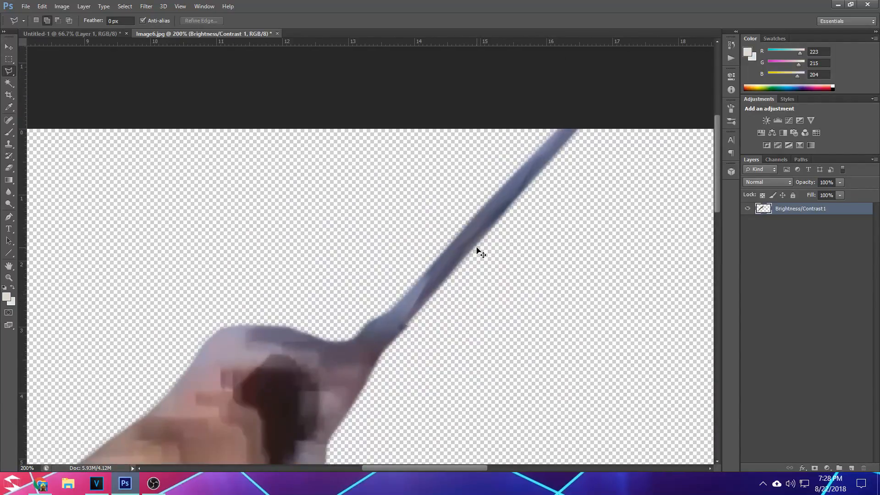
left_click(9, 71)
left_click(404, 324)
left_click(585, 121)
left_click(555, 128)
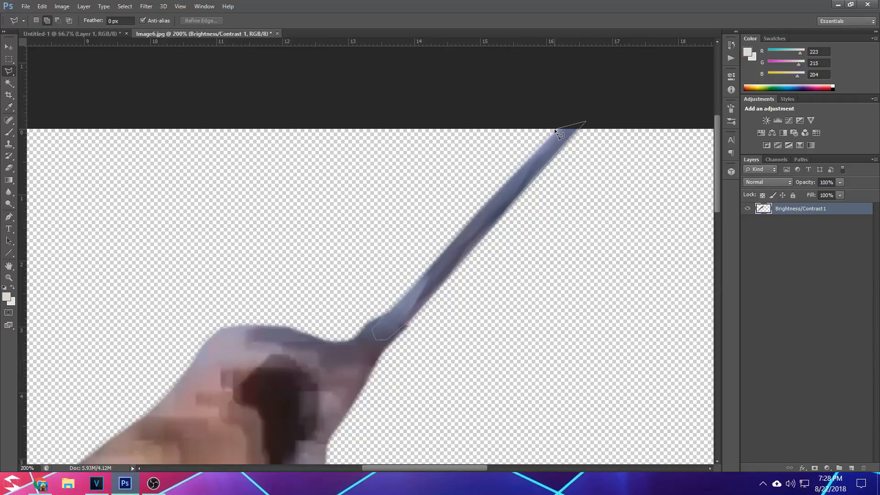
left_click(383, 316)
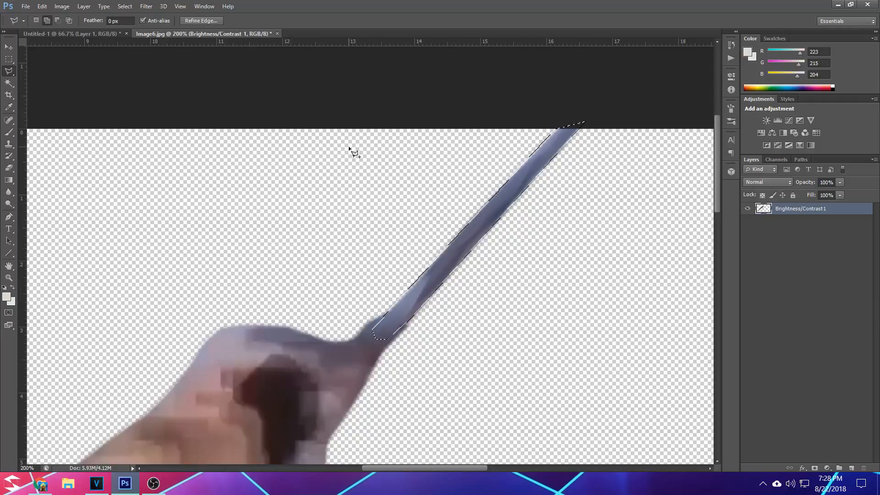
Step: Recolour the selected arm piece red with a Hue/Saturation adjustment: hue +121, saturation +72, lightness -12
left_click(760, 135)
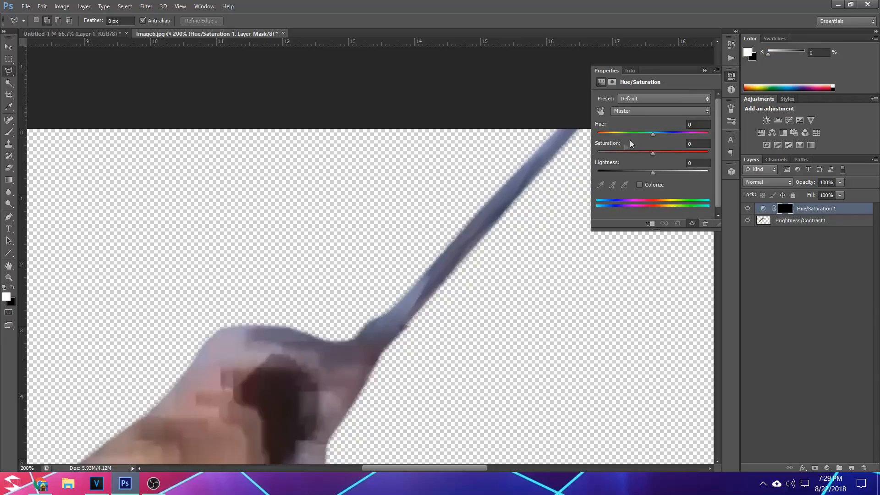
mouse_move(652, 152)
left_mouse_down()
mouse_move(690, 151)
mouse_move(637, 131)
mouse_move(602, 132)
mouse_move(694, 134)
left_mouse_up()
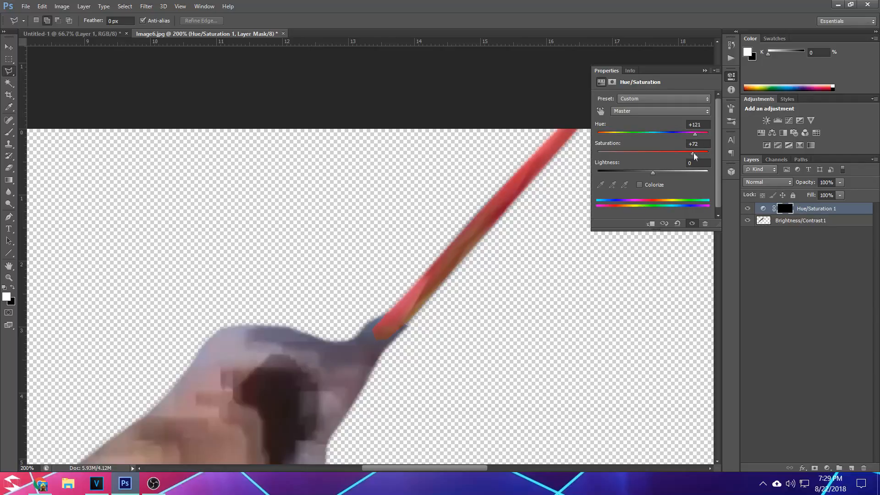
left_click_drag(654, 171, 649, 172)
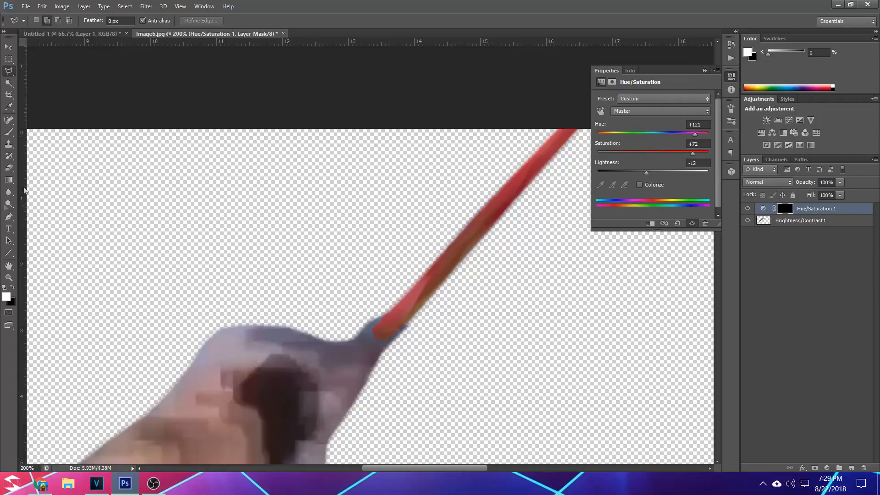
left_click(704, 71)
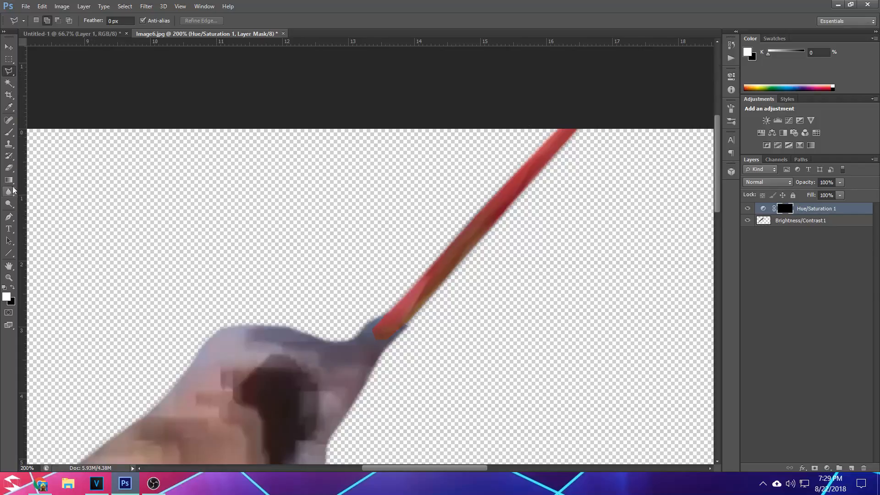
Step: Erase the red tint from the adjustment's mask where it overlaps the base of the lengthened arm
left_click(8, 167)
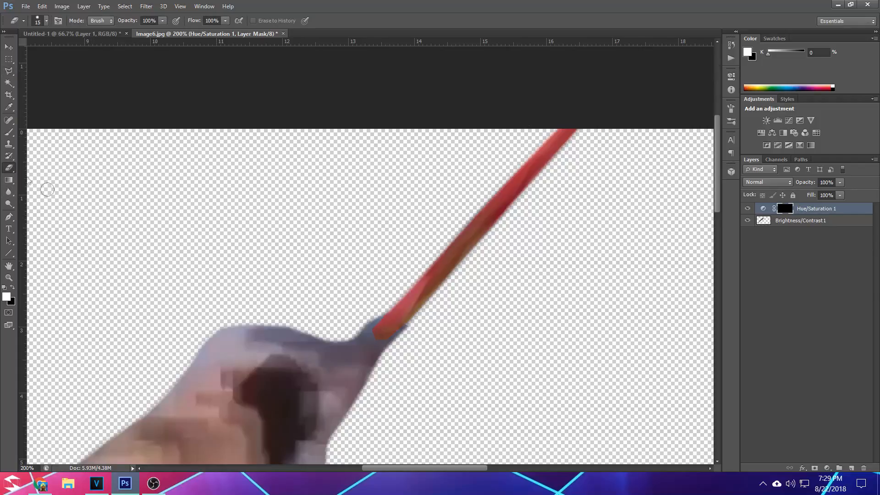
left_click(46, 21)
left_click(47, 19)
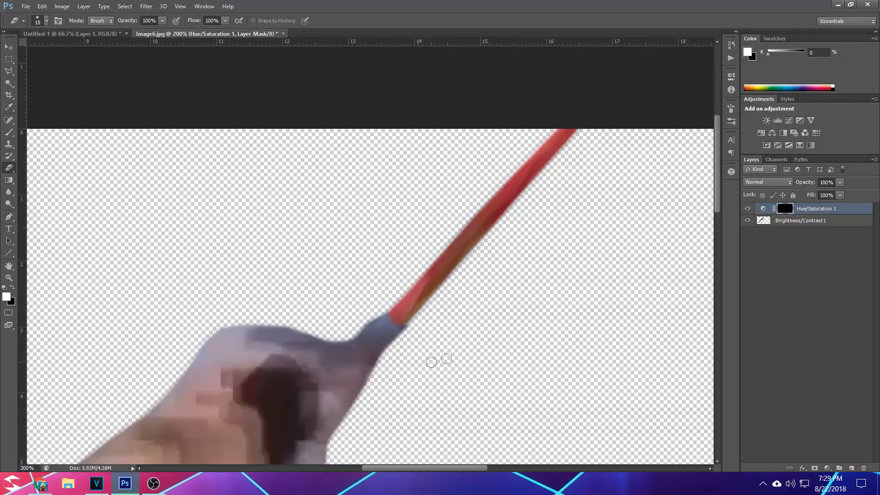
Step: Merge the Hue/Saturation adjustment with the diver layer, and move the diver slightly left on the canvas
key("v")
key("ctrl+0")
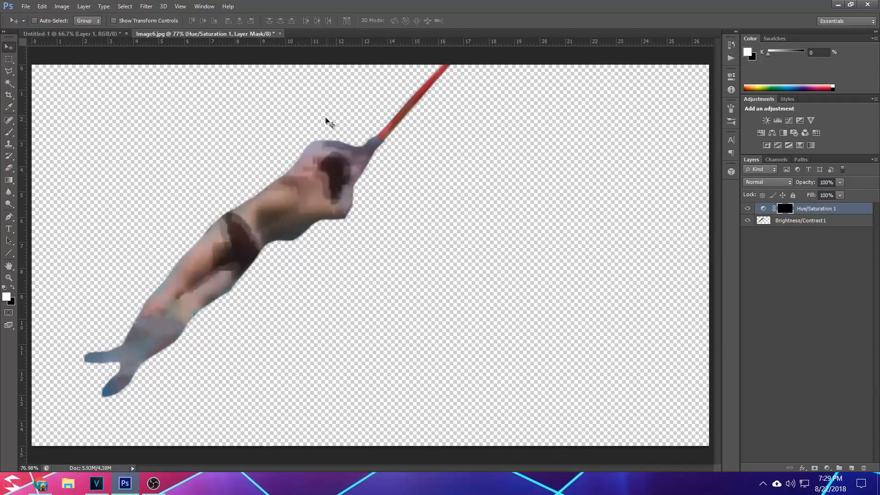
mouse_move(326, 208)
left_mouse_down()
mouse_move(326, 255)
mouse_move(321, 222)
left_mouse_up()
left_click(811, 222)
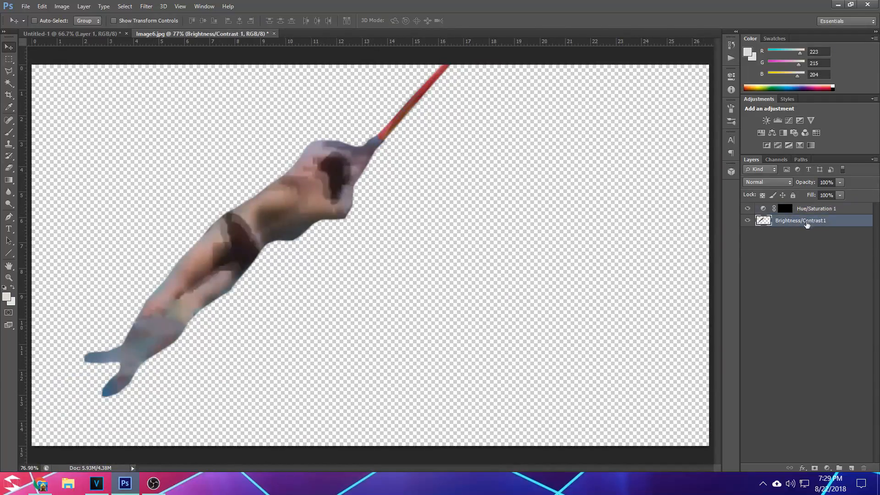
left_click(827, 208, "shift")
right_click(827, 208)
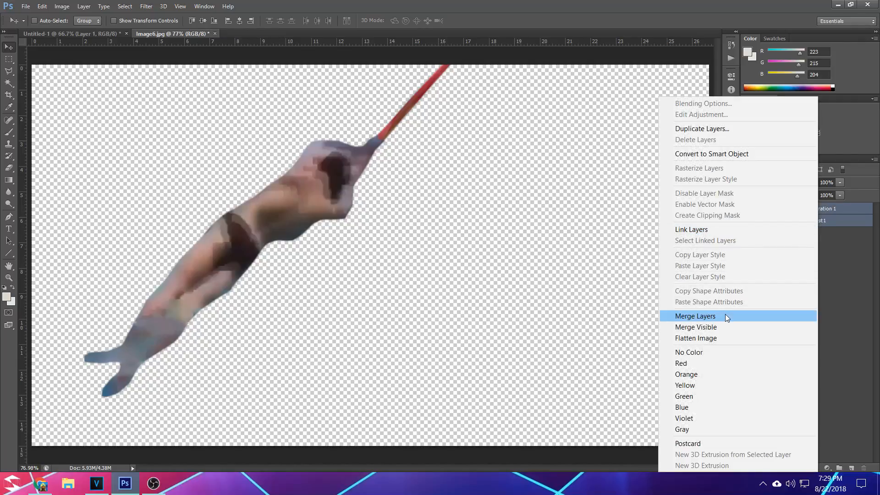
left_click(725, 315)
left_click_drag(321, 208, 268, 194)
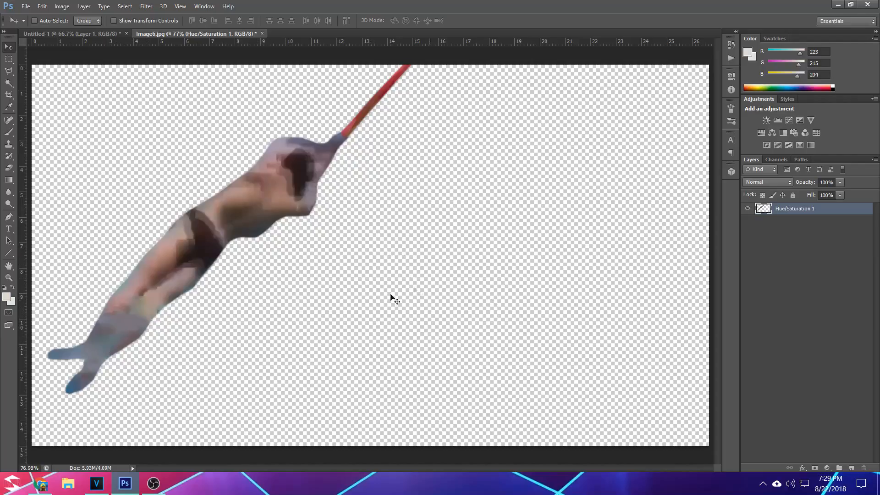
Step: Save the diver cut-out as a PNG named Swimmer in the Downloads folder, accepting the PNG options
left_click(43, 5)
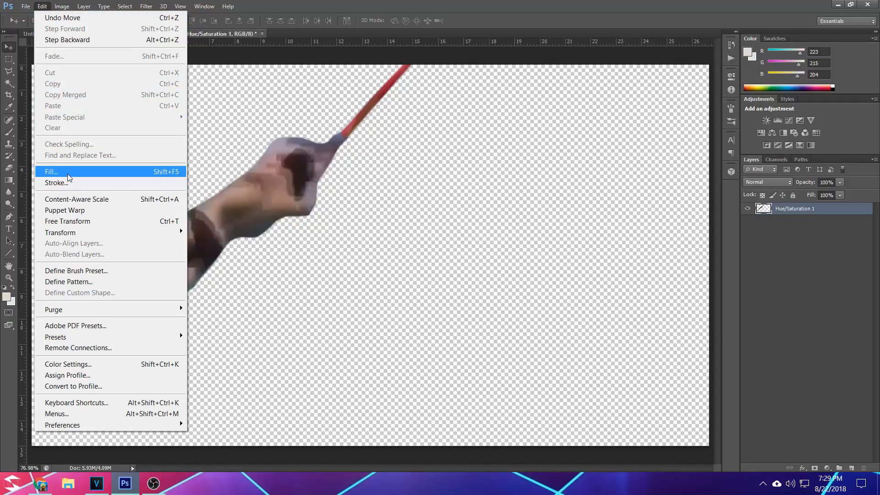
left_click(26, 6)
left_click(44, 145)
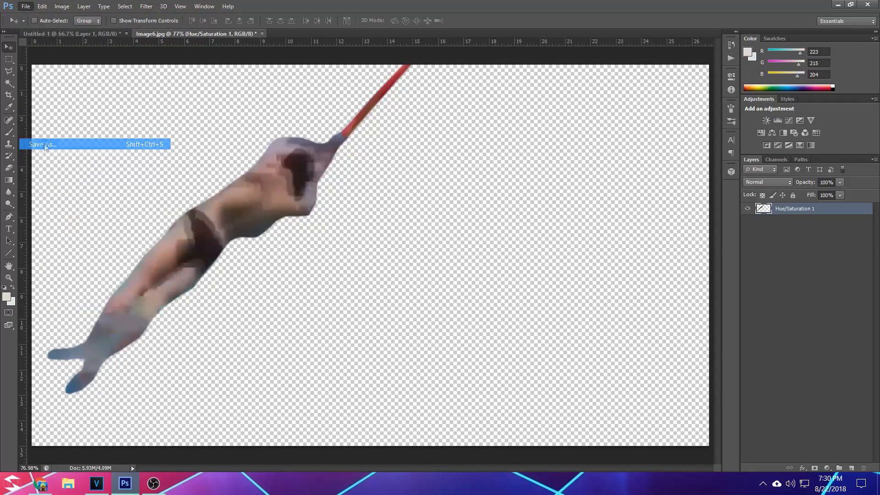
key("BackSpace")
type("Swimmer")
left_click(463, 290)
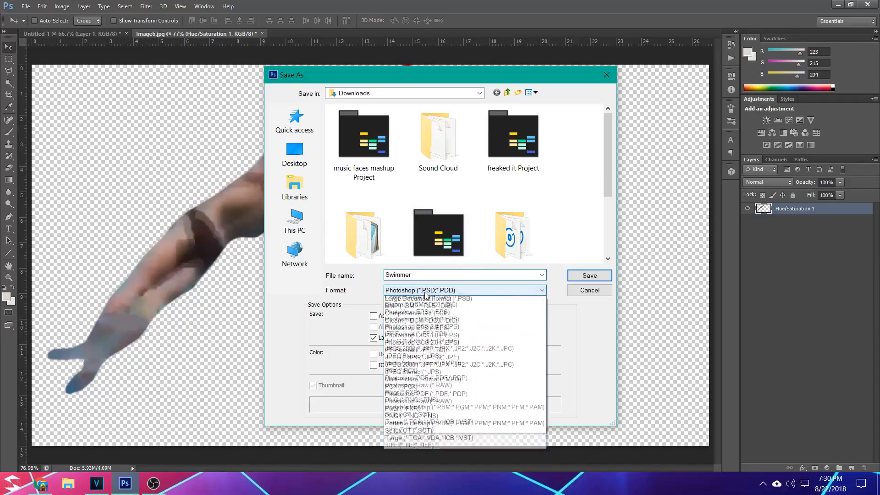
left_click(413, 424)
left_click(588, 274)
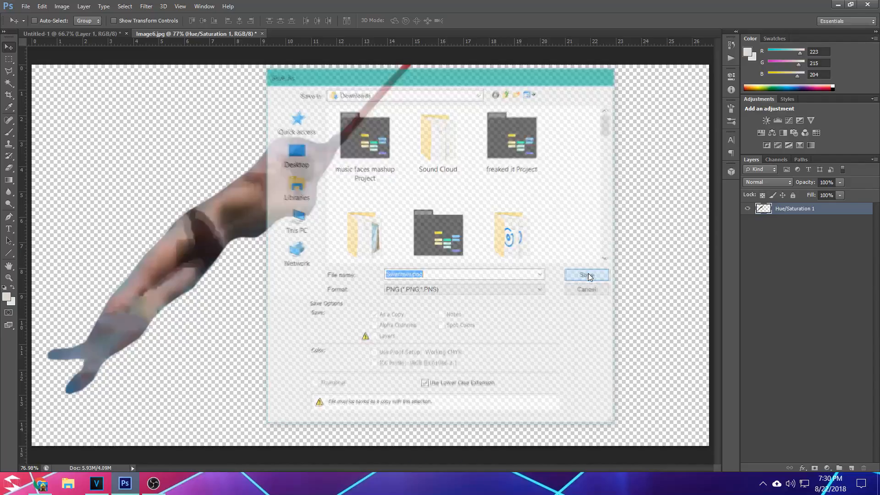
left_click(472, 151)
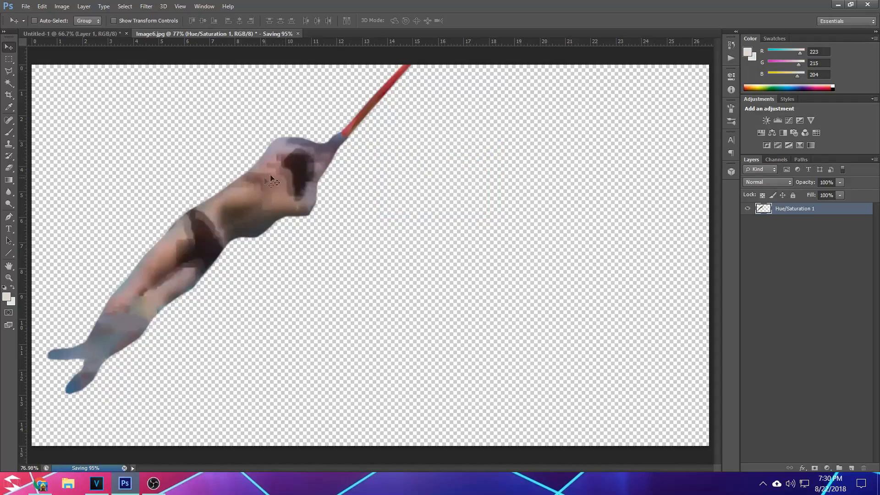
Step: Go to the blank Untitled-1 document and choose DFGGothic-SU as the font for horizontal type
left_click(71, 33)
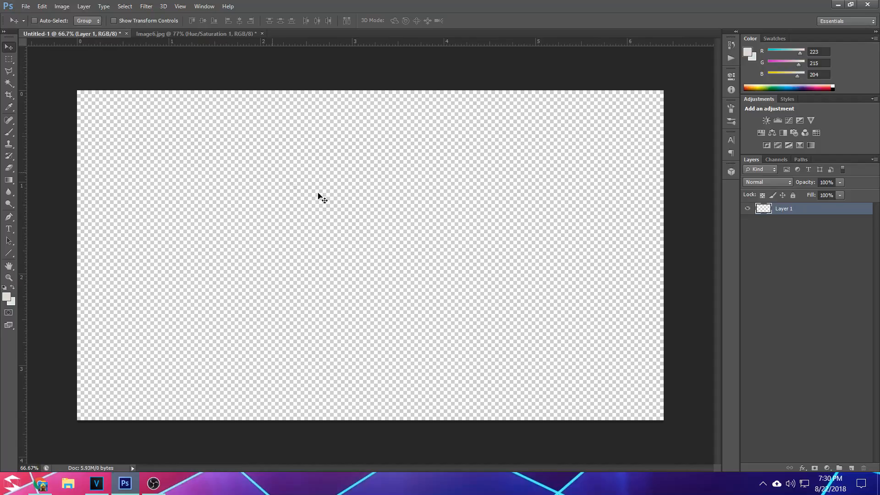
left_click(8, 230)
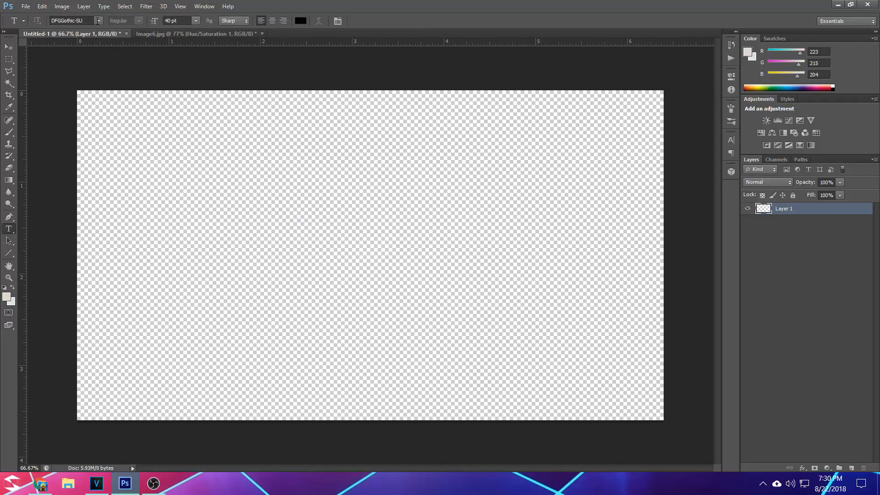
left_click(98, 21)
scroll(99, 161, "up", 1)
scroll(101, 91, "up", 2)
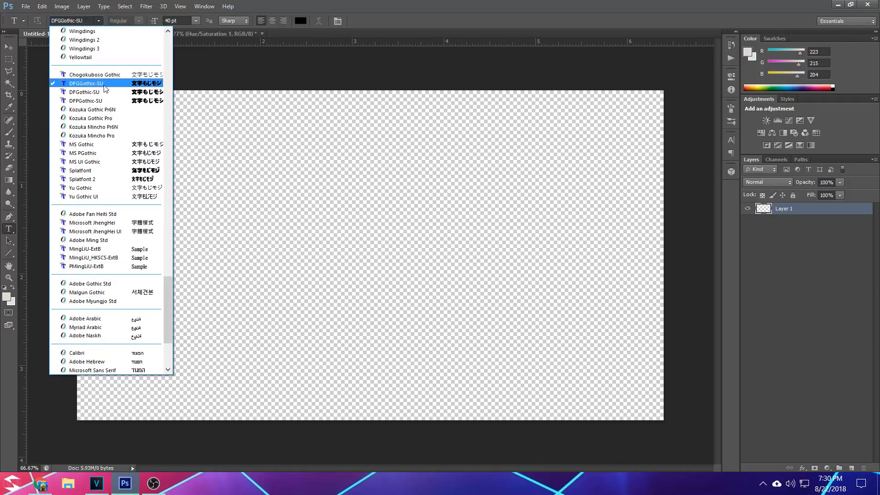
left_click(105, 87)
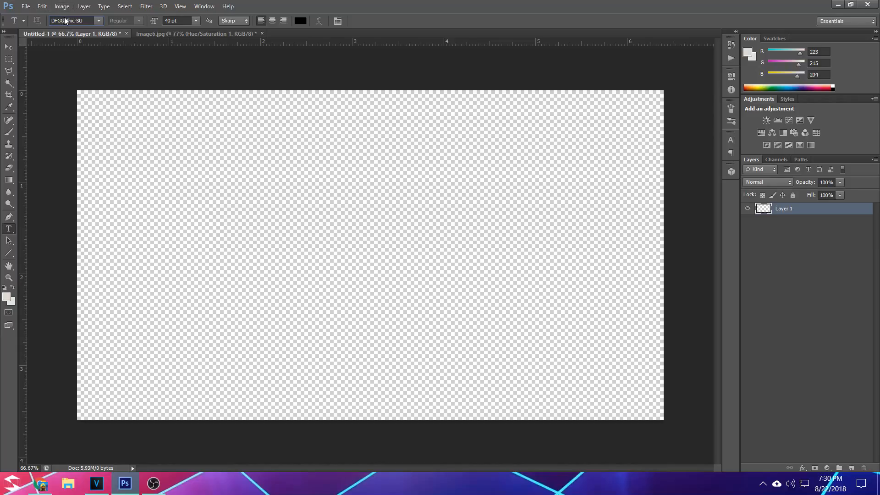
Step: Set the font size to 60 pt and add the swimmer's full name as text near the canvas's upper left
left_click(177, 21)
type("6")
key("Return")
left_click(152, 182)
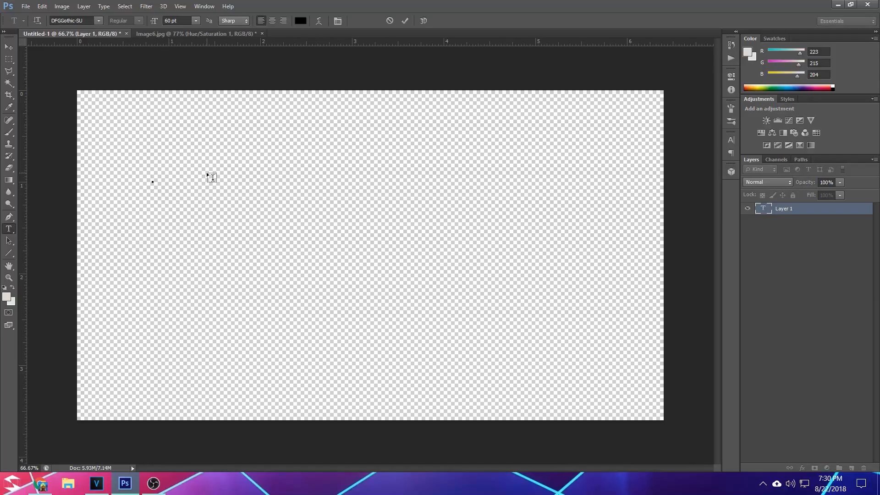
type("Chan")
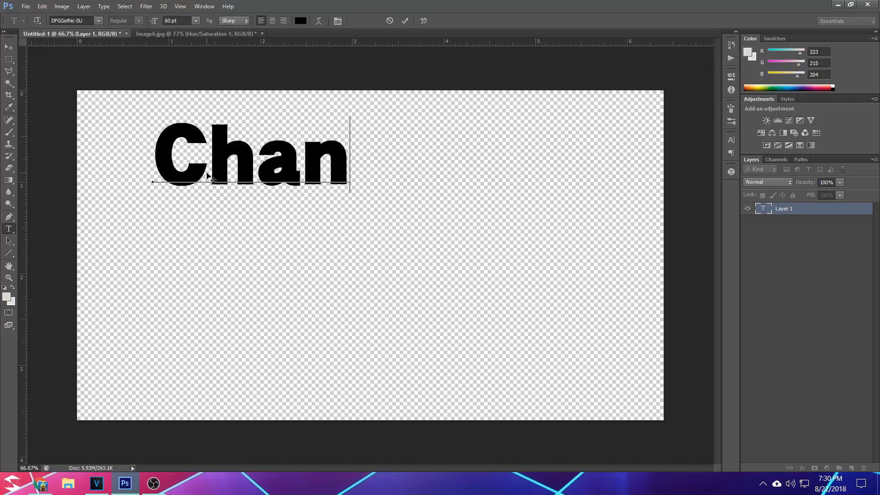
type("celor Phe")
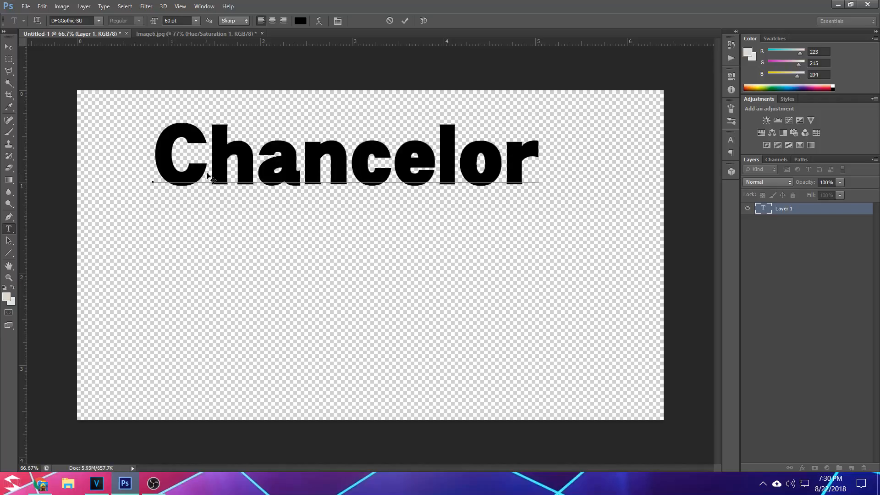
left_click(404, 20)
Step: Try 50 and 40 pt on the whole name text, settle on 45 pt, and commit the change
left_click_drag(154, 165, 878, 167)
left_click(167, 20)
type("50")
key("Return")
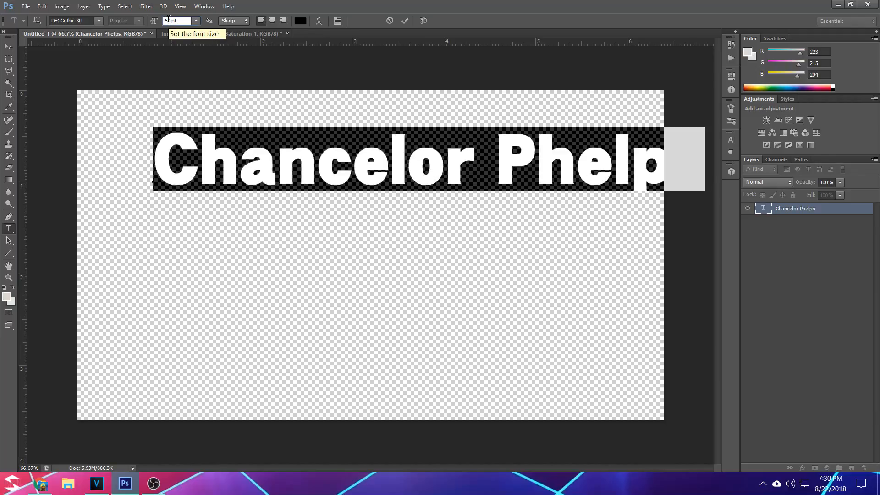
type("40")
key("Return")
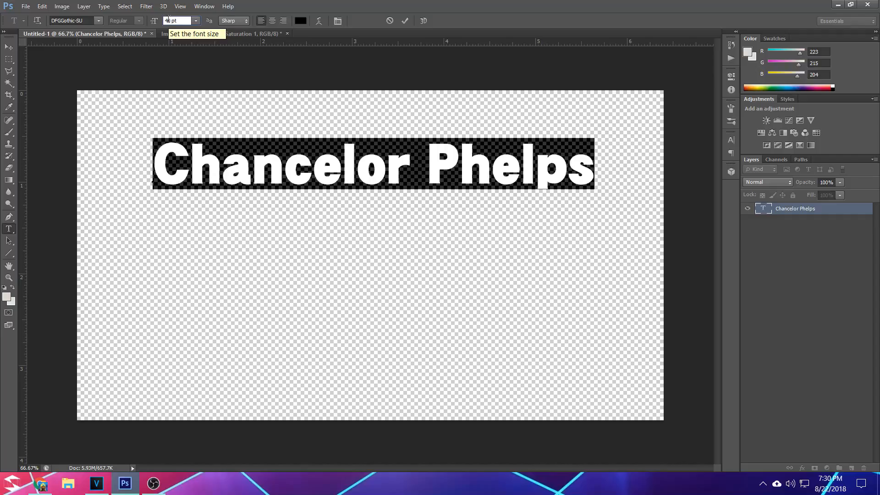
type("4")
key("Return")
type("8")
key("Return")
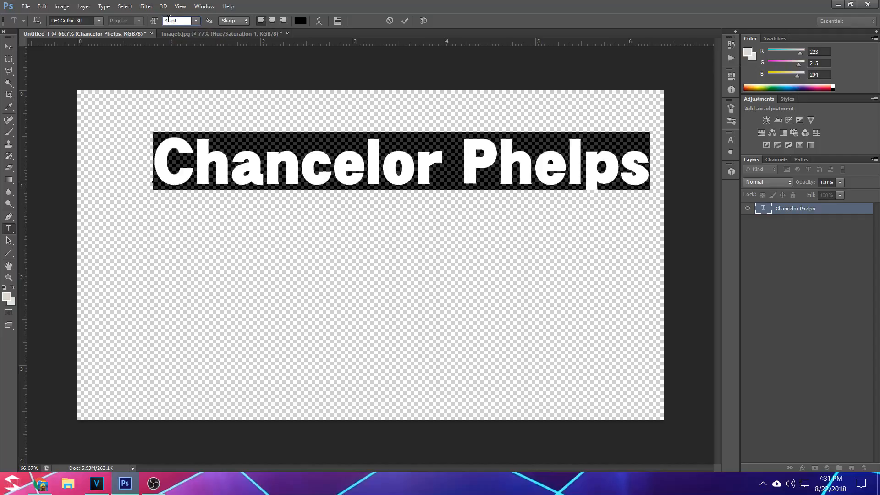
left_click(406, 21)
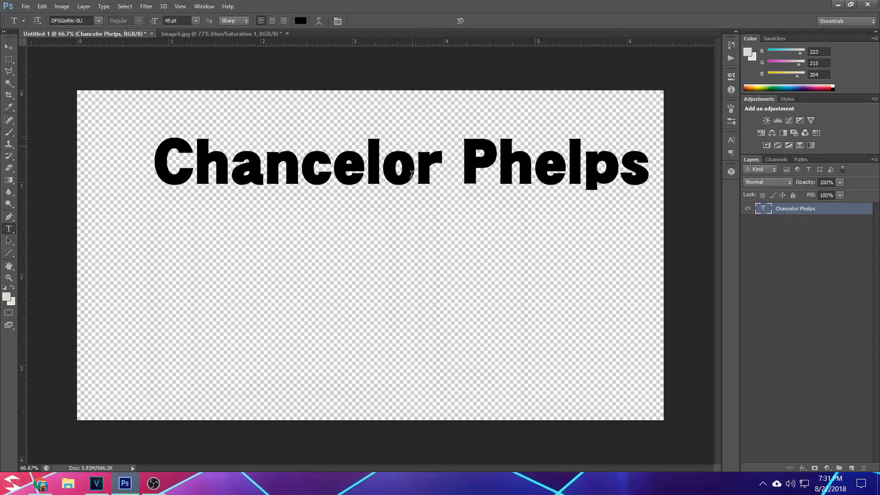
Step: Move the name text down to the canvas's middle, insert a second l in the first name, and commit the correction
key("v")
left_click_drag(424, 166, 402, 239)
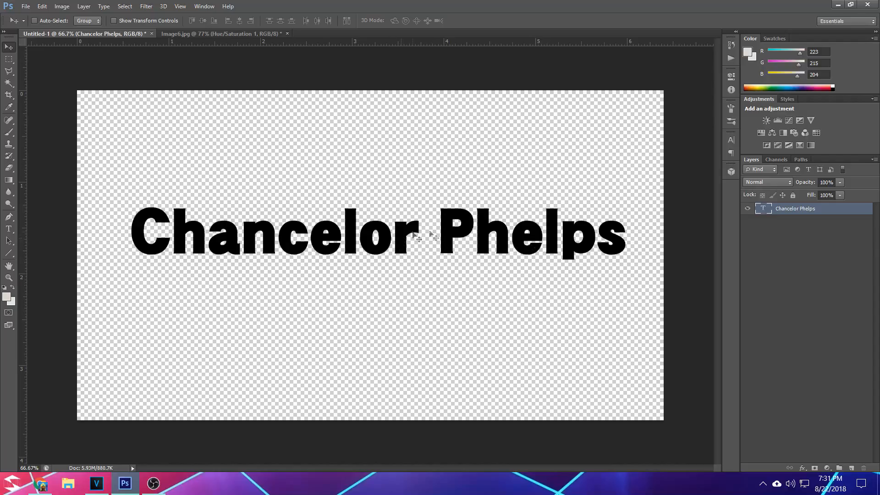
key("alt+Tab")
left_click_drag(424, 3, 1, 91)
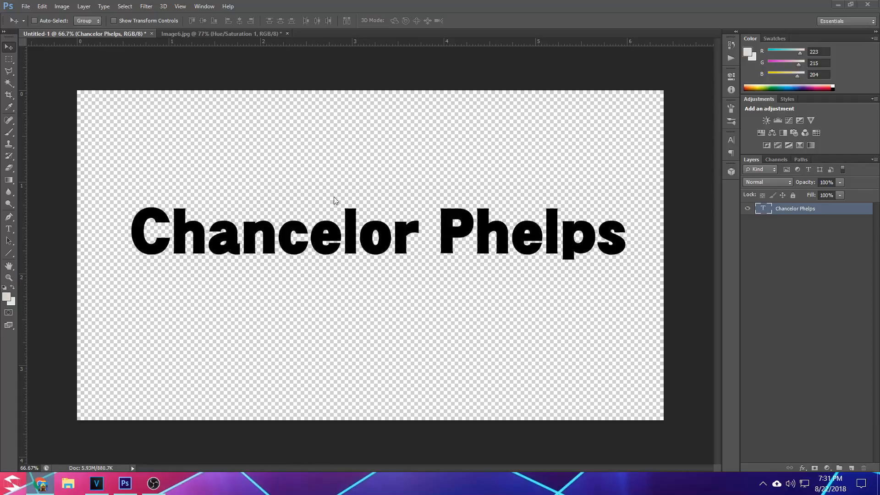
key("t")
left_click(363, 233)
type("l")
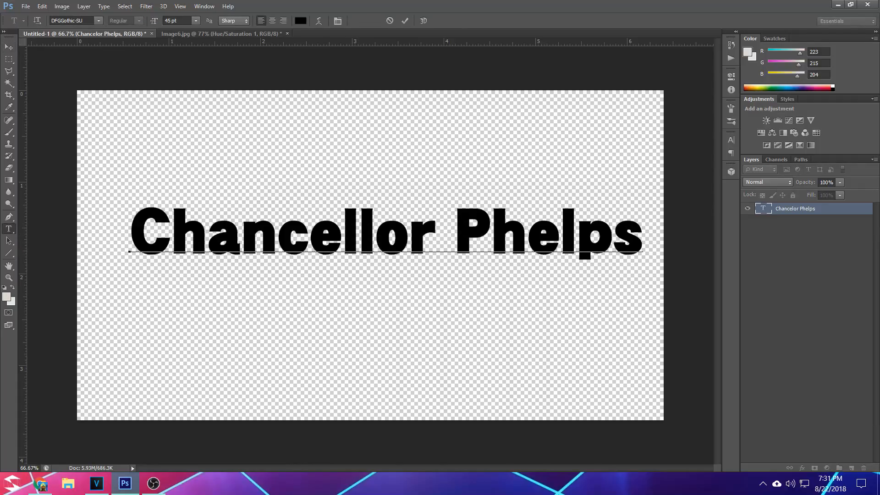
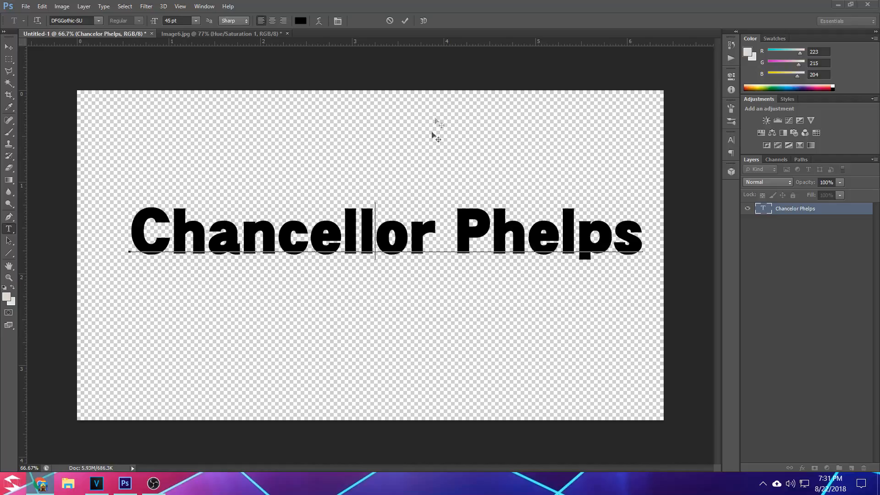
left_click(405, 21)
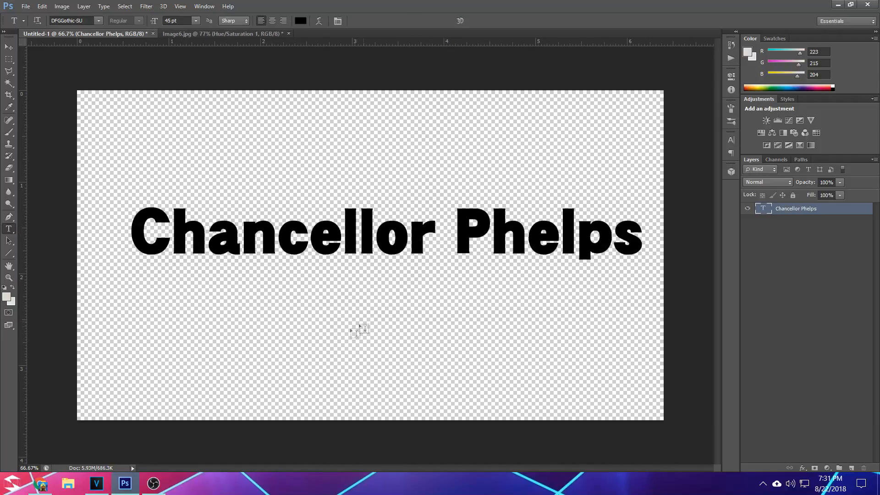
Step: Start a second text layer below the name and set its font size to 35 pt
left_click(277, 329)
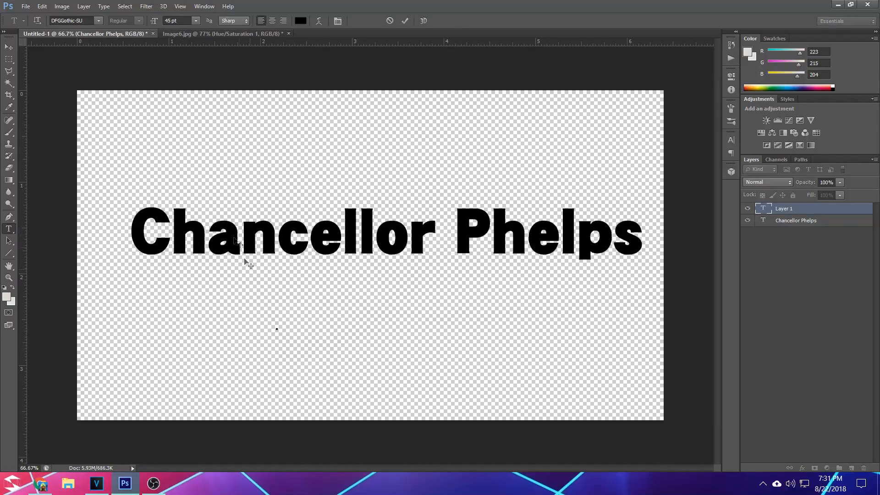
left_click(169, 20)
type("5")
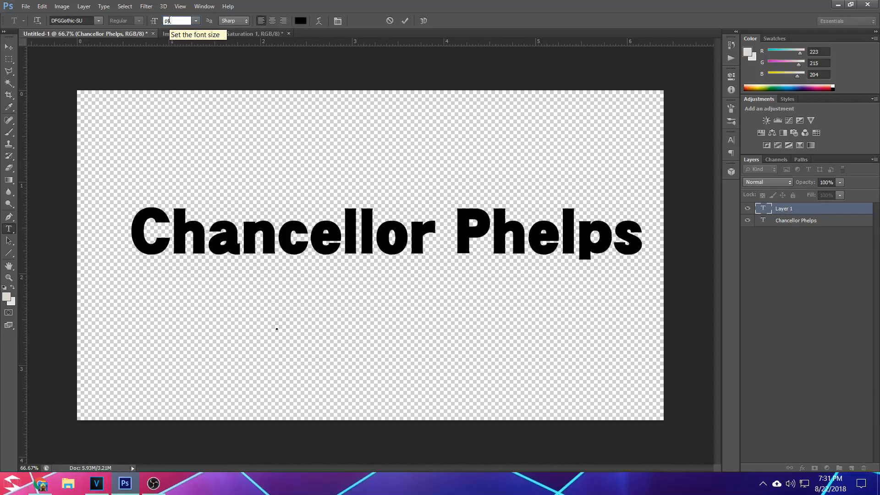
key("Return")
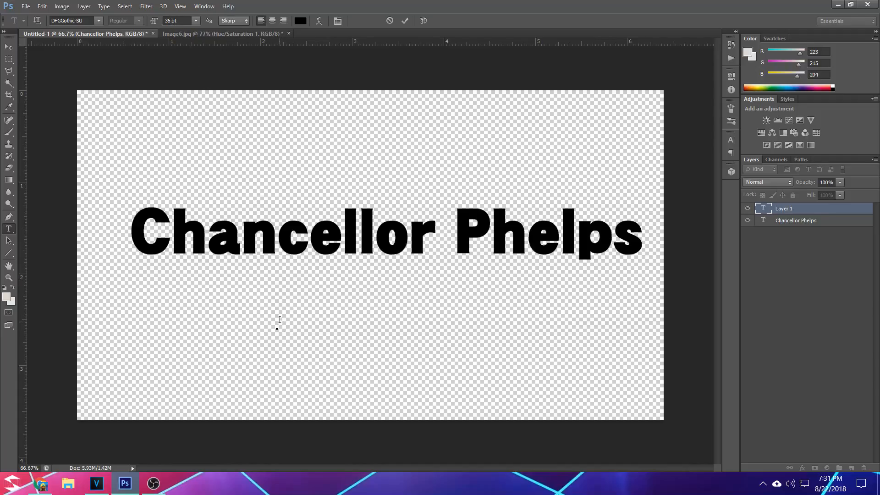
type("Spins")
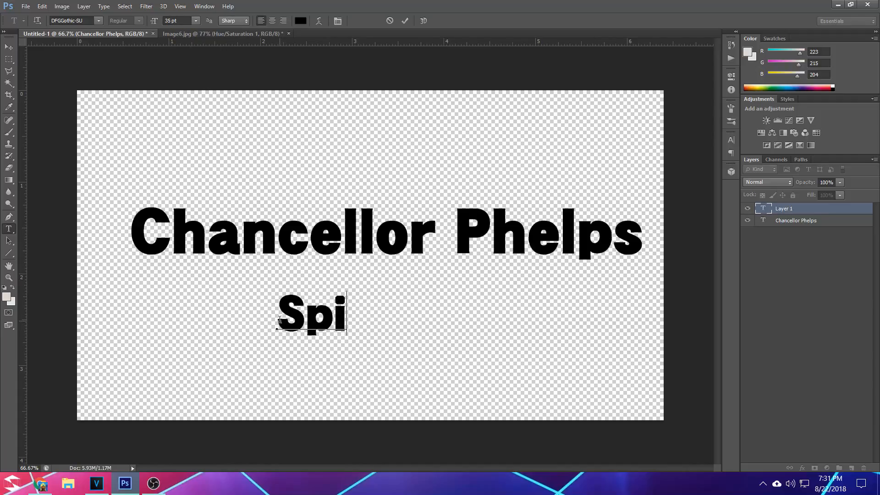
key("BackSpace")
key("BackSpace")
key("BackSpace")
key("BackSpace")
key("BackSpace")
key("BackSpace")
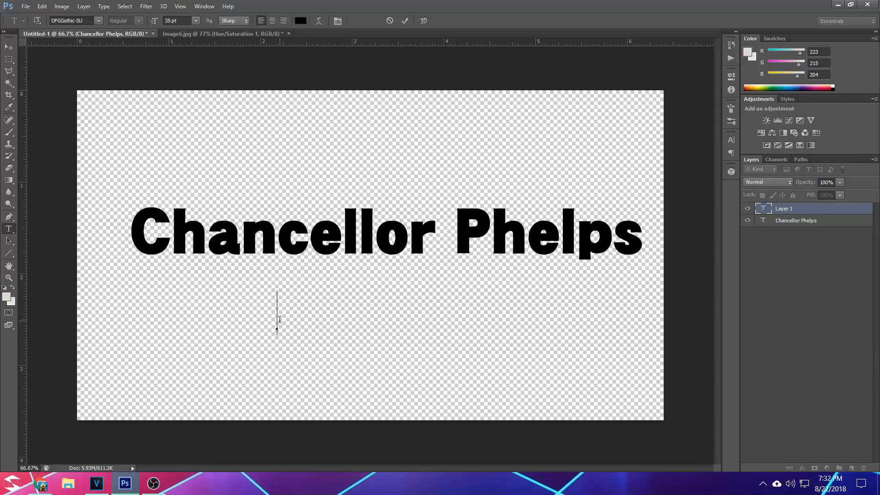
Step: Enter the tagline "Leaps into battle!", commit it, and move it beneath the name text
type("Leaps")
type("int")
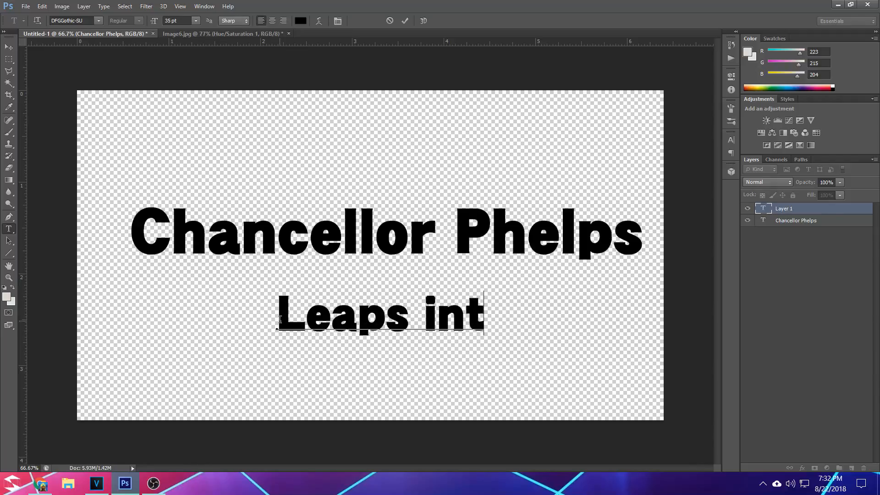
type("o Batt")
key("BackSpace")
key("BackSpace")
key("BackSpace")
key("BackSpace")
type("bat")
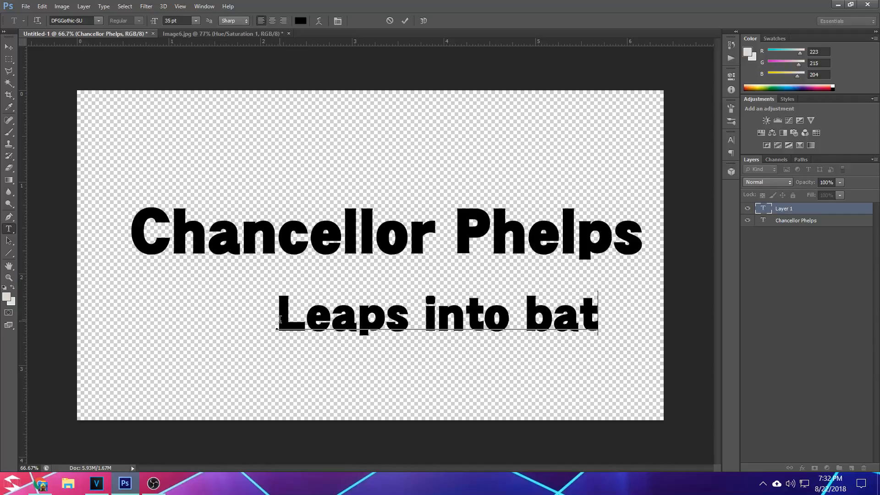
type("tle!")
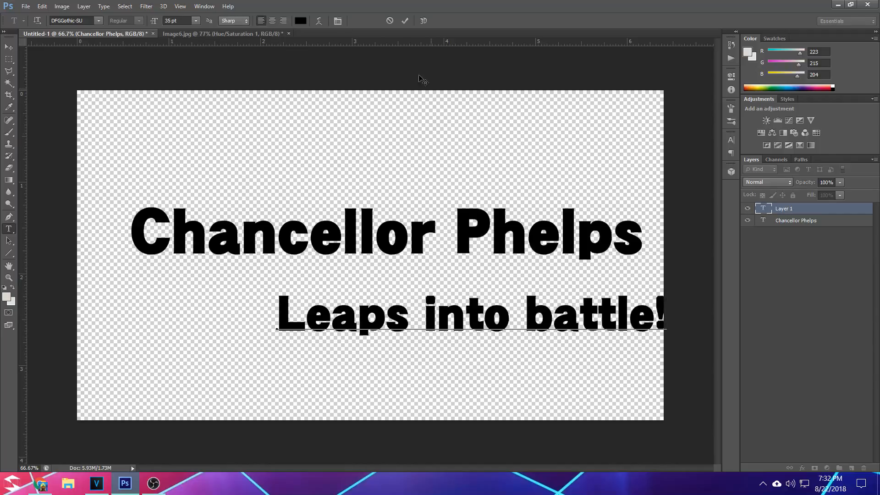
left_click(405, 21)
key("v")
left_click_drag(381, 326, 327, 313)
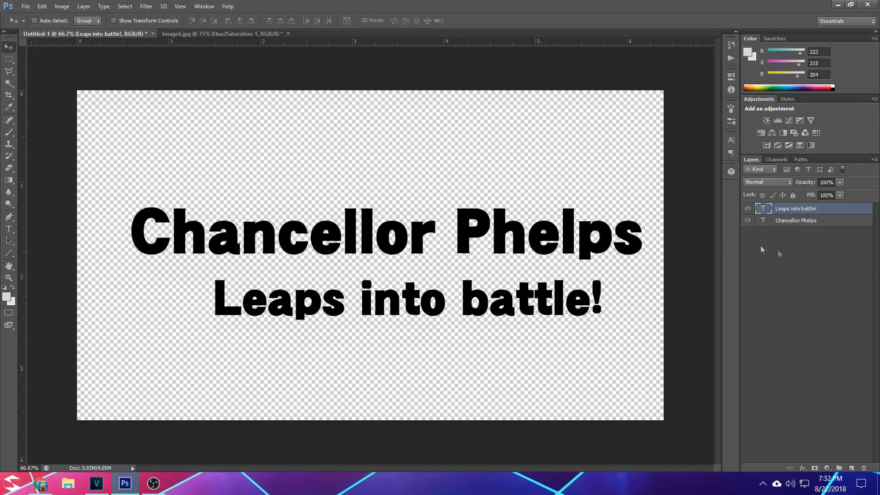
Step: Select the name layer, switch to VEGAS Pro to look over the splash timeline, and return to Photoshop
left_click(805, 224)
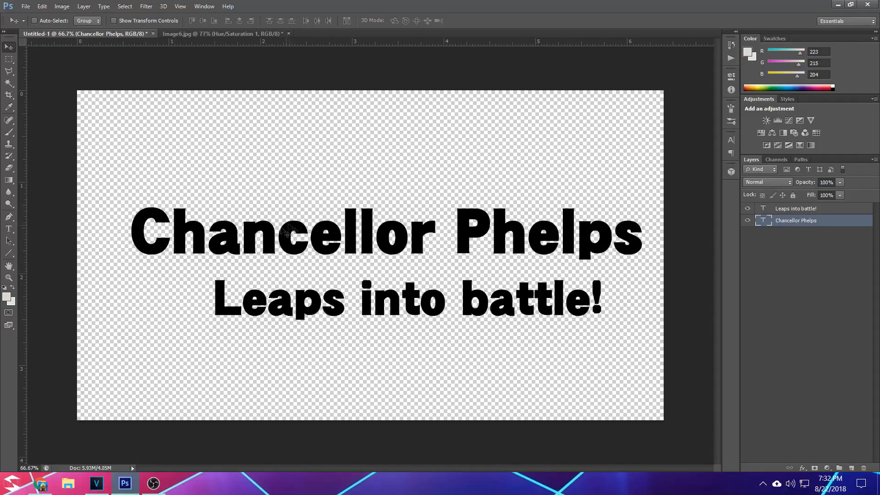
left_click(107, 489)
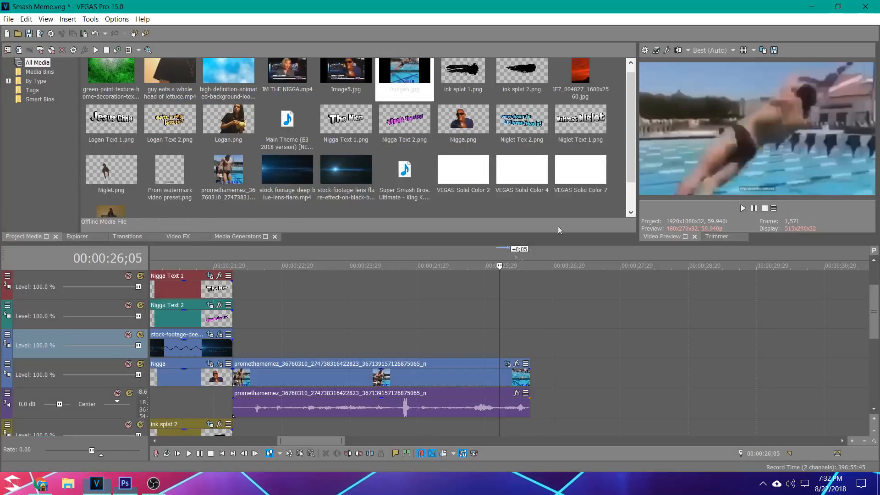
left_click(213, 323)
left_click(470, 343)
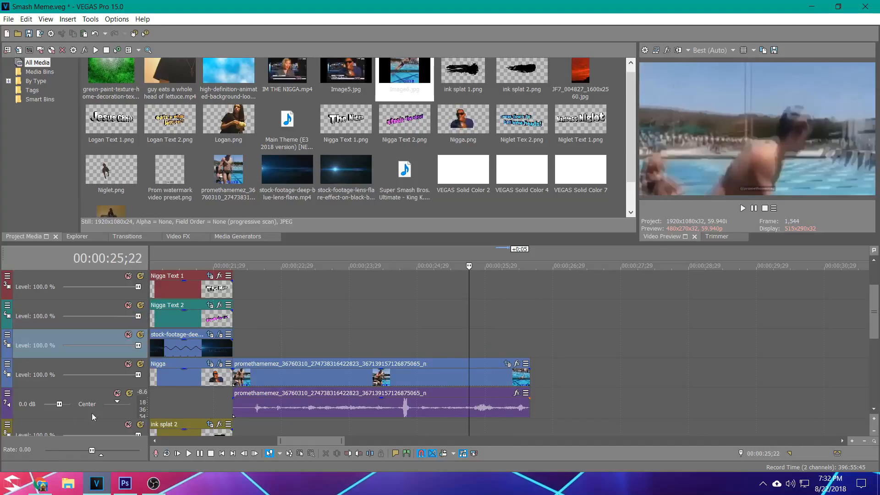
left_click(122, 486)
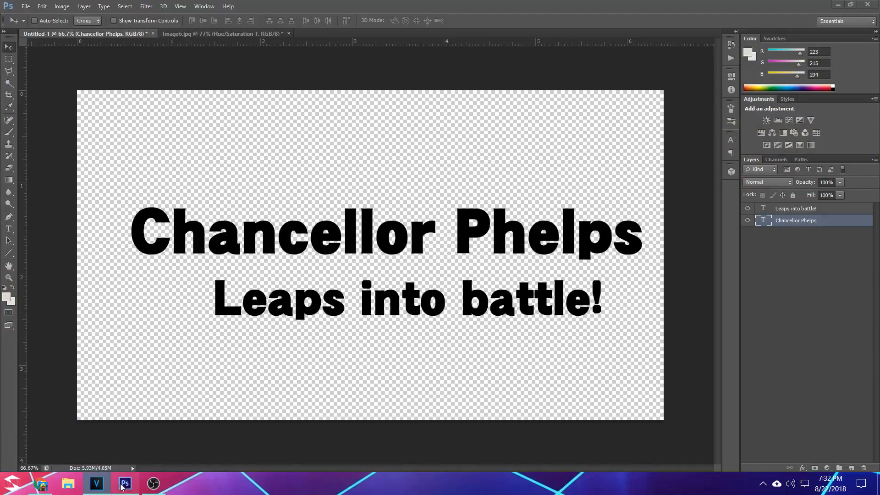
Step: Rasterize the name's text layer and select its pixels
right_click(819, 221)
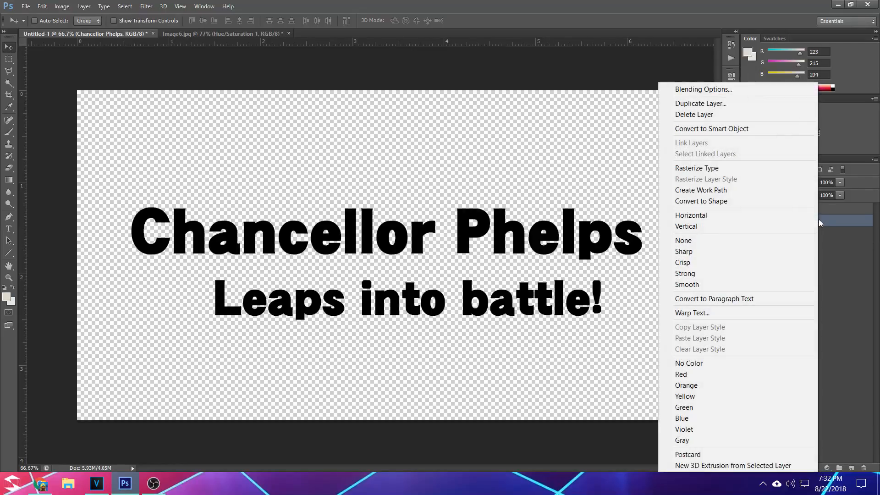
left_click(754, 167)
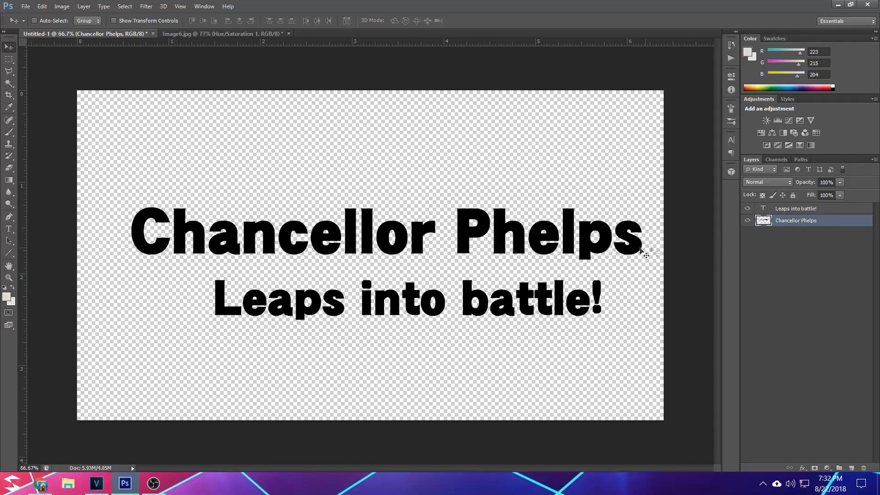
right_click(756, 220)
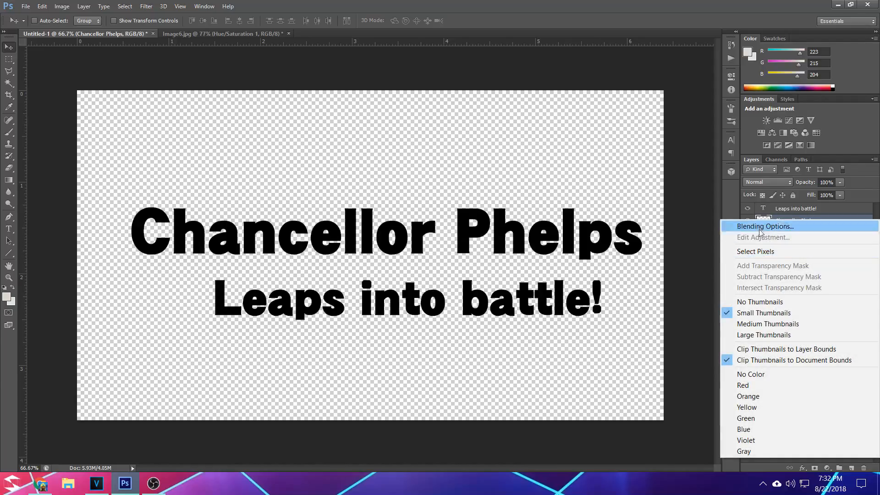
left_click(766, 251)
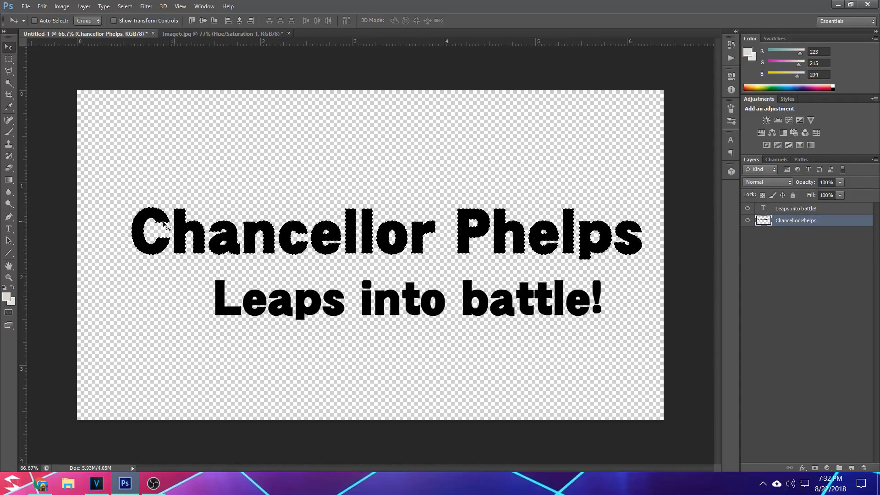
Step: Fill the selected name lettering with the Smash 1 white-to-gray linear gradient from top to bottom, comparing it with undo and redo
left_click(9, 180)
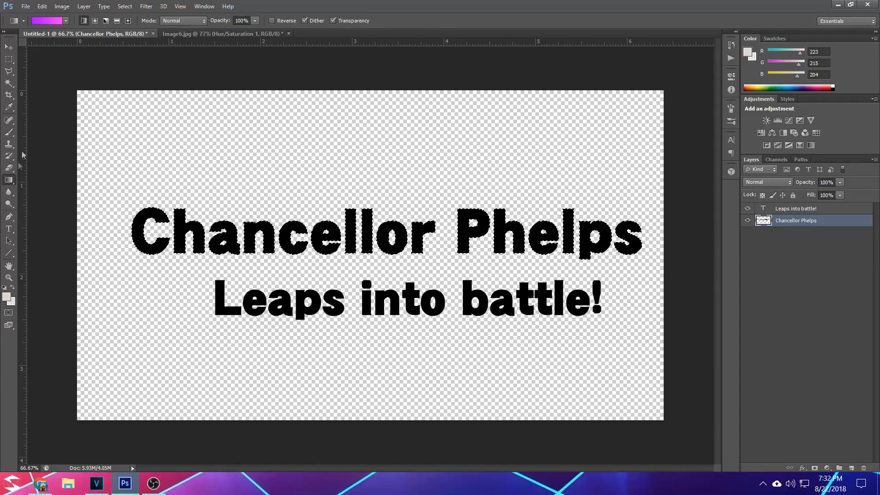
left_click(50, 20)
left_click(460, 134)
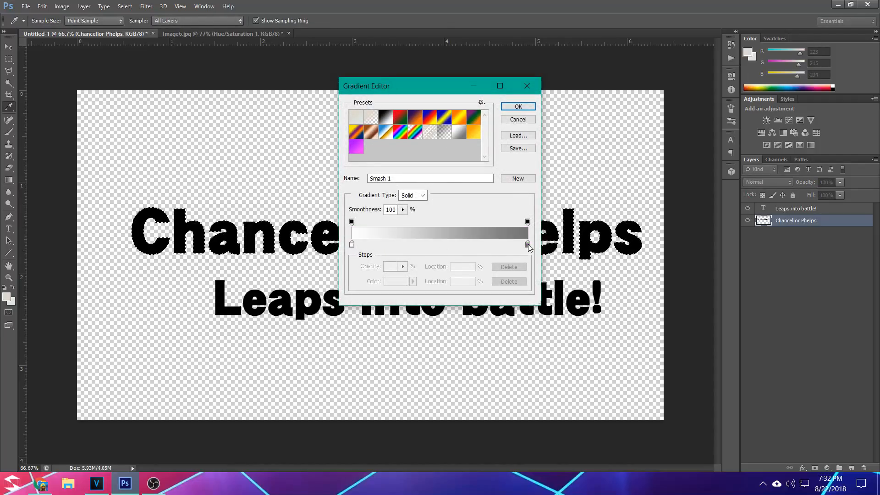
left_click(518, 106)
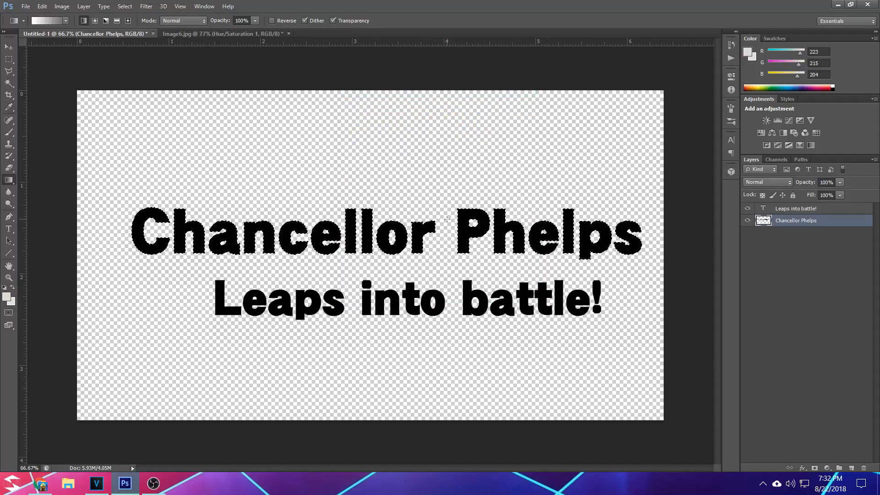
left_click_drag(452, 259, 452, 259)
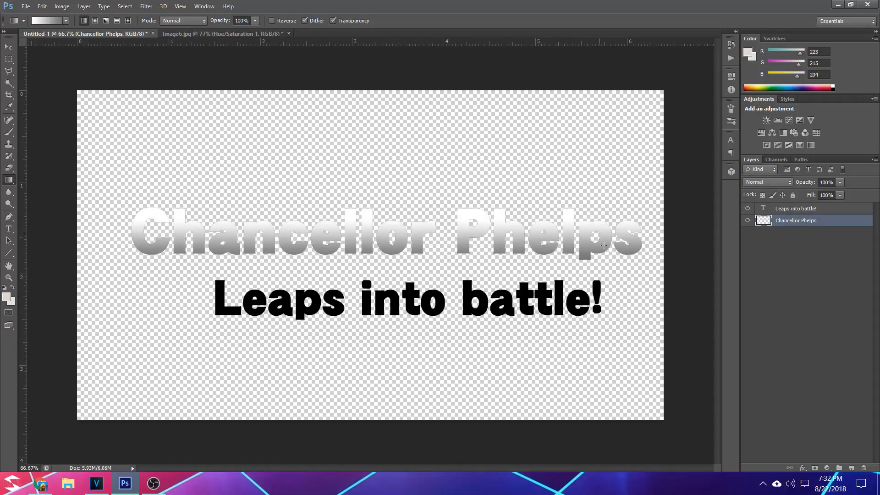
key("ctrl+z")
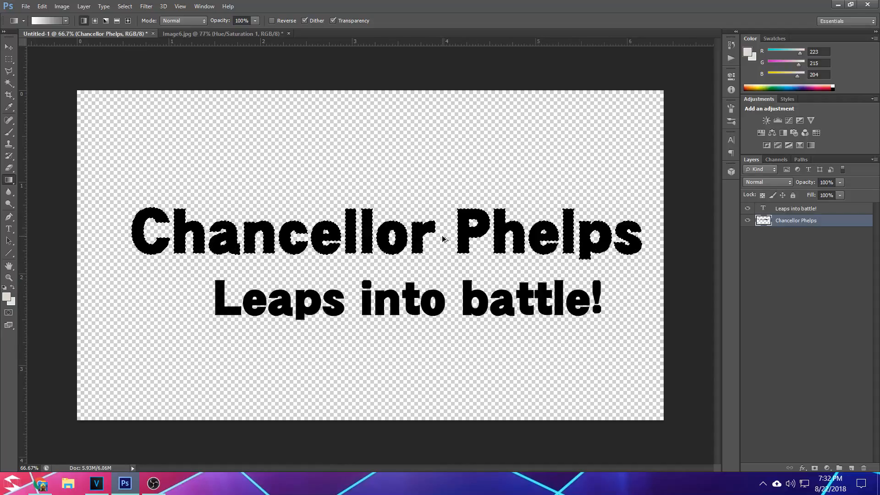
key("ctrl+z")
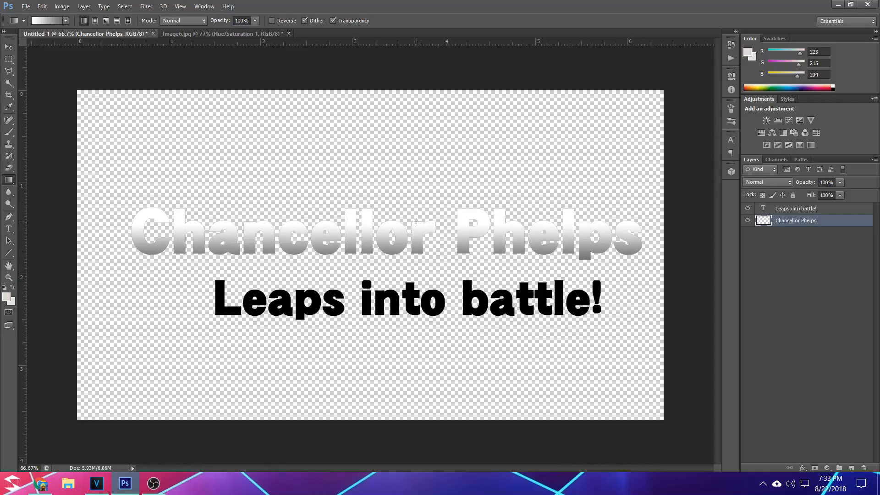
Step: Transform the name layer in Perspective so the letters grow toward its end, about 190% height and -7.2° vertical skew, and commit
key("v")
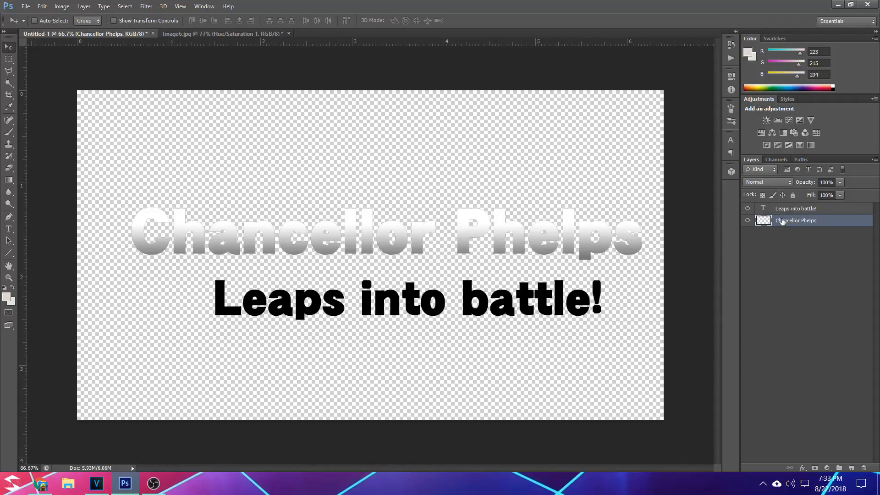
key("ctrl+t")
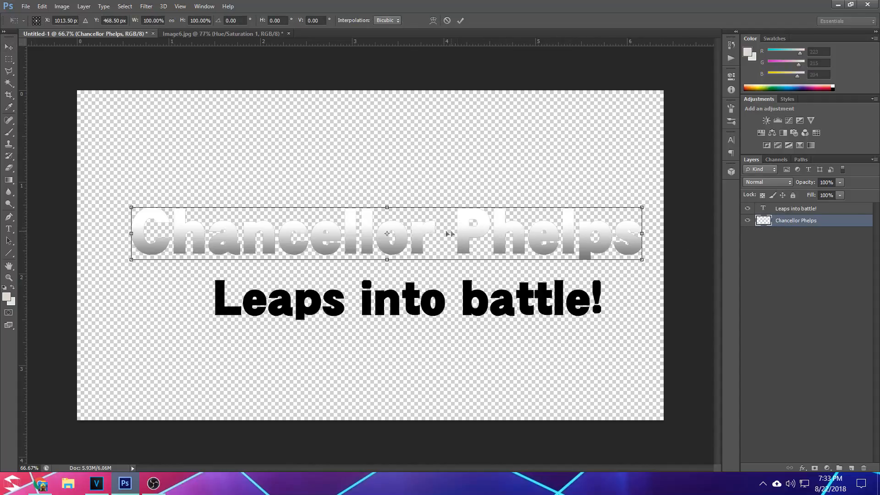
right_click(437, 232)
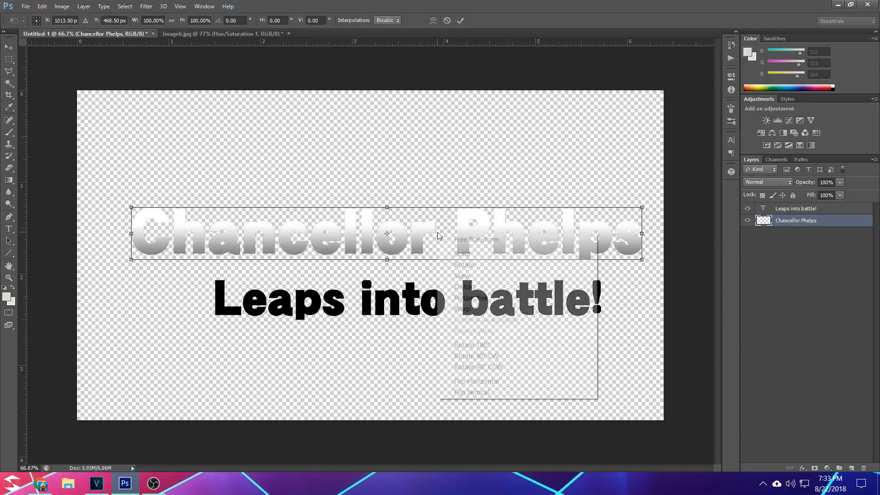
left_click(473, 298)
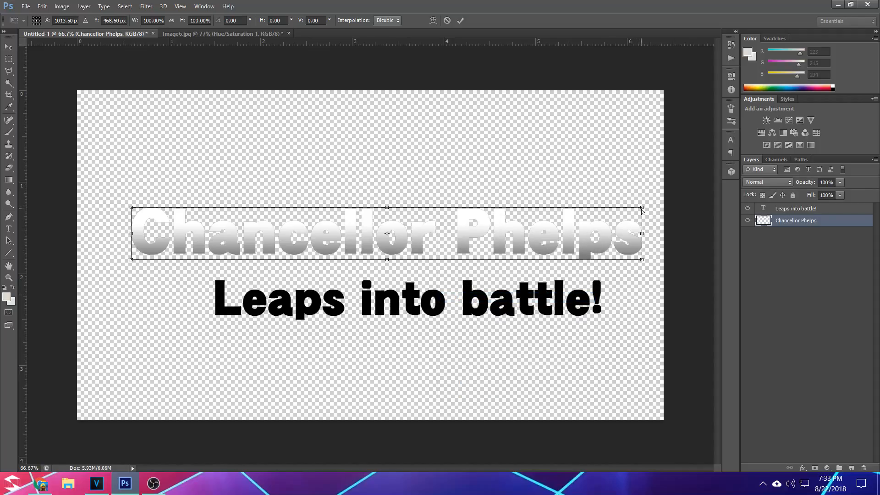
left_click_drag(642, 208, 640, 192)
left_click_drag(628, 241, 644, 153)
left_click_drag(588, 172, 585, 209)
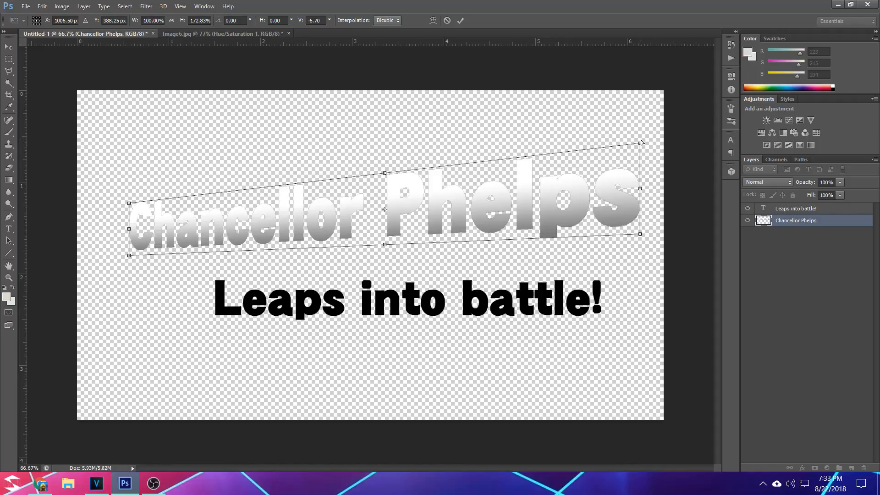
left_click_drag(641, 142, 640, 138)
left_click_drag(592, 197, 584, 197)
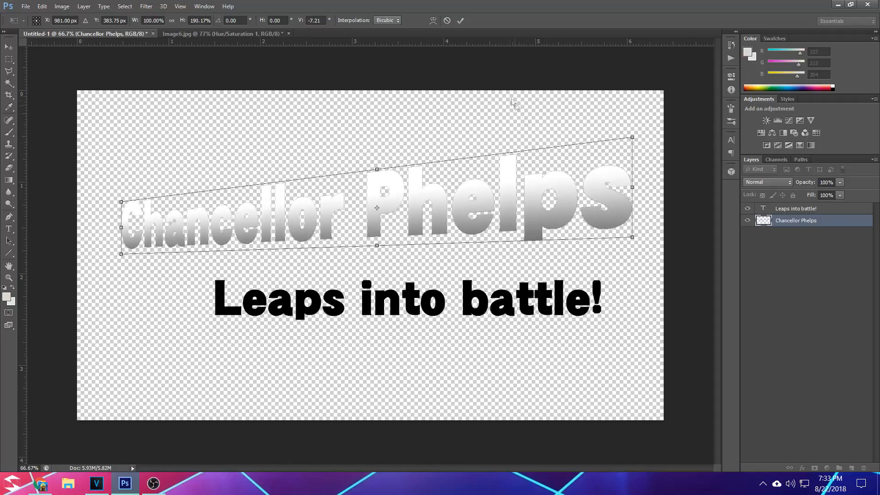
left_click(461, 20)
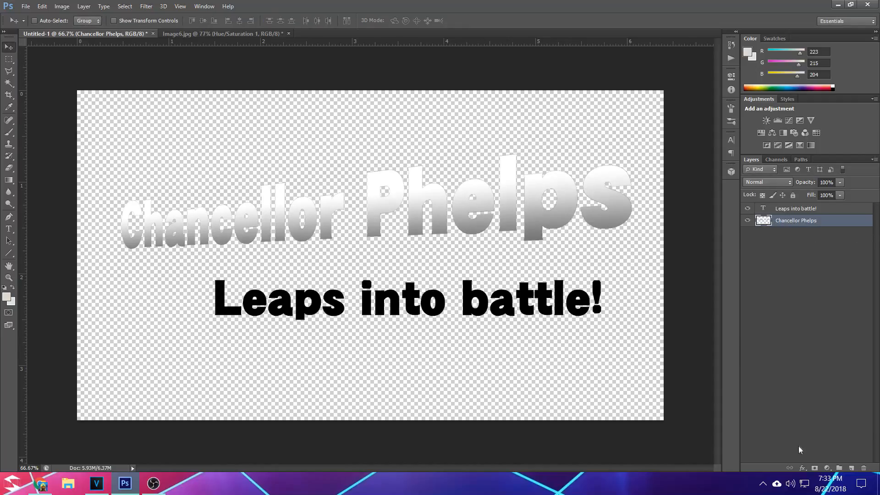
Step: Add a 10 px black outside stroke to the name layer
left_click(801, 468)
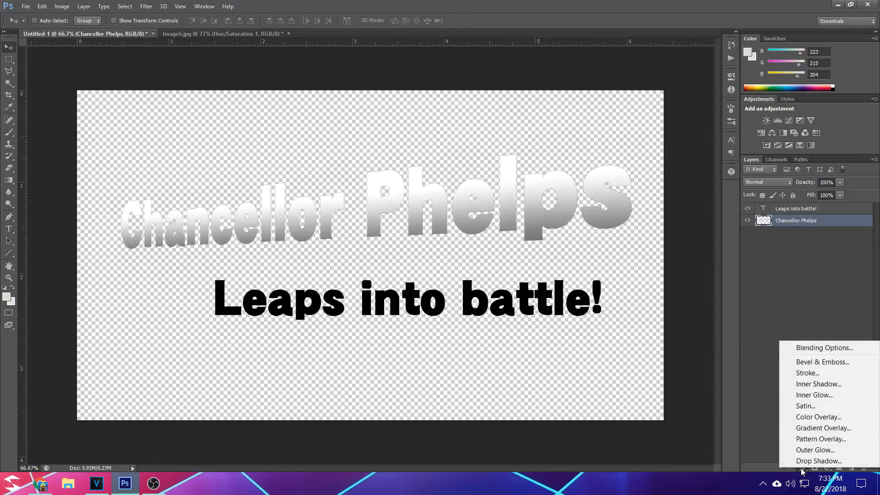
left_click(814, 377)
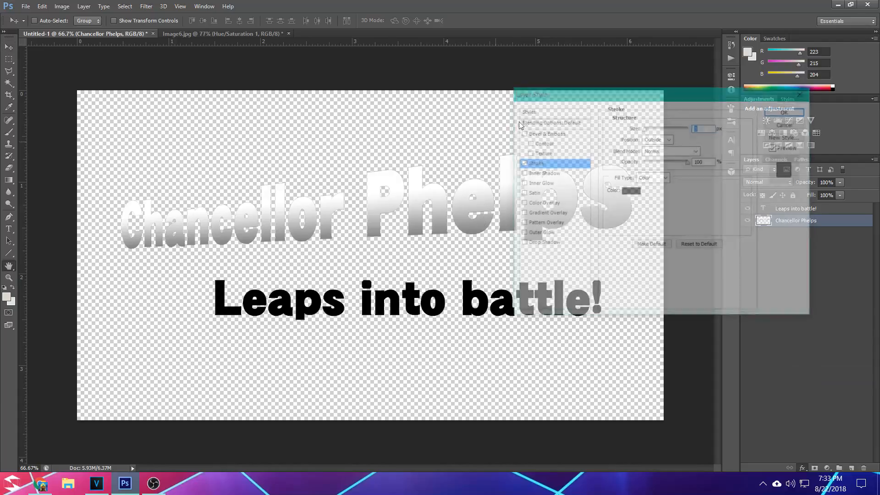
type("10")
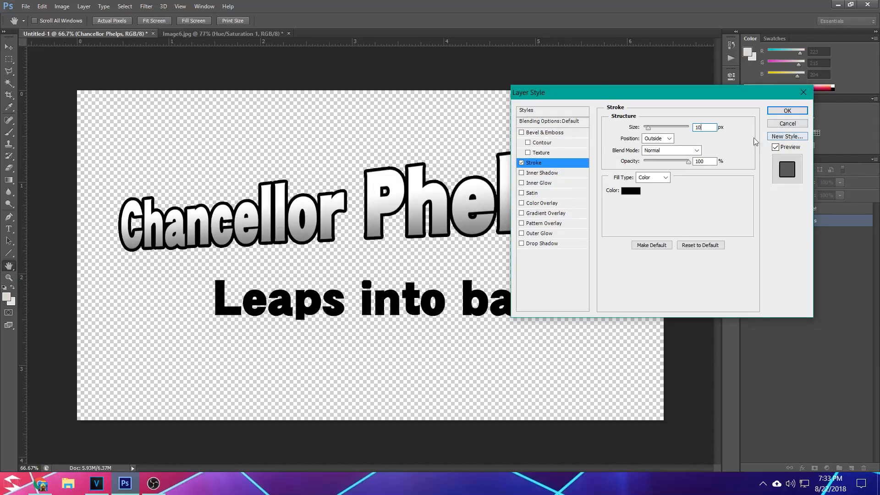
left_click_drag(709, 127, 686, 128)
Step: Add an inner shadow to the name layer in white with Normal blend mode
left_click(541, 172)
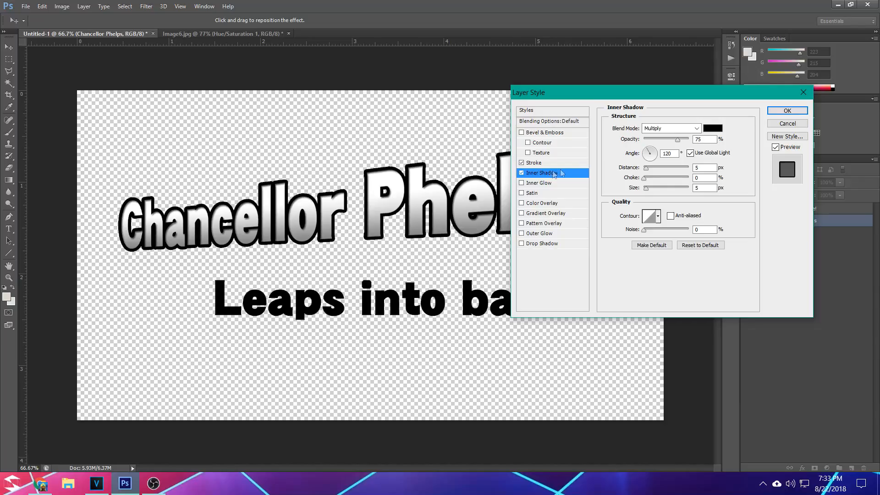
left_click(712, 128)
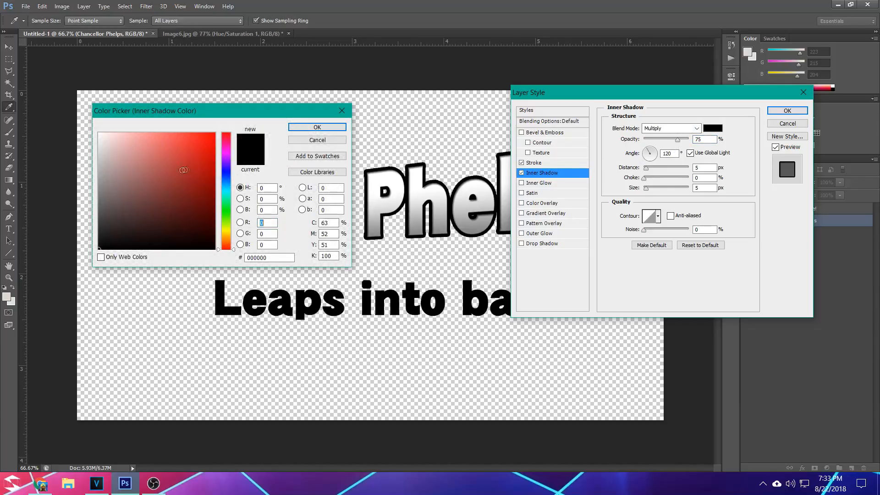
left_click(99, 133)
left_click(293, 127)
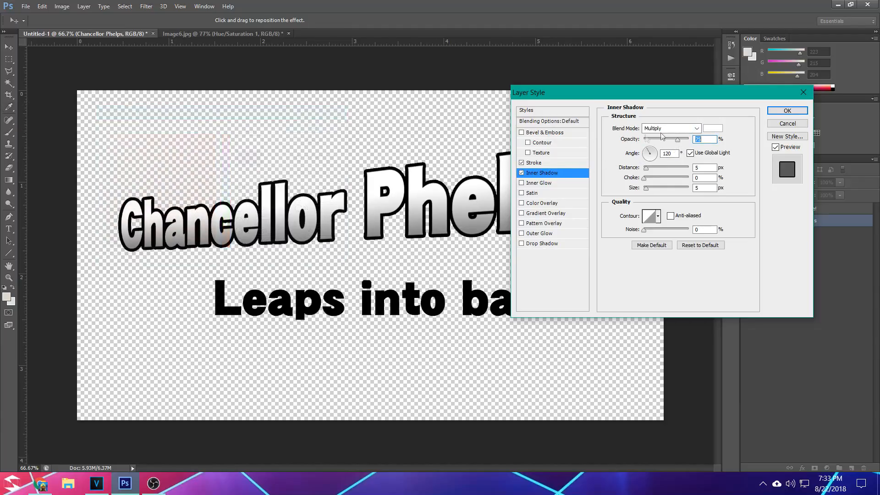
left_click(670, 128)
left_click(665, 140)
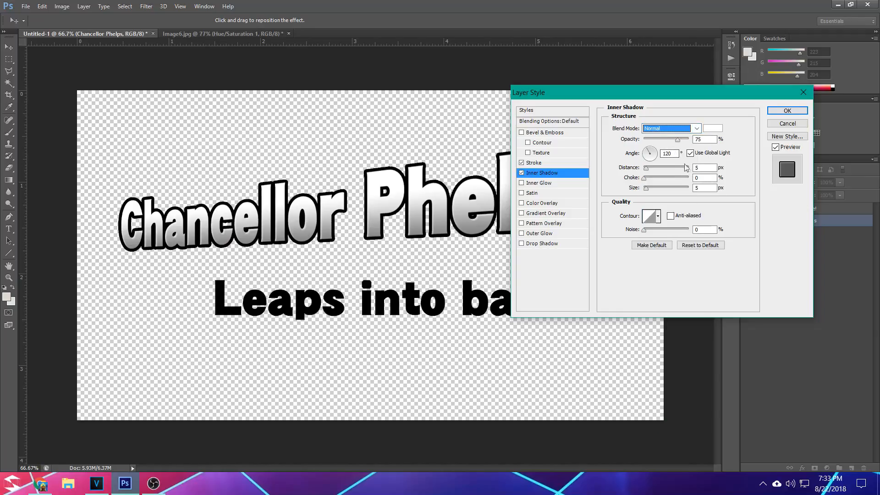
Step: Set the inner shadow's opacity to 100%, its angle to -38° and its distance to 8 px
left_click(657, 157)
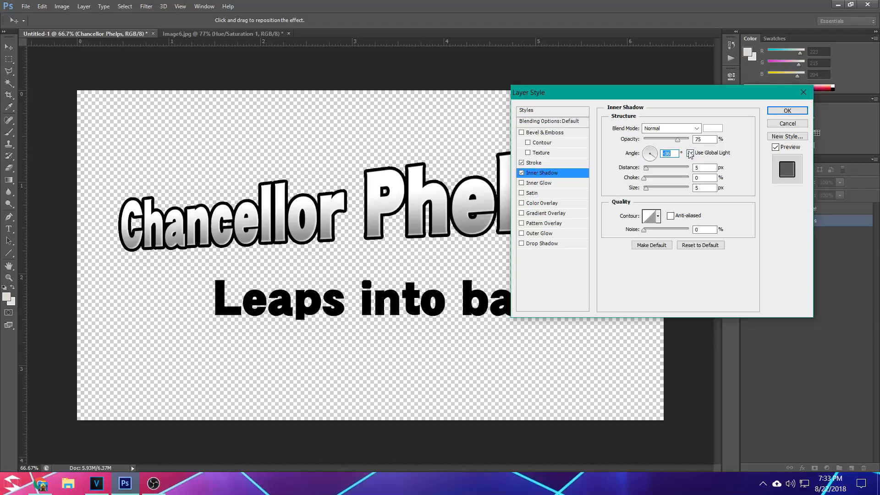
left_click_drag(678, 140, 691, 140)
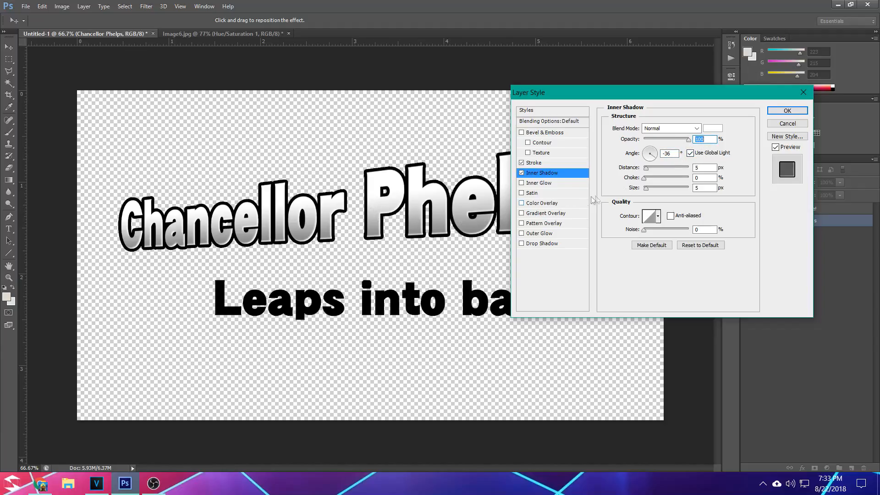
left_click(655, 160)
left_click_drag(650, 169, 650, 170)
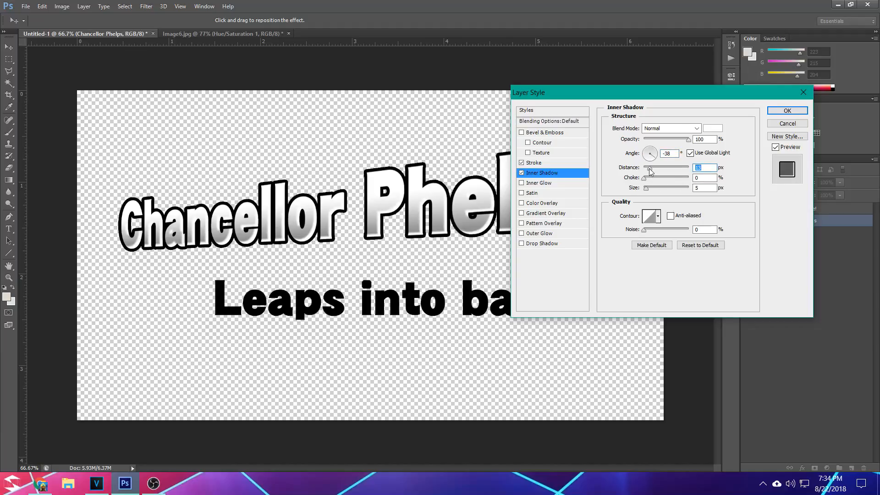
type("9")
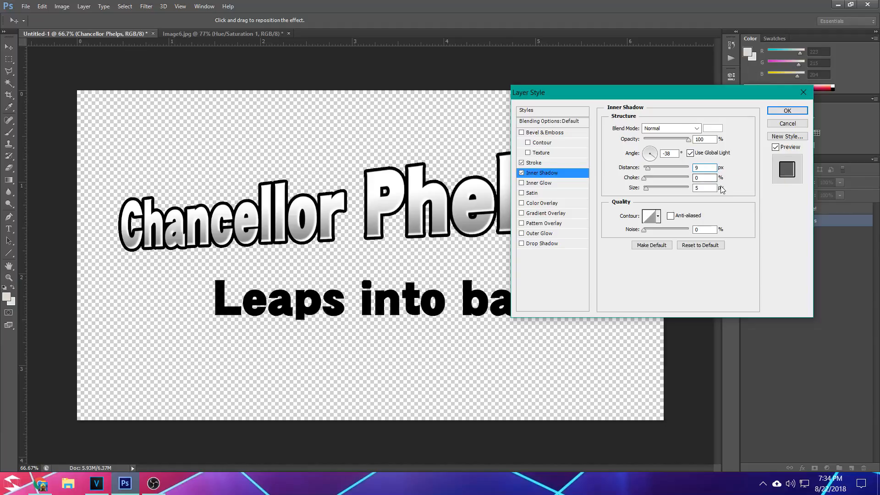
type("8")
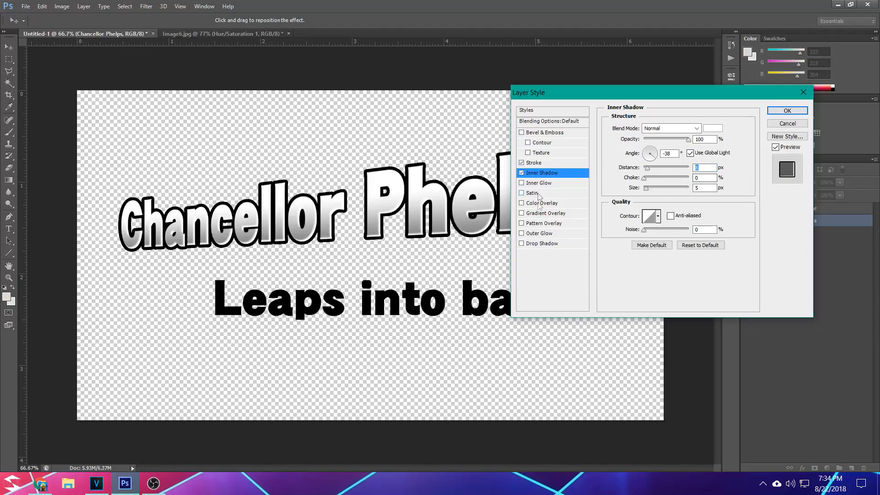
Step: Add a black drop shadow with Normal blend mode, 100% opacity and 27 px distance, and turn off Use Global Light for it
left_click(536, 244)
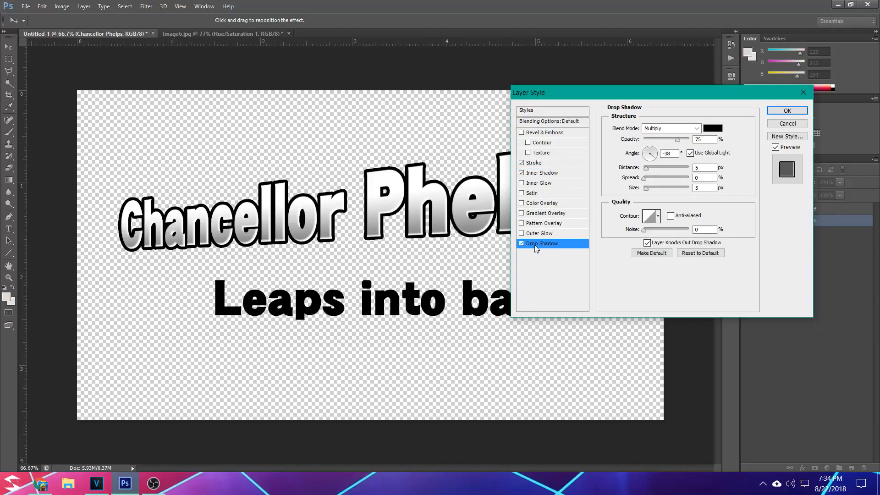
left_click(678, 128)
left_click(682, 136)
left_click_drag(677, 139, 689, 139)
left_click_drag(655, 170, 657, 171)
left_click(690, 153)
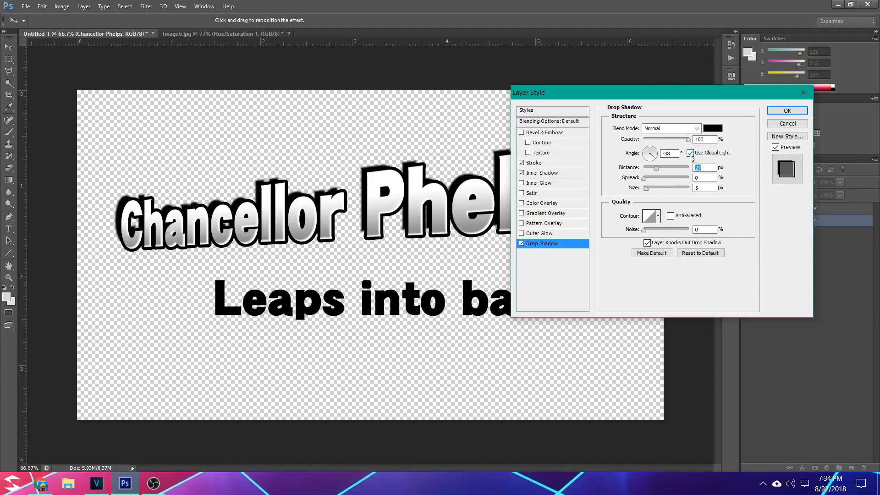
Step: Adjust the drop shadow's angle to 157° and its distance to 47 px, and apply the layer style
left_click(648, 154)
left_click(646, 155)
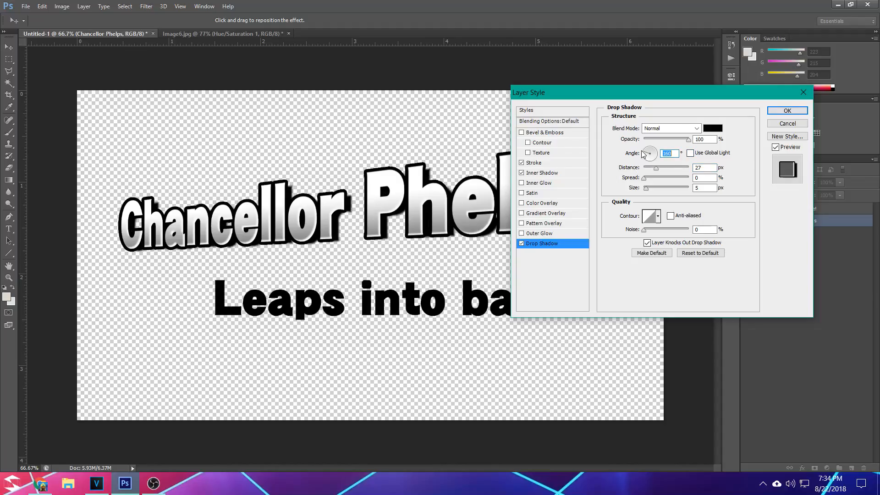
left_click(647, 155)
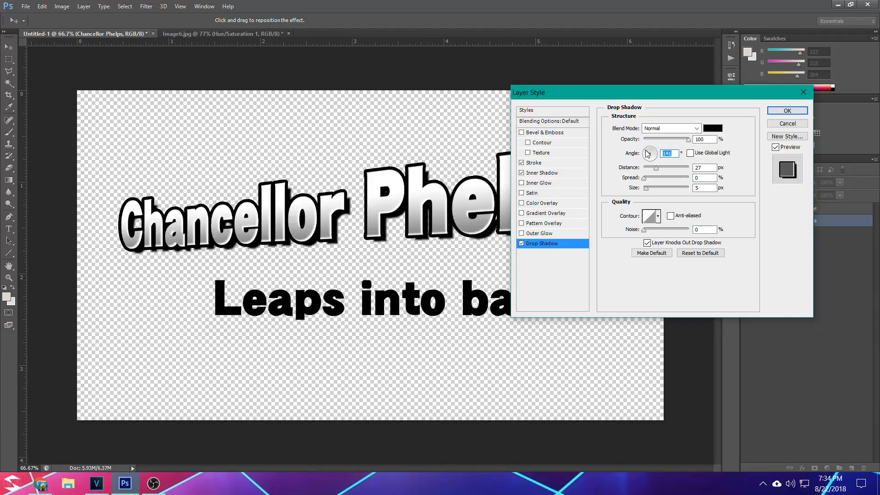
left_click_drag(657, 170, 663, 170)
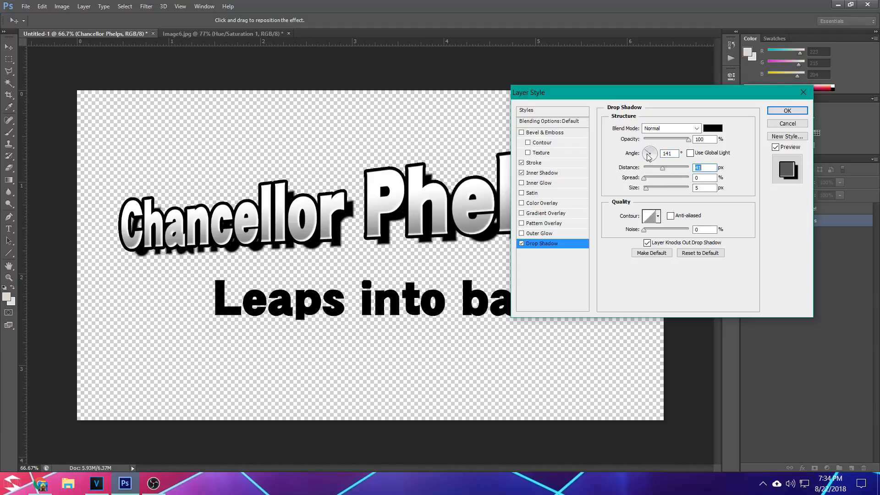
left_click(646, 155)
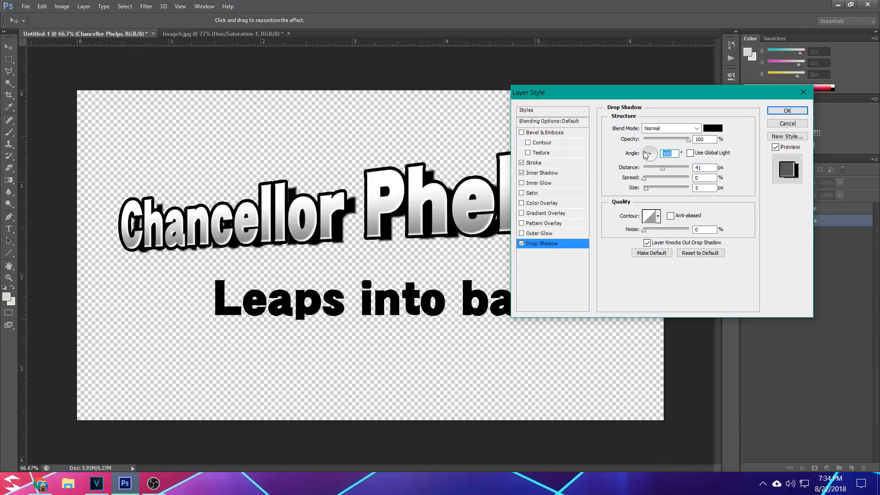
left_click_drag(646, 154, 647, 155)
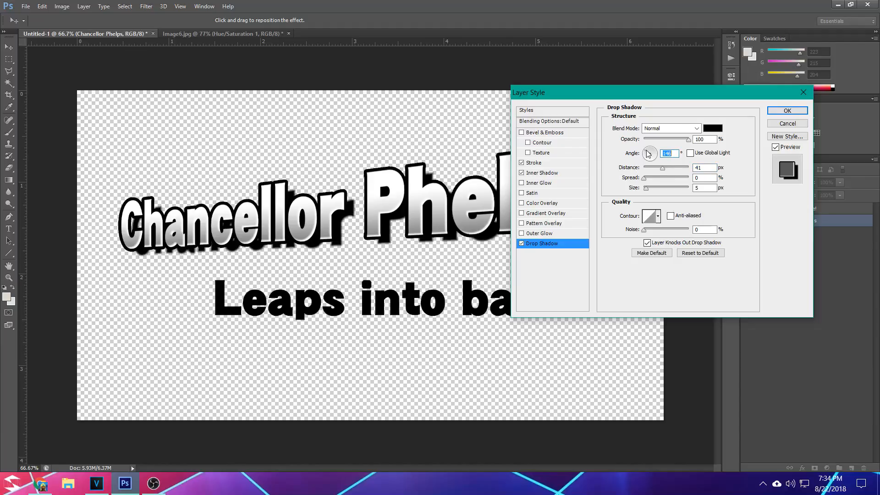
left_click(645, 151)
left_click(645, 155)
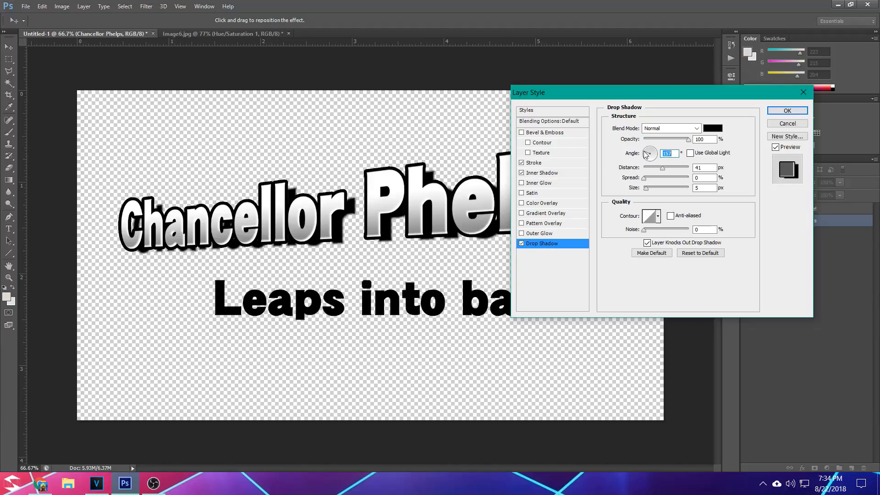
left_click_drag(663, 169, 666, 171)
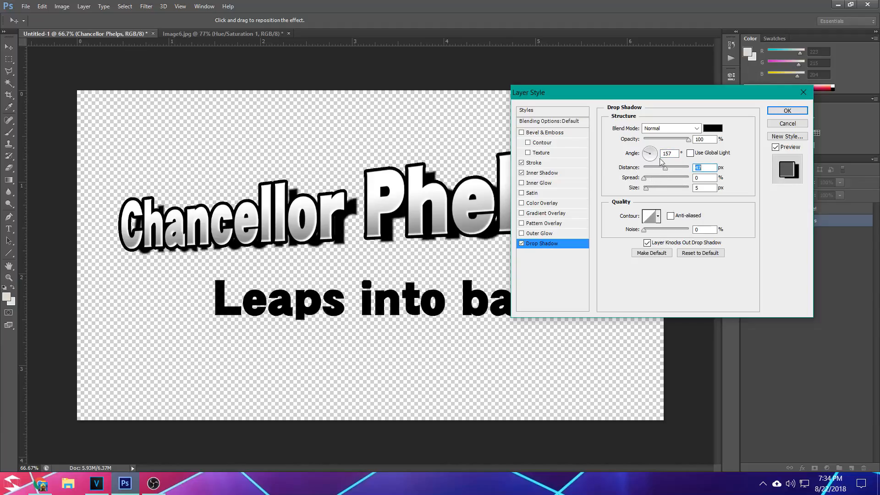
left_click_drag(702, 98, 649, 132)
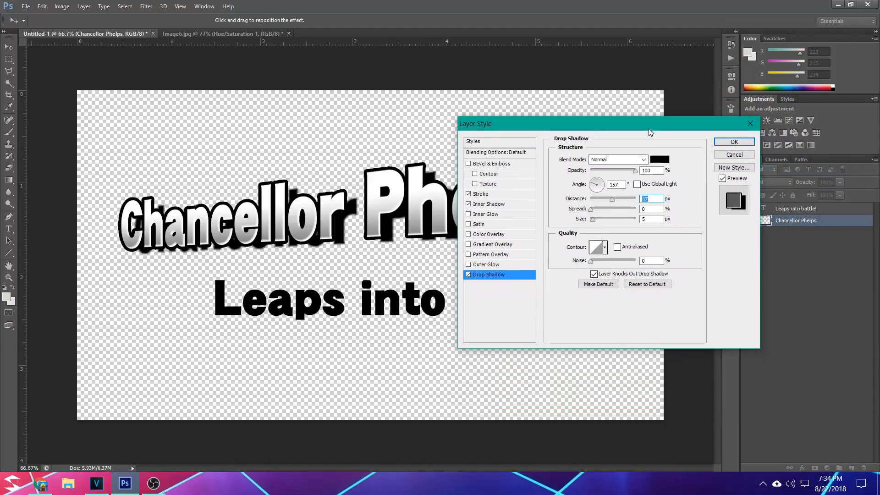
left_click(743, 146)
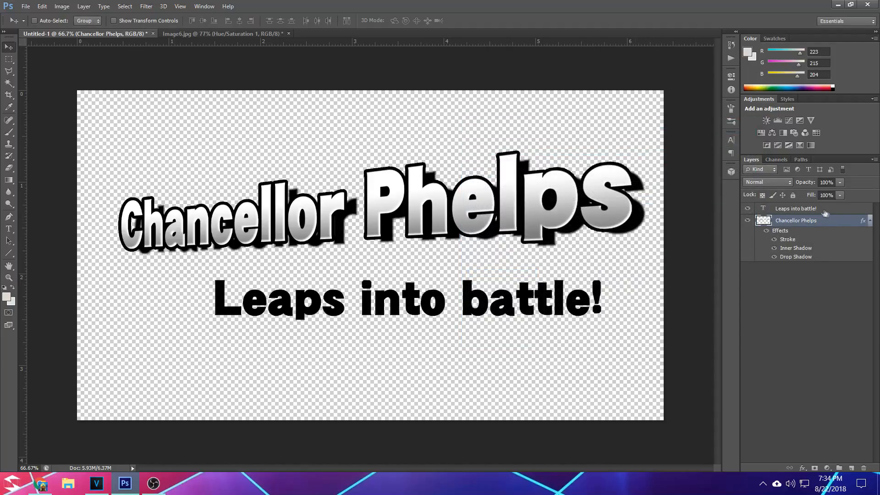
Step: Rasterize the "Leaps into battle!" text layer and select its pixels
left_click(813, 210)
right_click(814, 211)
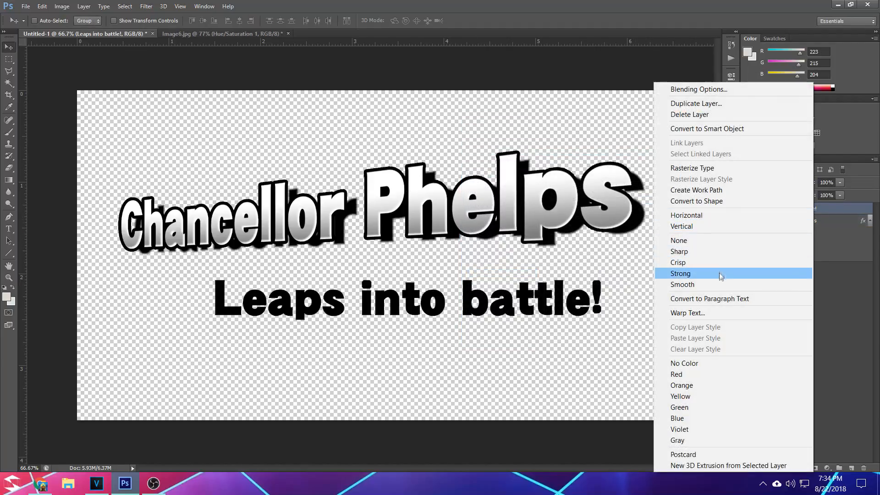
left_click(704, 169)
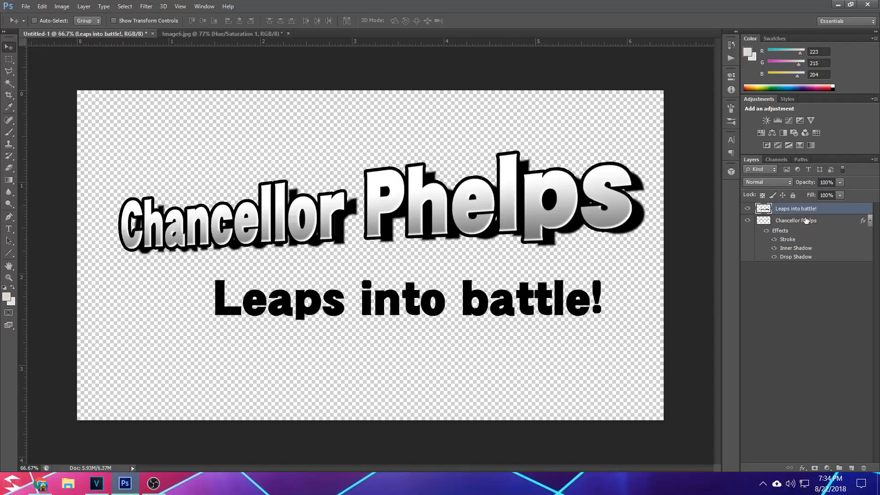
right_click(764, 213)
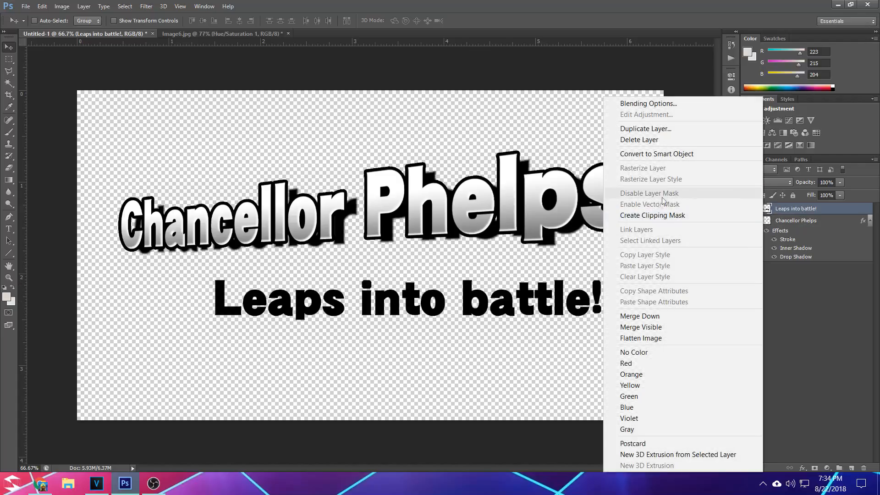
left_click(804, 297)
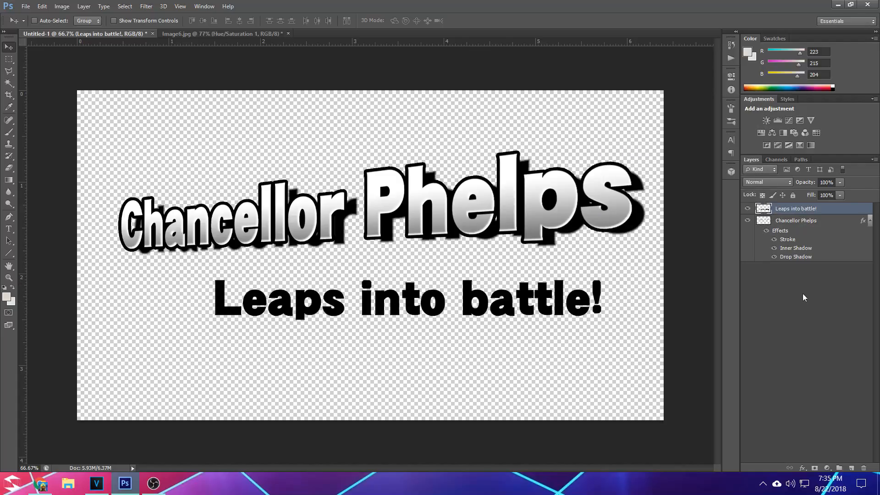
right_click(763, 210)
left_click(756, 189)
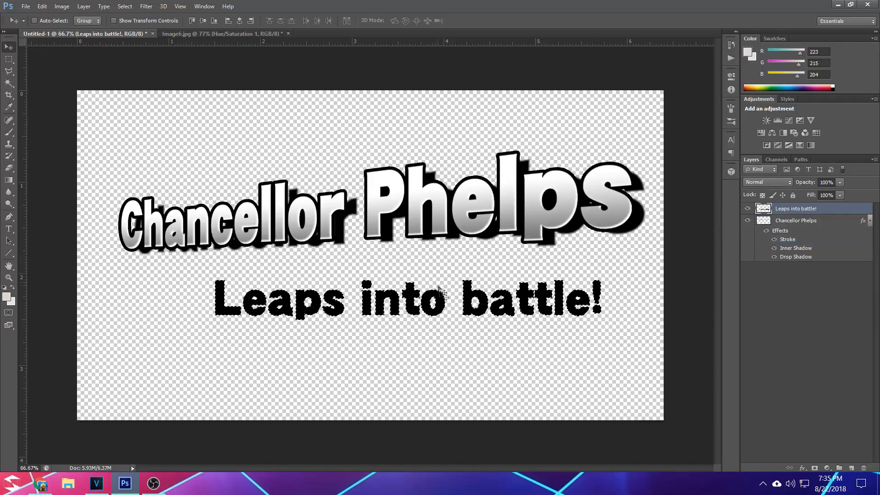
Step: Edit the Smash 1 gradient, changing its starting color stop to bright green 39f881
left_click(8, 180)
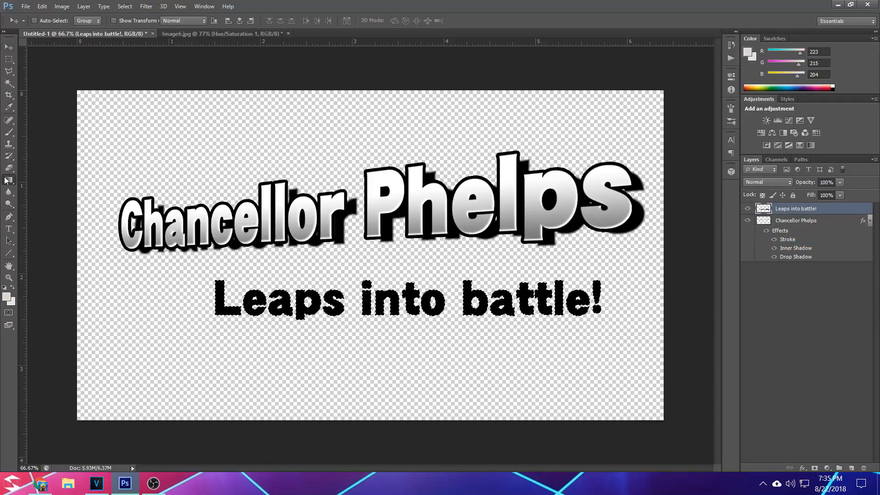
left_click(48, 21)
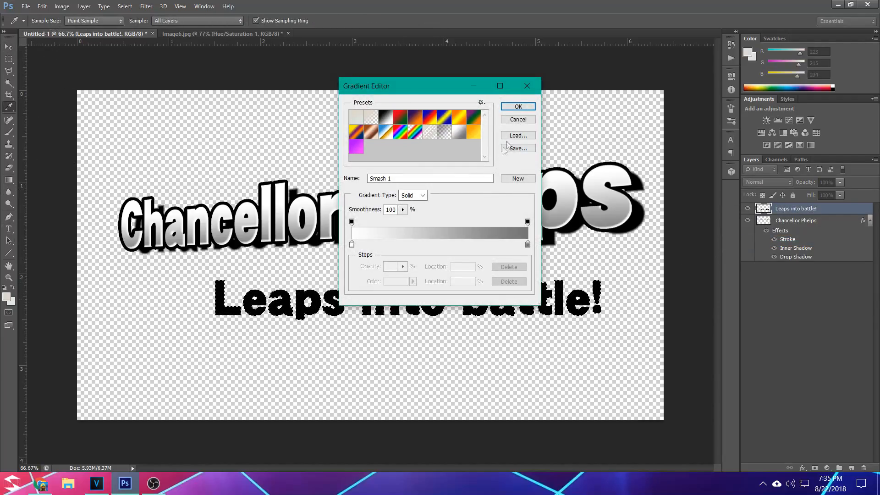
double_click(352, 243)
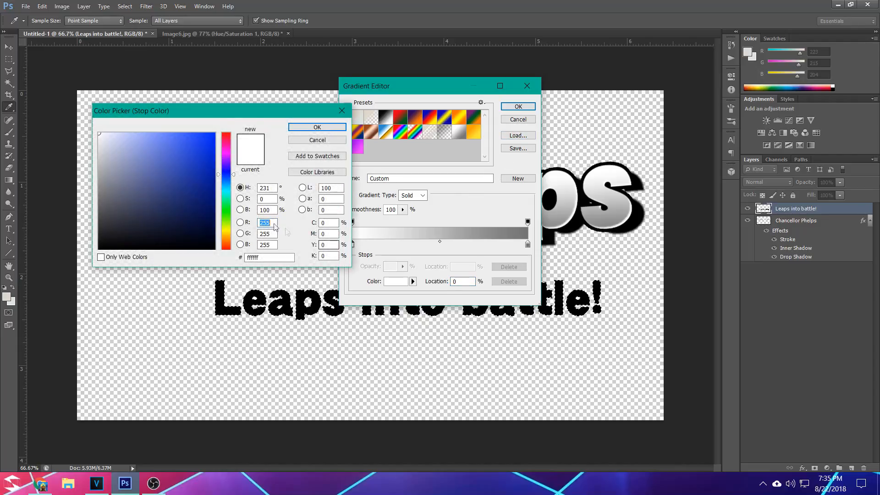
mouse_move(223, 205)
left_mouse_down()
mouse_move(228, 195)
mouse_move(232, 204)
left_mouse_up()
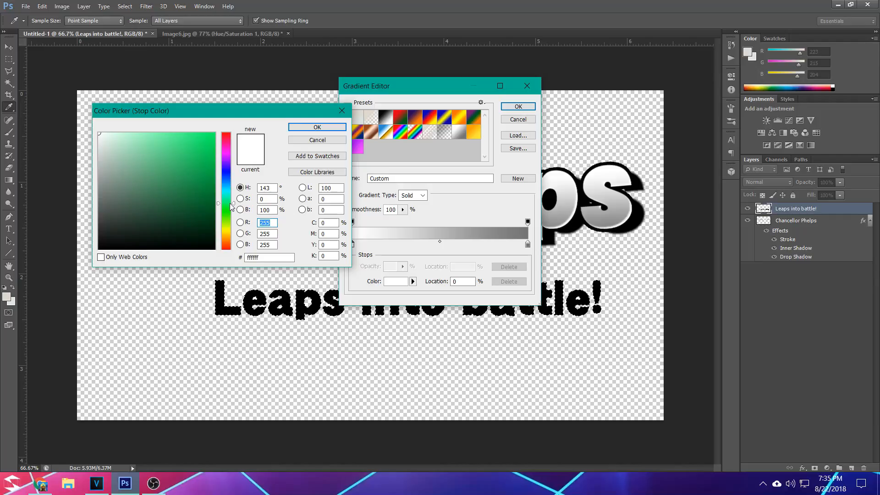
mouse_move(184, 144)
left_mouse_down()
mouse_move(181, 133)
mouse_move(188, 136)
left_mouse_up()
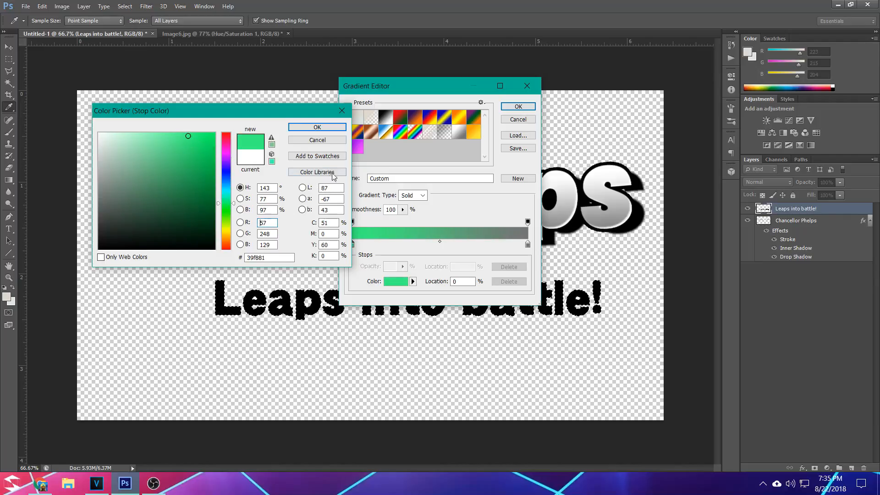
left_click(317, 127)
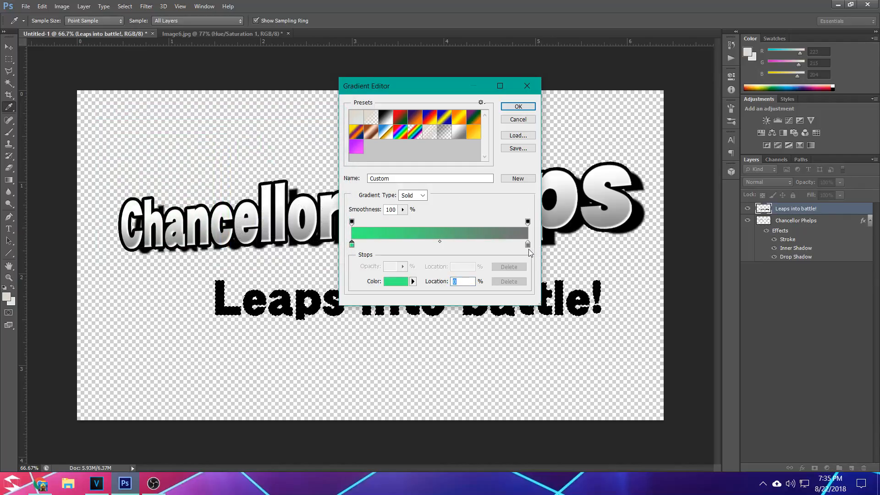
Step: Set the gradient's ending color stop to darker green 19bb43 and fill the selected tagline letters with the gradient
double_click(528, 244)
left_click(230, 209)
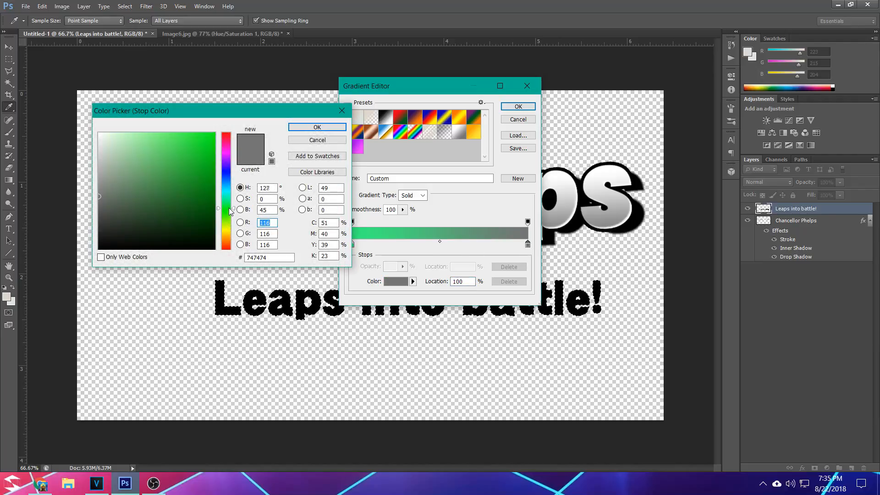
left_click(181, 152)
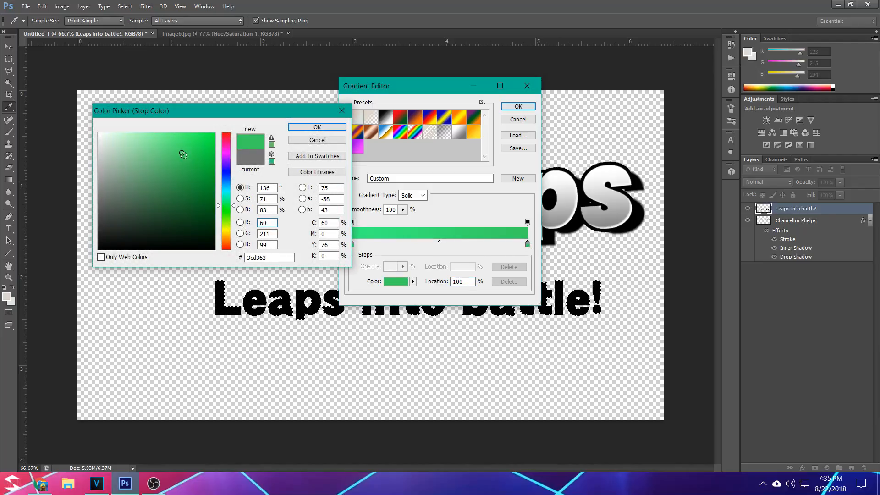
left_click(189, 161)
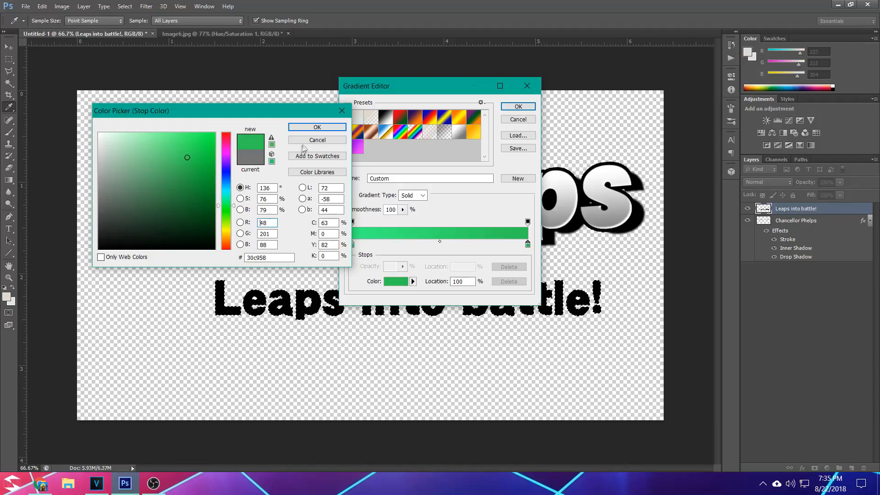
left_click_drag(178, 151, 181, 150)
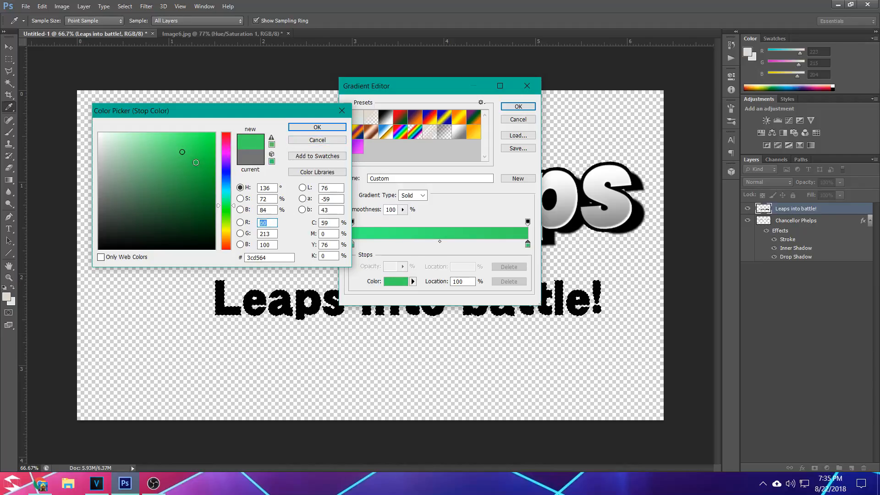
left_click(197, 162)
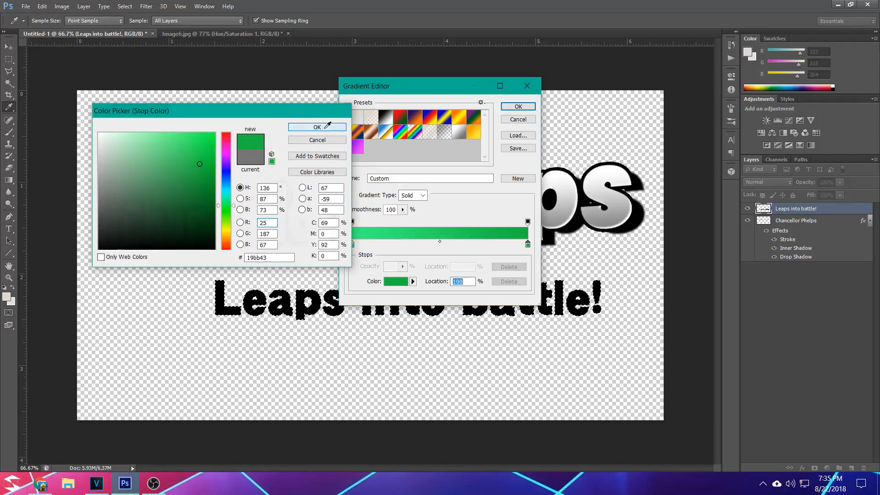
left_click(318, 126)
left_click(518, 107)
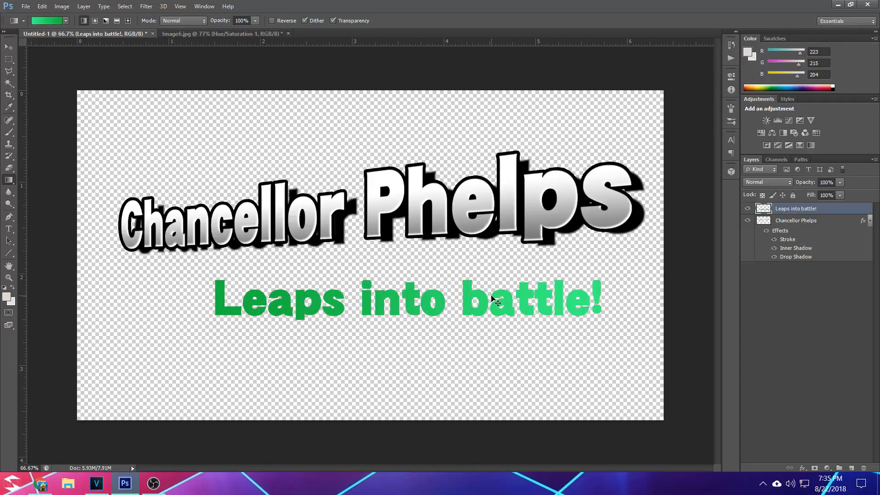
Step: Apply a Perspective transform to the "Leaps into battle!" tagline so it grows larger toward its right end, just beneath the name text
key("ctrl+t")
right_click(493, 306)
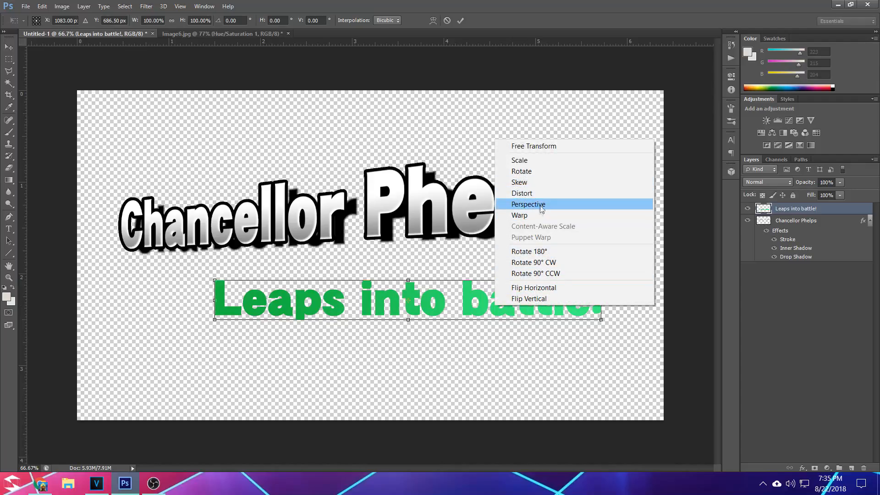
left_click(542, 207)
left_click_drag(603, 324, 586, 296)
left_click(460, 20)
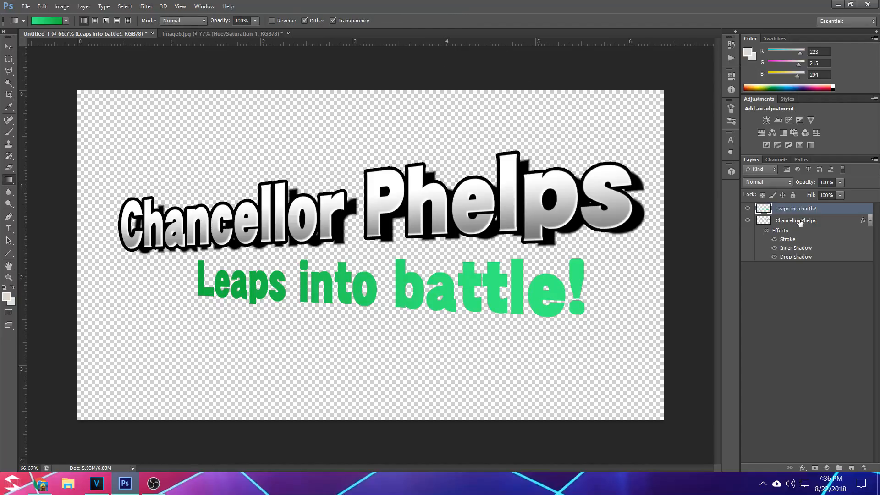
Step: Copy the layer style from the name text layer and paste it onto the "Leaps into battle!" layer
left_click(800, 222)
right_click(800, 222)
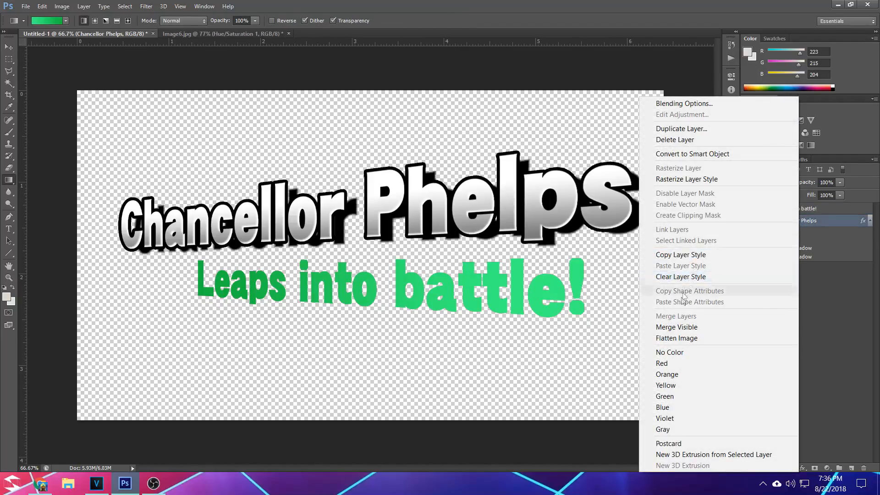
left_click(683, 254)
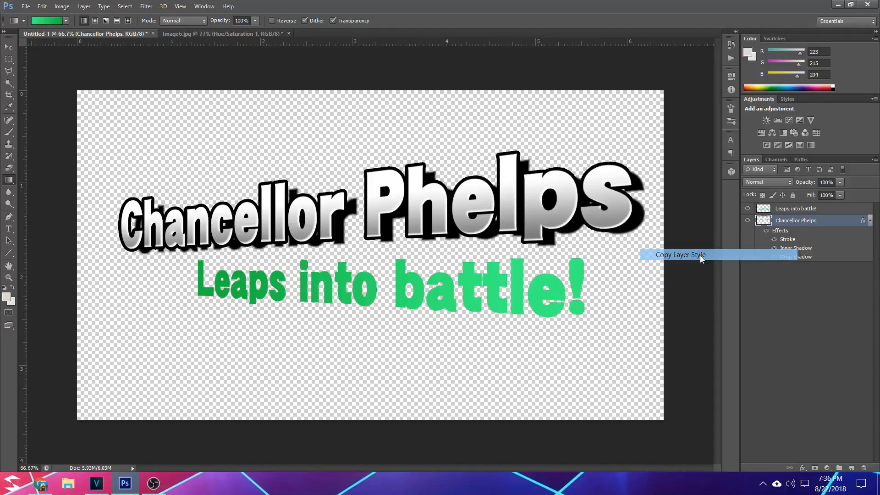
left_click(799, 208)
right_click(800, 209)
left_click(738, 262)
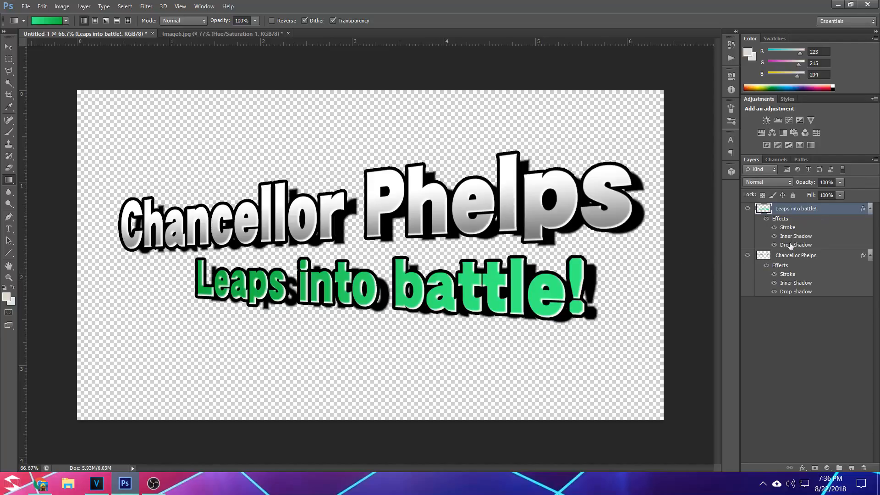
Step: Change the tagline's drop shadow angle so it falls right and slightly upward, and move the tagline down and left, clear of the name
double_click(788, 245)
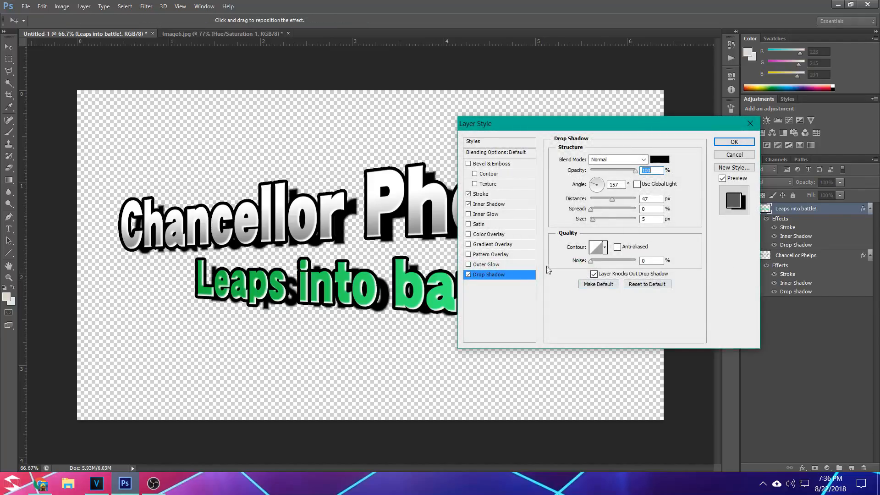
left_click(594, 188)
mouse_move(601, 188)
left_mouse_down()
mouse_move(592, 190)
mouse_move(605, 202)
left_mouse_up()
left_click(734, 142)
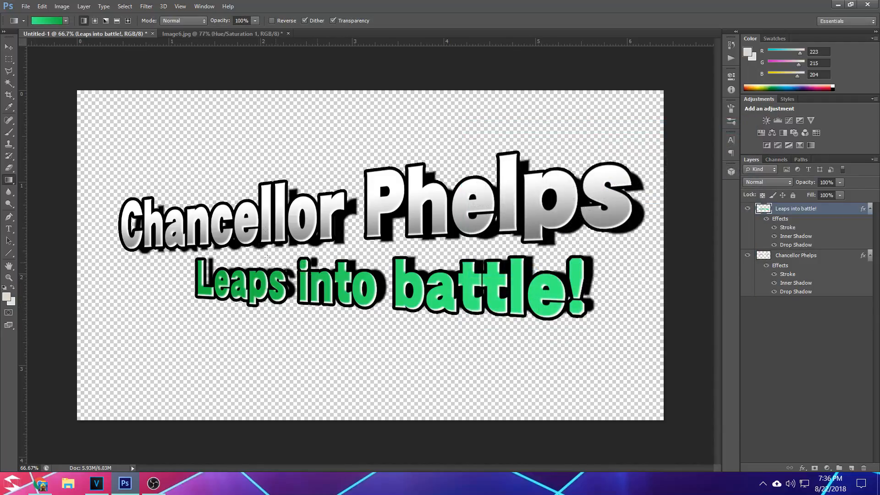
key("v")
left_click_drag(414, 293, 383, 310)
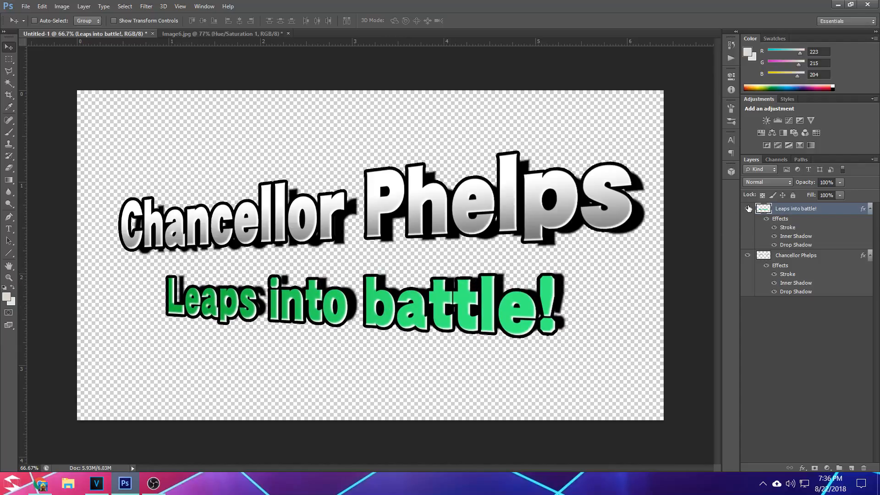
Step: Hide the "Leaps into battle!" layer and move the name text down to the vertical middle of the canvas
left_click(748, 209)
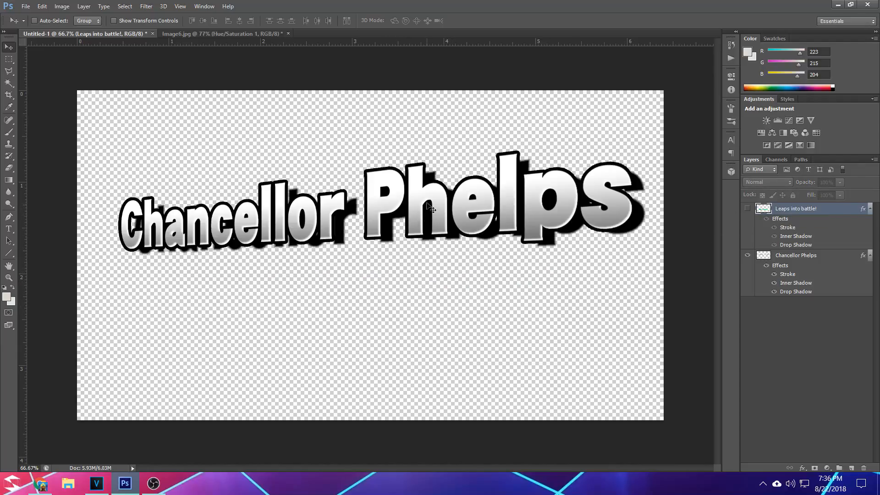
left_click(796, 257)
left_click_drag(512, 210, 507, 246)
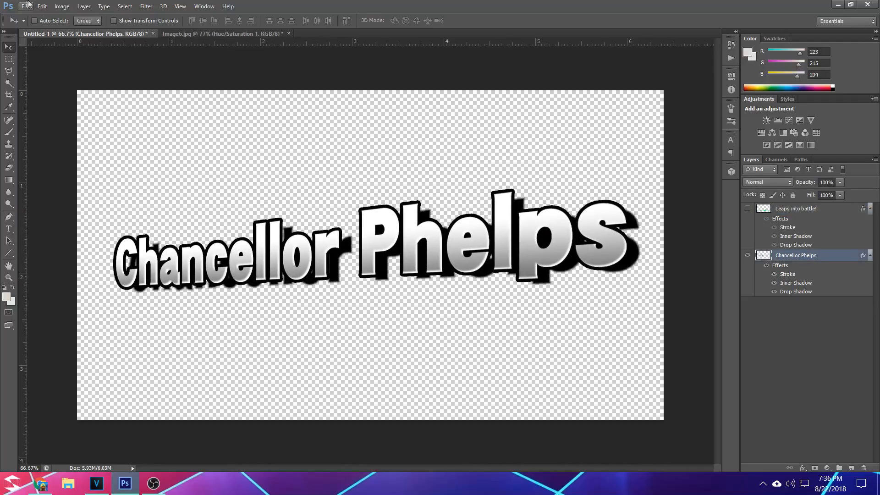
Step: Save a PNG copy of the name text as "Swimmer text 1" in the Downloads folder
left_click(26, 6)
left_click(86, 144)
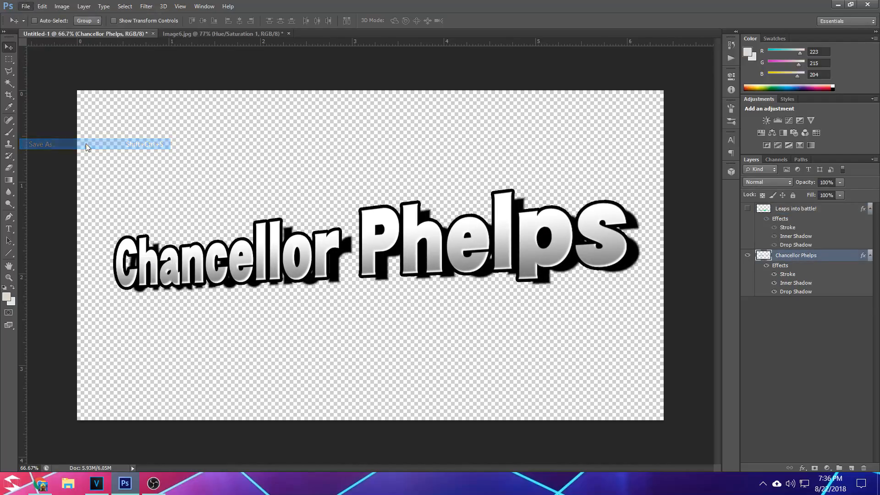
left_click(415, 290)
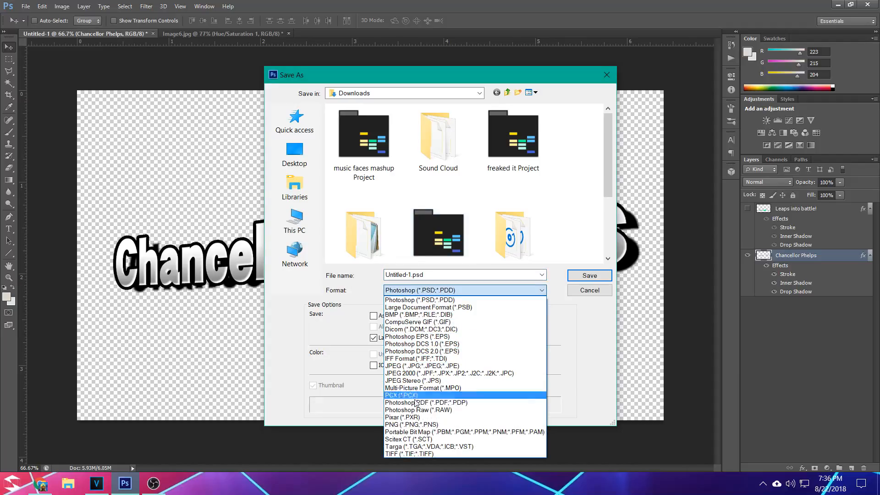
left_click(411, 425)
key("BackSpace")
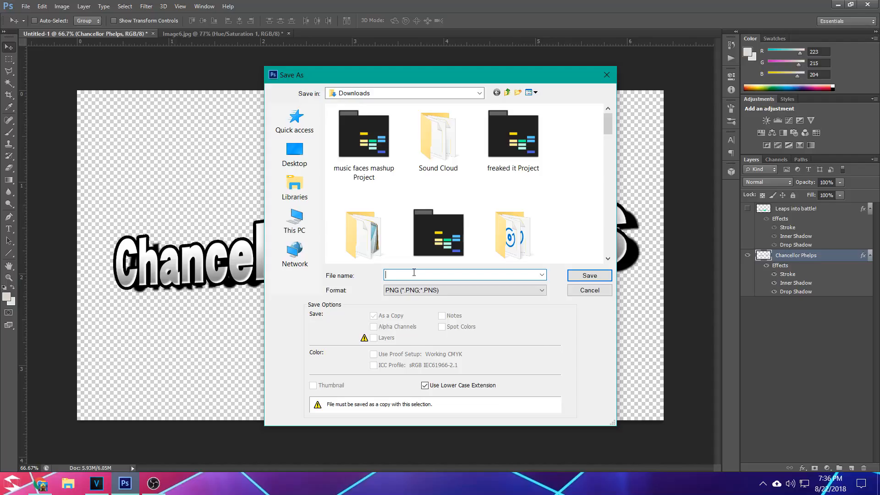
type("Swimmer")
left_click(414, 274)
type("text2")
left_click(585, 274)
left_click(471, 152)
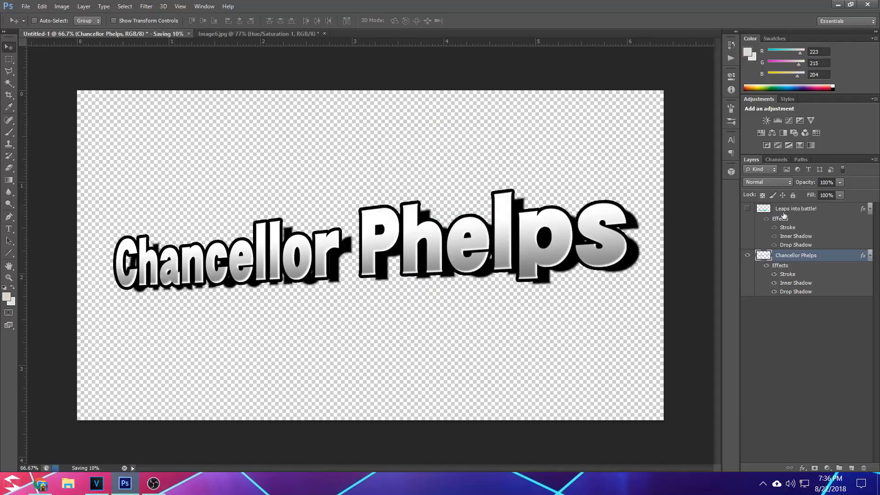
Step: Hide the name layer, show the "Leaps into battle!" layer and move the tagline up to the middle of the canvas
left_click(749, 257)
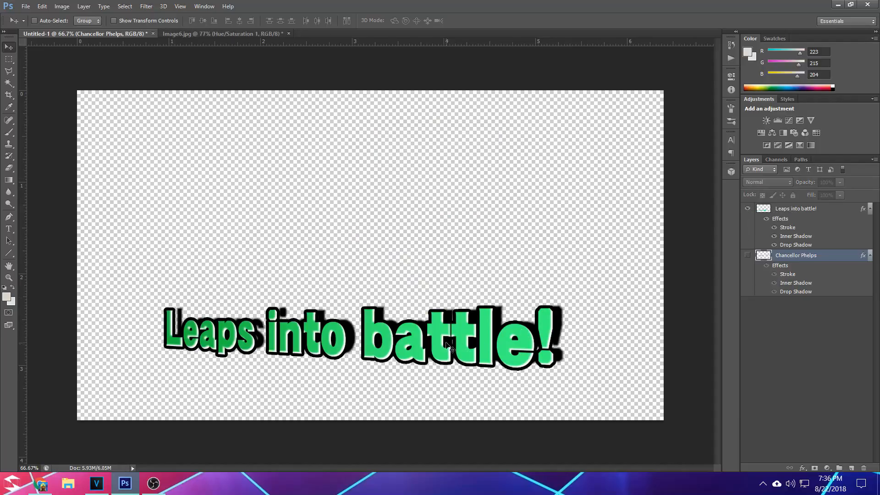
left_click(793, 212)
left_click_drag(370, 335, 377, 262)
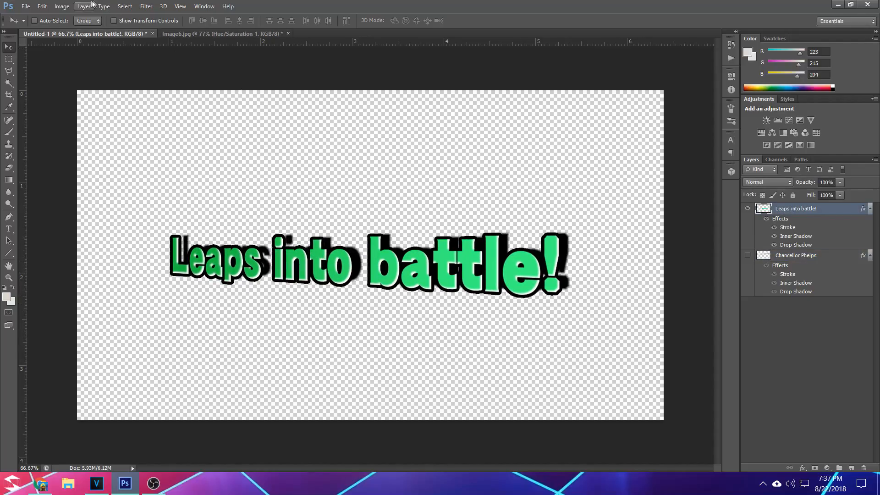
Step: Save a PNG copy of the tagline as "Swimmer text 2" in the Downloads folder
left_click(26, 6)
left_click(52, 144)
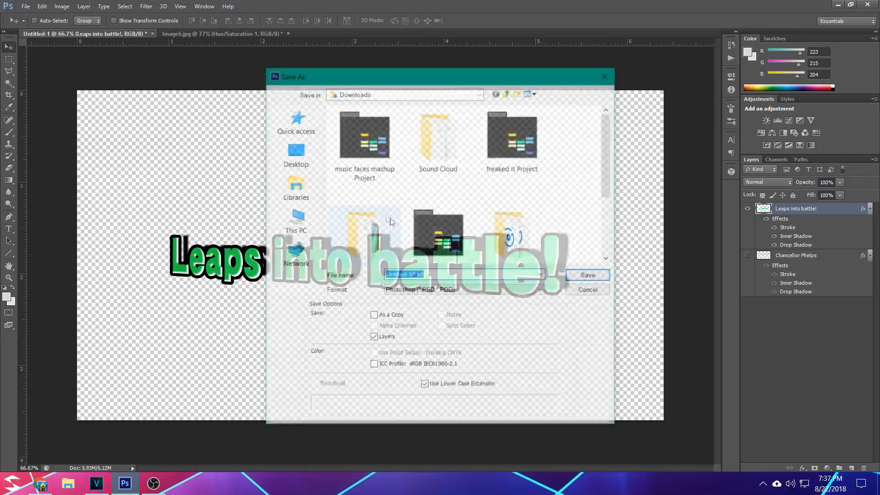
left_click(421, 291)
left_click(409, 424)
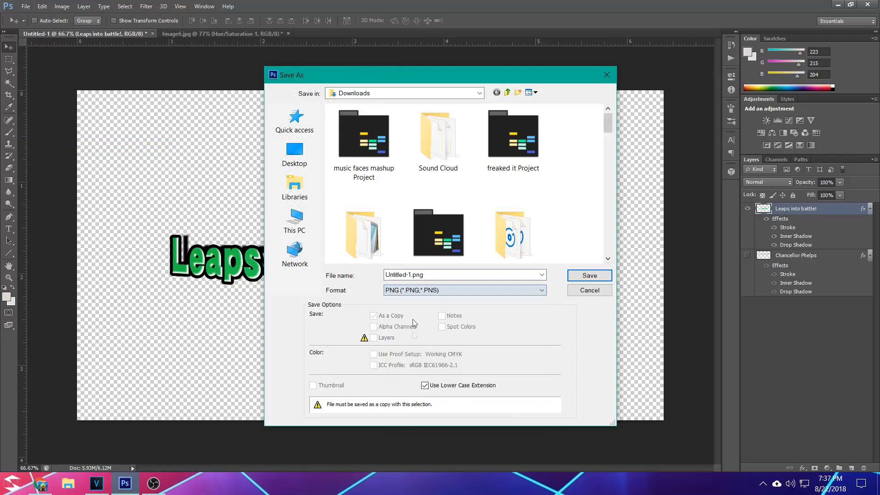
triple_click(417, 274)
key("BackSpace")
type("Swimmer text")
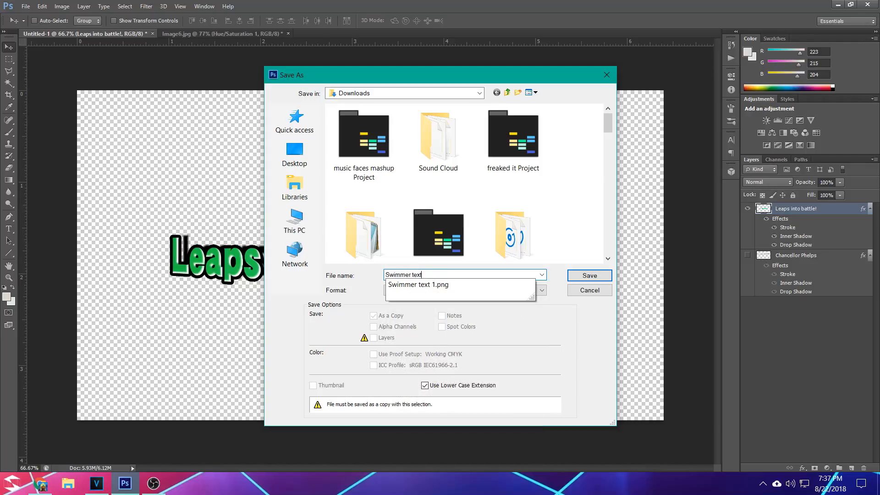
type(" 2")
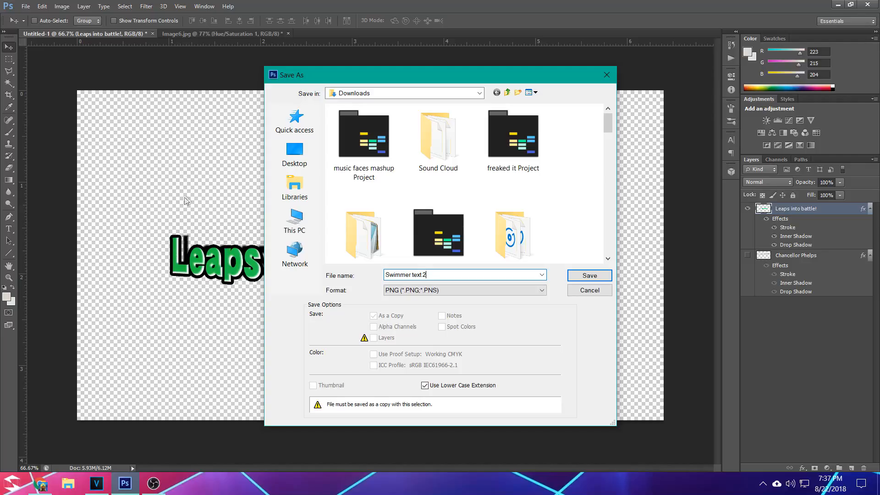
left_click(589, 275)
left_click(458, 153)
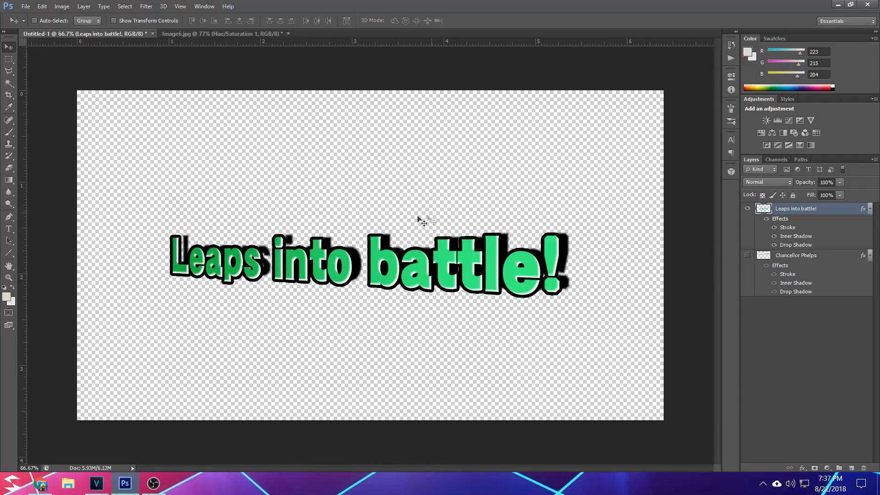
Step: Open the wide black ink-splatter PNG from the Downloads folder and choose the Eraser tool
left_click(25, 6)
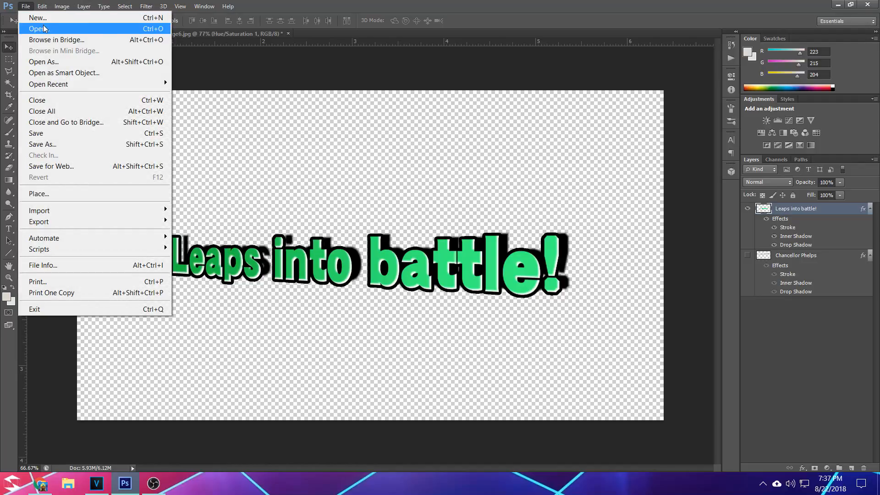
left_click(48, 32)
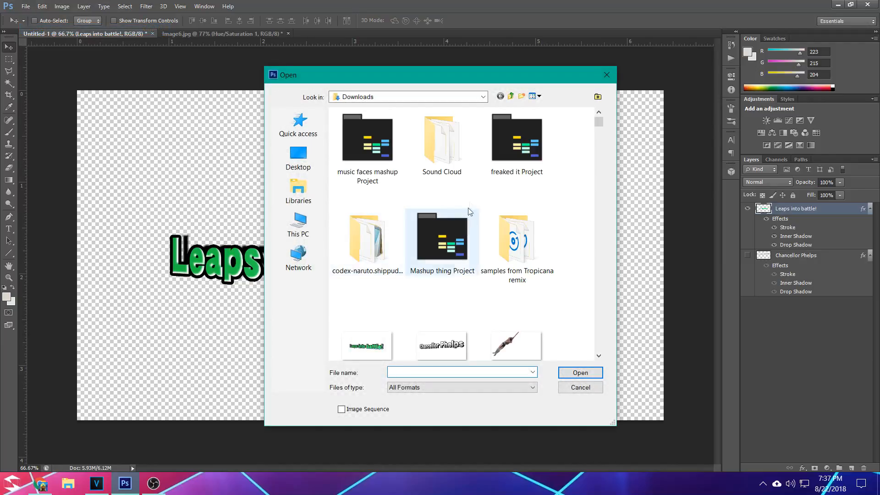
scroll(483, 221, "down", 10)
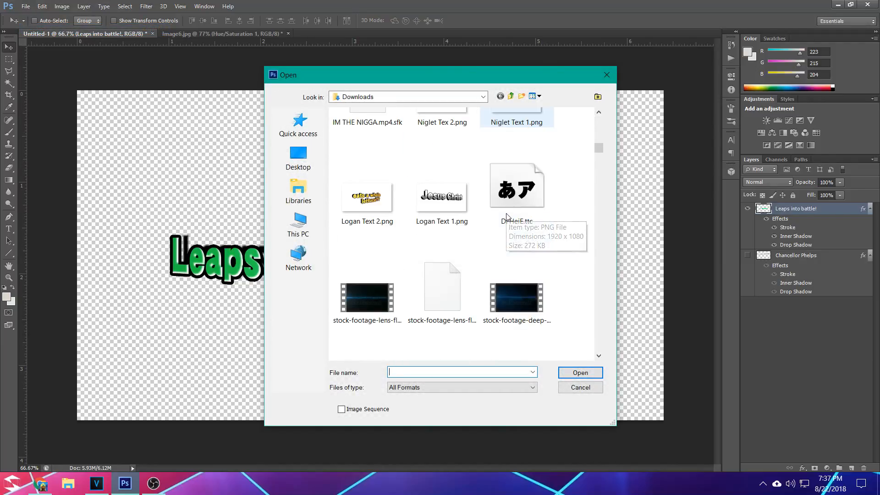
scroll(501, 234, "down", 3)
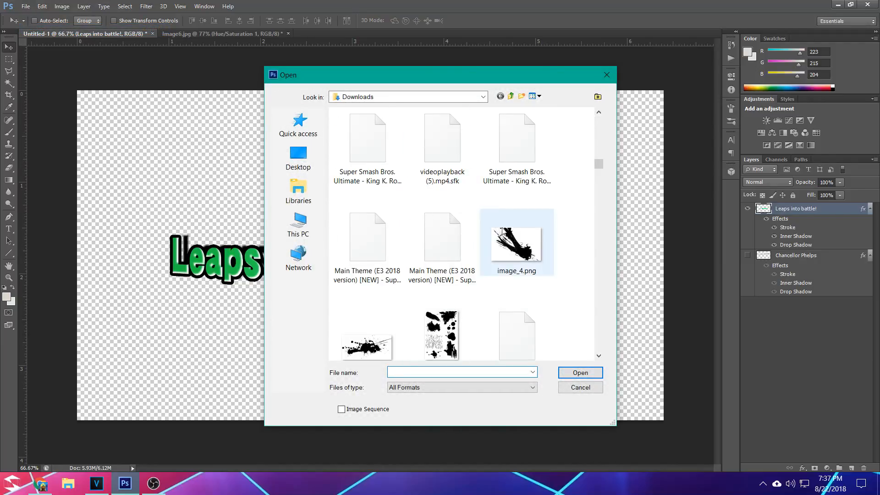
left_click(508, 241)
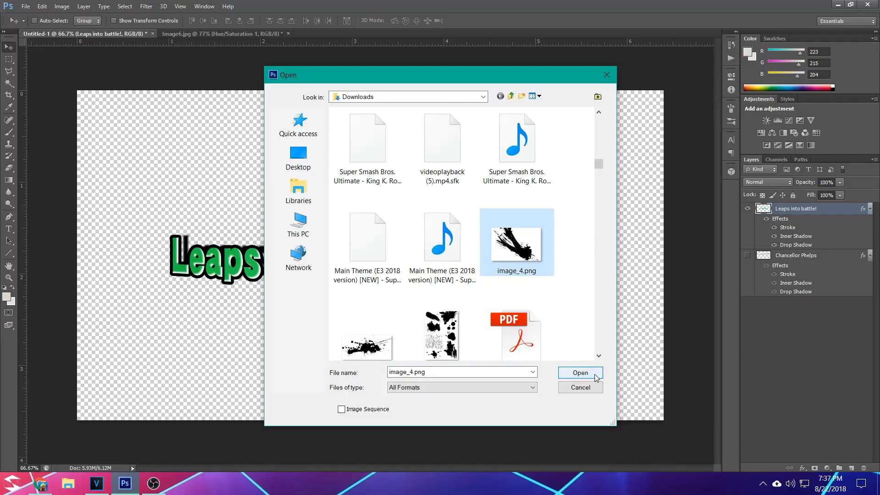
left_click(366, 336)
left_click(579, 372)
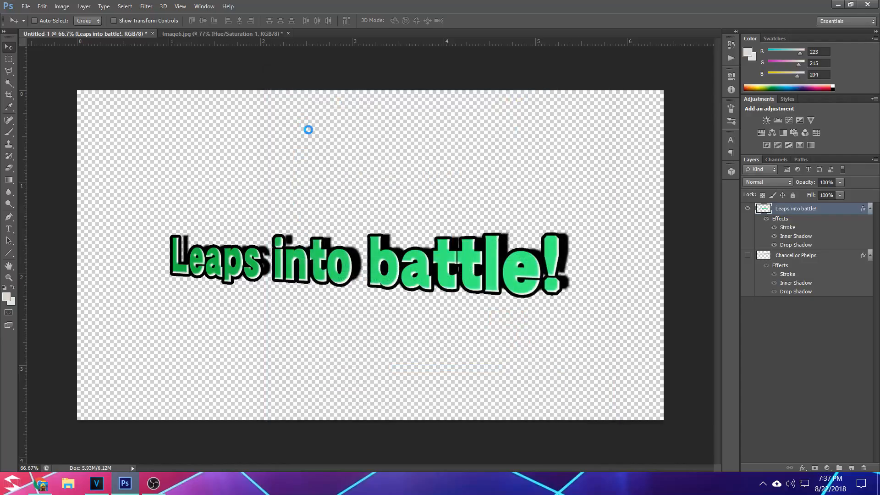
mouse_move(371, 243)
left_mouse_down()
mouse_move(396, 259)
mouse_move(375, 251)
left_mouse_up()
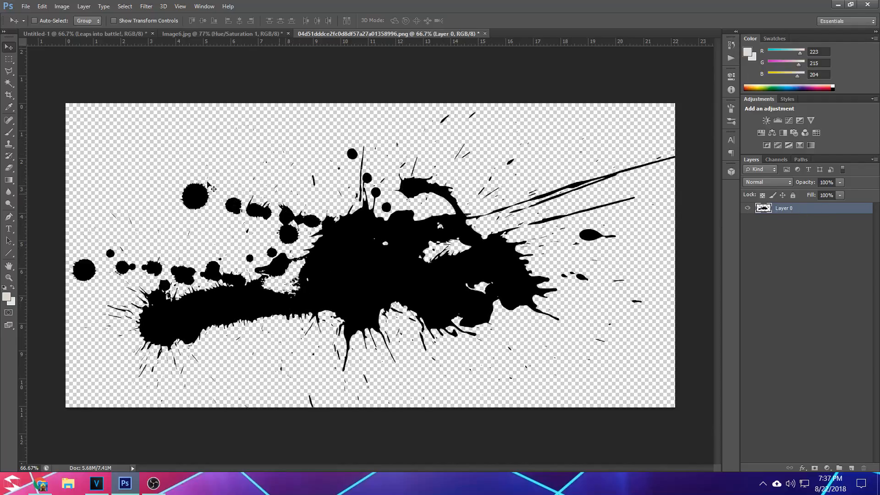
left_click(9, 168)
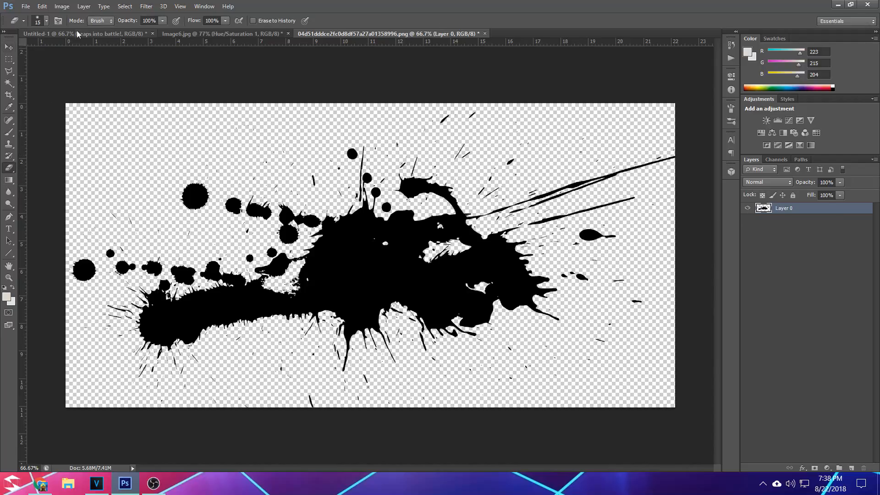
Step: Erase the outlying droplets and long streaks around the ink splatter, using an eraser brush enlarged to 200 px
left_click(46, 22)
left_click(37, 93)
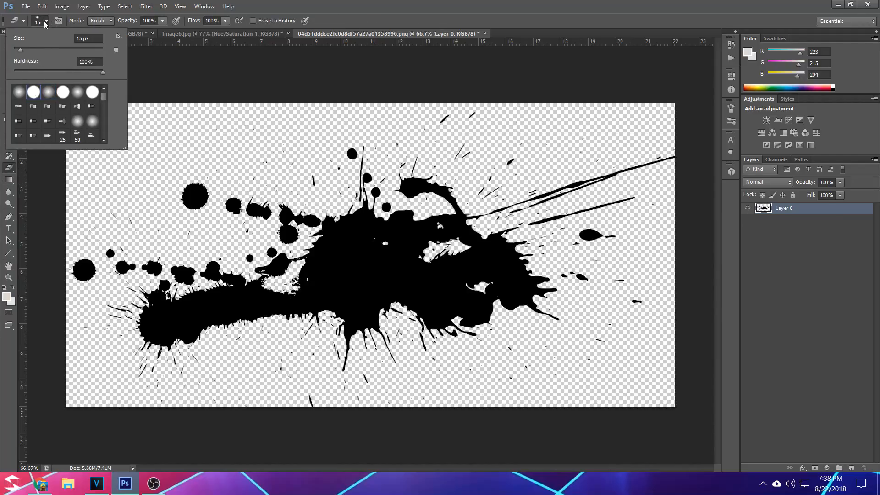
left_click(90, 100)
key("bracketright")
key("bracketright")
key("bracketright")
key("bracketright")
key("bracketright")
key("bracketright")
key("bracketright")
key("bracketright")
key("bracketright")
key("bracketright")
key("bracketright")
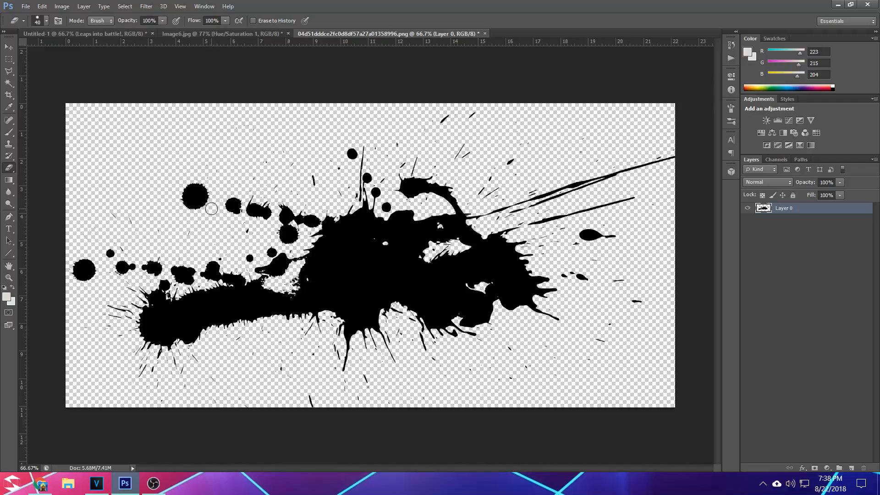
mouse_move(198, 202)
left_mouse_down()
mouse_move(212, 189)
mouse_move(233, 203)
mouse_move(240, 199)
left_mouse_up()
mouse_move(265, 152)
left_mouse_down()
mouse_move(344, 143)
mouse_move(315, 165)
mouse_move(321, 155)
mouse_move(285, 159)
mouse_move(115, 236)
mouse_move(101, 272)
mouse_move(103, 263)
mouse_move(142, 257)
left_mouse_up()
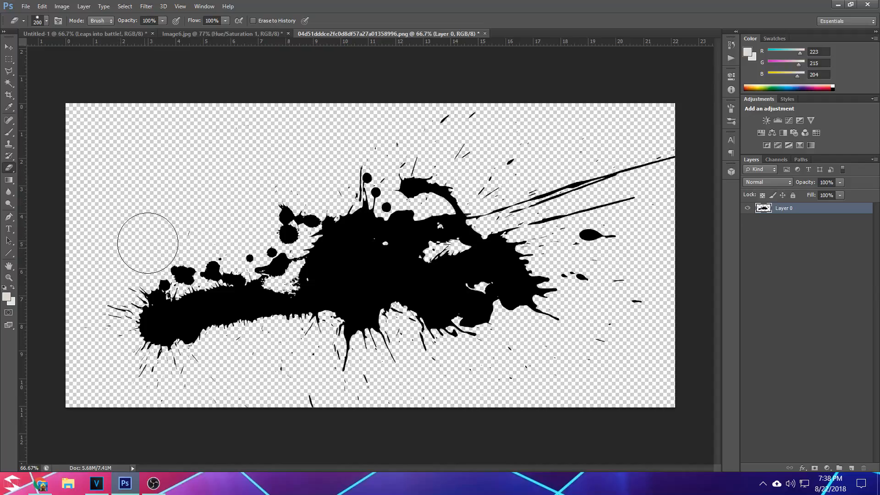
mouse_move(555, 184)
left_mouse_down()
mouse_move(638, 175)
mouse_move(591, 205)
mouse_move(604, 242)
mouse_move(583, 286)
mouse_move(624, 285)
mouse_move(602, 336)
mouse_move(641, 266)
mouse_move(671, 176)
mouse_move(680, 174)
mouse_move(598, 358)
mouse_move(519, 369)
mouse_move(423, 411)
mouse_move(320, 402)
mouse_move(279, 380)
mouse_move(226, 391)
mouse_move(140, 387)
mouse_move(130, 397)
mouse_move(90, 354)
mouse_move(83, 324)
mouse_move(91, 299)
mouse_move(79, 274)
mouse_move(115, 235)
mouse_move(193, 183)
mouse_move(199, 225)
mouse_move(231, 154)
mouse_move(342, 127)
mouse_move(472, 118)
mouse_move(372, 134)
mouse_move(411, 132)
mouse_move(356, 146)
mouse_move(349, 170)
mouse_move(338, 135)
mouse_move(328, 140)
mouse_move(374, 148)
mouse_move(368, 167)
mouse_move(345, 149)
mouse_move(395, 160)
mouse_move(467, 136)
mouse_move(555, 157)
left_mouse_up()
Step: Rotate the splatter about 12.8° clockwise with Free Transform and shift it slightly up and to the right
key("v")
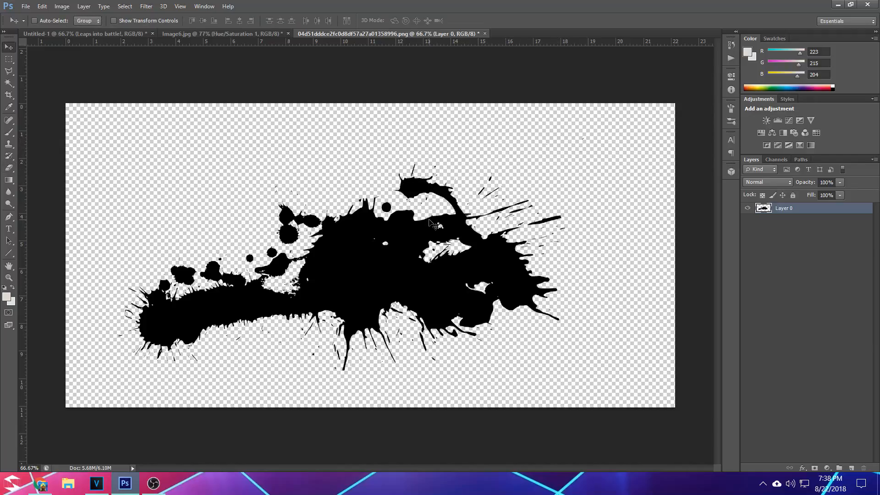
key("ctrl+t")
mouse_move(617, 262)
left_mouse_down()
mouse_move(637, 290)
mouse_move(640, 329)
left_mouse_up()
left_click_drag(397, 279, 431, 262)
Step: Warp the splatter so its middle bulges upward, its outline widens and its lower drips slant down to the left
right_click(431, 262)
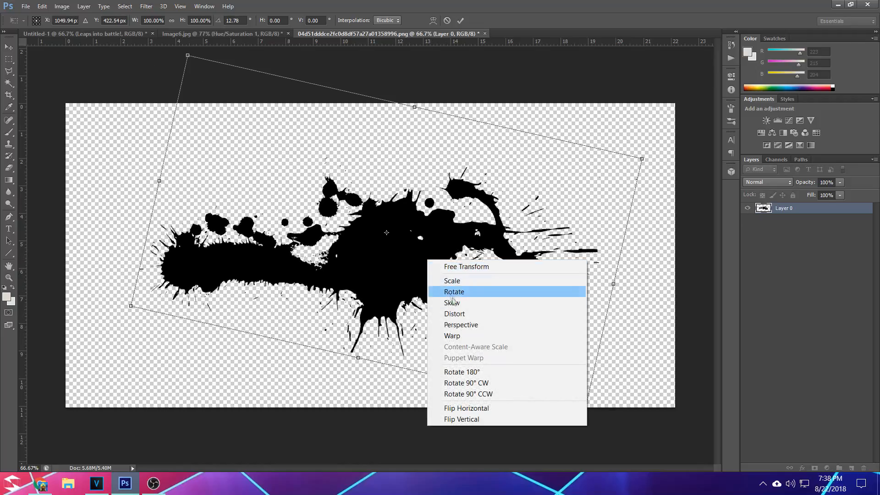
left_click(452, 336)
left_click_drag(298, 304, 299, 293)
left_click_drag(314, 240, 313, 205)
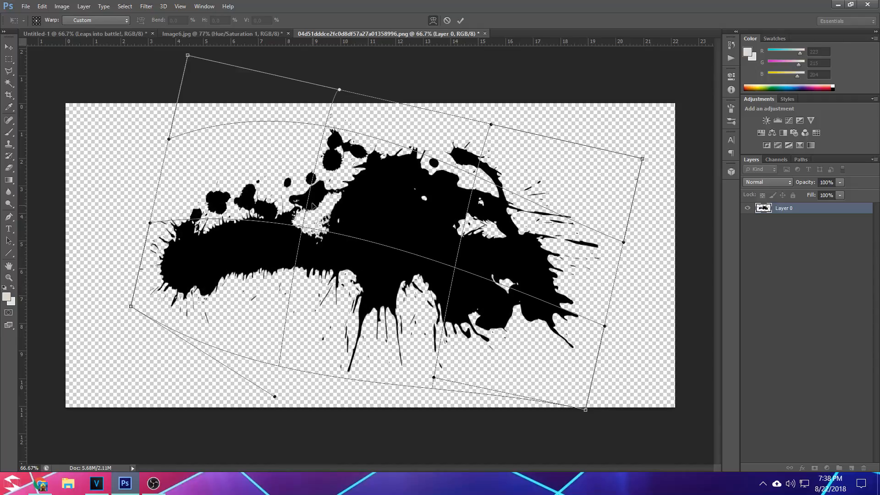
left_click_drag(320, 264, 319, 303)
left_click_drag(320, 303, 283, 202)
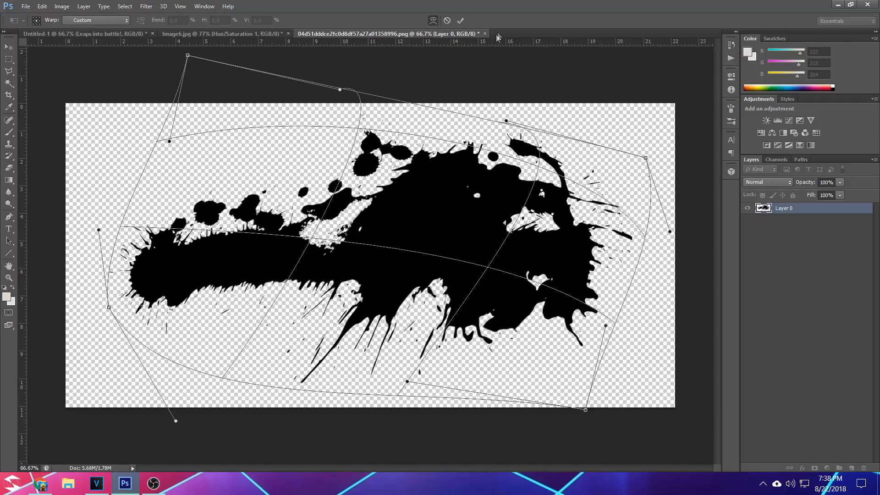
left_click(463, 19)
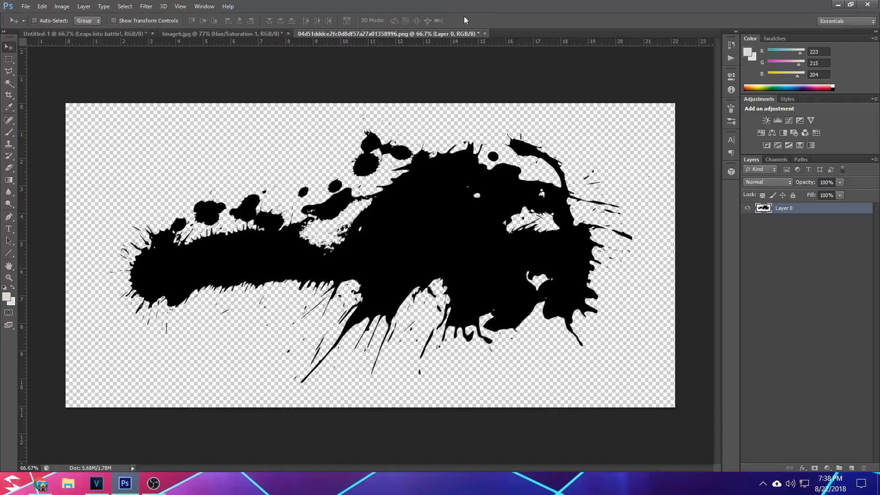
Step: Select the left half of the splatter with a rectangular marquee, warp it upward into a thicker shape and deselect it
left_click(9, 59)
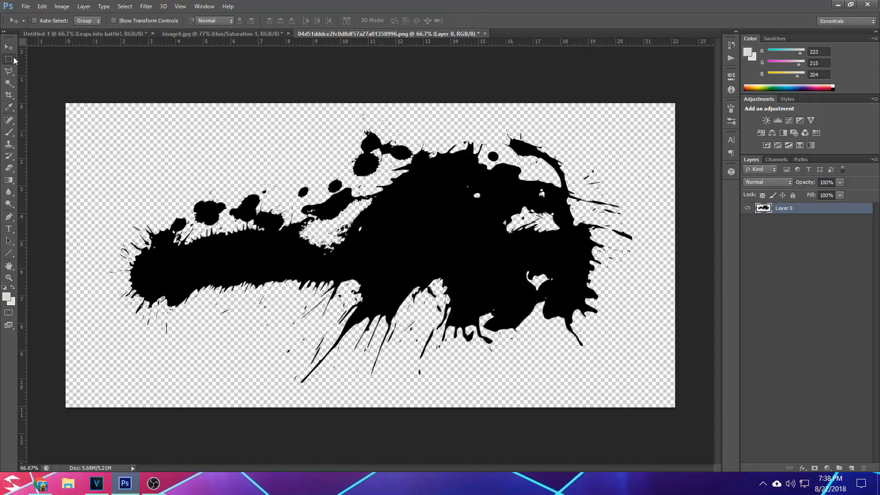
left_click_drag(143, 274, 450, 366)
left_click(228, 276)
left_click_drag(108, 197, 426, 366)
key("ctrl+t")
right_click(308, 282)
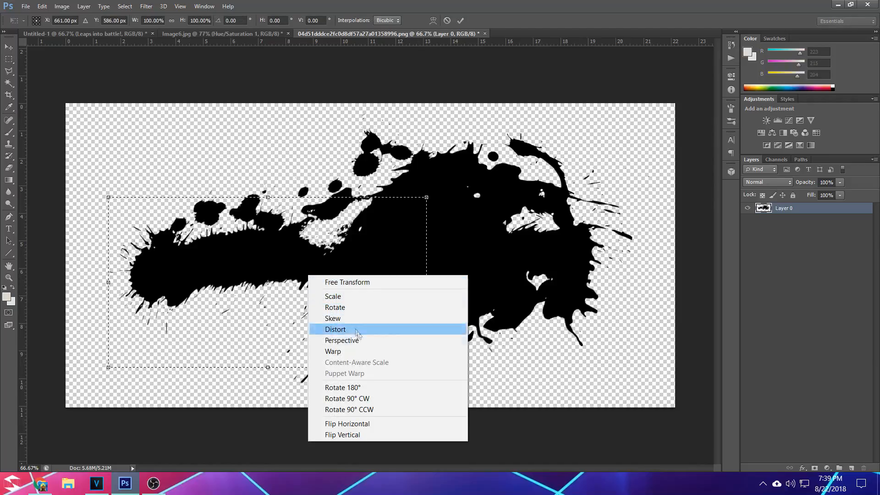
left_click(354, 353)
left_click_drag(271, 308, 392, 254)
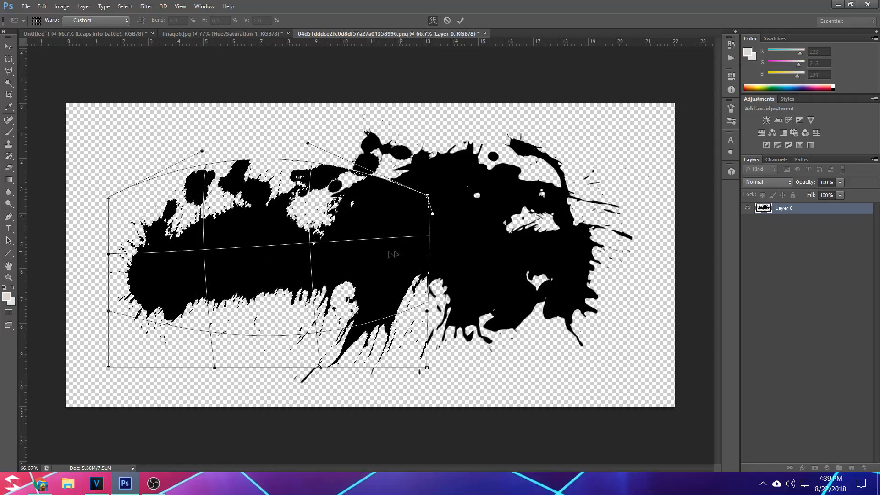
left_click(460, 20)
key("ctrl+d")
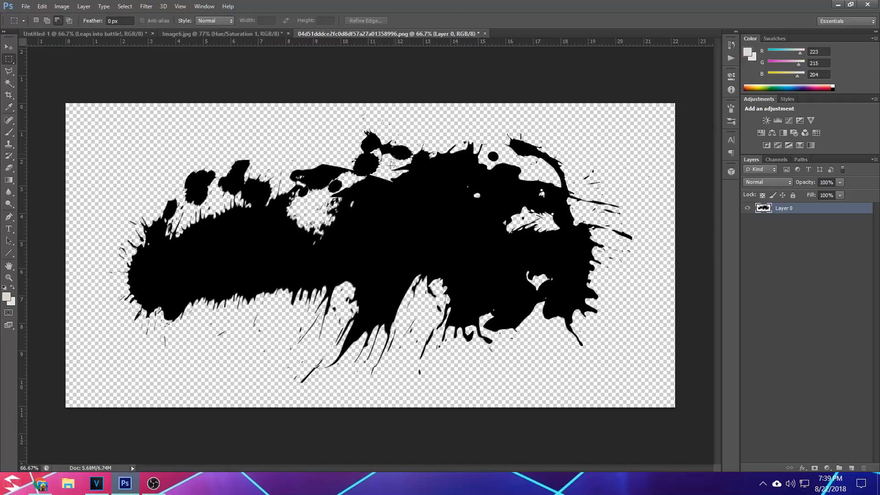
Step: Erase the straight horizontal seam and loose specks below the small oval droplet left of the splatter's centre, using a reduced eraser brush
left_click(9, 169)
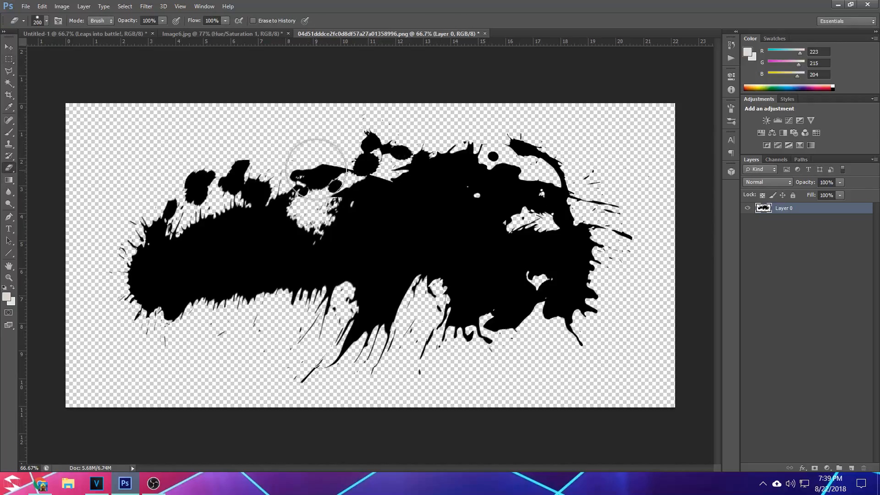
key("ctrl+plus")
key("ctrl+plus")
key("ctrl+plus")
scroll(320, 149, "up", 10)
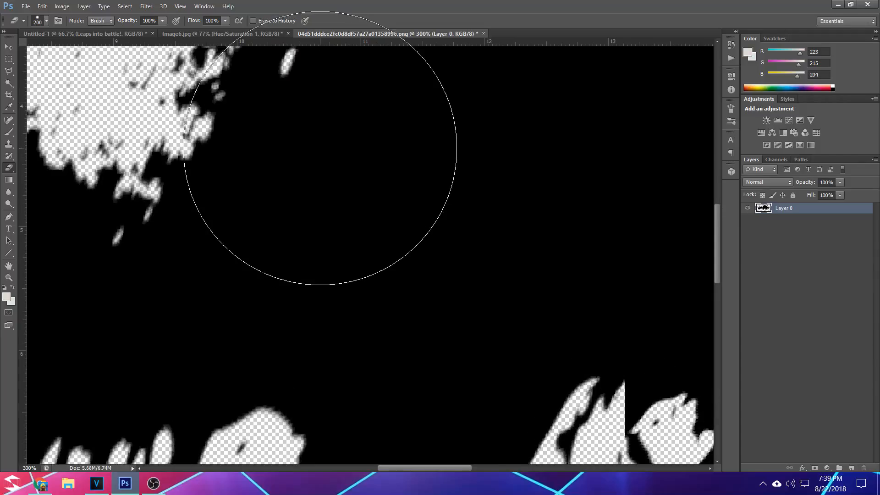
key("bracketleft")
key("bracketleft")
key("bracketleft")
key("bracketleft")
key("bracketleft")
key("bracketleft")
key("bracketleft")
key("bracketleft")
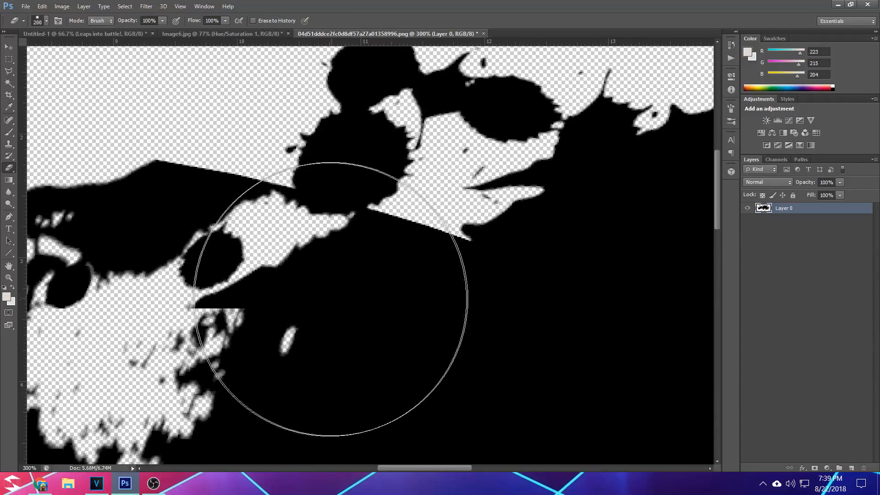
key("bracketleft")
key("bracketleft")
left_click(199, 313)
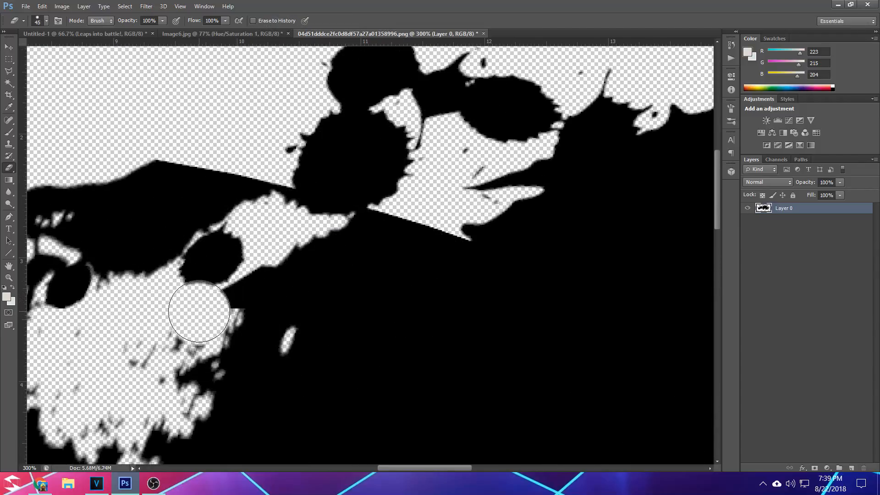
key("ctrl+z")
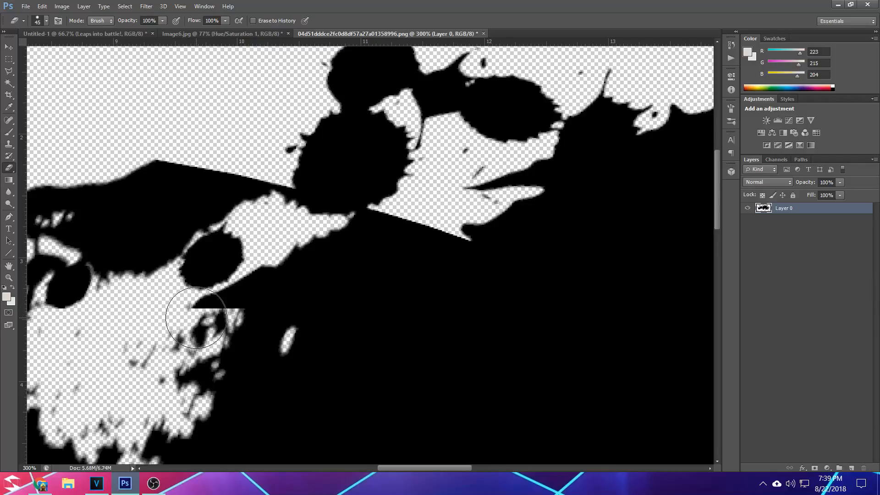
key("bracketleft")
key("bracketleft")
key("bracketleft")
left_click(207, 312)
left_click(208, 318)
mouse_move(198, 325)
left_mouse_down()
mouse_move(217, 316)
mouse_move(207, 315)
left_mouse_up()
Step: Round off the straight cut edges on both sides of the large round droplet with a 15 px eraser
key("bracketleft")
key("bracketleft")
key("bracketleft")
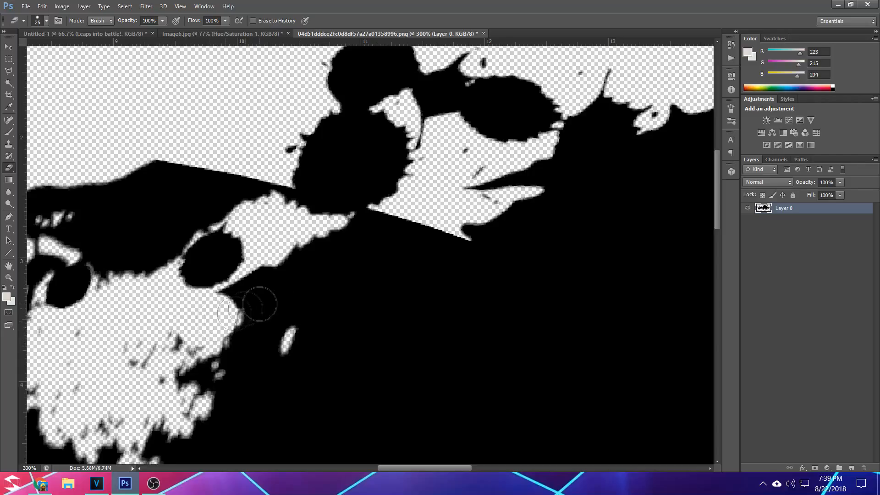
left_click_drag(382, 219, 459, 236)
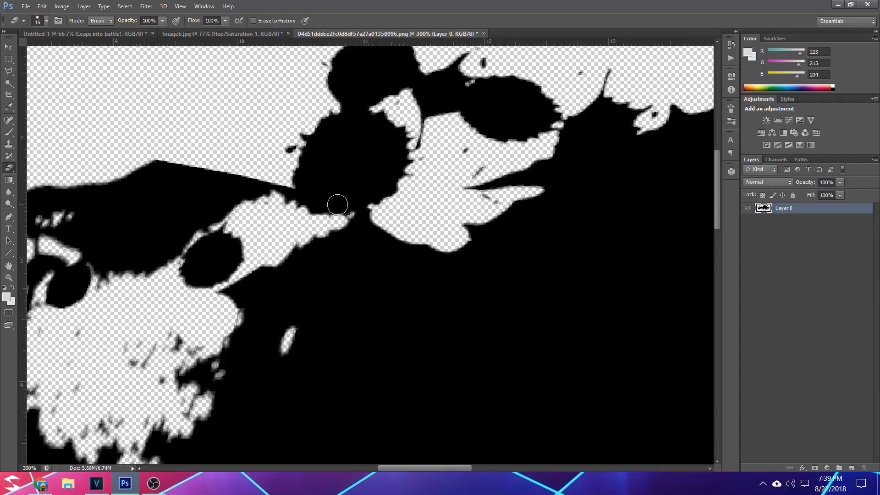
mouse_move(273, 179)
left_mouse_down()
mouse_move(199, 154)
mouse_move(141, 159)
mouse_move(194, 152)
mouse_move(231, 160)
mouse_move(257, 174)
mouse_move(267, 194)
mouse_move(260, 203)
mouse_move(257, 176)
mouse_move(208, 165)
left_mouse_up()
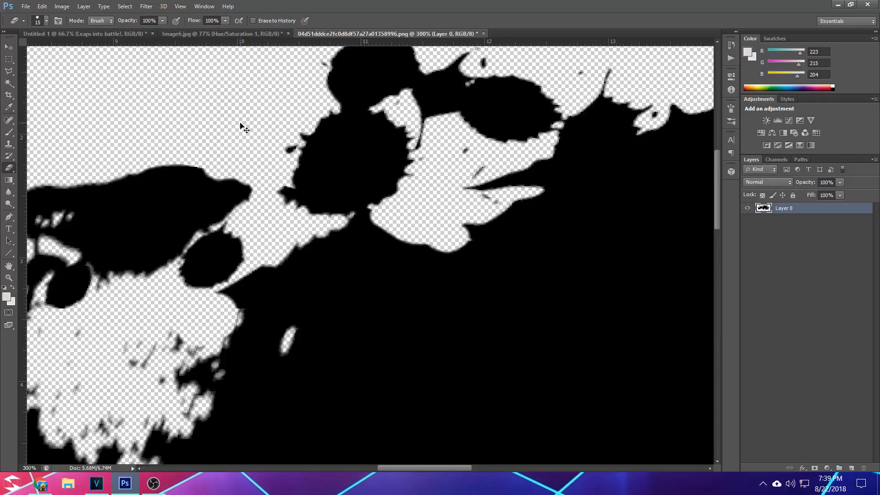
key("ctrl+1")
key("ctrl+minus")
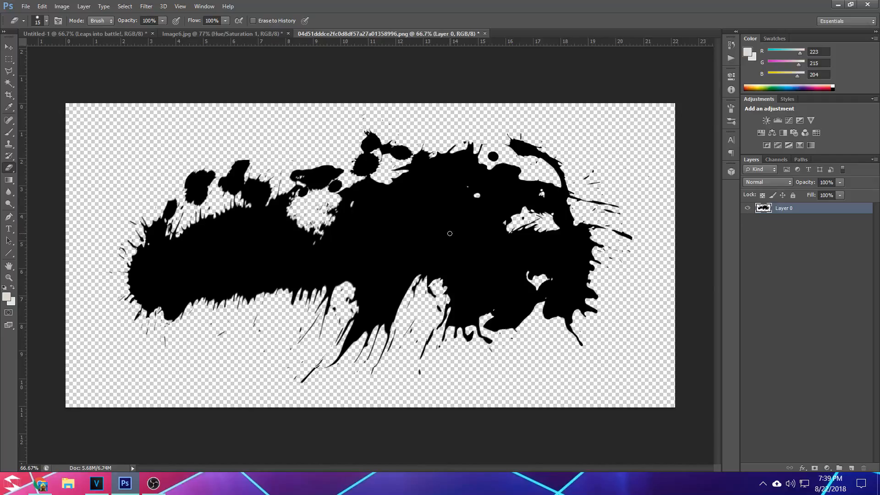
Step: Start a free transform on the whole ink splatter
key("ctrl+t")
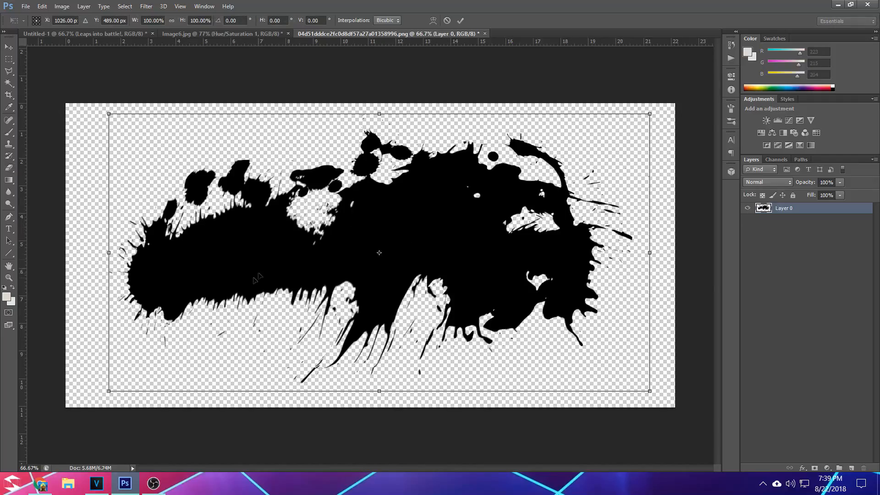
Step: Widen the ink splat on Layer 0 to about 107% and rotate it about 6 degrees clockwise
left_click_drag(104, 253, 88, 253)
left_click_drag(651, 253, 670, 204)
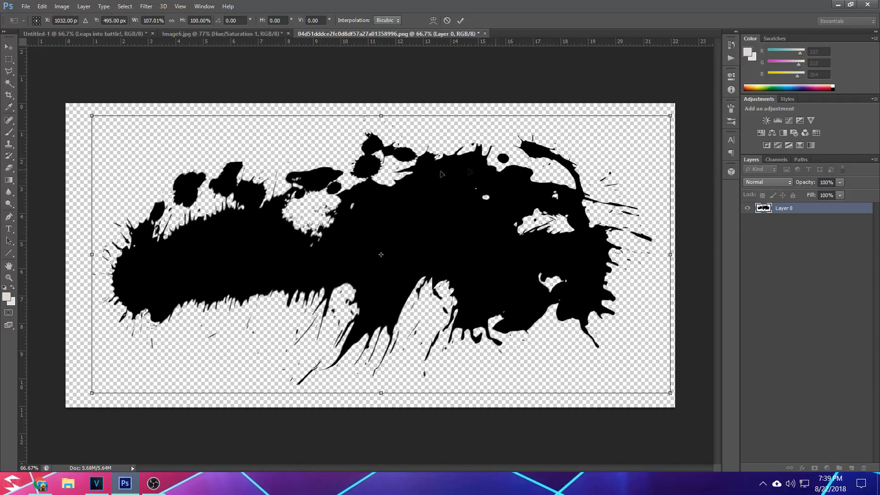
left_click_drag(77, 135, 91, 104)
mouse_move(478, 216)
left_mouse_down()
mouse_move(464, 235)
mouse_move(466, 223)
left_mouse_up()
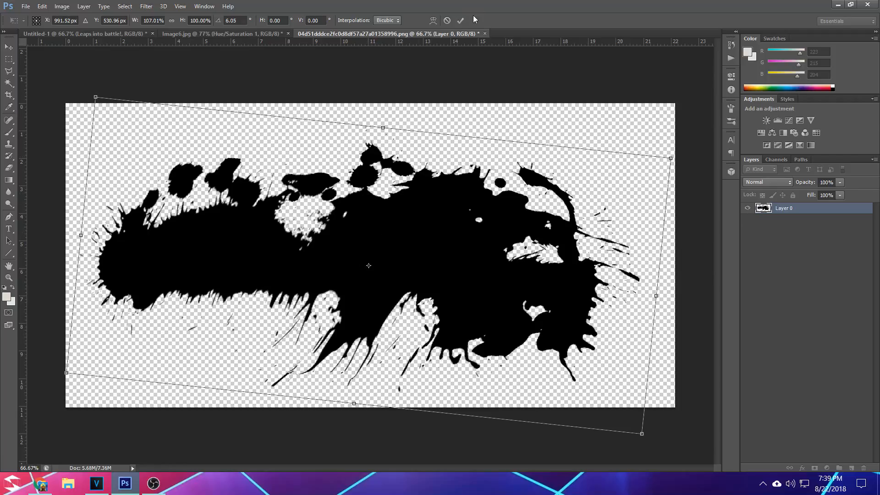
left_click(462, 19)
Step: Scale the ink splat down to about 84% in both width and height, keeping it near the canvas centre
key("ctrl+t")
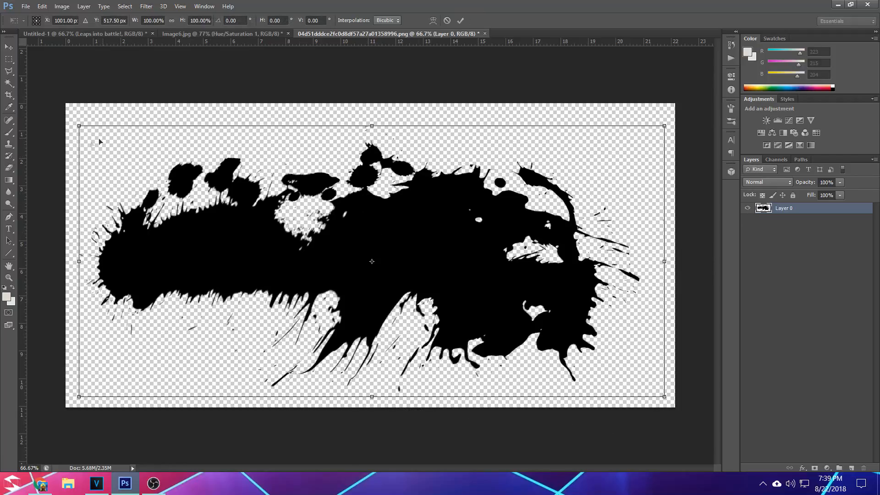
left_click_drag(79, 126, 170, 168)
left_click_drag(463, 270, 434, 258)
key("e")
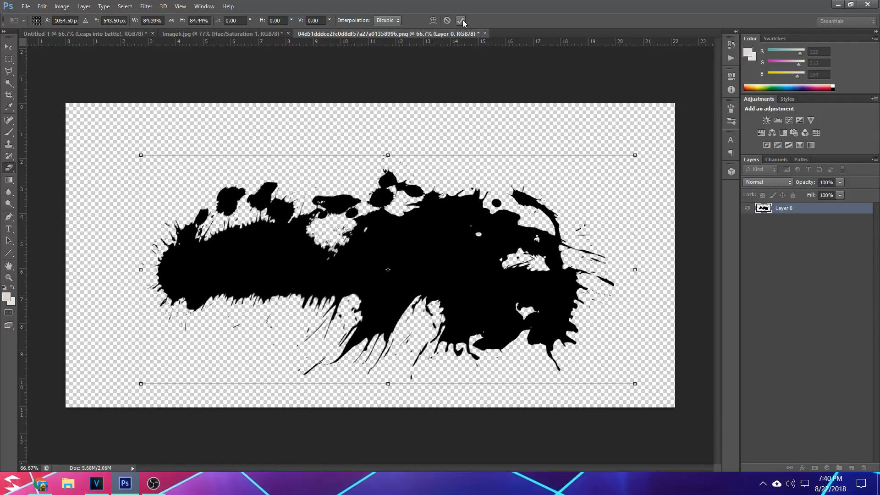
left_click(462, 20)
Step: Outline the elongated blob above the middle of the splat with the Polygonal Lasso and copy it to a new layer
left_click(10, 71)
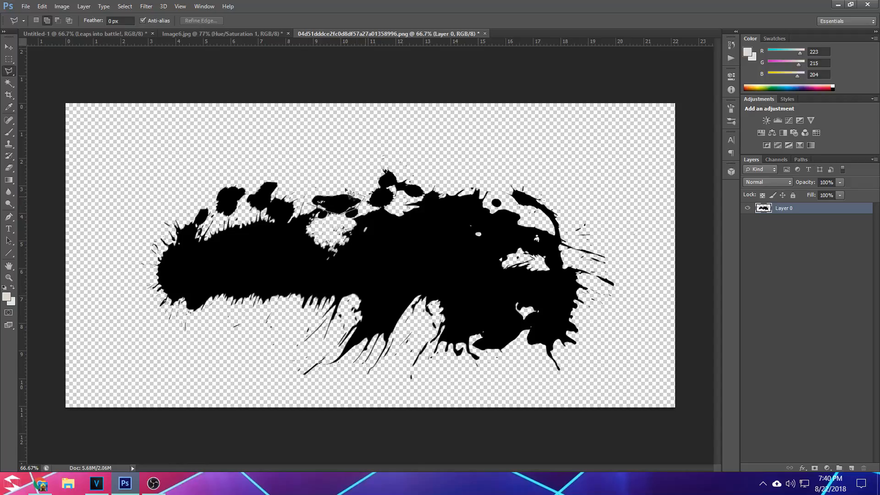
left_click(315, 202)
key("ctrl+j")
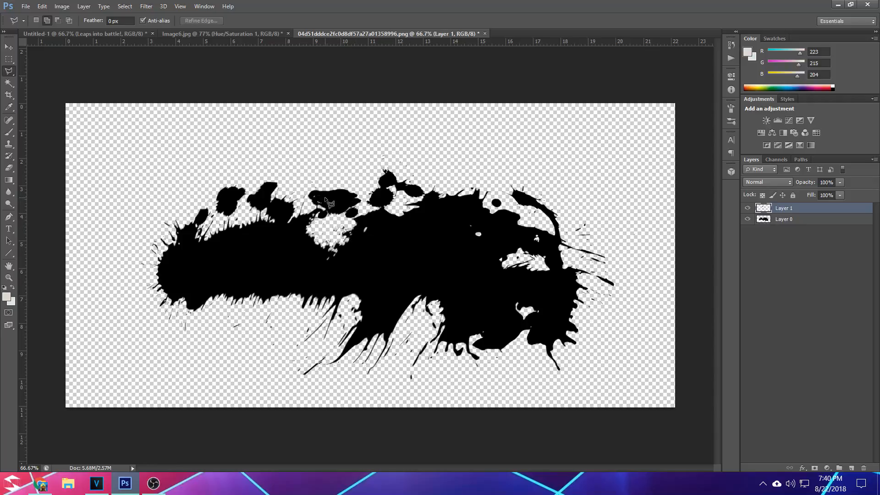
Step: Enlarge the copied blob to about 181% and position it over the speckled gap in the splat's upper middle
key("v")
left_click_drag(329, 202, 399, 274)
key("ctrl+t")
left_click_drag(368, 248, 345, 237)
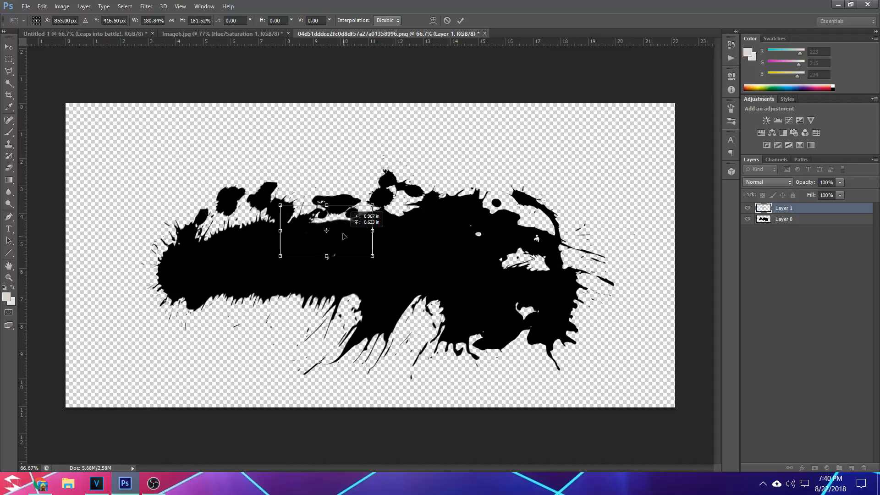
left_click(460, 21)
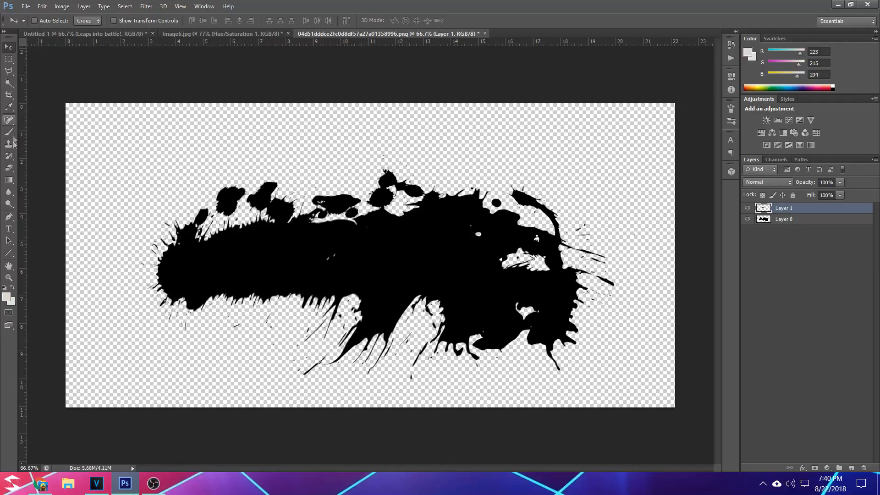
Step: Erase the long drips below the middle of the splat on Layer 0 with a size 150 eraser
left_click(9, 169)
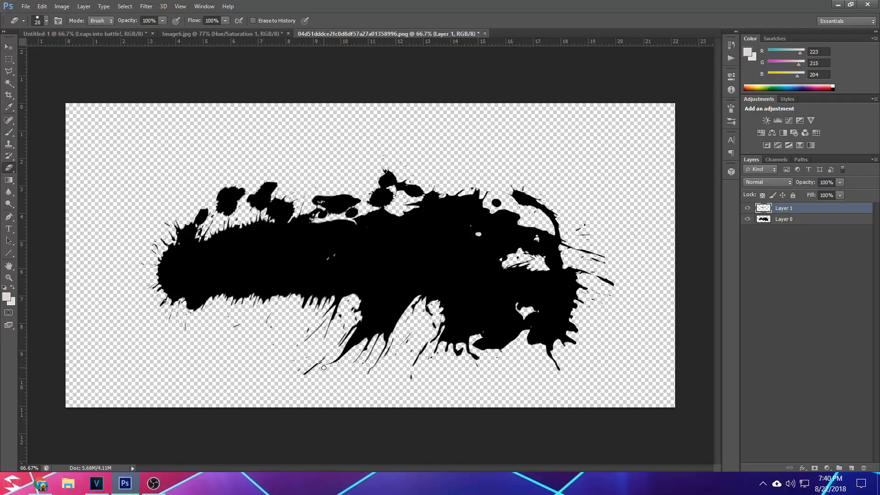
key("bracketright")
key("bracketright")
key("bracketright")
key("bracketright")
key("bracketright")
key("bracketright")
key("bracketright")
key("bracketright")
key("bracketright")
left_click(797, 219)
mouse_move(334, 373)
left_mouse_down()
mouse_move(349, 334)
mouse_move(356, 346)
mouse_move(387, 342)
mouse_move(363, 338)
mouse_move(391, 327)
mouse_move(363, 323)
mouse_move(400, 327)
mouse_move(365, 315)
mouse_move(408, 317)
mouse_move(380, 315)
left_mouse_up()
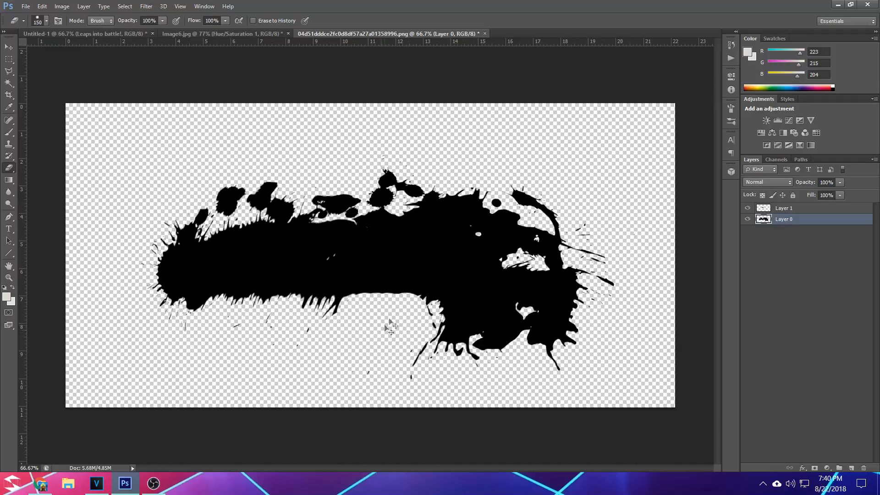
Step: Apply a custom Warp to Layer 0, subtly reshaping the middle of the splat
key("ctrl+t")
right_click(409, 296)
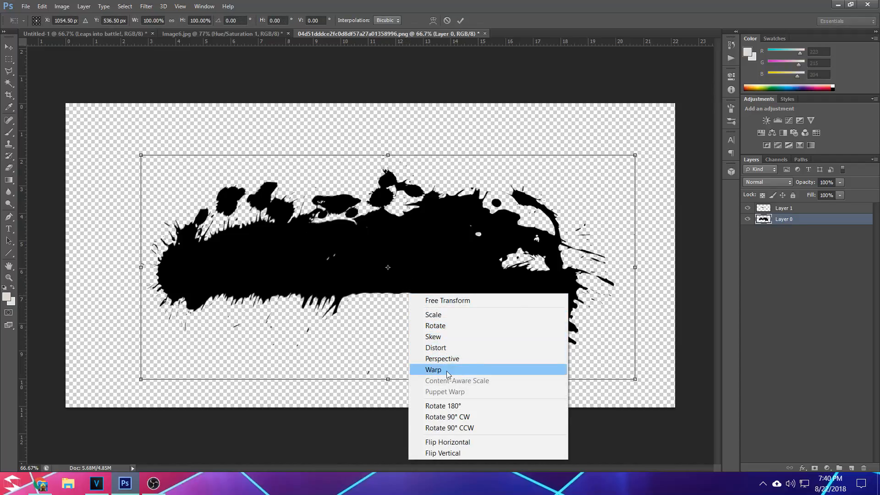
left_click(426, 369)
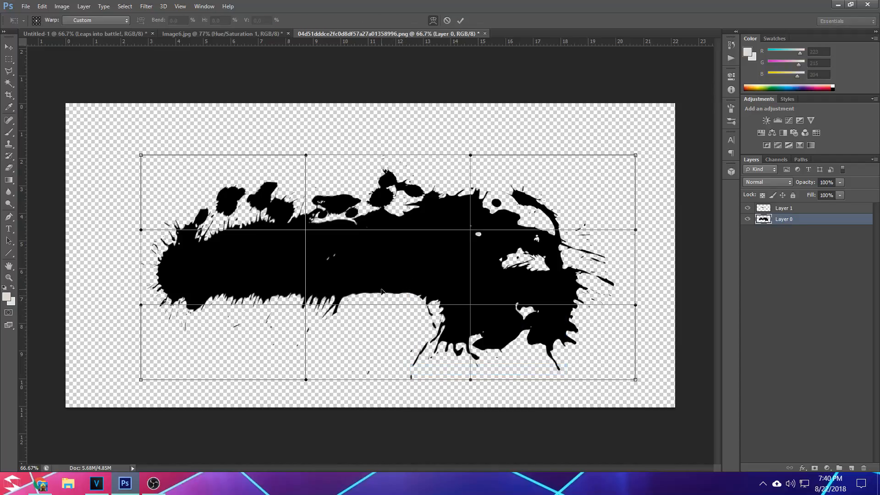
left_click(461, 20)
key("v")
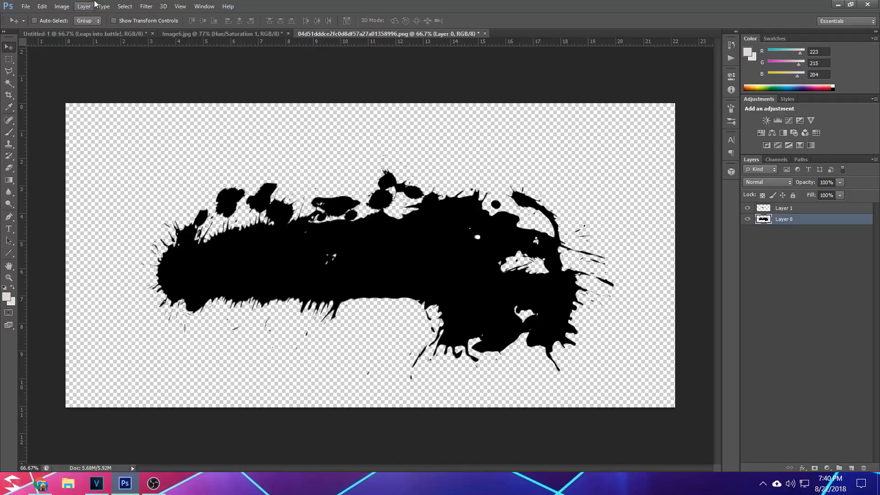
Step: Merge Layer 1 and Layer 0, and shift the combined splat slightly up and to the left on the canvas
mouse_move(376, 236)
left_mouse_down()
mouse_move(363, 228)
mouse_move(375, 229)
left_mouse_up()
key("ctrl+z")
left_click(802, 209, "shift")
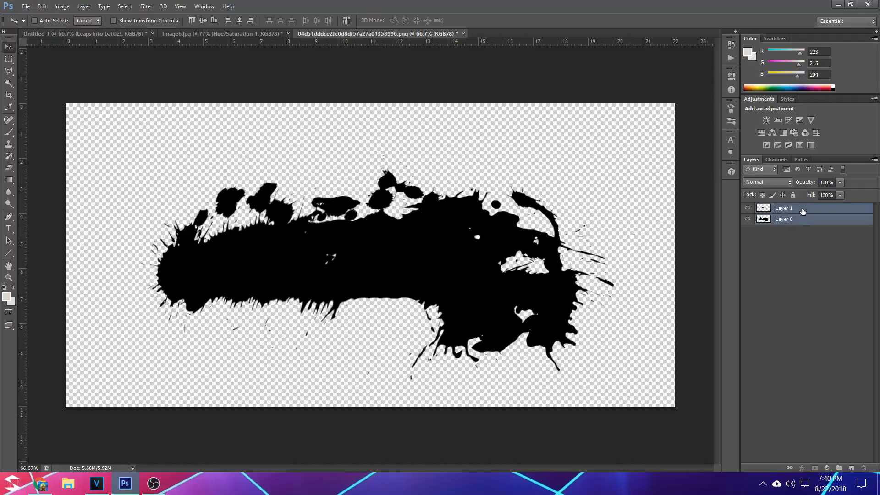
right_click(804, 210)
left_click(674, 319)
left_click_drag(440, 258, 430, 246)
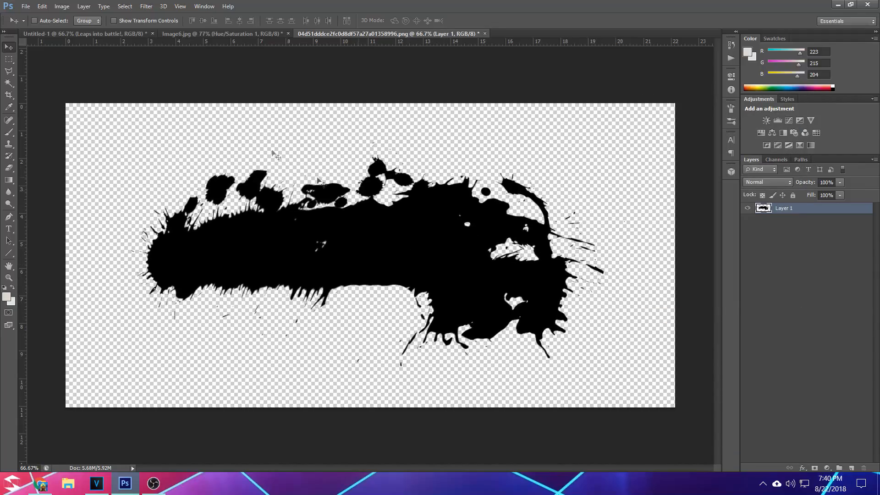
Step: Save the splat as a PNG copy in Downloads under its existing name, with smallest compression and no interlacing
left_click(25, 6)
left_click(61, 144)
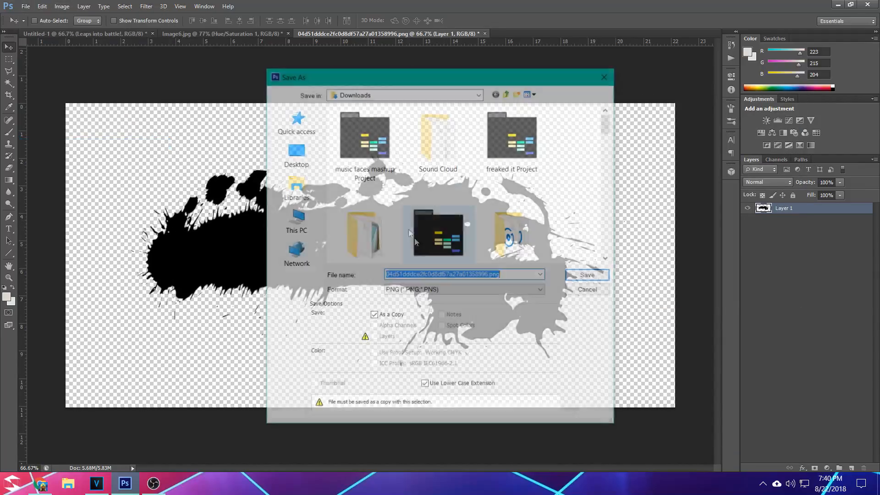
left_click(441, 290)
left_click(441, 291)
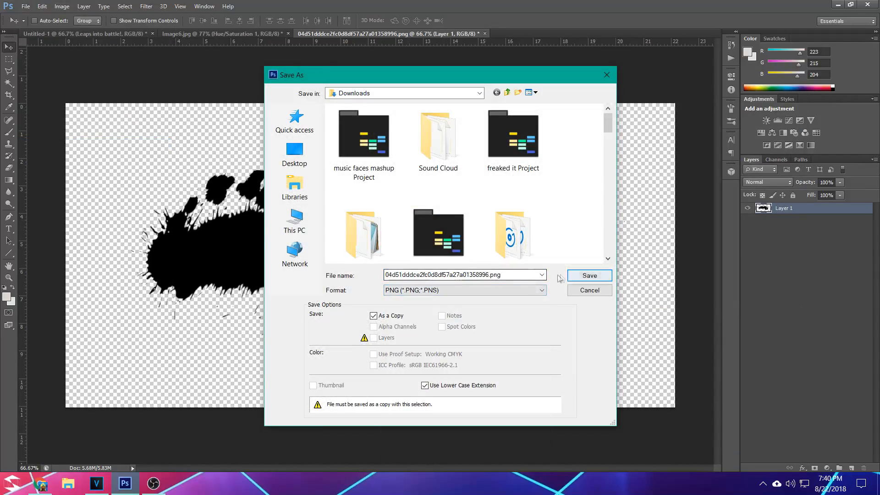
left_click(571, 278)
left_click(428, 184)
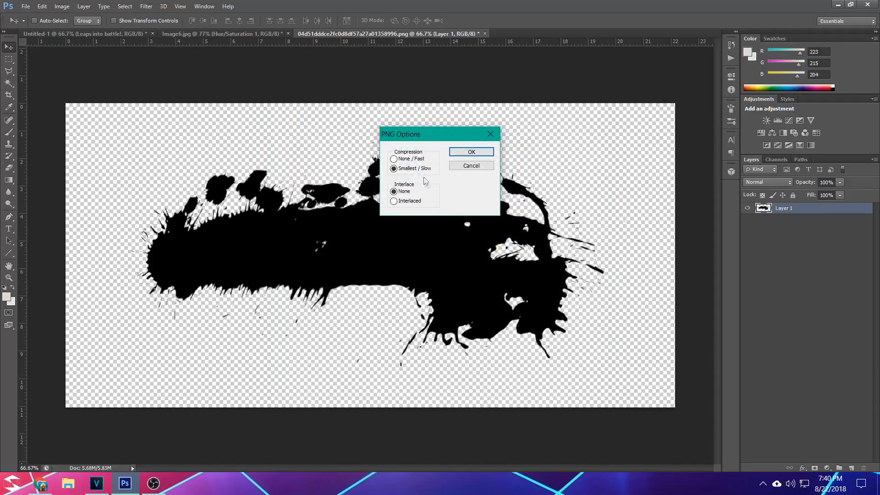
left_click(466, 154)
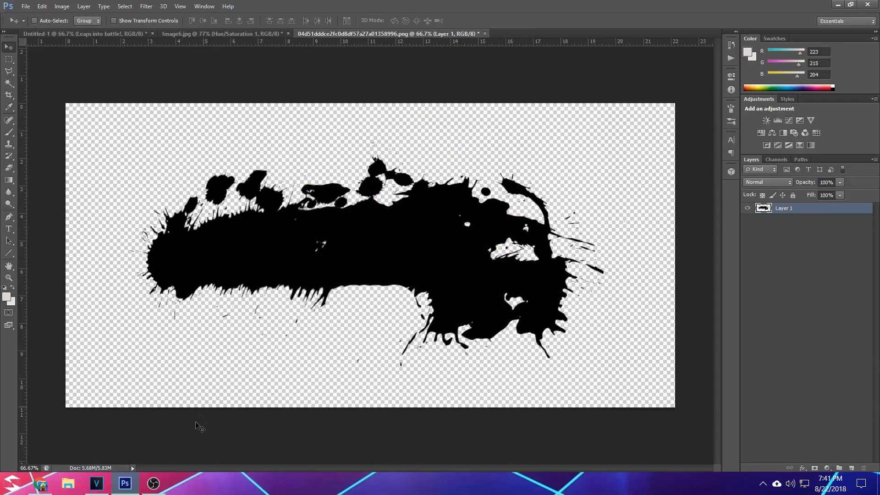
Step: Switch to VEGAS Pro and import the splat PNG, Swimmer text 1.png, Swimmer text 2.png and Swimmer.png from Downloads
left_click(96, 483)
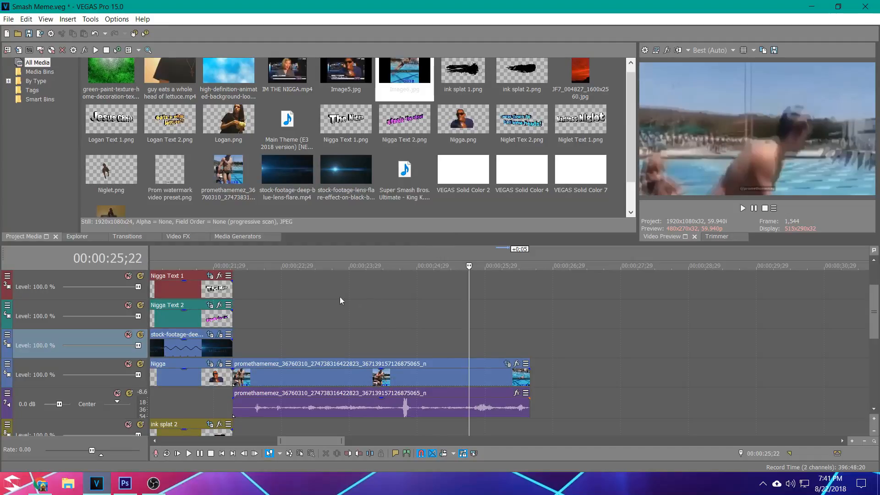
left_click_drag(876, 316, 879, 284)
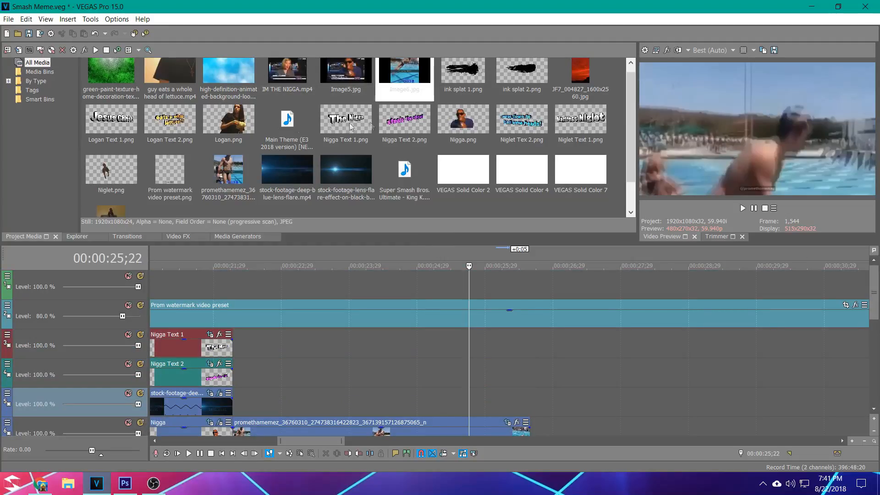
left_click(8, 19)
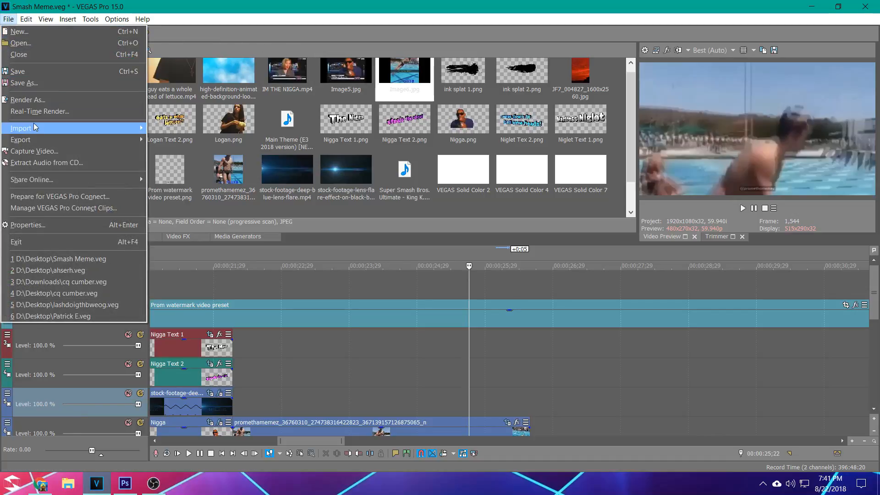
mouse_move(74, 131)
left_click(166, 129)
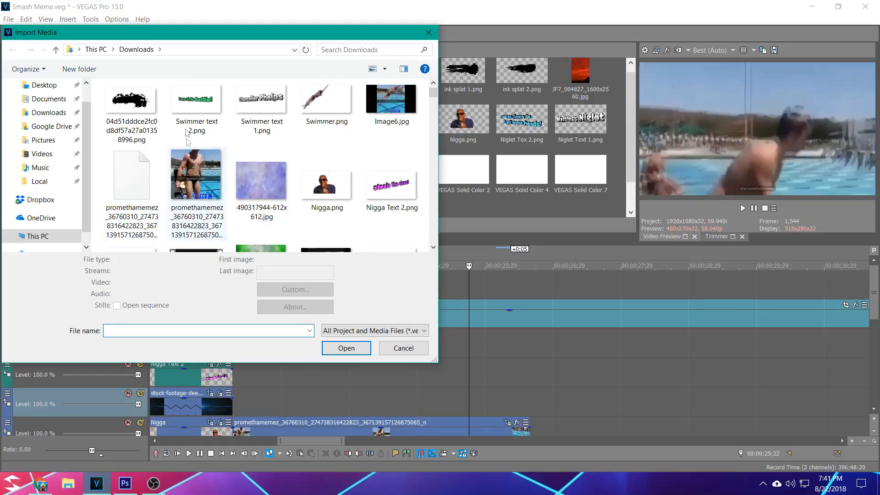
left_click(130, 100)
left_click(196, 103, "ctrl")
left_click(262, 103, "ctrl")
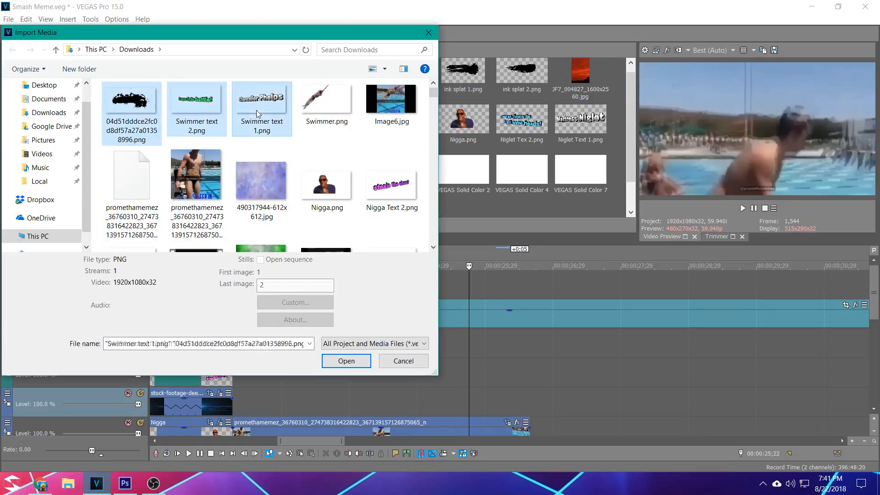
left_click(320, 115, "ctrl")
left_click(348, 360)
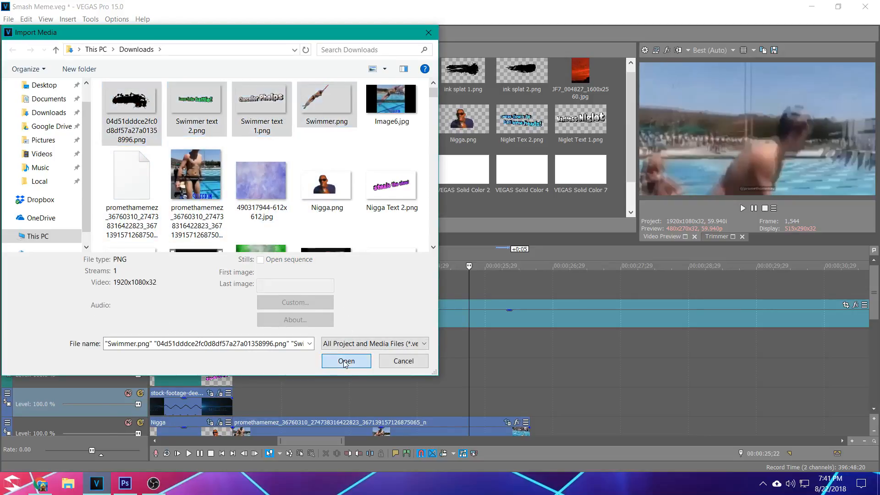
left_click_drag(527, 185, 532, 357)
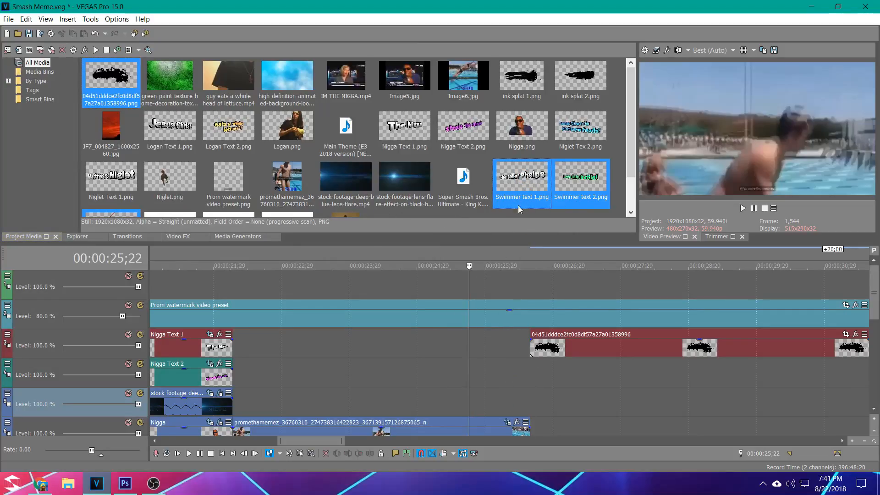
left_click_drag(587, 193, 538, 236)
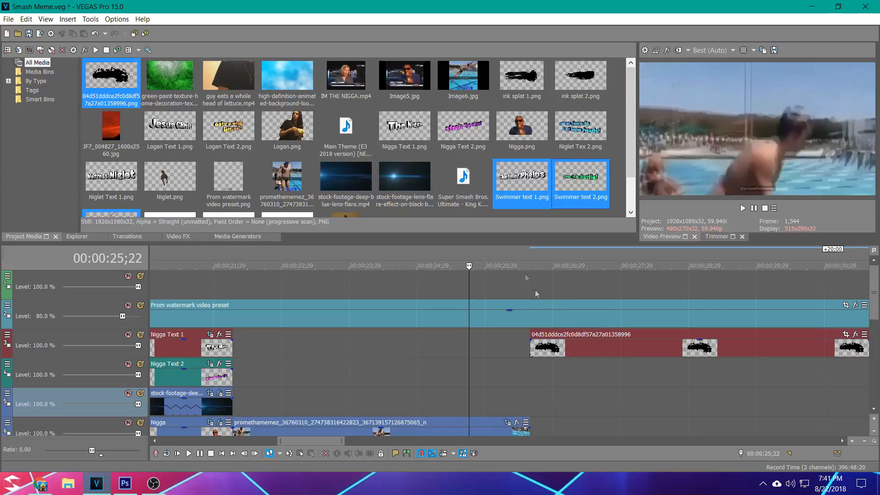
left_click(474, 190)
left_click(572, 345)
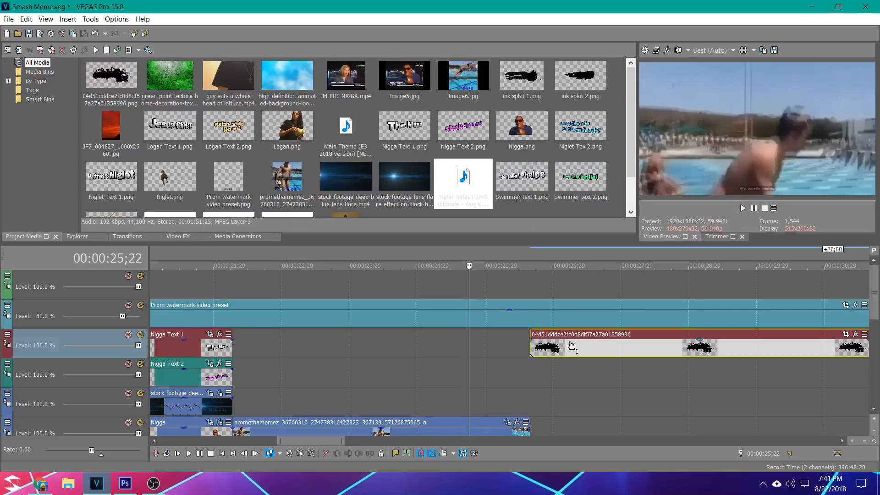
key("Delete")
scroll(570, 348, "down", 6)
left_click(453, 343)
left_click(522, 349, "shift")
key("Delete")
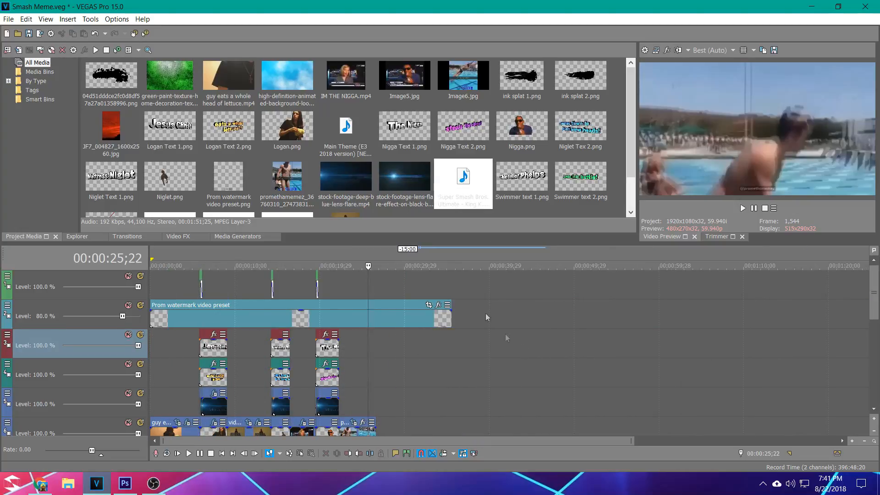
Step: Place Swimmer text 1 on track 3, Swimmer text 2 on track 4 and Swimmer.png on track 6, directly after the pool clip
left_click_drag(521, 181, 383, 346)
left_click_drag(580, 181, 379, 376)
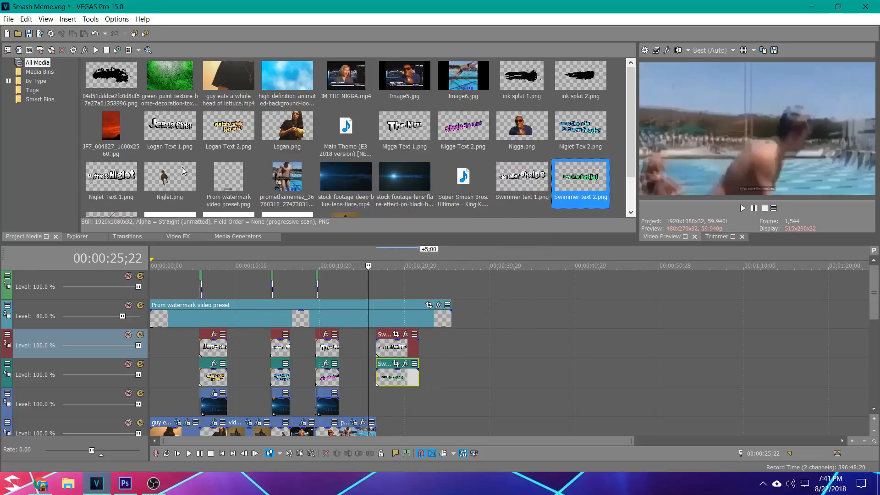
scroll(632, 109, "down", 1)
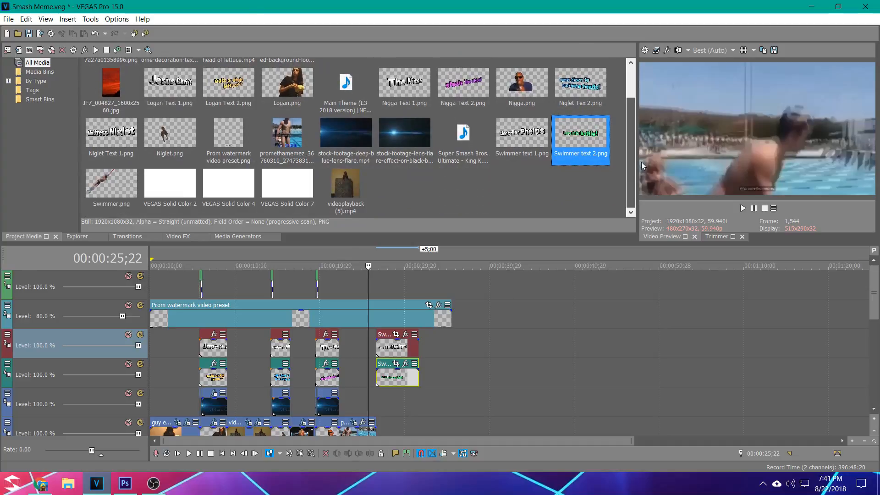
left_click_drag(112, 184, 382, 418)
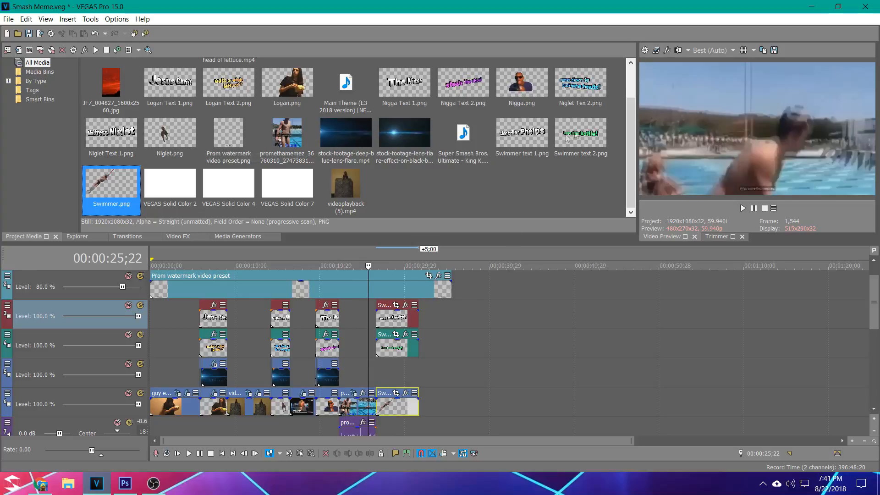
Step: Place the splat PNG in the empty area of track 6, starting at about 39 seconds
scroll(629, 110, "up", 1)
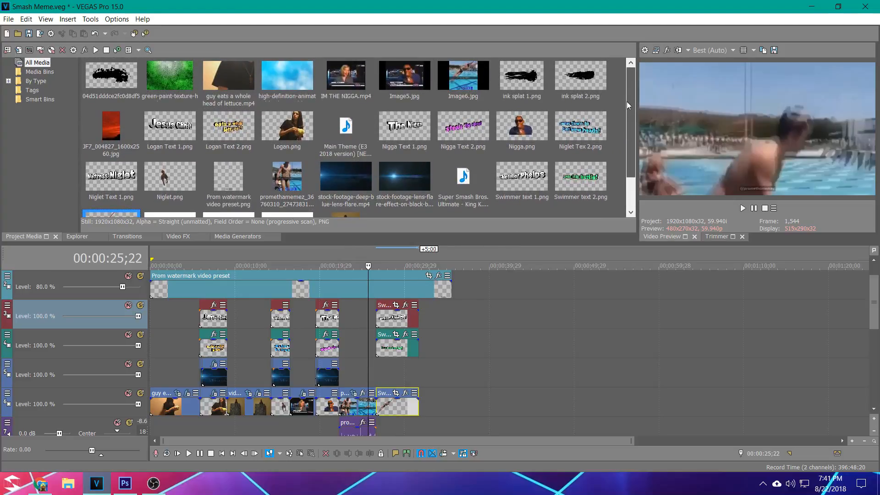
left_click_drag(132, 74, 531, 226)
left_click_drag(534, 188, 492, 415)
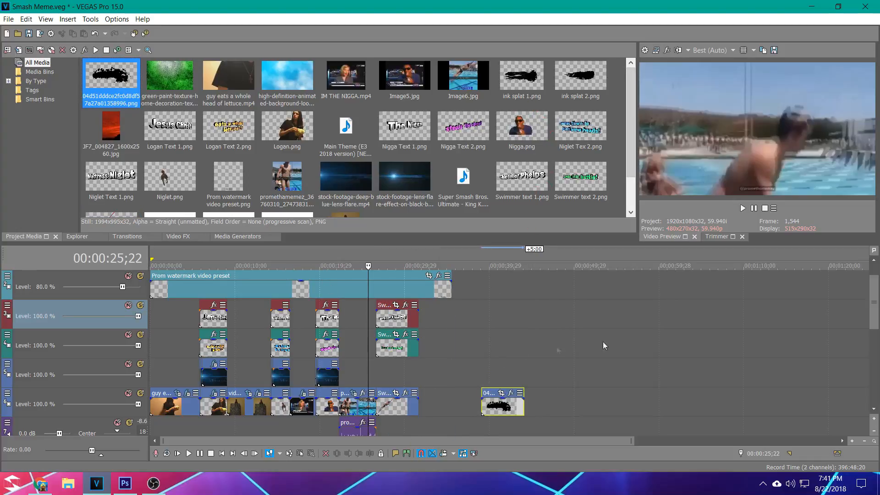
scroll(877, 327, "down", 1)
scroll(877, 326, "down", 2)
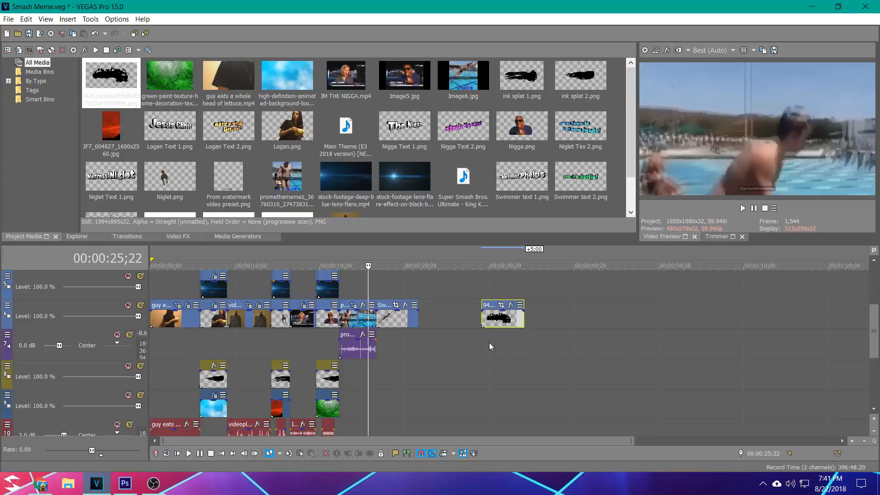
Step: Move the ink splat clip to track 8, directly after the pool clip and aligned with the Swimmer clip
left_click_drag(481, 361, 381, 386)
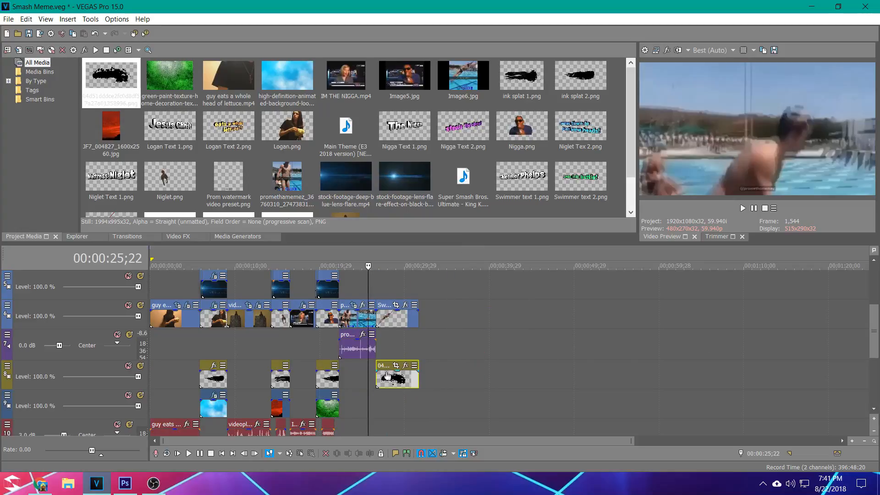
left_click(377, 375)
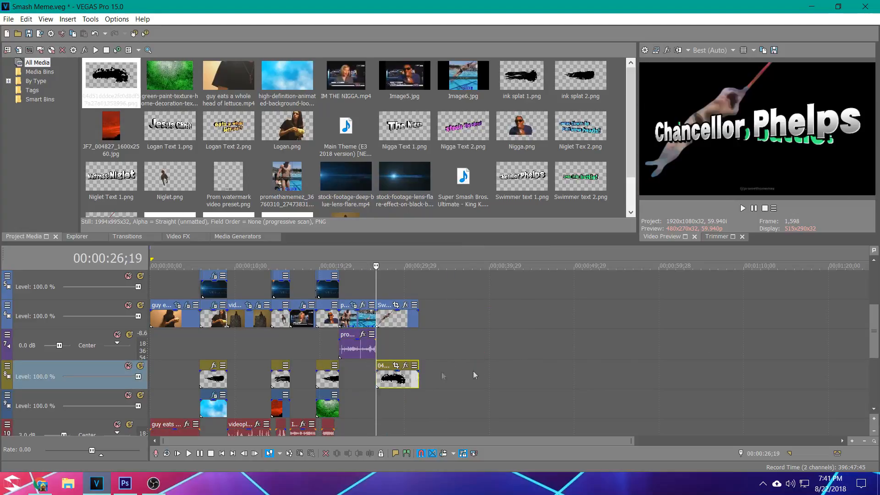
left_click(8, 19)
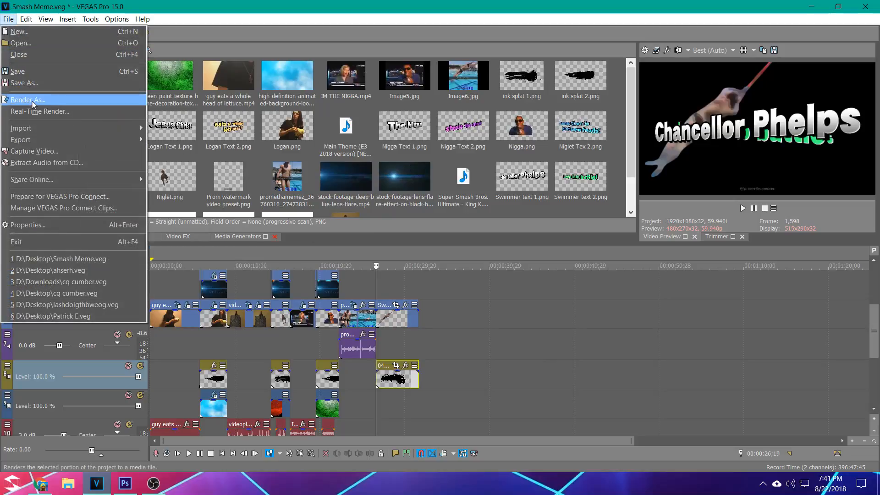
mouse_move(114, 128)
left_click(165, 128)
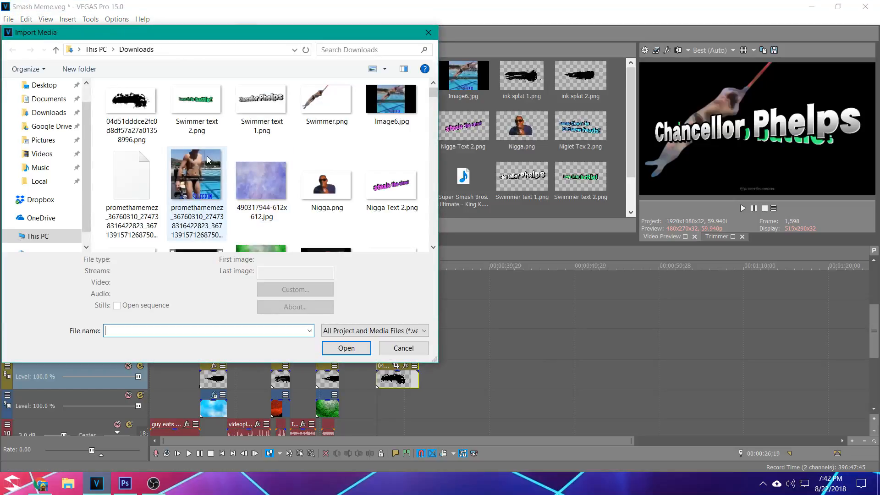
left_click(263, 187)
left_click(340, 348)
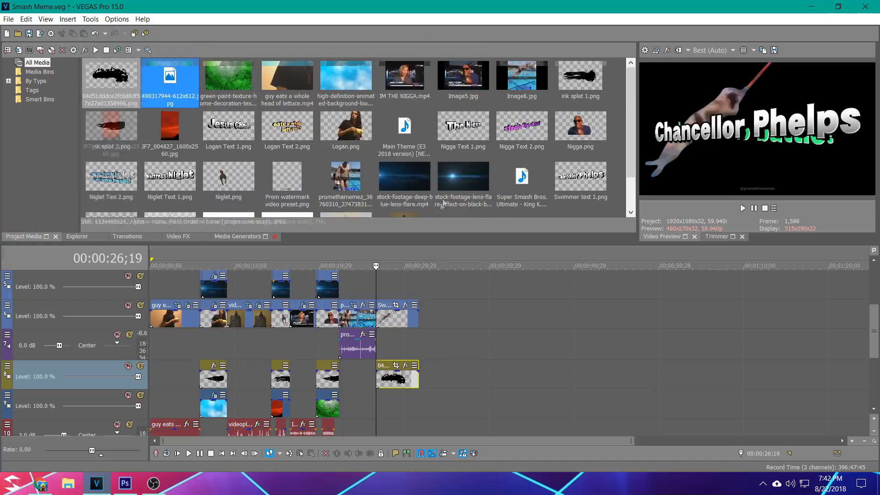
left_click_drag(337, 304, 380, 402)
Step: Play the swimmer intro from 00:00:25;23 and trim the watercolor background on track 9 to end at 00:00:28;21
scroll(416, 343, "up", 3)
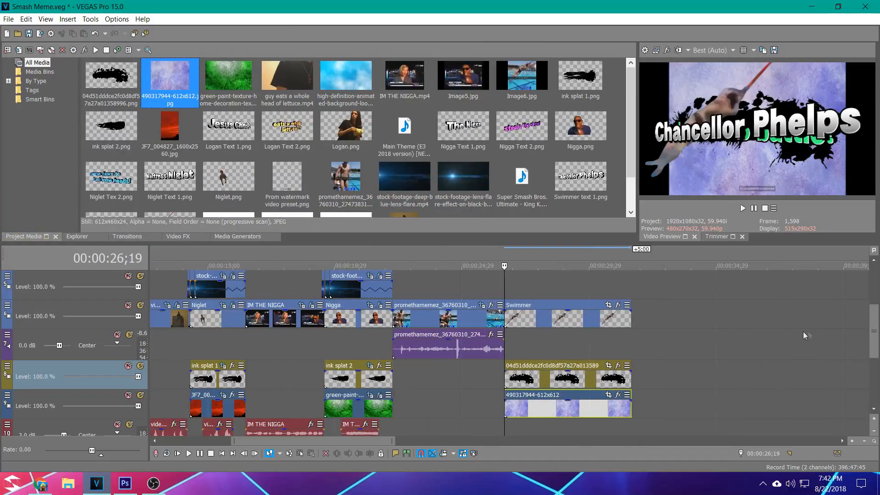
scroll(729, 348, "up", 2)
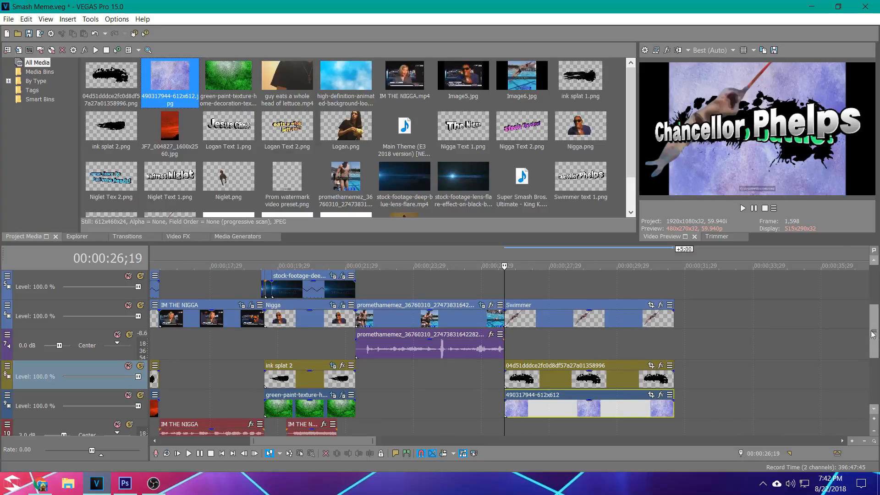
scroll(872, 330, "down", 3)
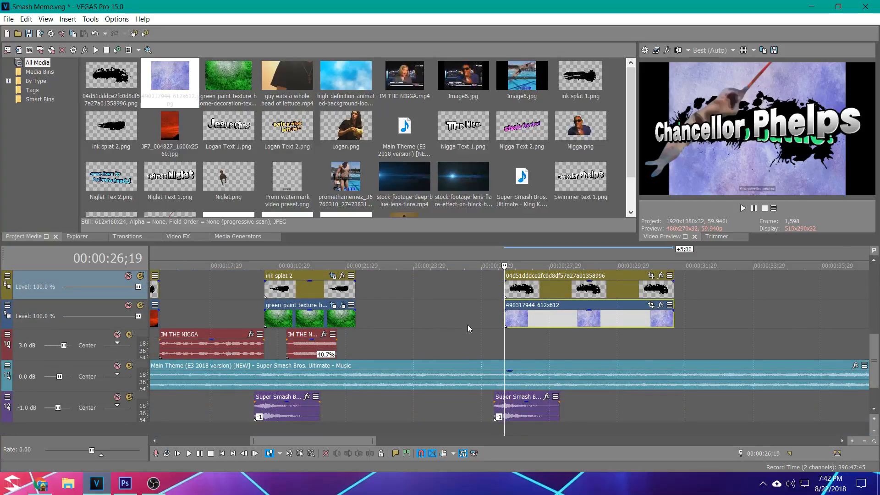
left_click(475, 335)
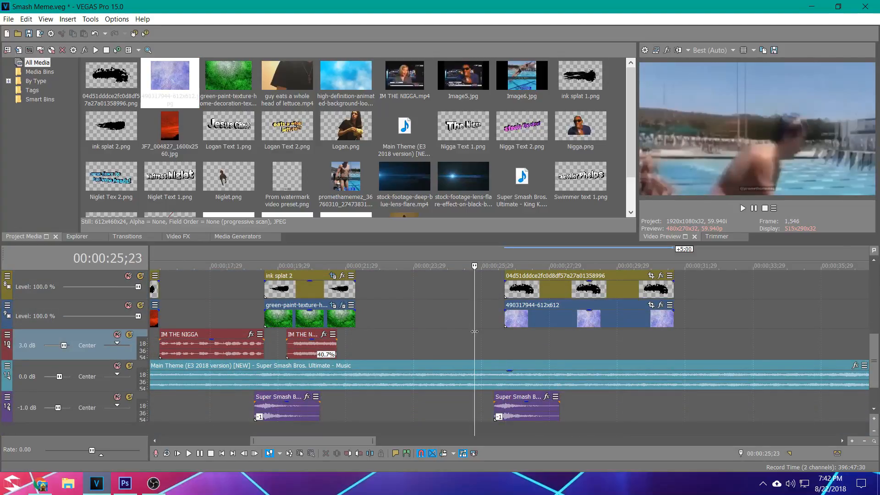
key("space")
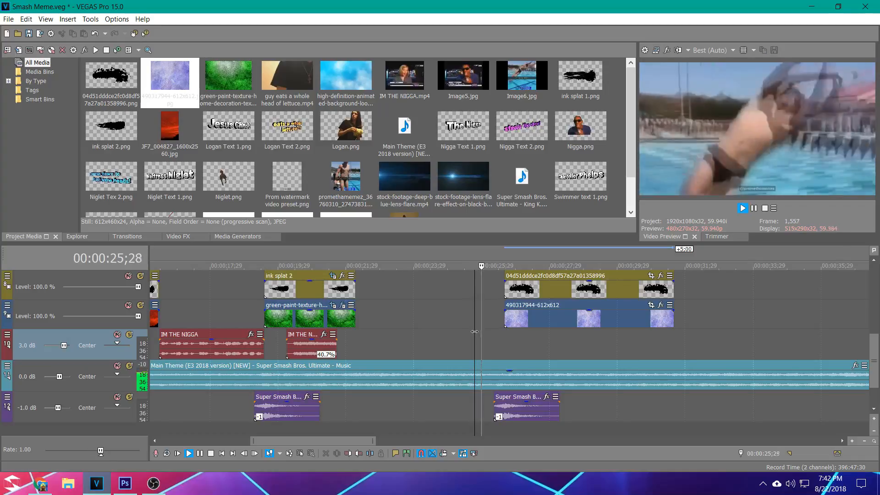
key("space")
left_click(575, 344)
left_click_drag(674, 316, 578, 309)
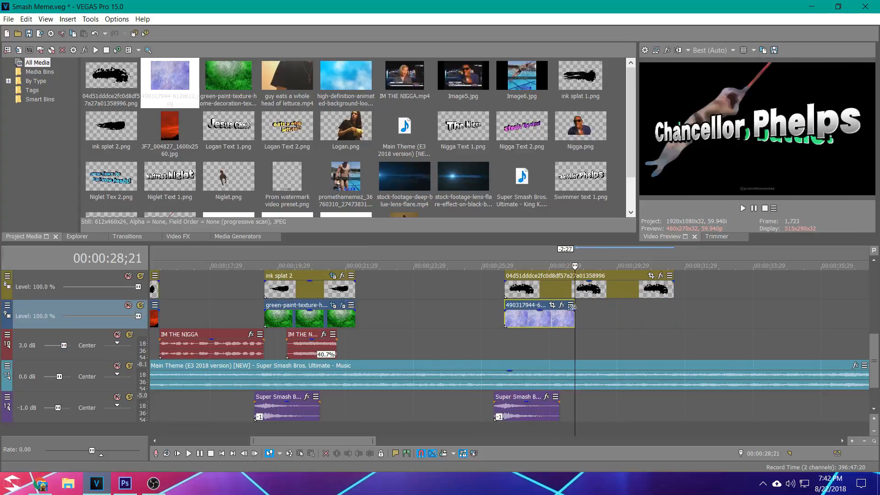
Step: In the watercolor background's Event Pan/Crop, set the first keyframe's width to 1920 and height to 1080
left_click(552, 306)
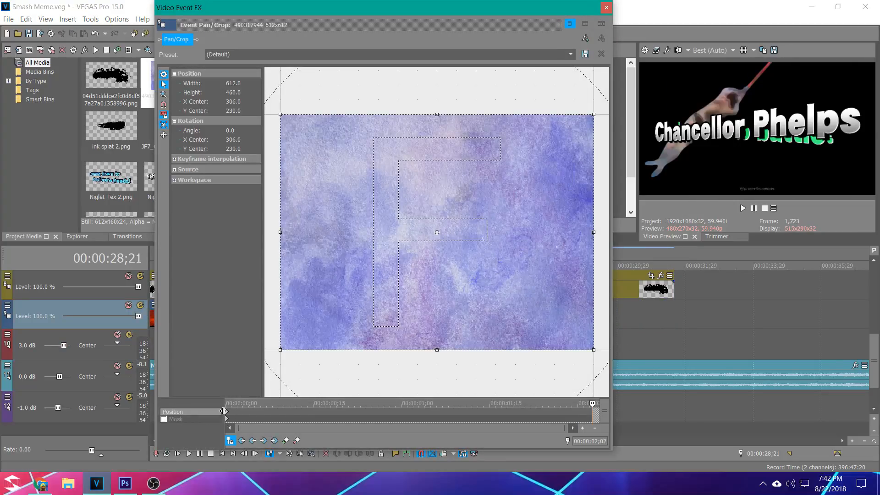
left_click(227, 413)
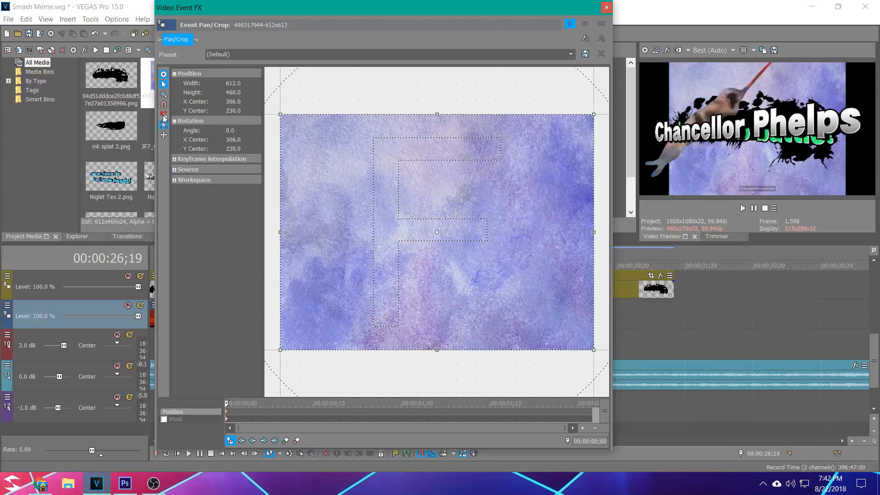
double_click(233, 81)
type("1920")
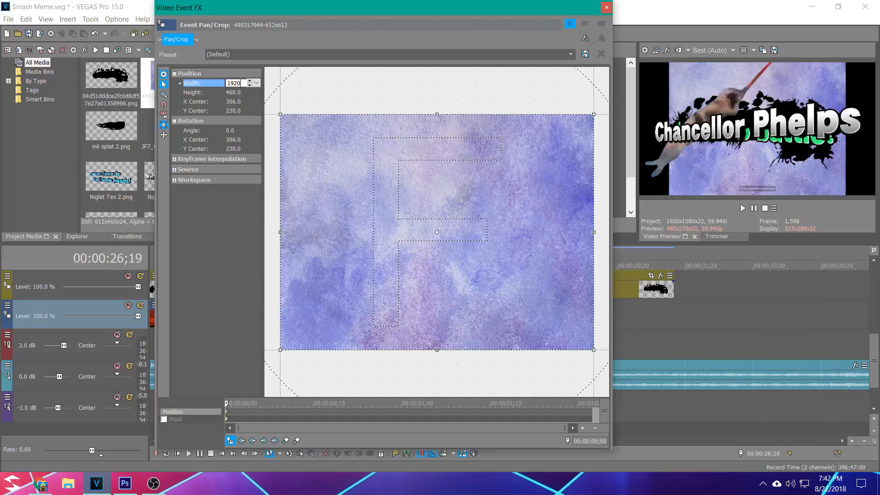
key("Return")
double_click(233, 92)
type("1,080")
key("Return")
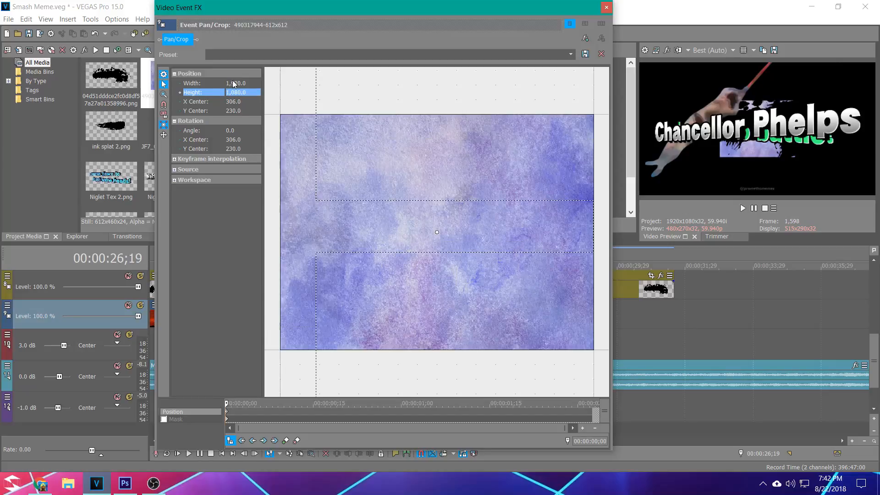
Step: Lock the crop's aspect ratio and shrink and reposition the crop frame inside the watercolor image so it fills the video frame
left_click(167, 115)
scroll(525, 226, "down", 5)
left_click_drag(544, 291, 509, 283)
scroll(472, 249, "up", 3)
scroll(474, 246, "up", 3)
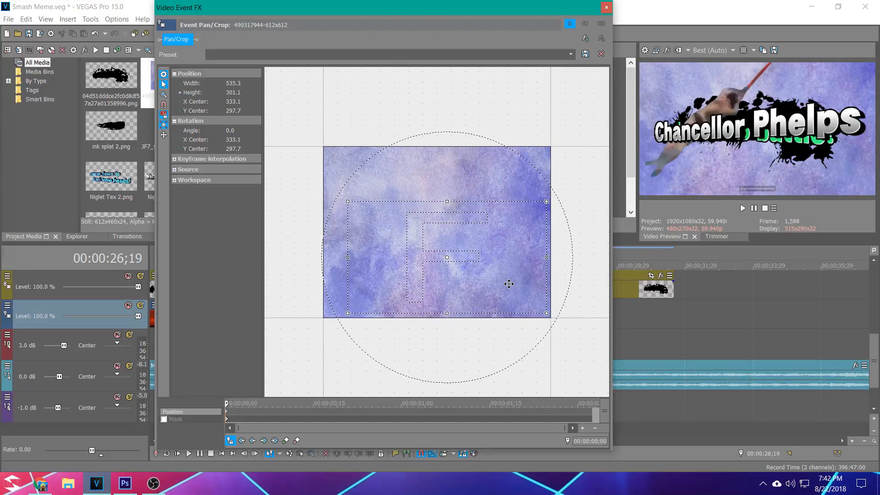
left_click_drag(547, 312, 517, 276)
left_click(606, 7)
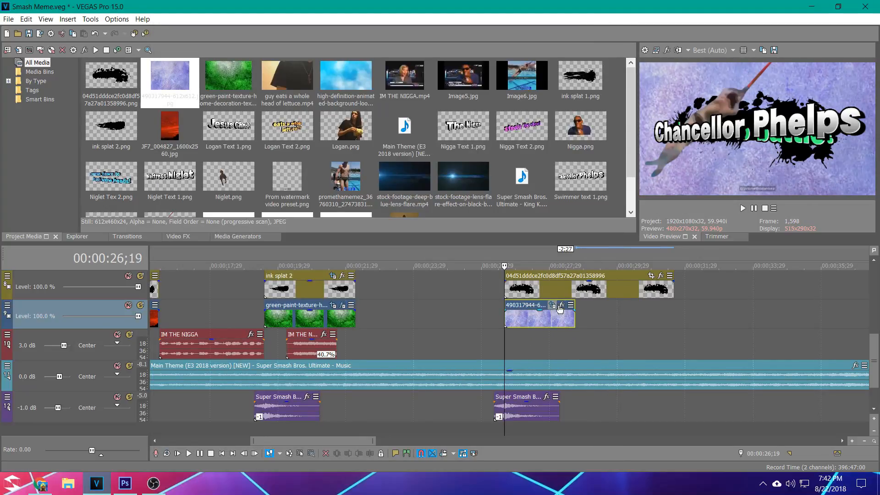
Step: Trim the ink splat, Swimmer, Swimmer text 2 and Swimmer text 1 clips to end with the watercolor background at 00:00:28;21
left_click_drag(673, 289, 575, 289)
scroll(870, 322, "up", 4)
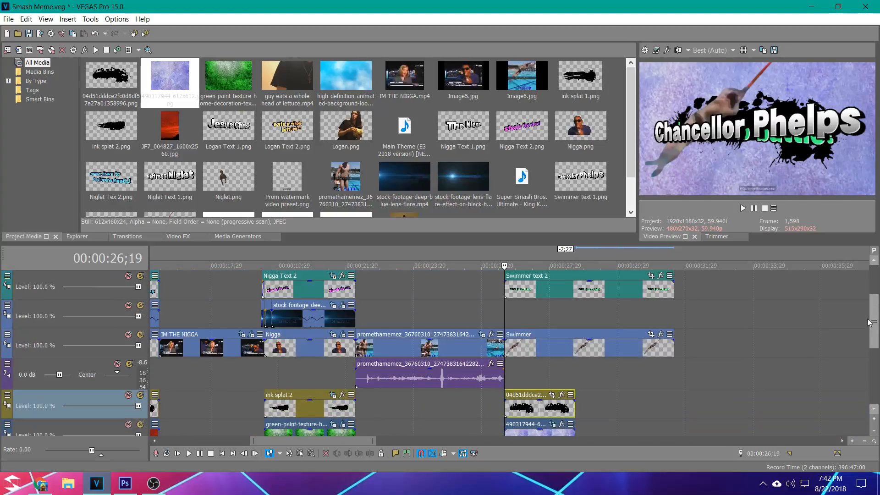
left_click_drag(673, 350, 574, 349)
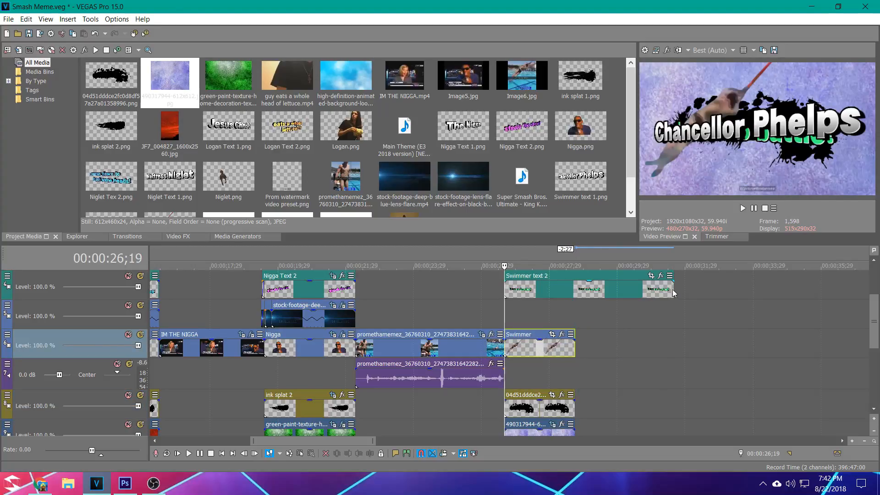
left_click_drag(673, 293, 575, 292)
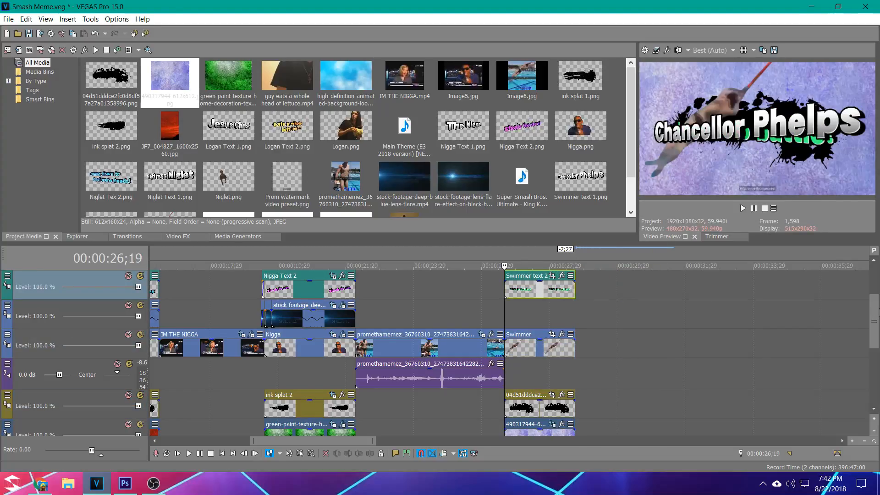
scroll(675, 362, "up", 3)
left_click_drag(673, 345, 568, 351)
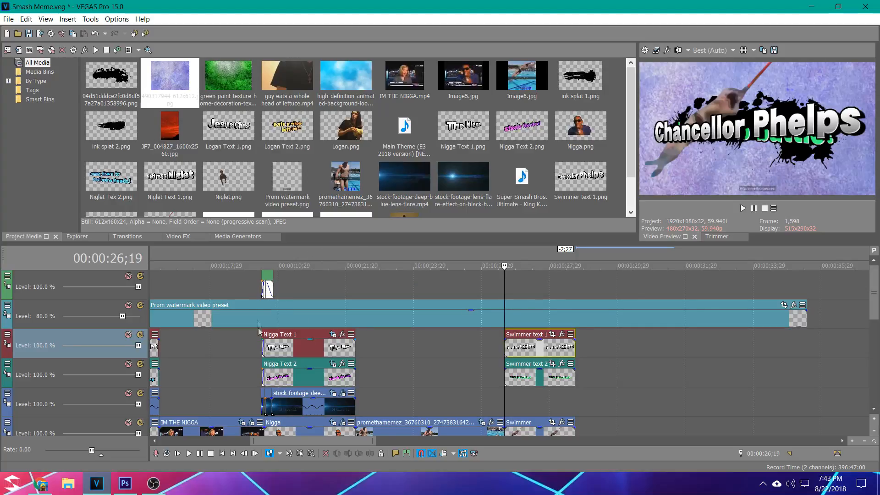
Step: Examine the earlier character's white flash, VEGAS Solid Color 7, frame by frame from 00:00:19;14 to 00:00:19;23
left_click(260, 287)
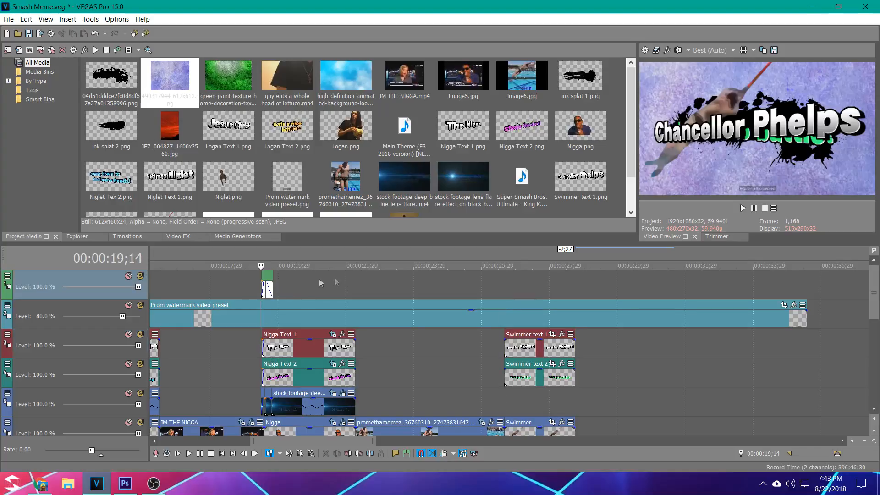
scroll(390, 281, "up", 5)
scroll(526, 293, "up", 4)
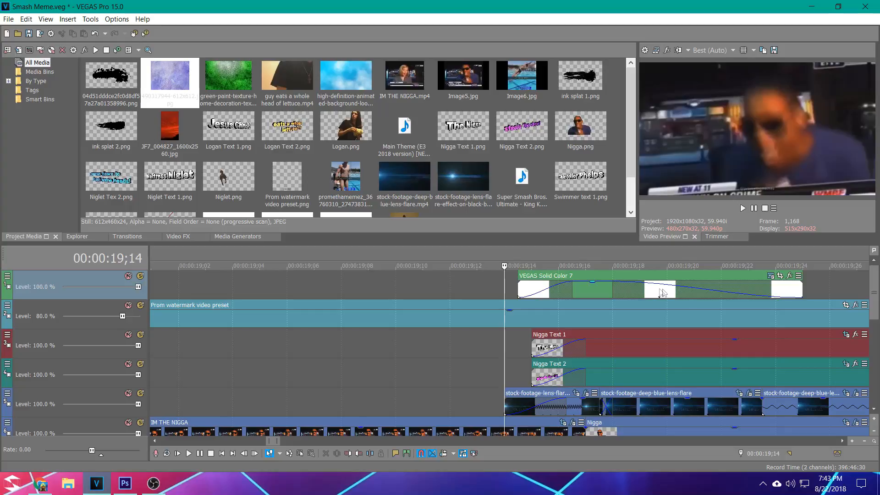
key("Right")
key("Right")
key("Right")
key("Right")
key("Right")
key("Right")
key("Right")
key("Right")
key("Right")
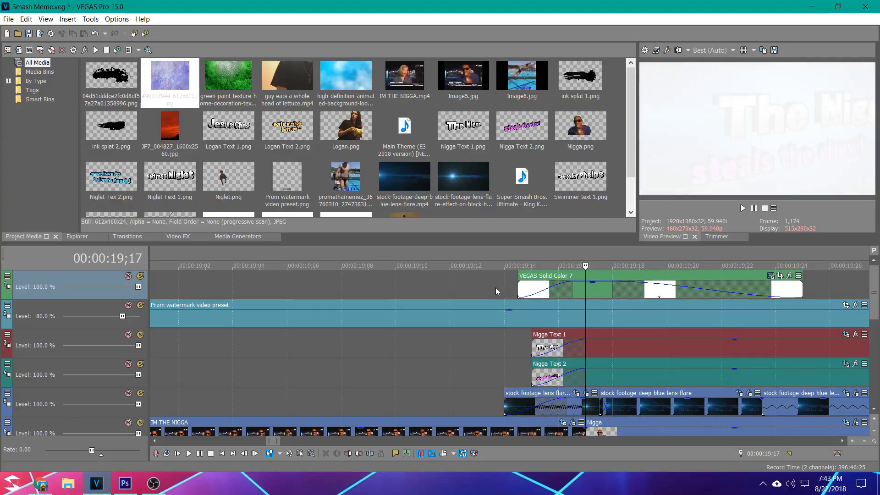
key("Right")
key("Right")
key("Right")
key("Right")
key("Right")
key("Right")
key("Right")
key("Right")
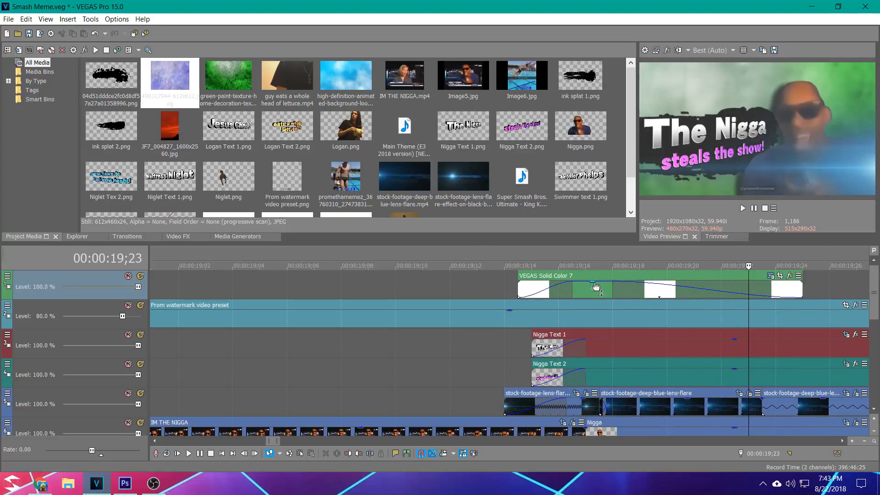
scroll(545, 293, "down", 15)
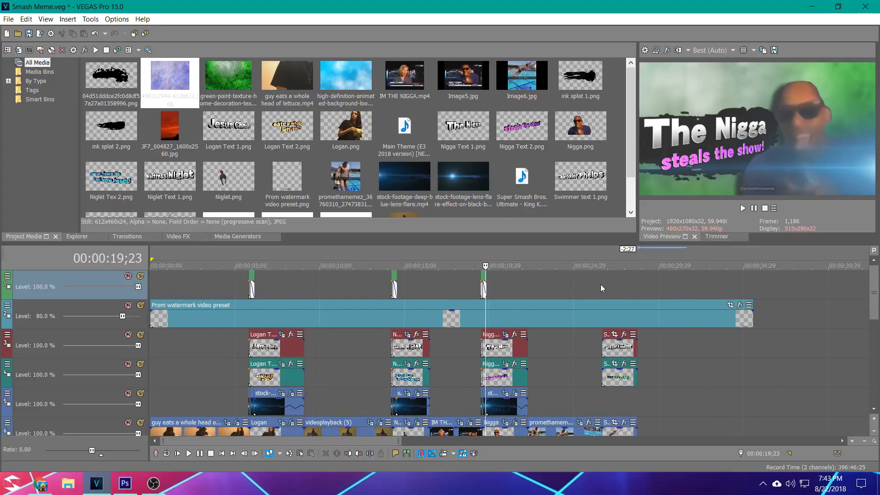
Step: Insert a VEGAS Solid Color generator in white on track 1 at 00:00:26;19, where the swimmer layers begin
left_click(600, 284)
scroll(604, 287, "up", 9)
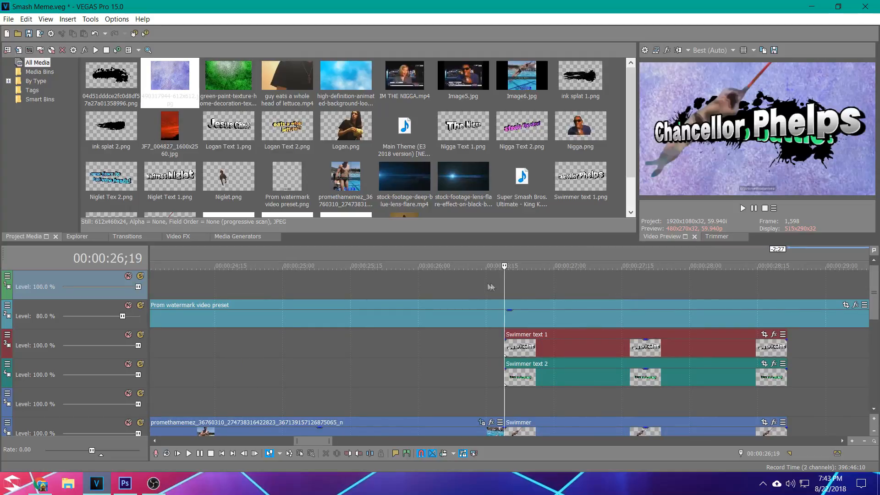
right_click(505, 282)
left_click(537, 273)
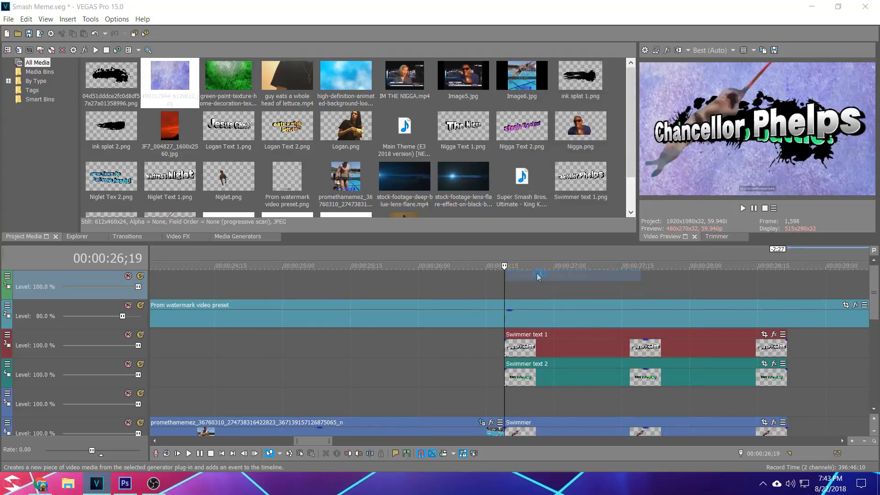
scroll(430, 265, "down", 3)
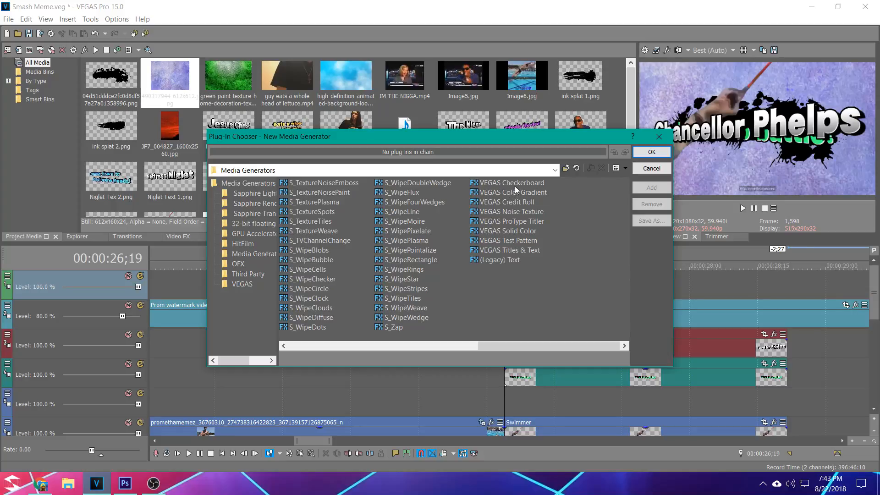
left_click(510, 232)
left_click(651, 188)
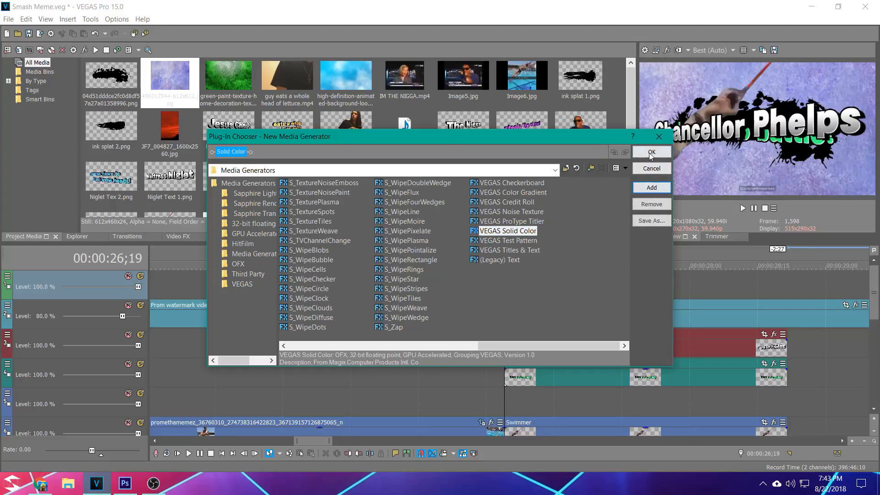
left_click(652, 152)
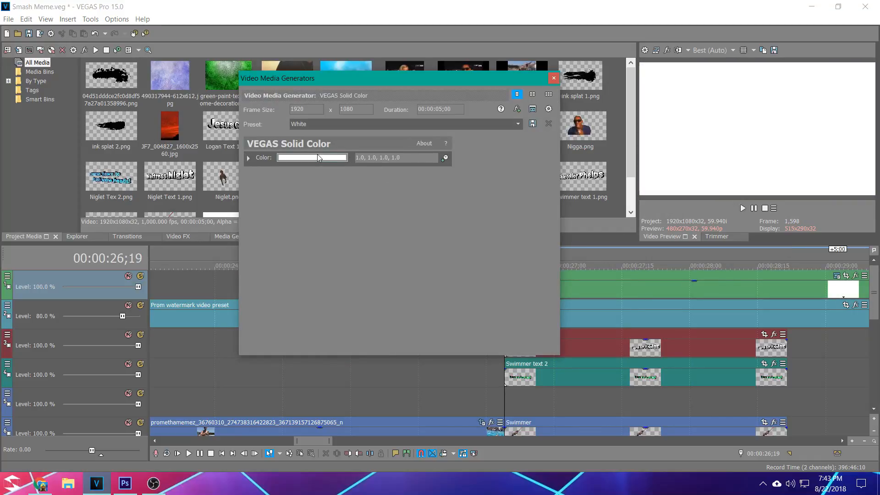
left_click(553, 78)
Step: Trim the new white solid to about 12 frames and shift it to start just before the swimmer layers
scroll(678, 307, "down", 2)
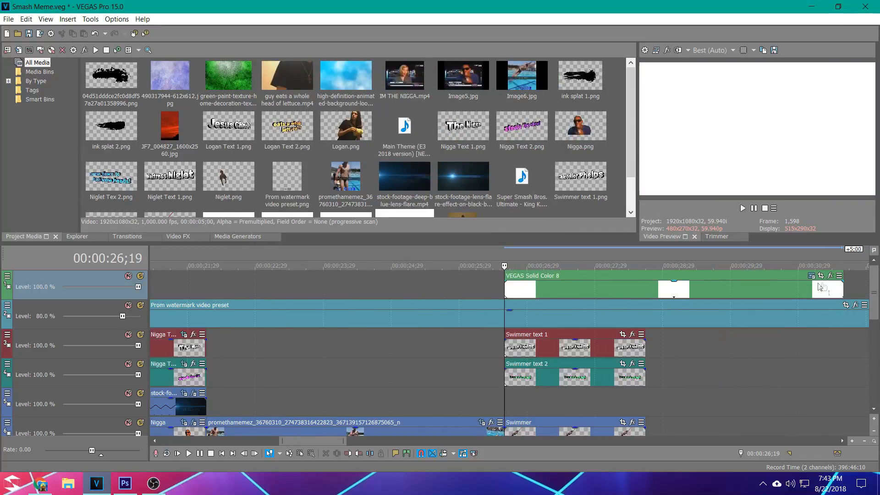
left_click_drag(841, 286, 533, 286)
scroll(653, 304, "up", 3)
scroll(653, 304, "up", 2)
left_click_drag(633, 294, 584, 291)
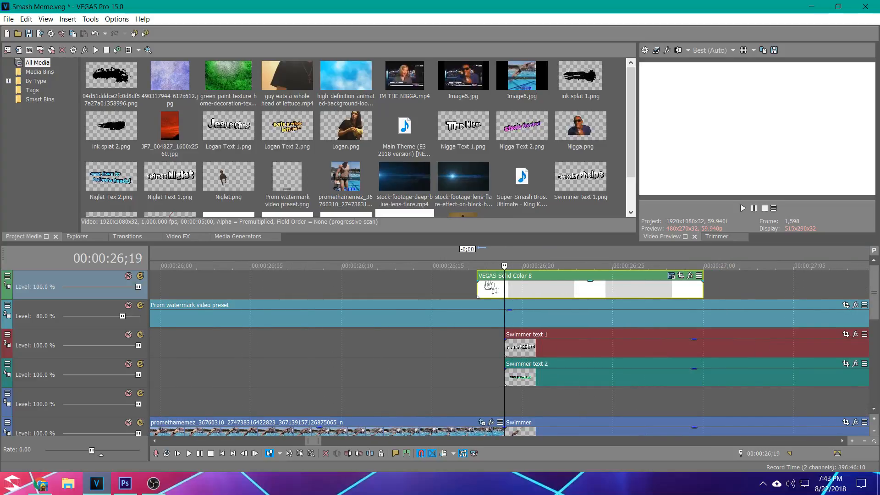
Step: Shorten the white solid to about 11 frames with a short fade-in and a fade-out of about 7 frames, and play it back
left_click_drag(490, 288, 517, 286)
left_click_drag(705, 292, 542, 295)
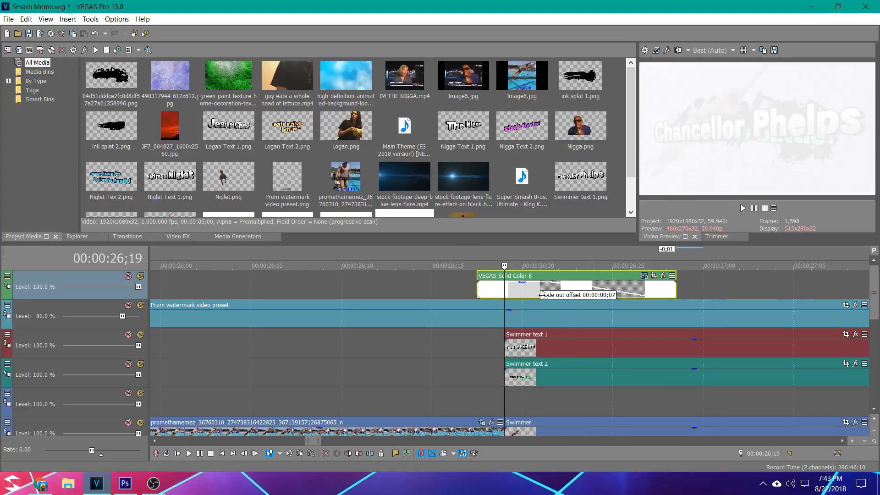
left_click(495, 296)
left_click(453, 289)
key("space")
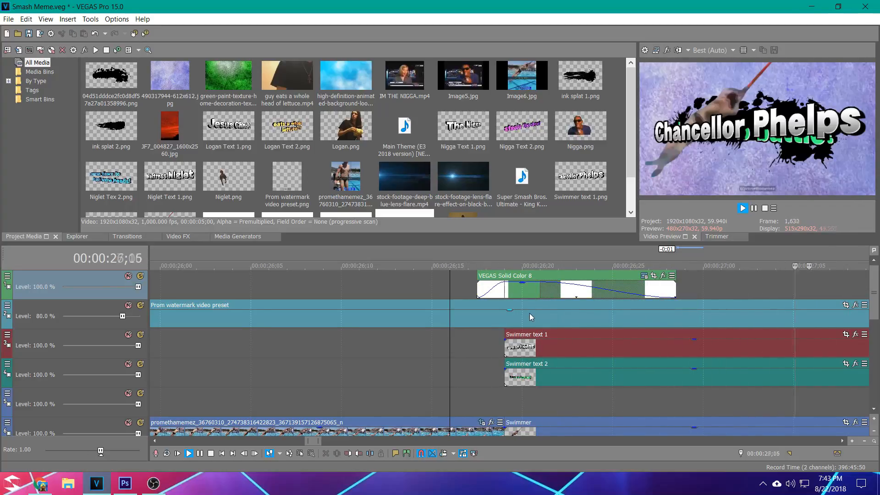
Step: Stop playback and solo track 5 at 00:00:19;14, where the earlier character's lens flare clips begin
key("space")
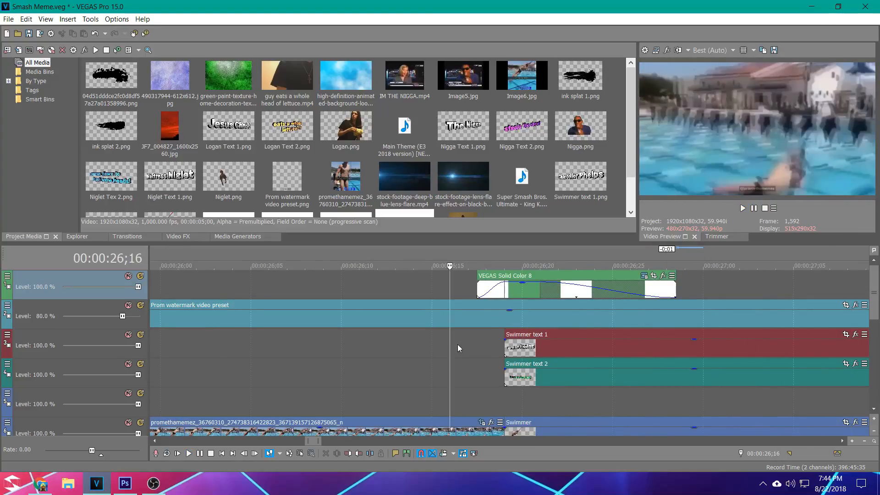
scroll(457, 344, "down", 8)
scroll(327, 391, "down", 2)
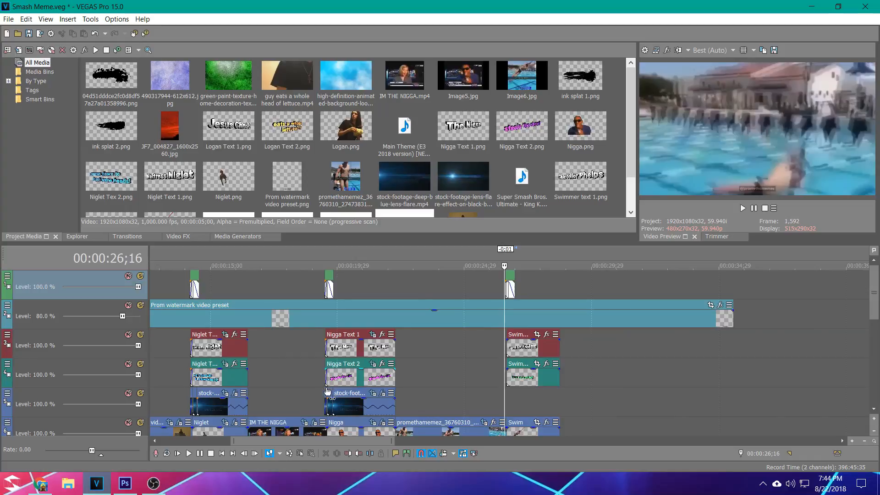
left_click(323, 396)
scroll(472, 404, "up", 5)
scroll(472, 407, "up", 6)
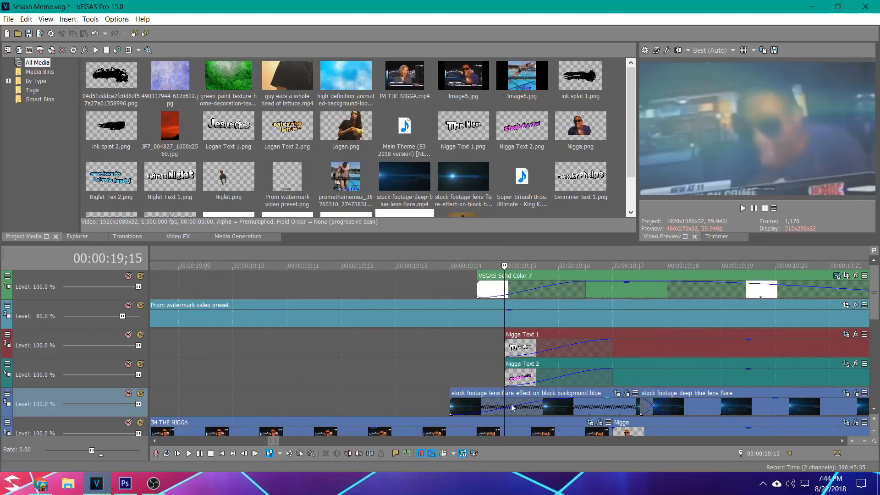
left_click(140, 393)
left_click(447, 405)
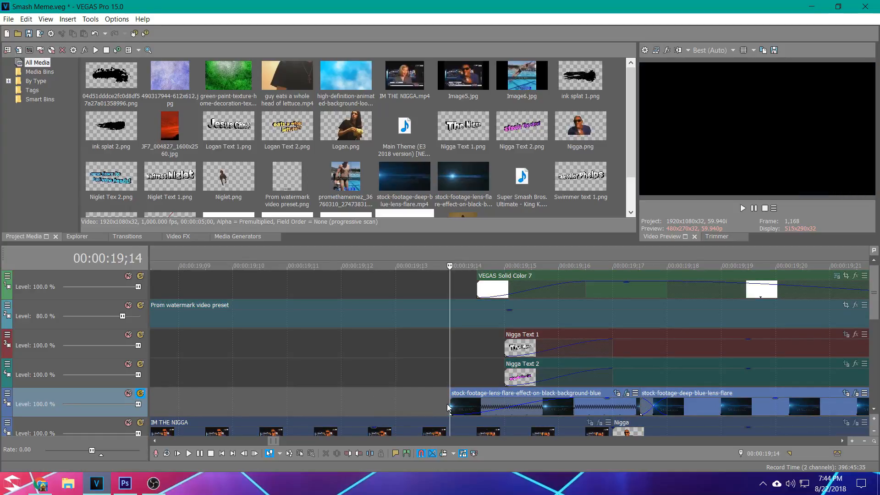
Step: Examine the soloed lens flare clips frame by frame from 00:00:19;14 to 00:00:21;00
key("Right")
key("Right")
key("Right")
key("Right")
key("Right")
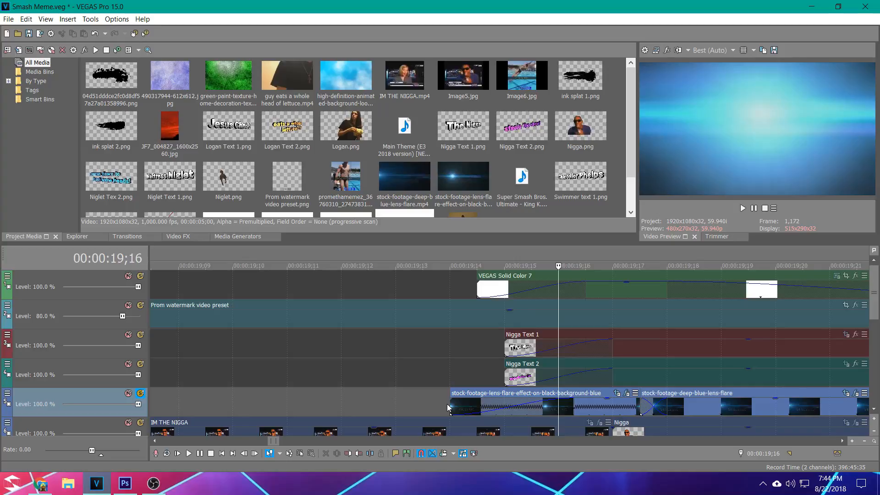
key("Right")
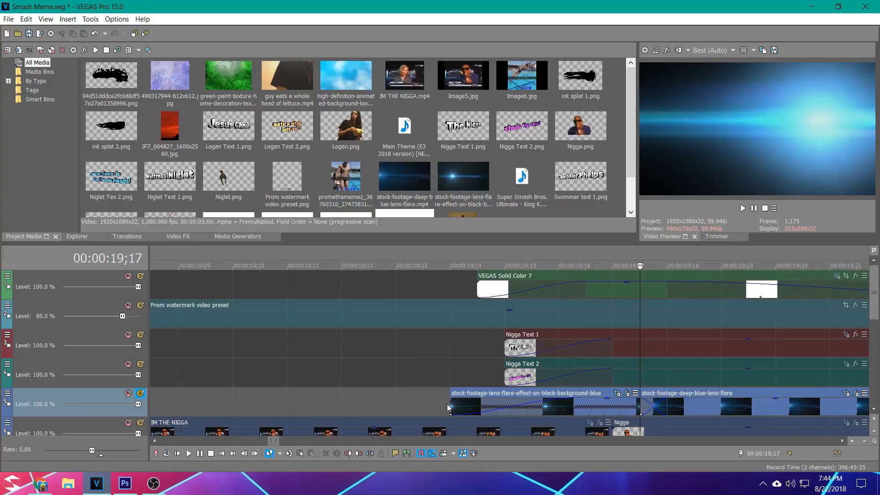
key("Right")
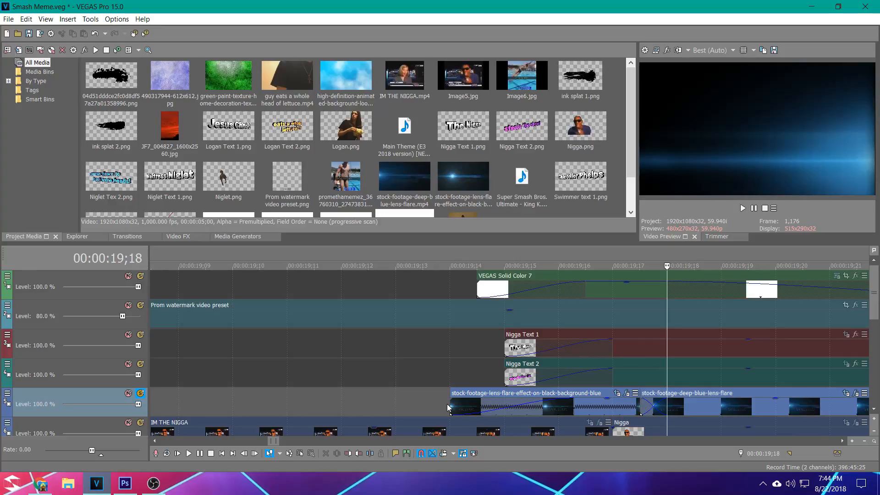
key("Left")
key("Right")
key("Right")
key("Right")
key("Right")
key("Right")
key("Right")
key("Right")
key("Right")
key("Right")
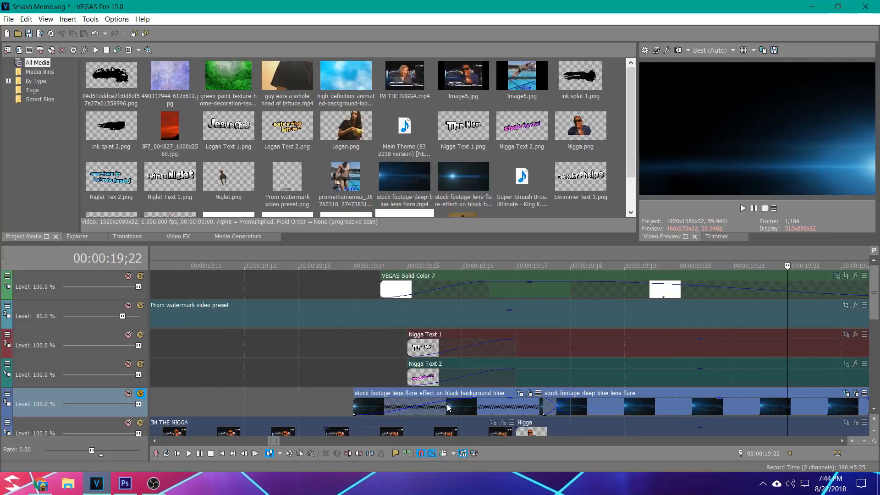
key("Right")
key("Right")
key("Right")
key("Right")
key("Right")
key("Right")
key("Right")
key("Right")
key("Right")
key("Right")
key("Right")
key("Right")
key("Right")
key("Right")
key("Right")
key("Right")
key("Right")
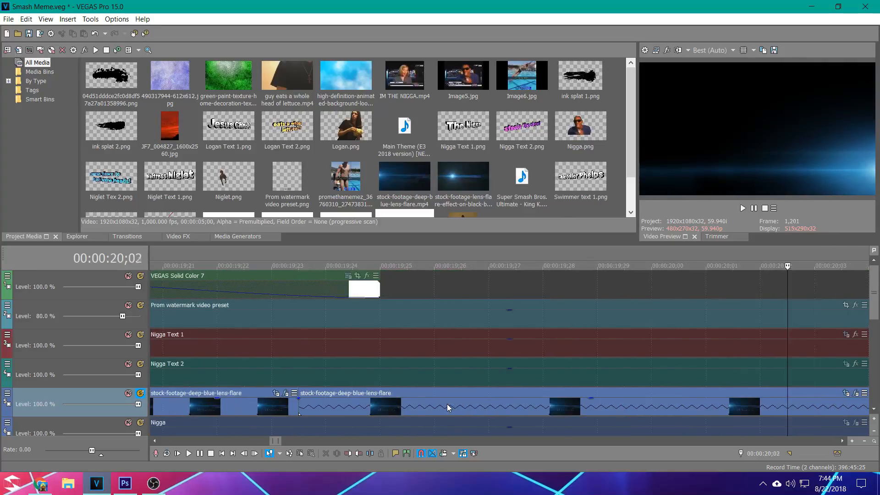
key("Right")
key("Right")
key("Right")
key("Right")
key("Right")
key("Right")
key("Right")
key("Right")
key("Right")
key("Right")
key("Right")
key("Right")
key("Right")
key("Right")
key("Right")
key("Right")
key("Right")
key("Right")
key("Right")
key("Right")
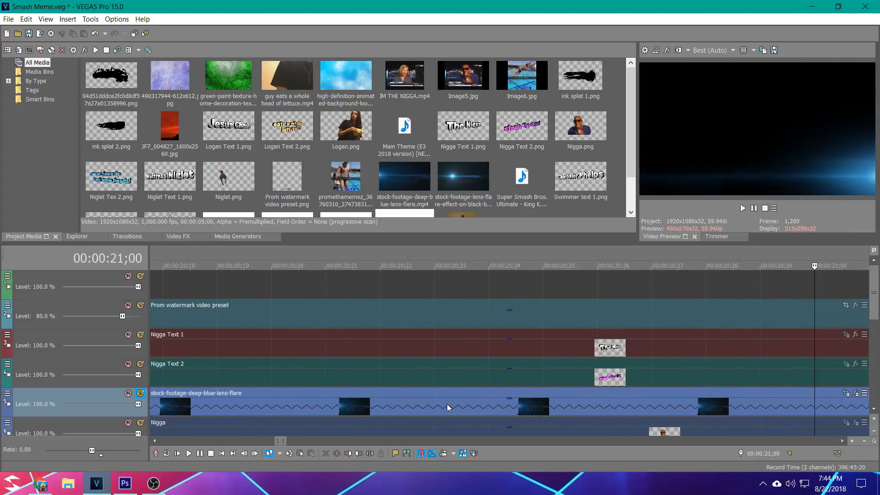
key("Down")
key("Down")
key("Down")
key("Down")
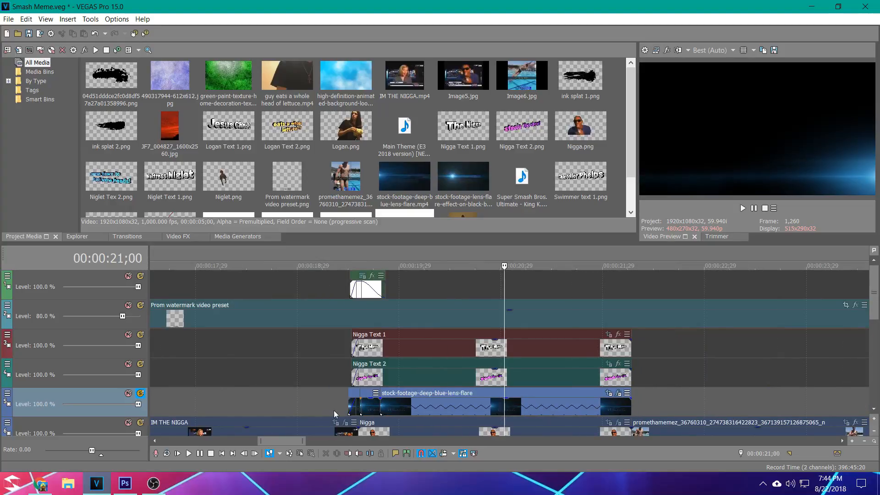
Step: Inspect the Pan/Crop framing of the first lens flare clip at 00:00:19;14 across its duration, then close its settings
left_click(350, 404)
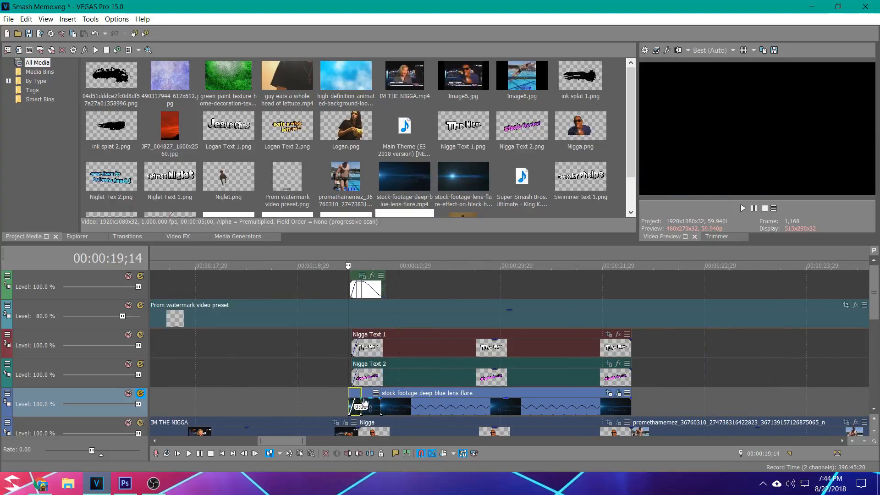
key("Up")
key("Up")
key("Up")
key("Up")
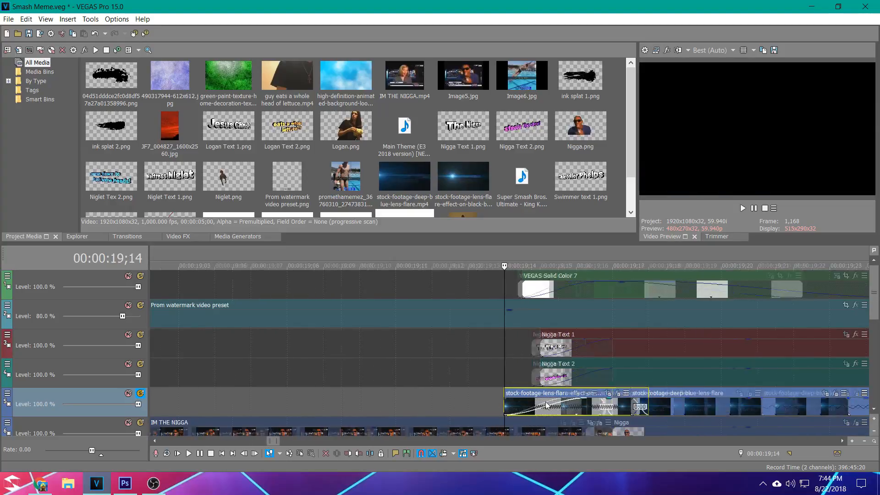
left_click(607, 393)
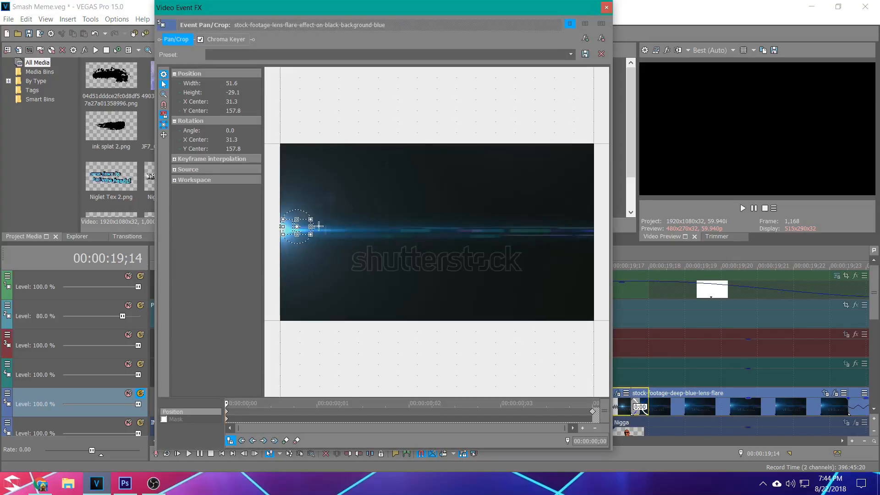
left_click_drag(380, 416, 515, 417)
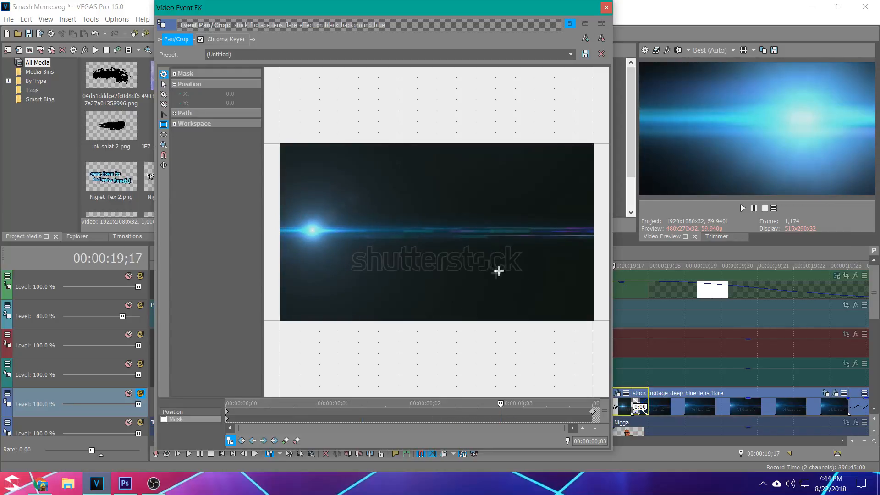
left_click(227, 412)
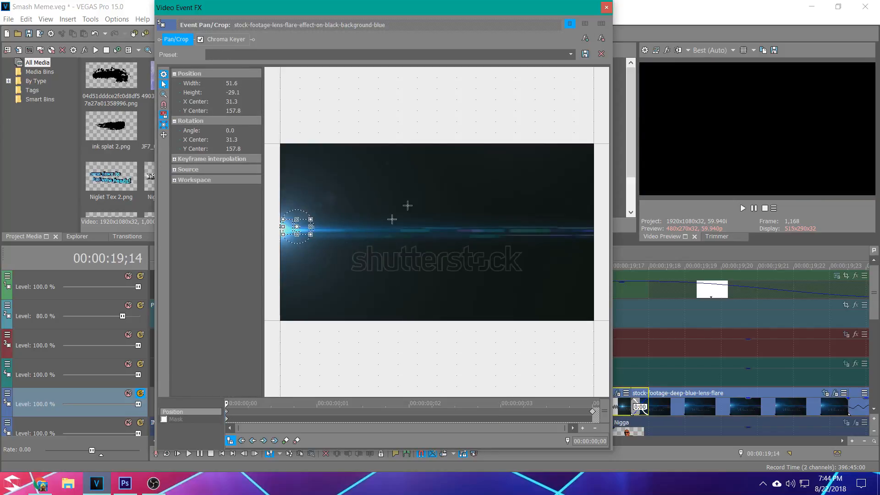
left_click(605, 9)
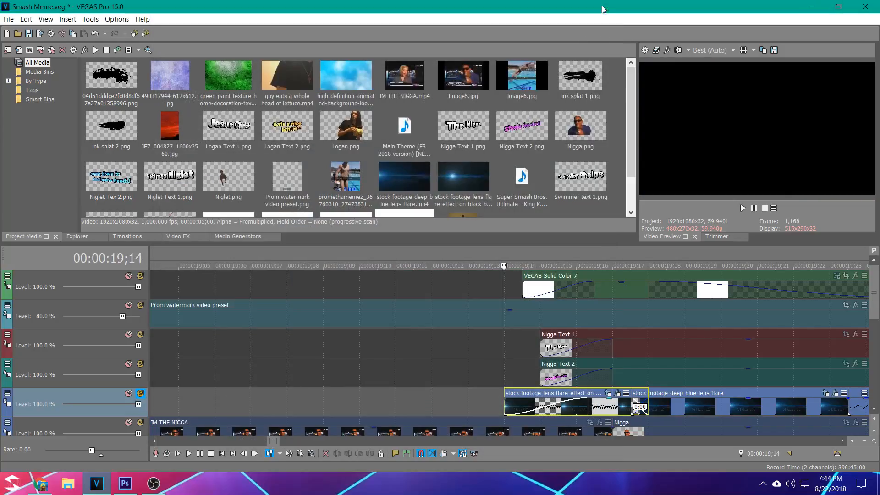
Step: Turn off solo on track 5 and check the start of the swimmer's intro at 00:00:26;19
left_click(140, 394)
scroll(631, 392, "down", 3)
scroll(631, 393, "down", 3)
scroll(632, 393, "down", 8)
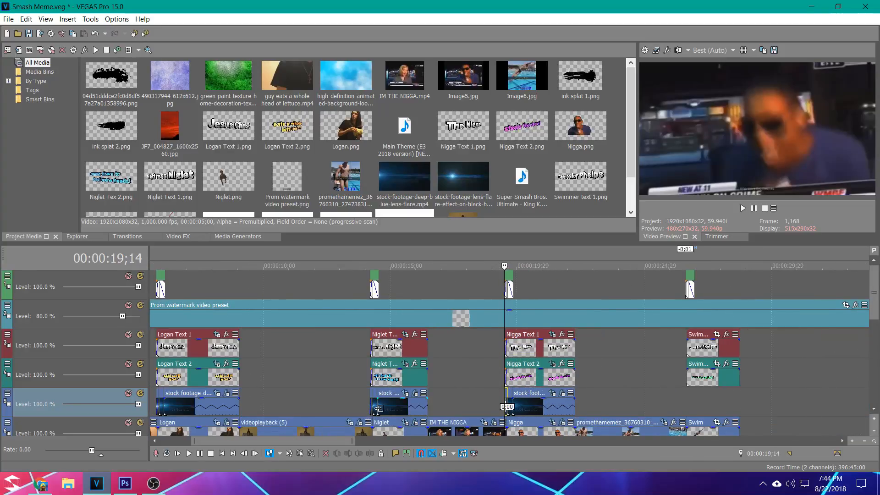
left_click(686, 395)
key("space")
key("space")
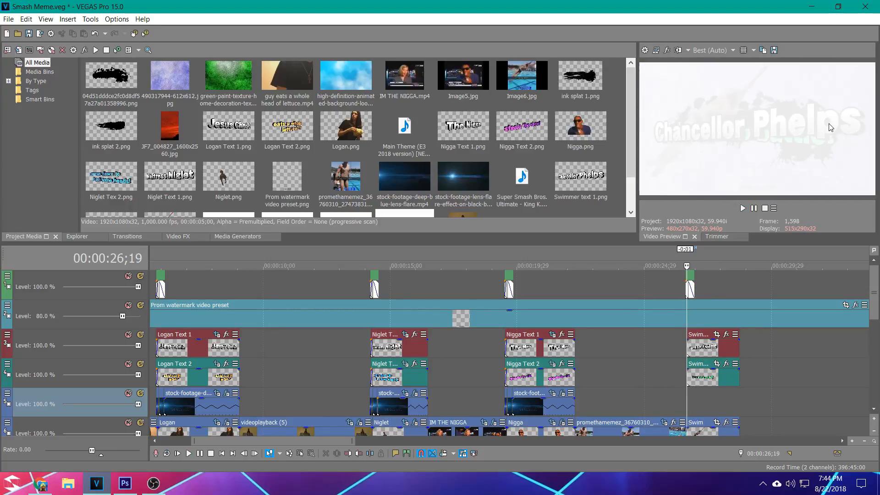
Step: Copy the three lens flare clips from the character intro at 00:00:14;06 and paste them on track 5 at the swimmer's white flash
left_click(514, 408)
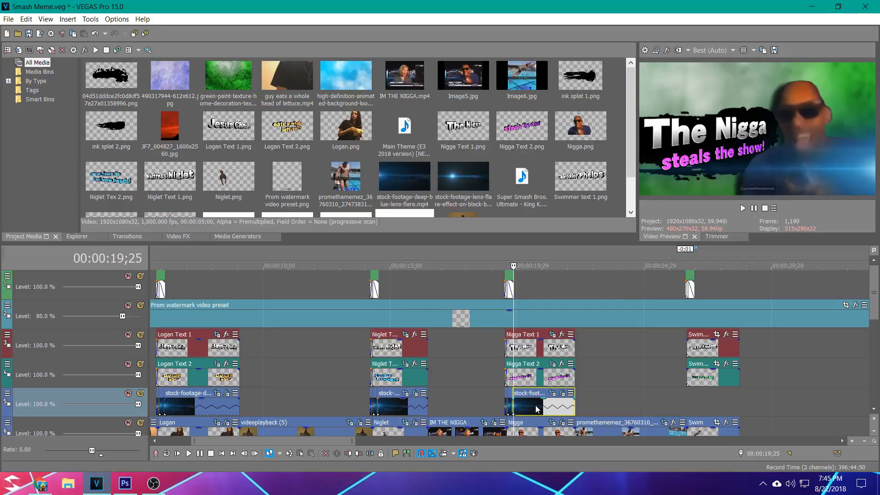
left_click(391, 407)
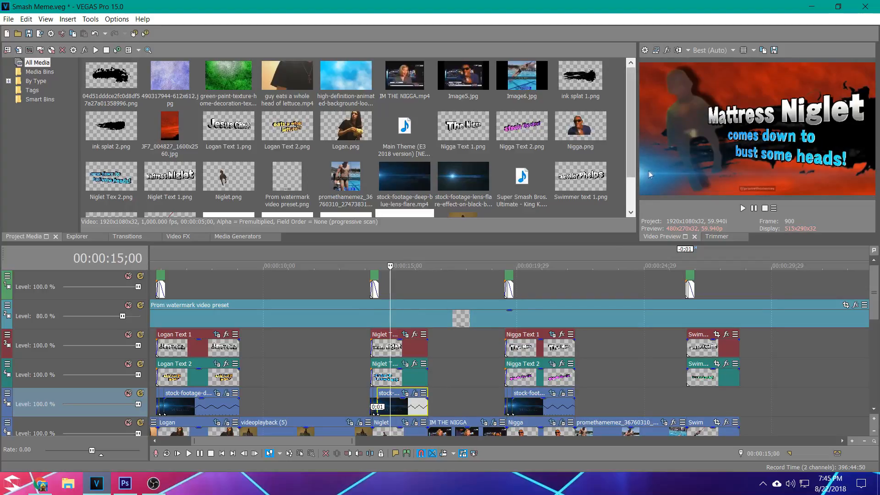
scroll(343, 409, "up", 5)
left_click(342, 409)
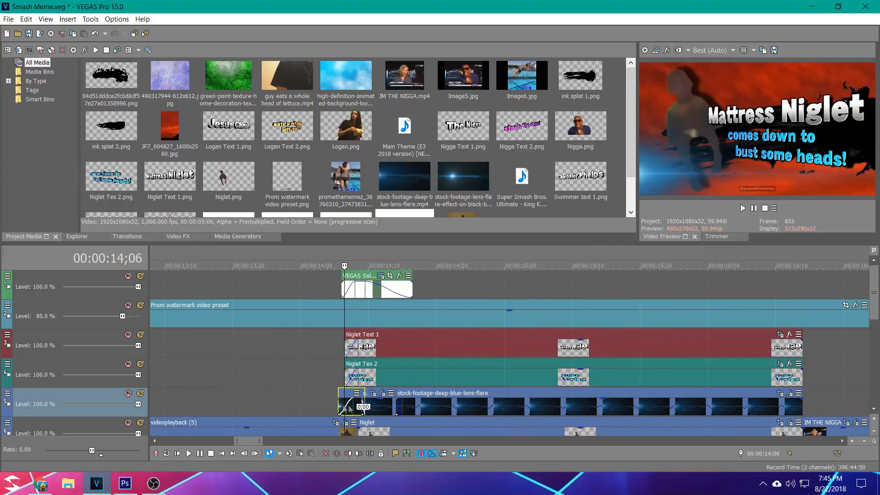
scroll(653, 402, "down", 6)
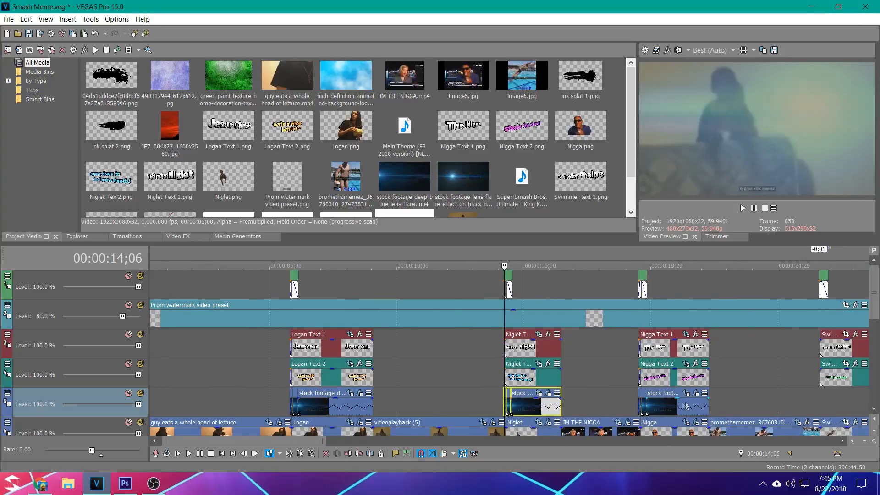
left_click(601, 400)
scroll(601, 400, "up", 4)
scroll(650, 394, "up", 3)
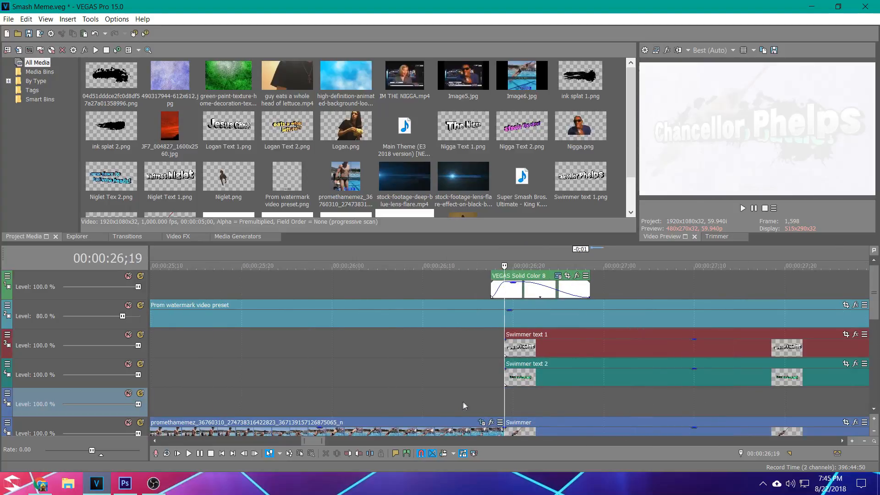
left_click(489, 399)
key("ctrl+v")
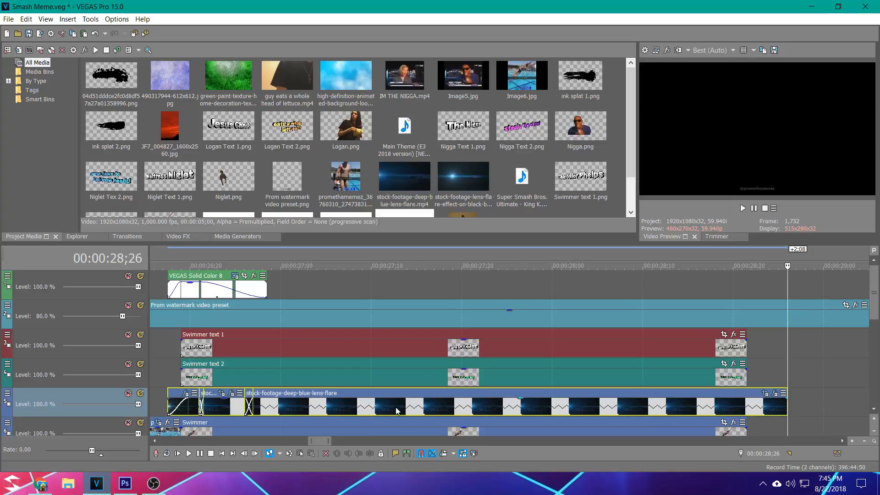
Step: Shift the three pasted lens flare clips earlier so they start at about 00:00:26;16, just before the white flash
left_click_drag(345, 401, 330, 403)
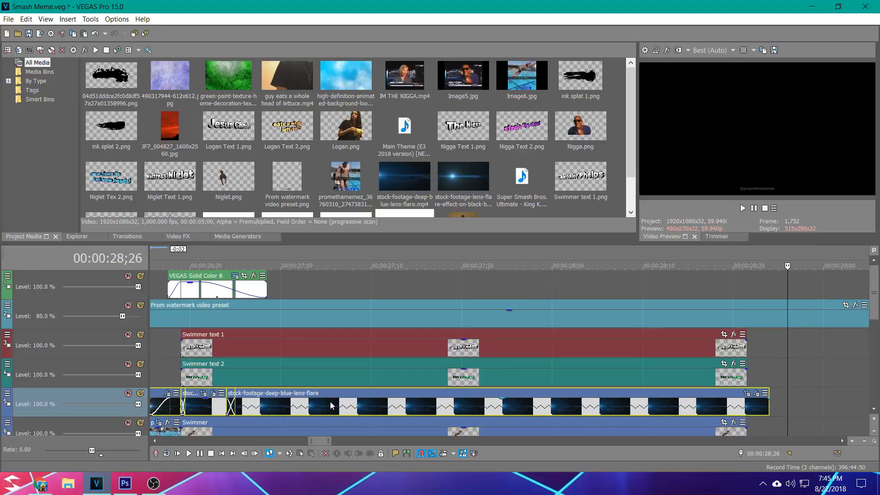
left_click(176, 365)
scroll(412, 395, "up", 2)
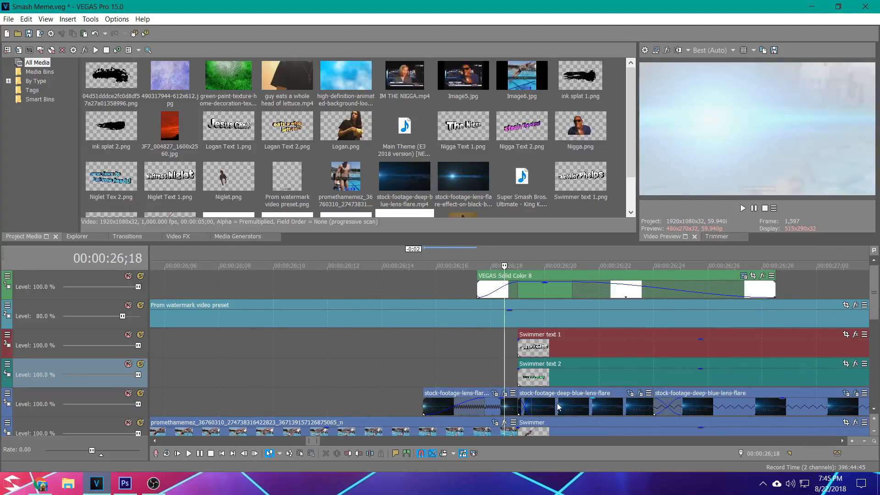
left_click_drag(558, 405, 589, 405)
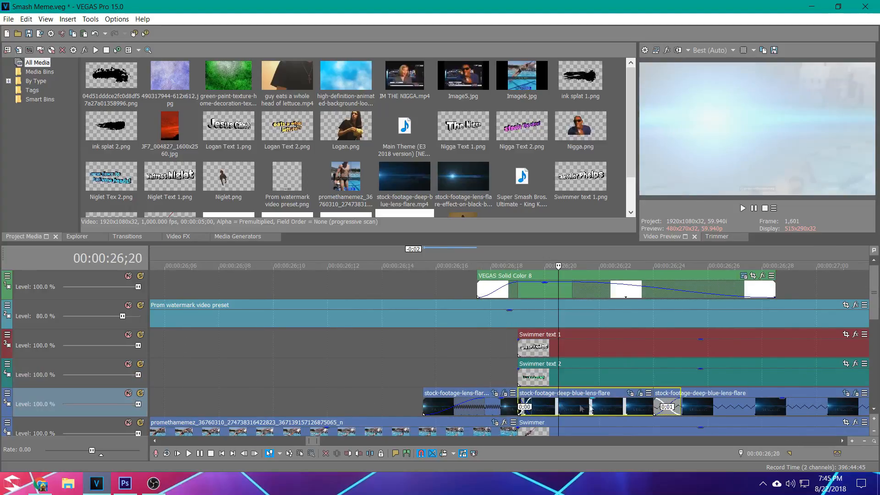
left_click(491, 408)
mouse_move(559, 408)
left_mouse_down()
mouse_move(598, 405)
mouse_move(570, 409)
left_mouse_up()
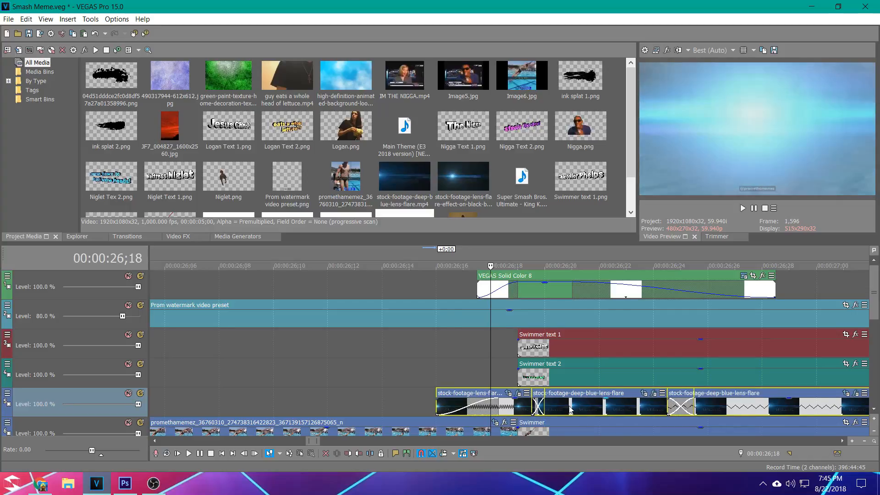
Step: Play back the swimmer's transition twice, starting just before the lens flare clips
left_click(518, 373)
left_click(437, 373)
key("space")
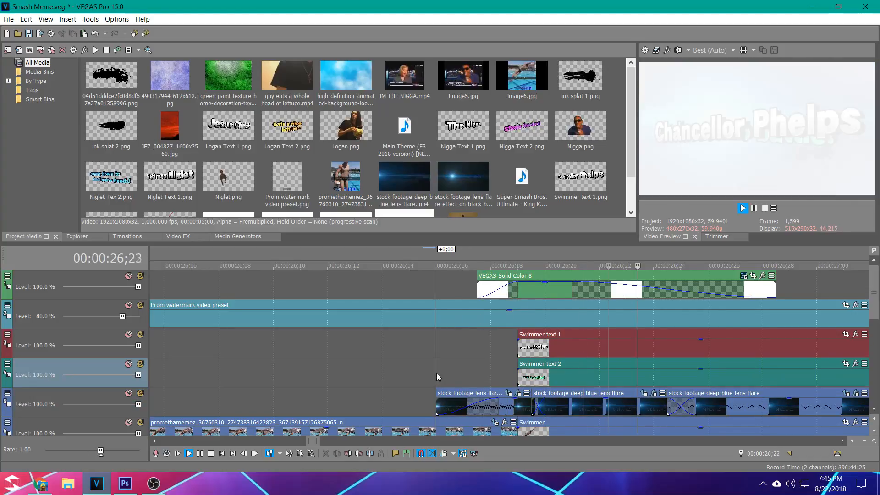
left_click(382, 375)
key("space")
key("space")
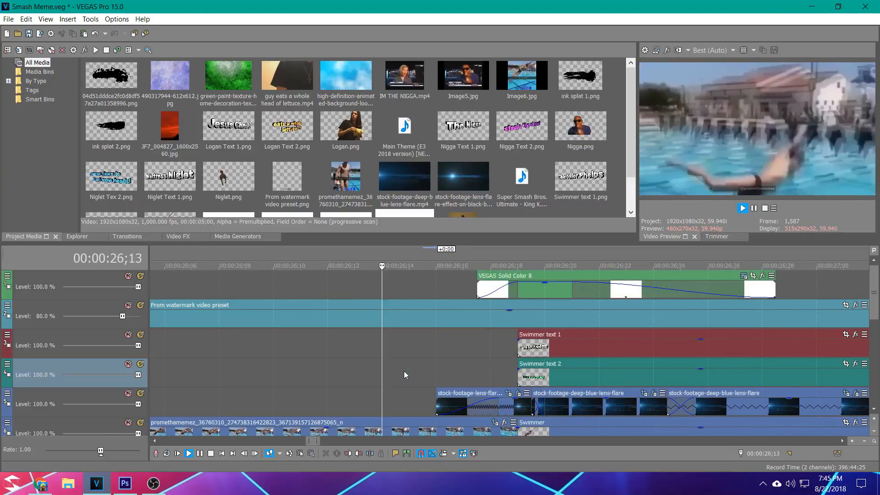
key("space")
Step: Select all three of the swimmer's lens flare clips and move them one frame later, to about 00:00:26;17
left_click(504, 406)
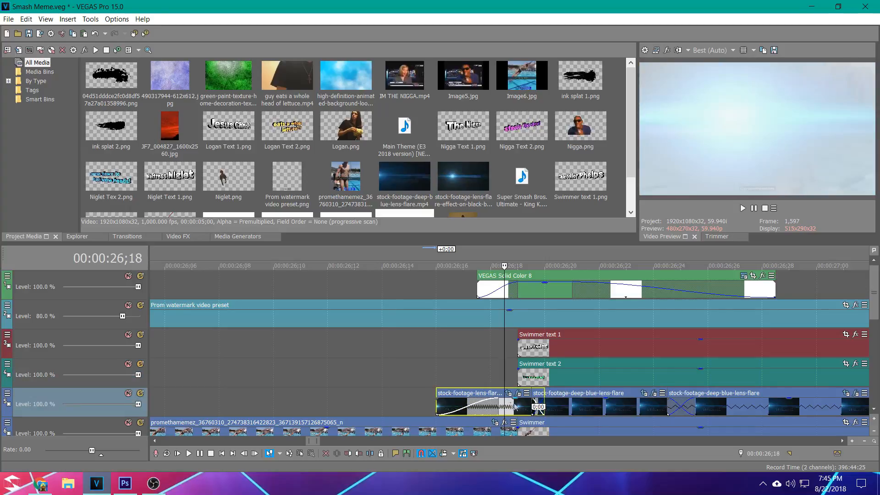
left_click(685, 409, "shift")
left_click_drag(597, 409, 625, 409)
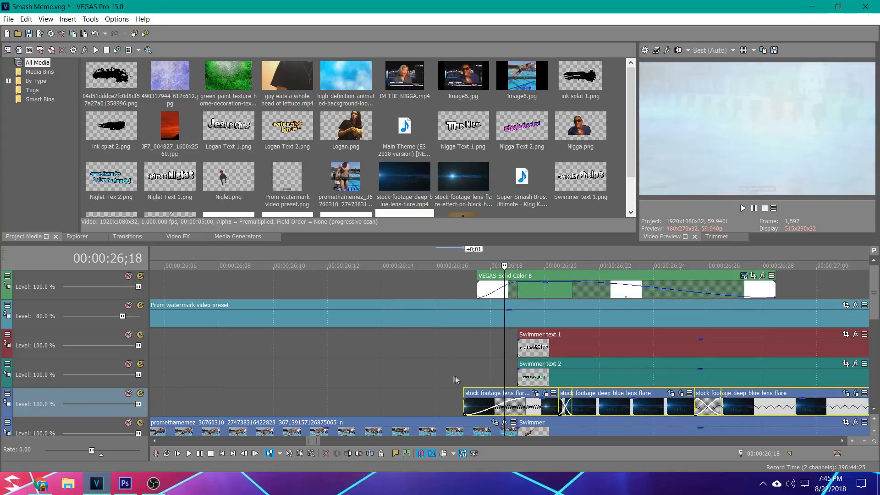
Step: Compare the flare timing near 00:00:19 with the swimmer's transition, and move the swimmer's three lens flare clips one frame earlier
scroll(454, 375, "down", 10)
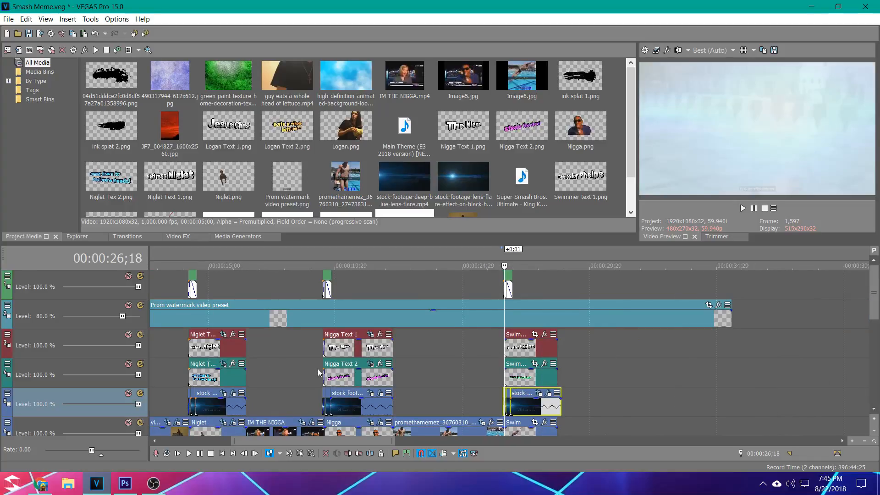
left_click(319, 372)
scroll(451, 381, "up", 10)
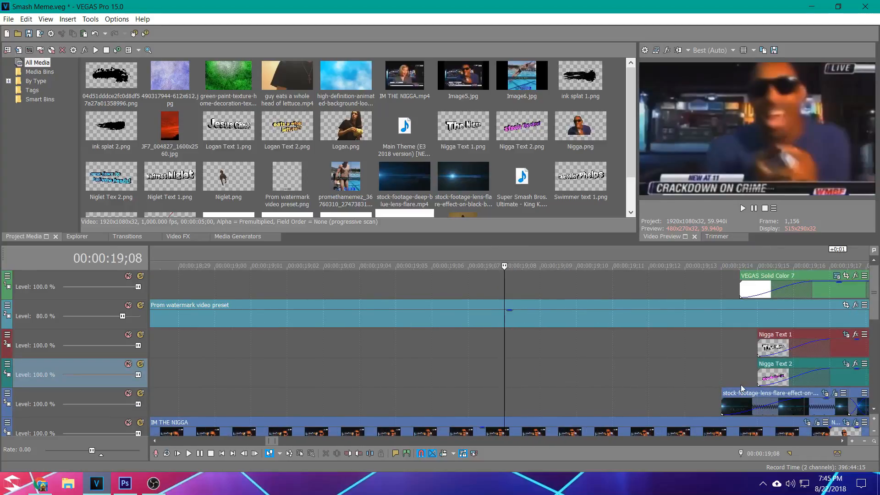
scroll(742, 370, "down", 10)
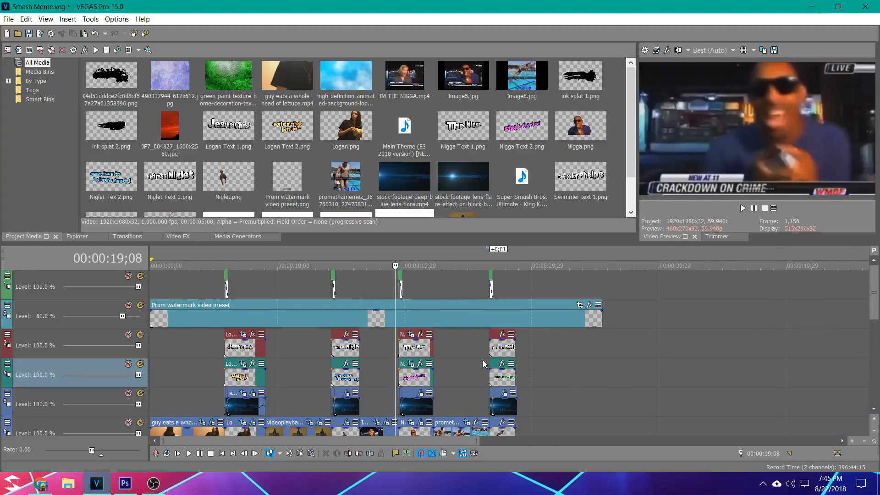
left_click(482, 364)
scroll(590, 380, "up", 10)
left_click(630, 407)
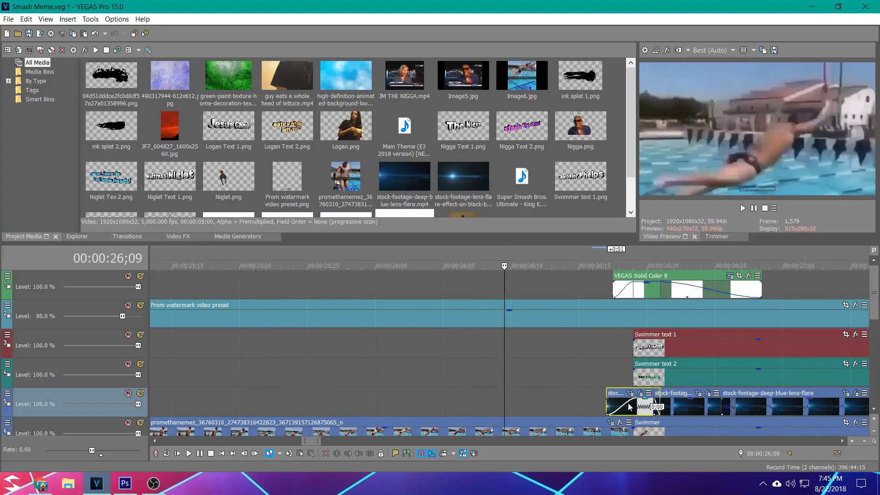
left_click(749, 405, "shift")
left_click_drag(693, 405, 678, 403)
Step: Play back the swimmer's transition from 00:00:26;15, just before the lens flare clips
left_click(589, 369)
key("space")
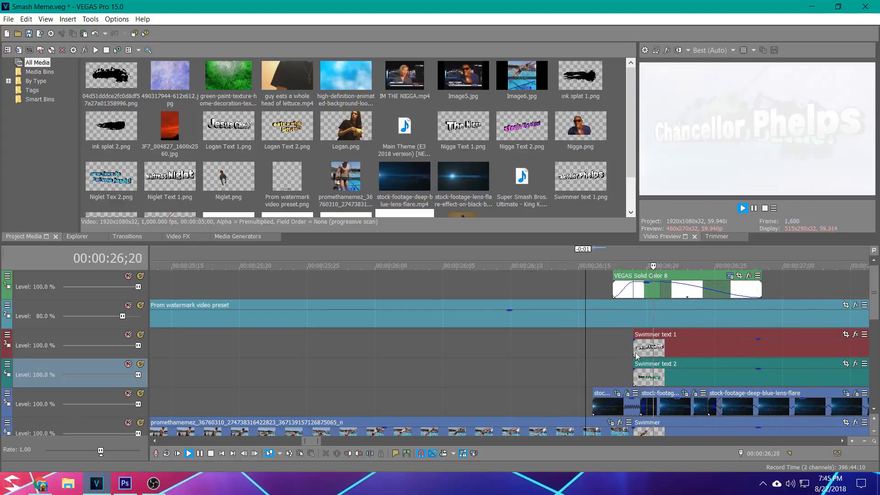
key("space")
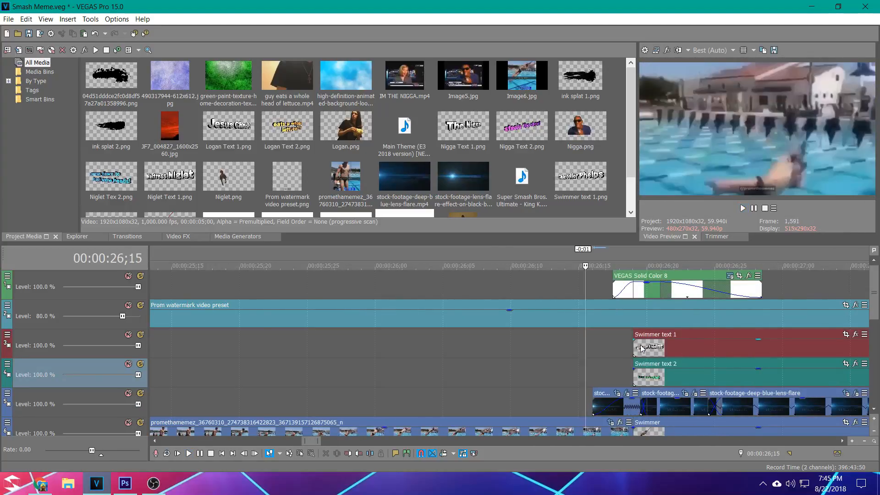
Step: Open the Pan/Crop settings of the Swimmer image on track 6 and add a position keyframe at 00:00:00;07
scroll(642, 348, "down", 3)
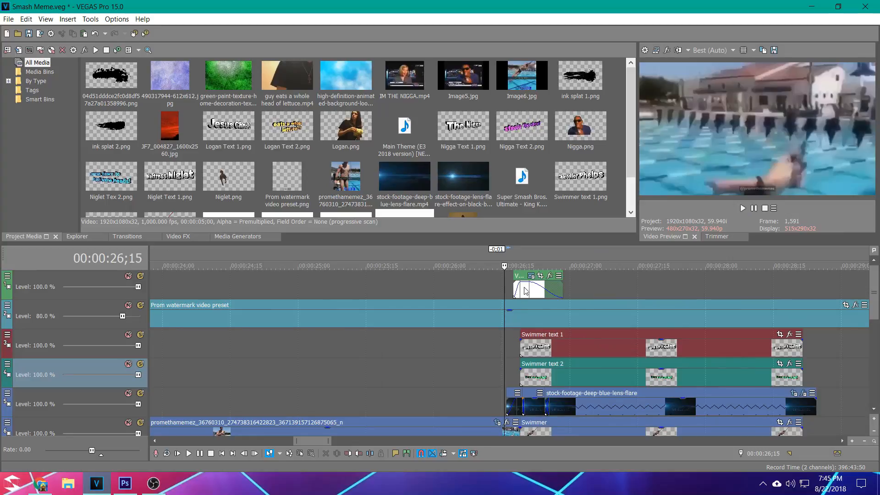
left_click(521, 342)
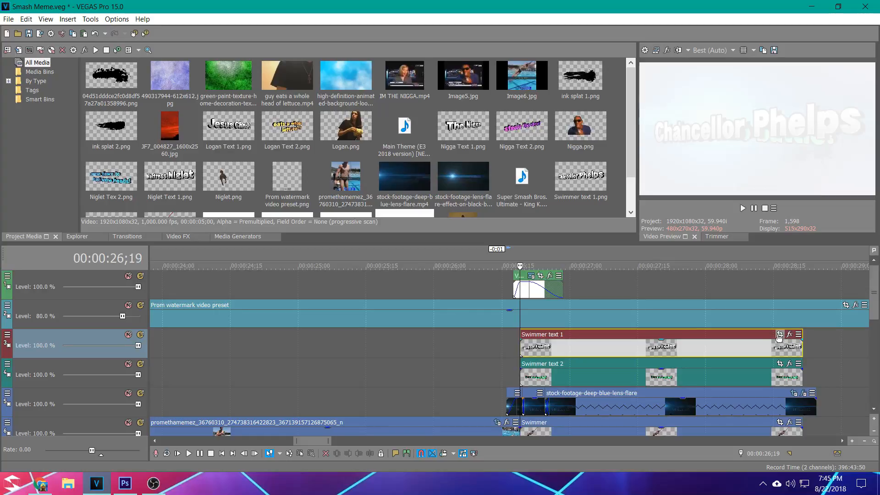
left_click(500, 375)
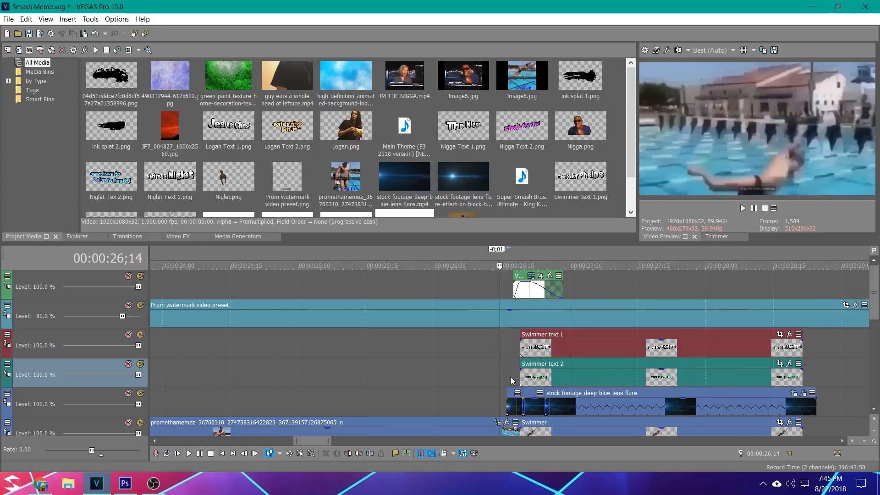
scroll(511, 377, "down", 2)
left_click(521, 349)
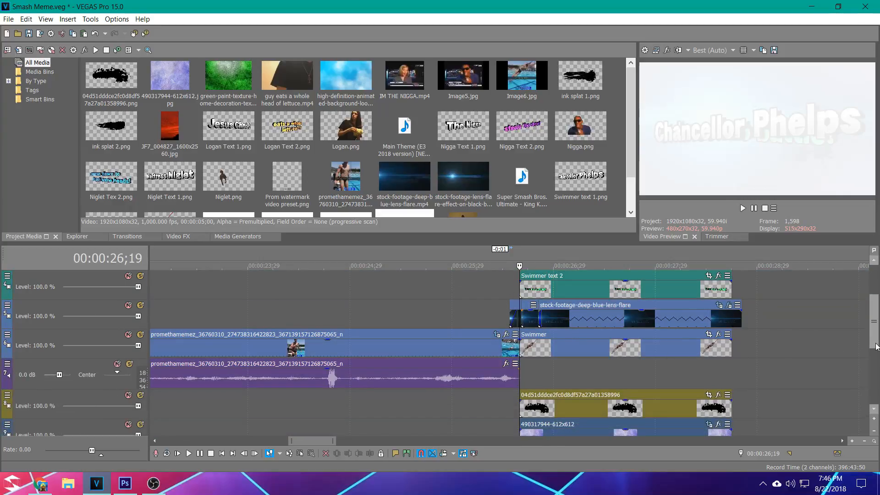
scroll(779, 359, "down", 3)
left_click(709, 335)
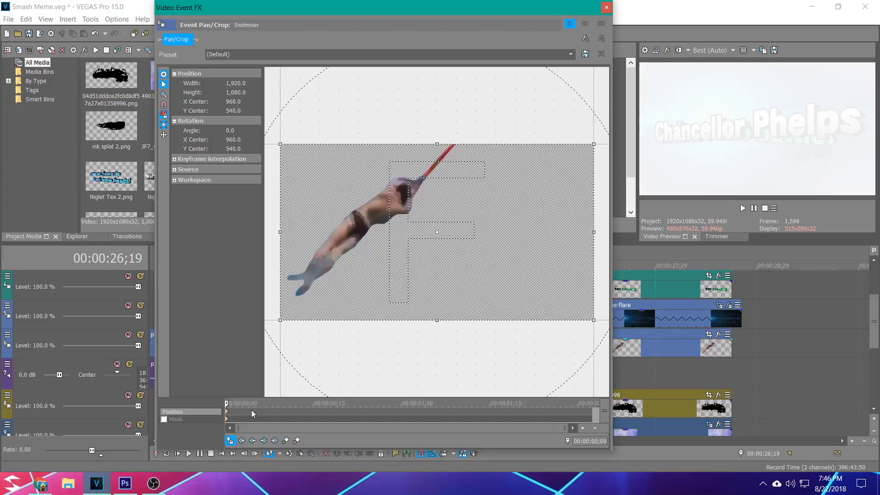
left_click(252, 414)
left_click(269, 413)
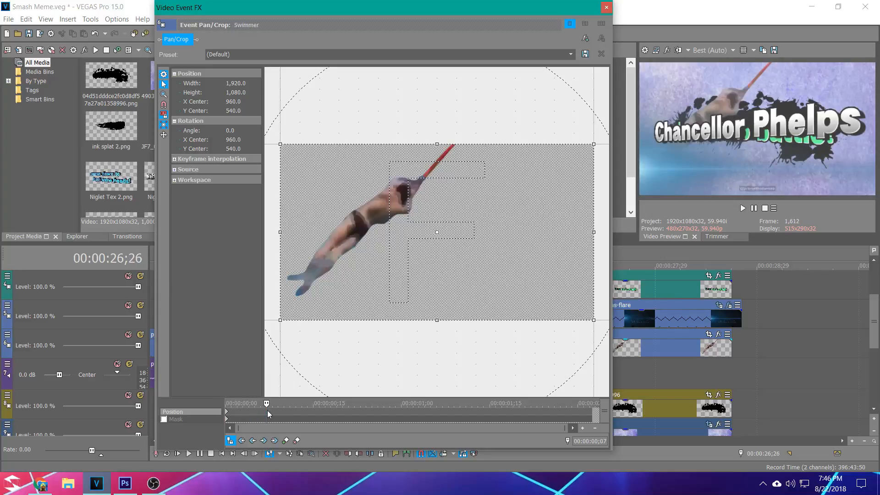
double_click(268, 414)
Step: At the second keyframe, shrink the Swimmer crop frame to about 1,227 × 690, rotate it 8 degrees and centre it at about 839, 442
left_click_drag(596, 320, 556, 291)
left_click_drag(473, 256, 445, 242)
left_click_drag(504, 272, 513, 271)
left_click_drag(525, 231, 526, 250)
left_click_drag(450, 249, 465, 263)
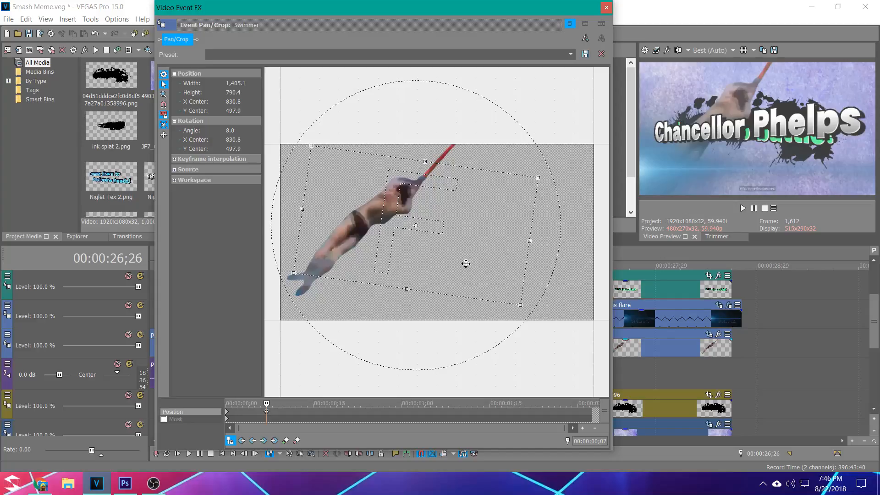
left_click_drag(520, 304, 477, 241)
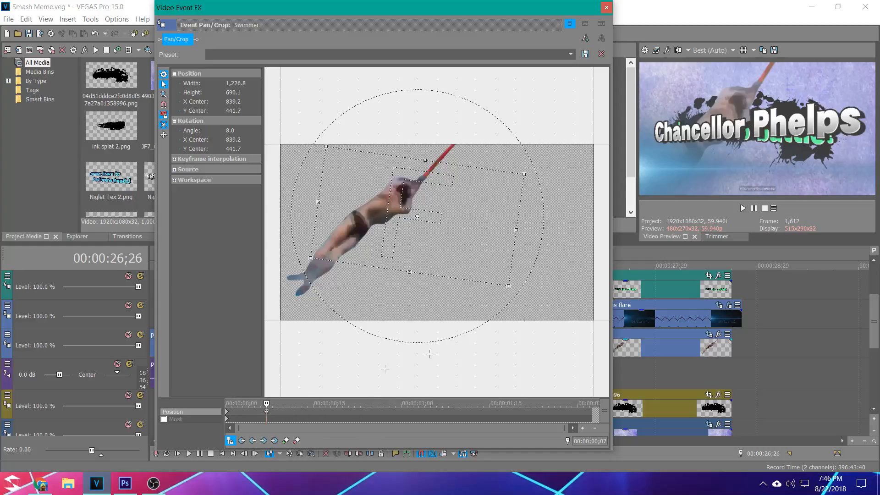
Step: Check the Swimmer image against the white flash at 00:00:26;22 and move its second position keyframe to 00:00:00;03
left_click_drag(545, 8, 430, 10)
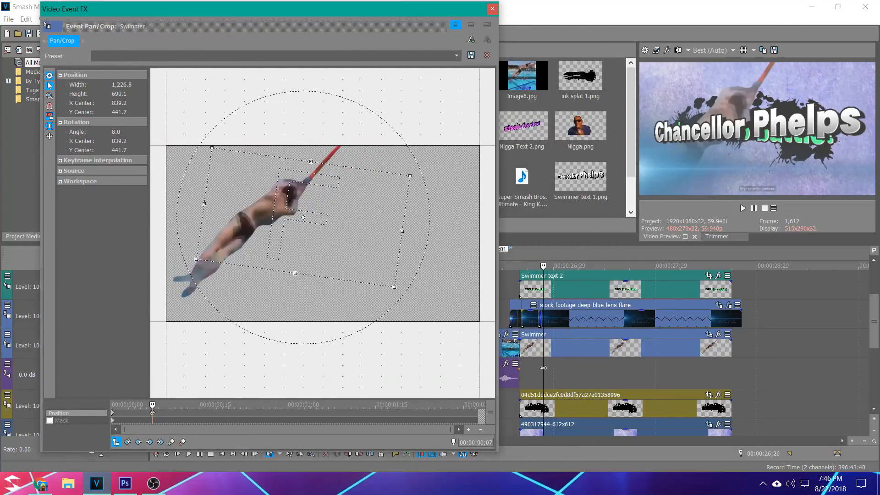
scroll(543, 367, "up", 5)
left_click_drag(388, 14, 267, 19)
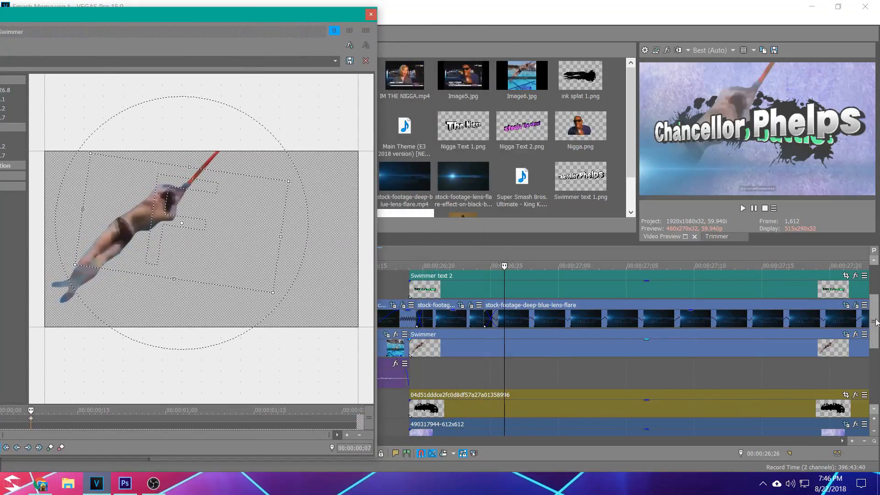
left_click_drag(875, 321, 875, 292)
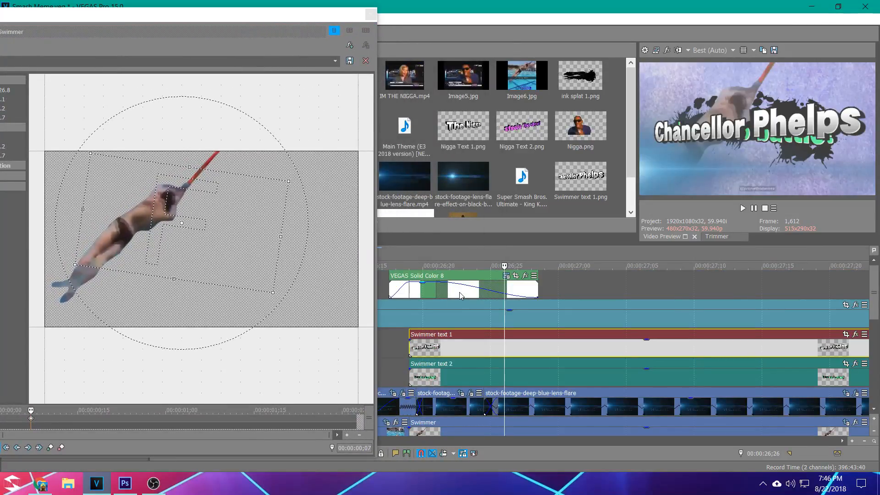
left_click(459, 293)
left_click_drag(875, 296, 878, 323)
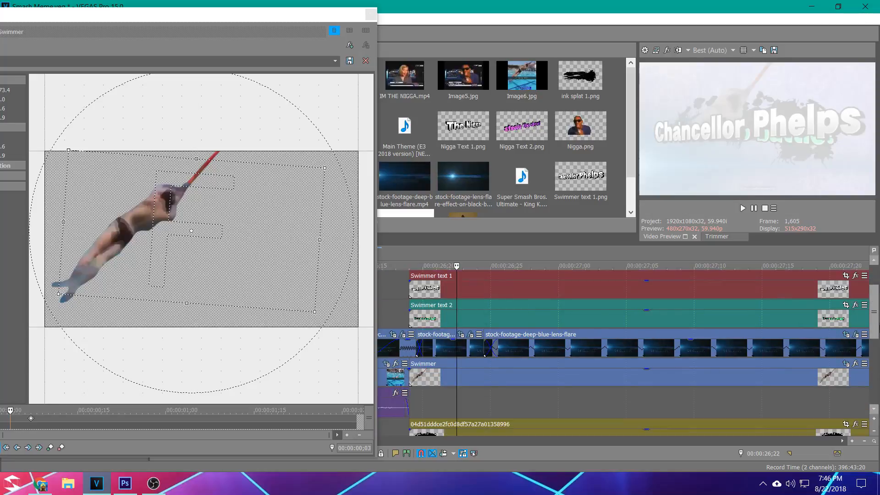
scroll(502, 358, "down", 1)
left_click_drag(30, 419, 13, 418)
left_click_drag(170, 14, 521, 6)
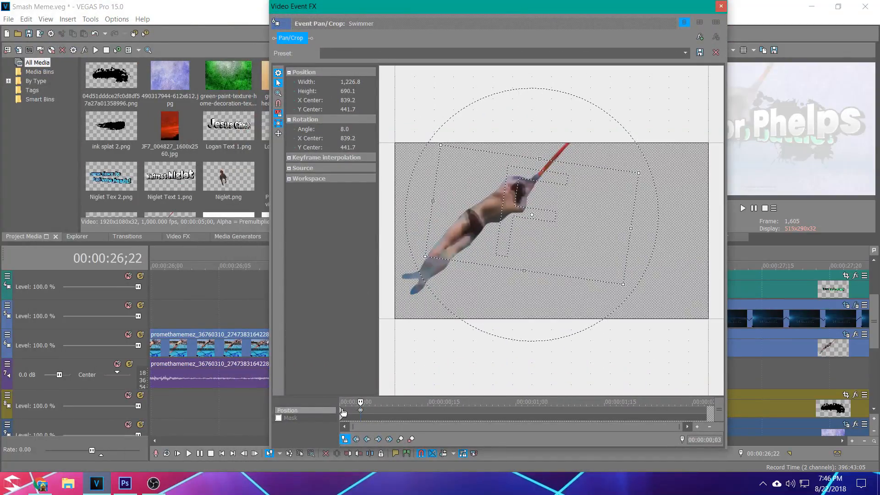
Step: At the Swimmer image's first keyframe, shrink the crop frame to about 1,077 × 606 with its X centre at about 957
left_click(343, 411)
left_click_drag(527, 29, 376, 25)
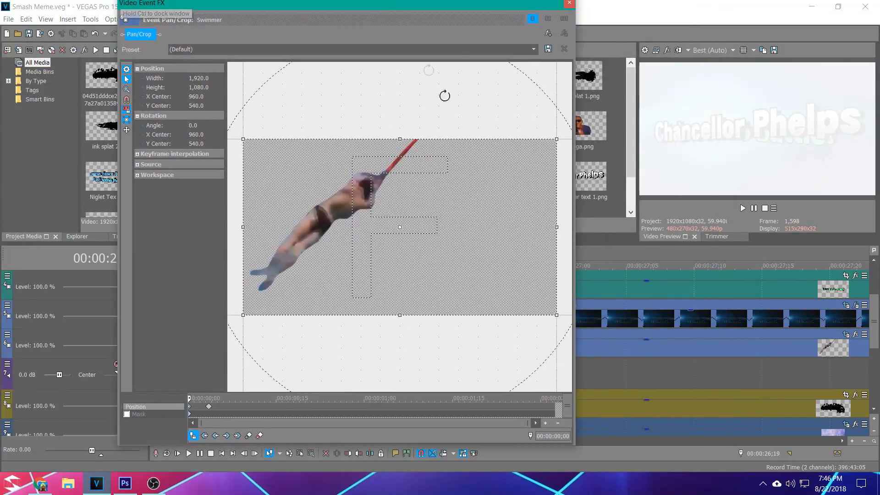
left_click_drag(556, 315, 488, 276)
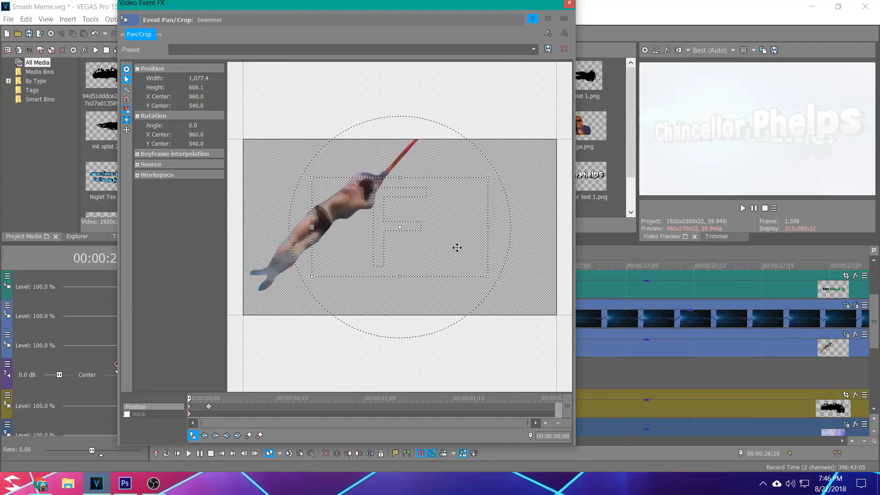
left_click_drag(457, 247, 458, 248)
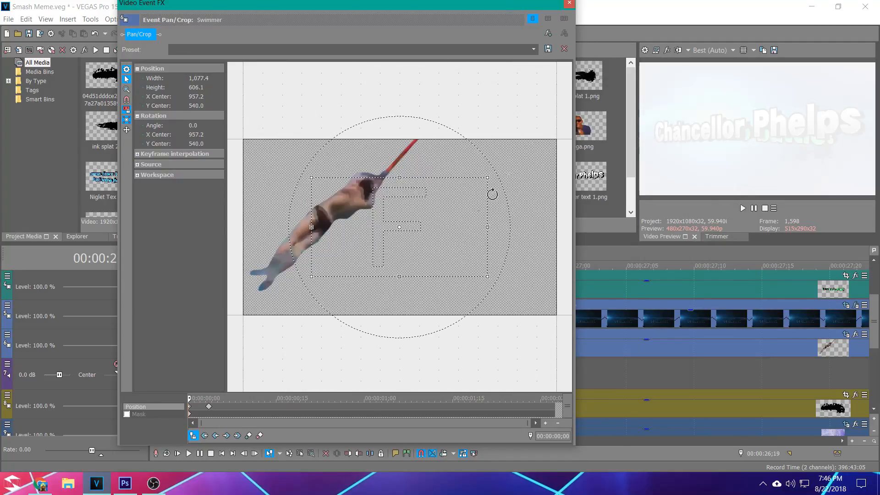
left_click(568, 3)
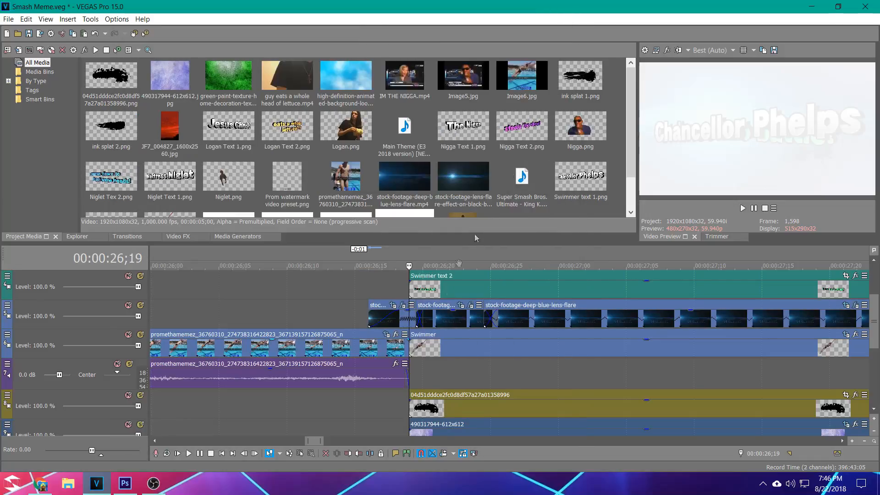
Step: Play back the swimmer's intro from the start of the Swimmer image to check the zoom animation
left_click(406, 393)
key("space")
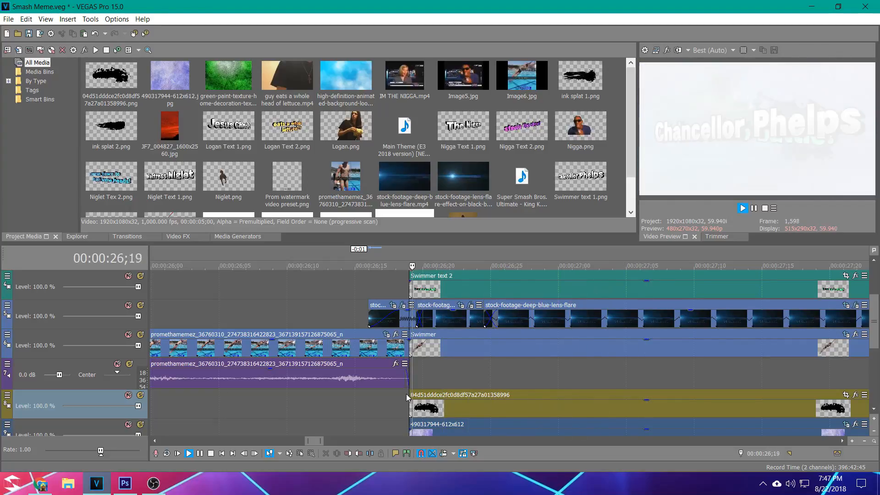
key("space")
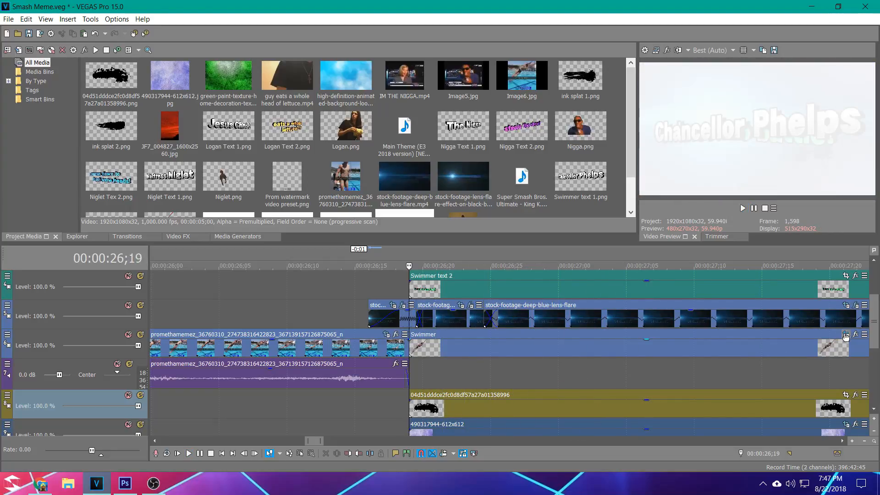
Step: Move the Swimmer image's first-keyframe crop frame to a centre of about 356, 349 and set that keyframe's interpolation to Slow
left_click(846, 336)
left_click_drag(439, 261, 356, 234)
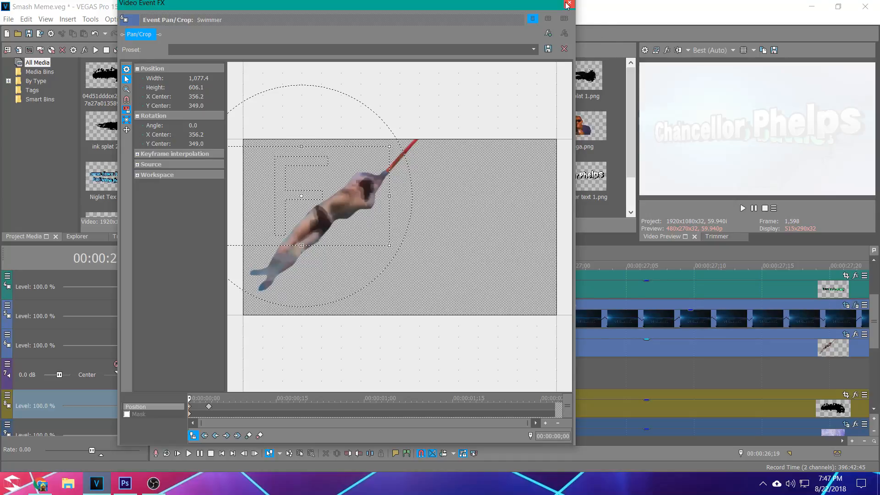
right_click(190, 409)
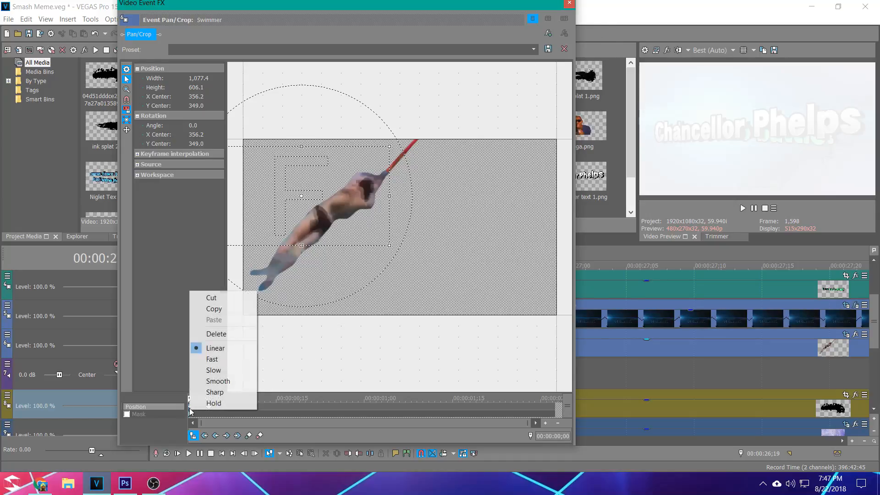
left_click(223, 371)
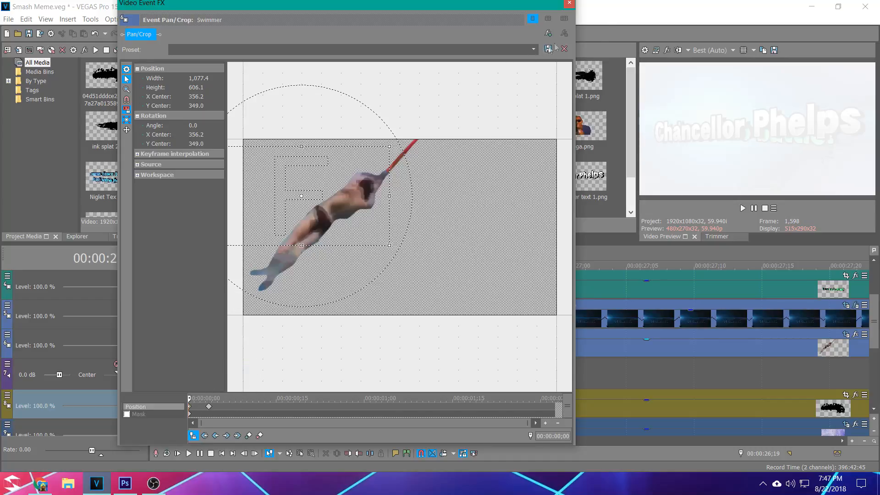
left_click(569, 3)
key("space")
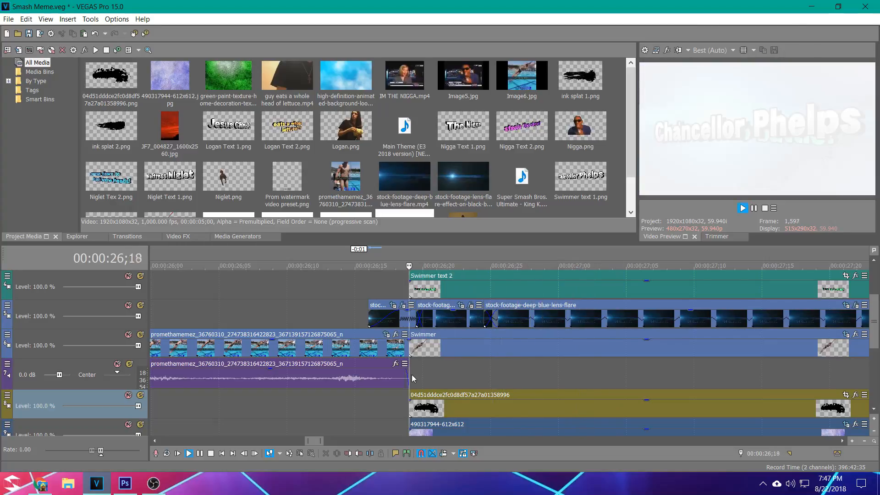
key("space")
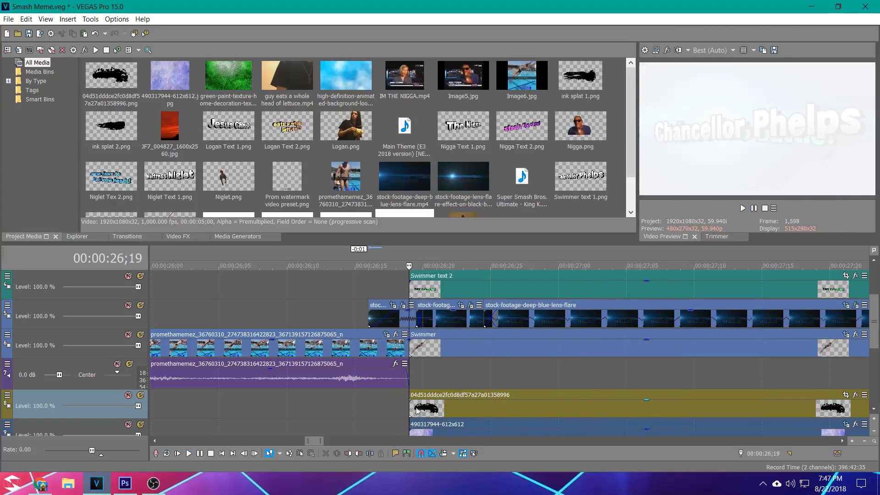
Step: Trim the end of the last lens flare clip on track 5 to line up with the end of the swimmer text clips
scroll(655, 376, "down", 3)
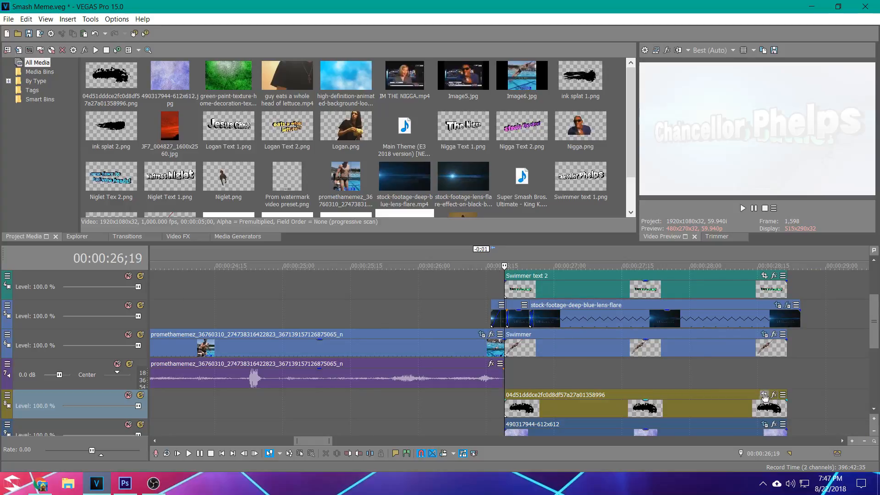
scroll(783, 387, "up", 2)
left_click_drag(800, 376, 793, 375)
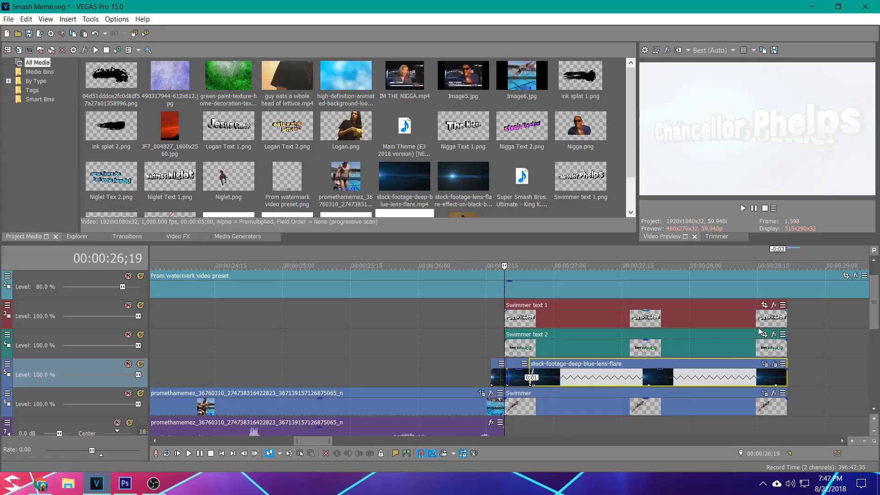
left_click(764, 305)
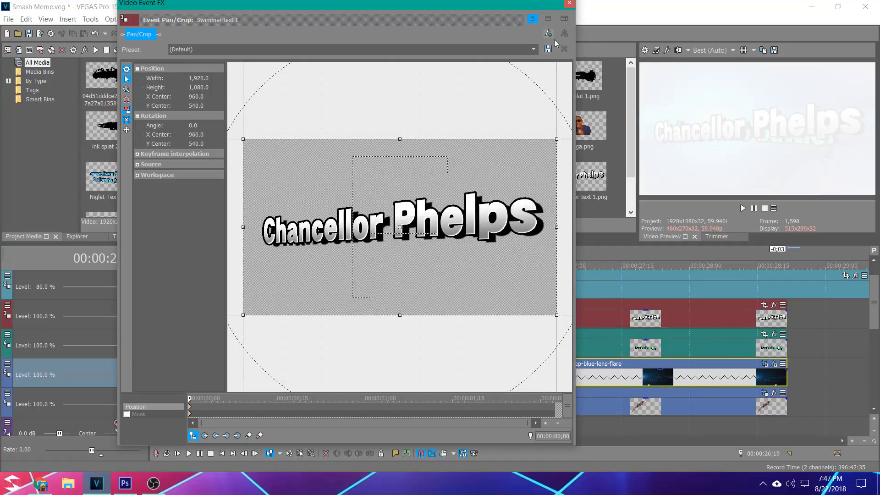
left_click(569, 3)
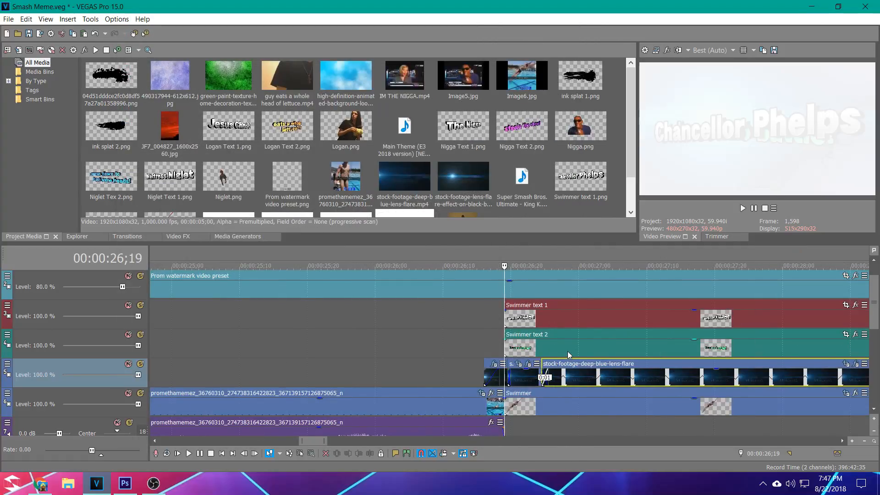
scroll(743, 348, "down", 4)
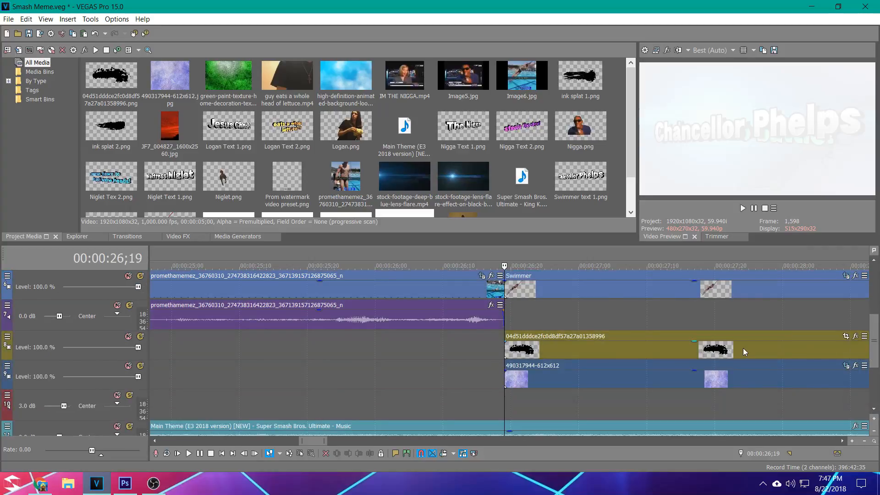
Step: Matching the Swimmer image's second keyframe time, add a Pan/Crop keyframe to Swimmer text 1 with a frame about 2,261 × 1,272, centred about 710, 438
left_click(845, 275)
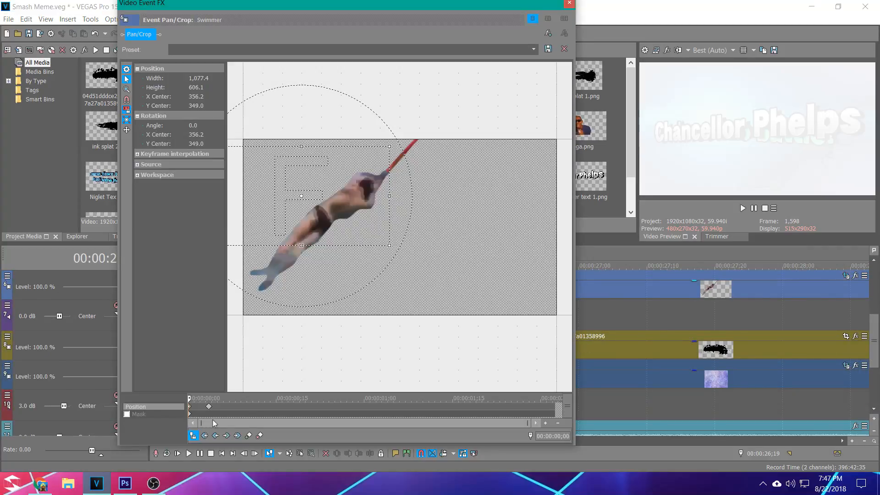
left_click(208, 407)
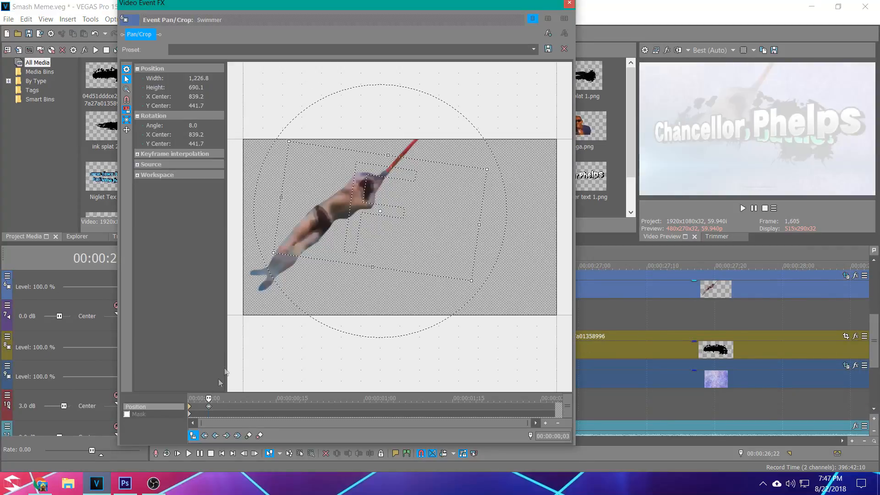
left_click(569, 3)
scroll(522, 399, "up", 3)
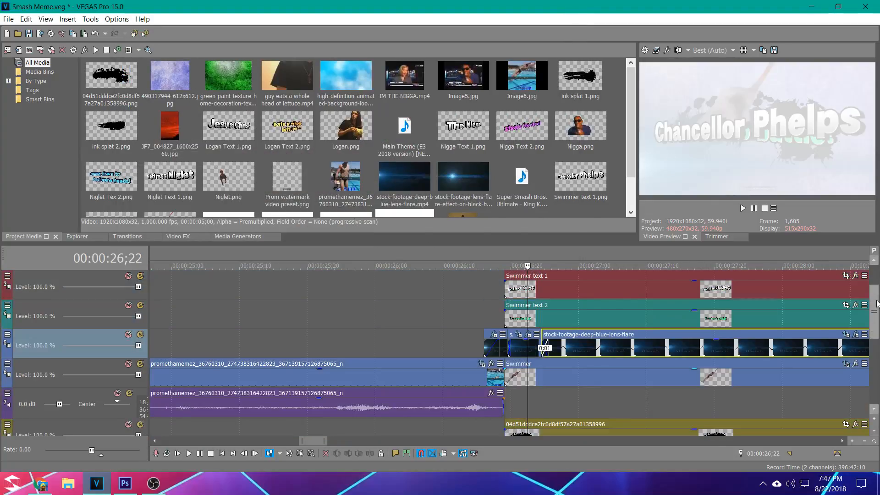
left_click_drag(313, 440, 317, 440)
left_click(738, 275)
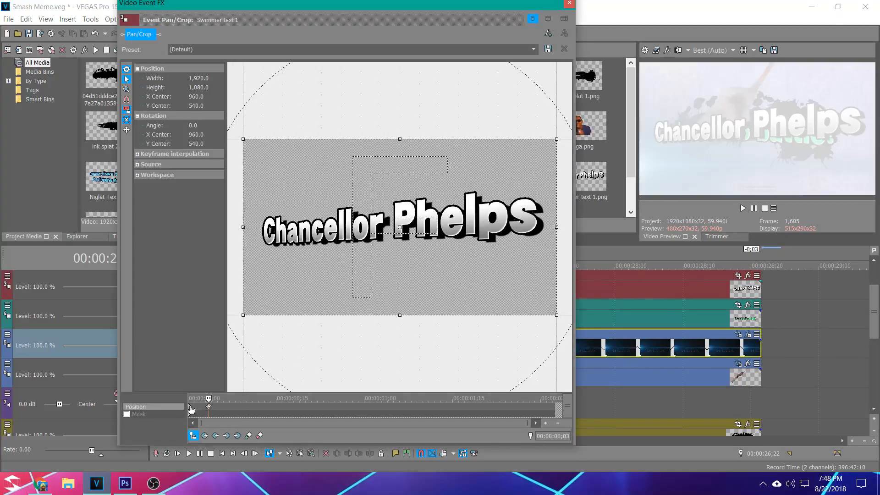
scroll(472, 318, "down", 2)
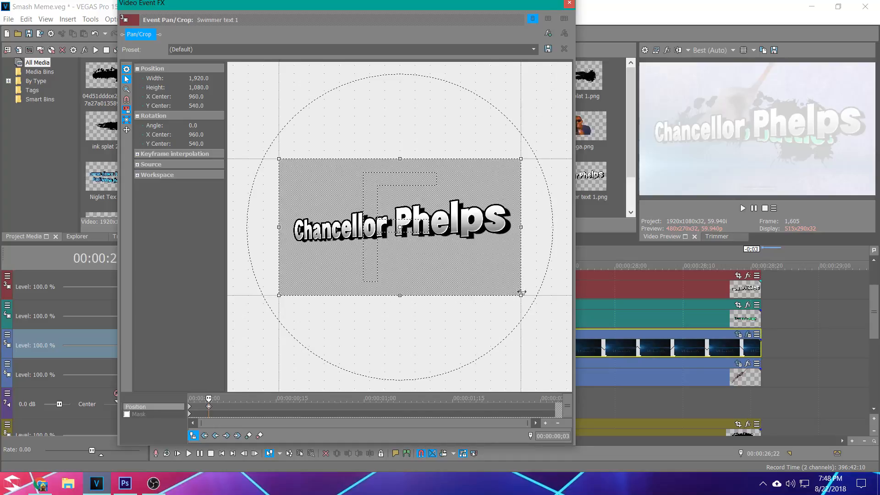
left_click_drag(521, 295, 540, 308)
left_click_drag(475, 266, 449, 252)
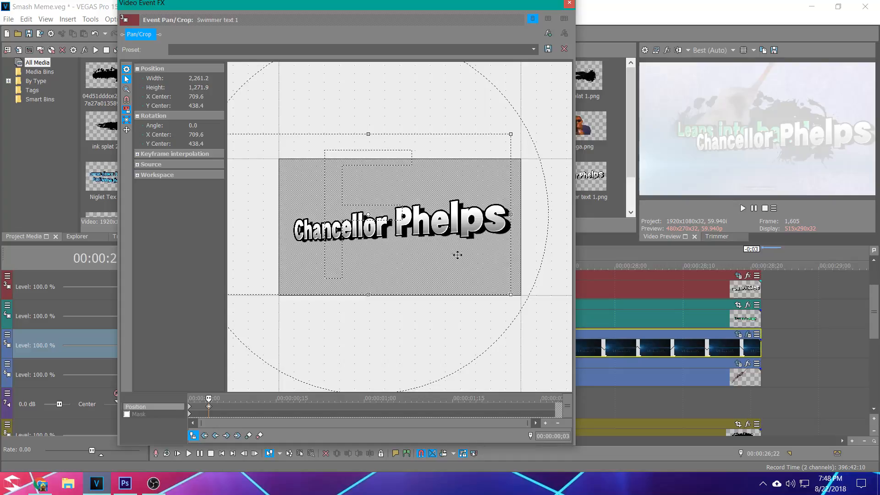
Step: At Swimmer text 1's first keyframe, shrink the crop frame to about 1,417 × 797 centred about 1,305, 660 and change the keyframe's interpolation
left_click(189, 408)
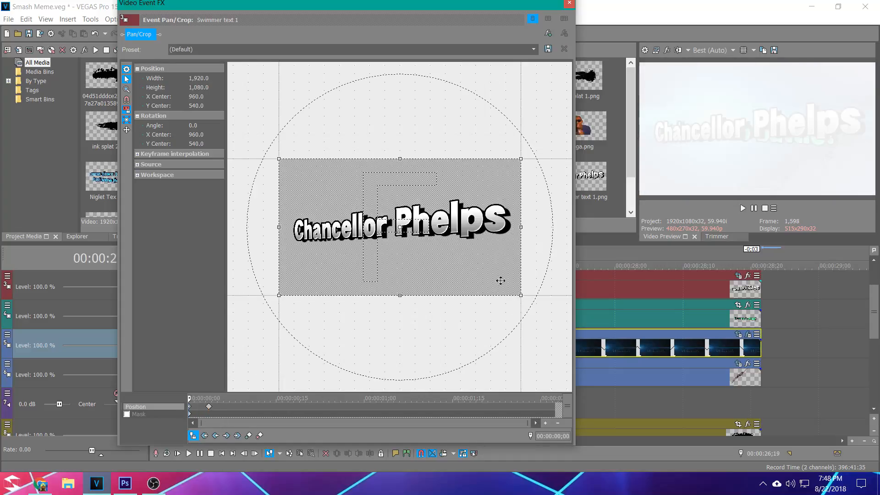
left_click_drag(518, 295, 487, 275)
left_click_drag(450, 238, 493, 253)
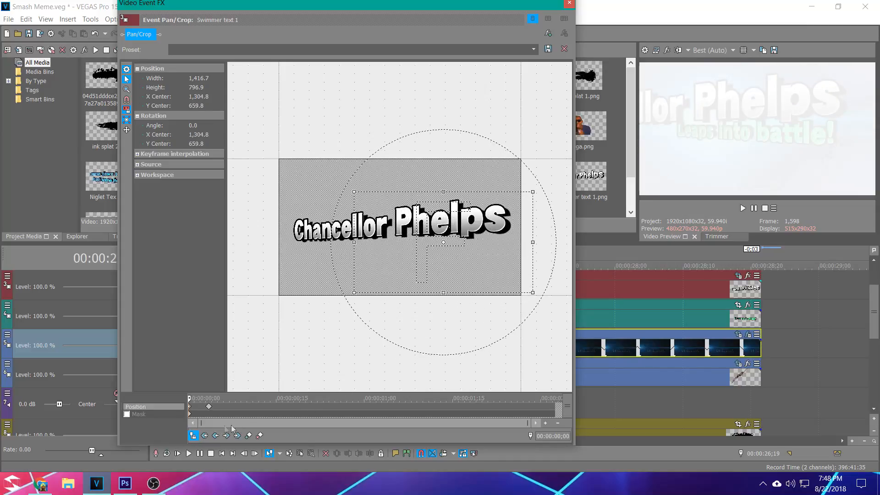
right_click(190, 407)
left_click(227, 367)
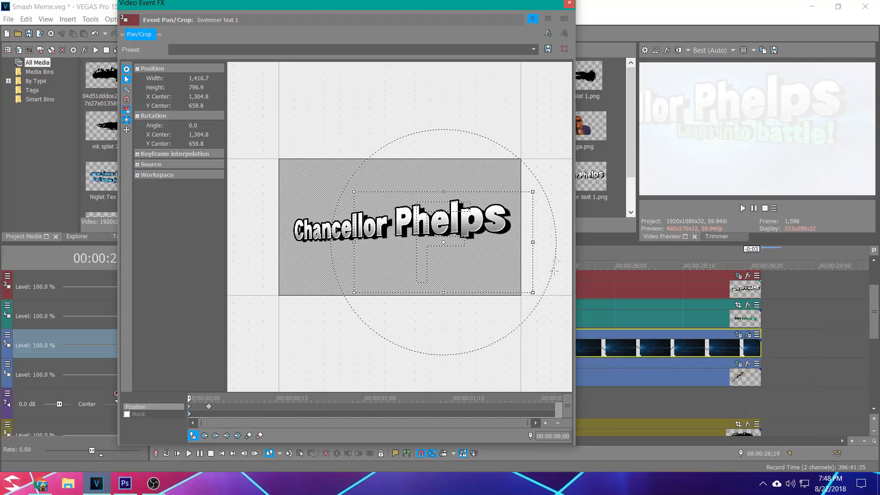
Step: Go to Swimmer text 1's second keyframe and open Pan/Crop for Swimmer text 2 at that time
left_click(208, 408)
left_click(738, 305)
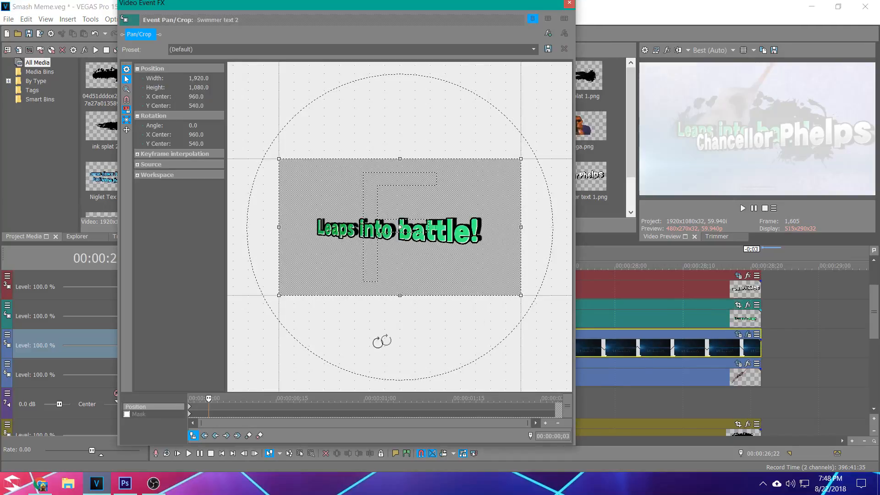
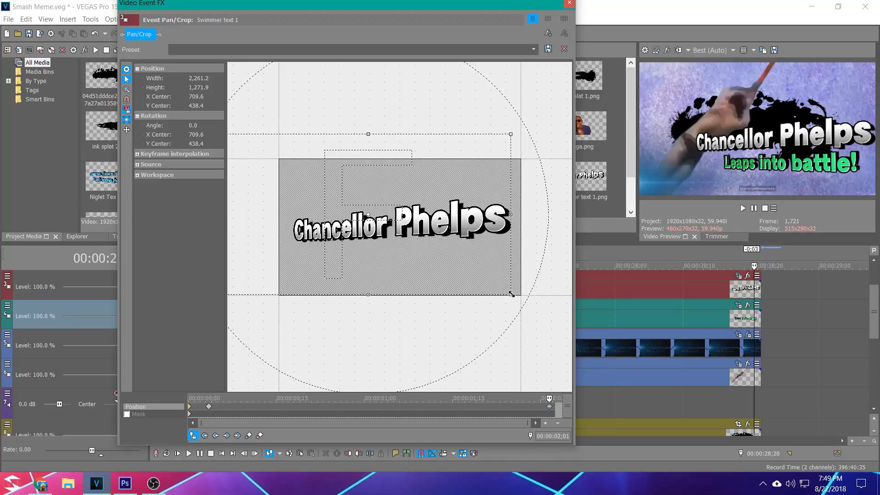
Step: At Swimmer text 1's last Pan/Crop keyframe, shrink the crop frame to about 1,977 × 1,112 and centre it about 848, 460
left_click_drag(511, 293, 498, 287)
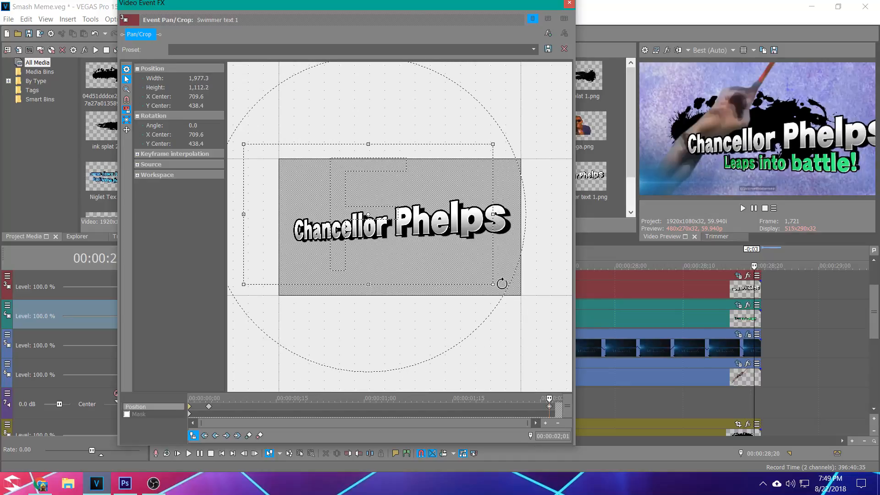
left_click_drag(470, 237, 481, 238)
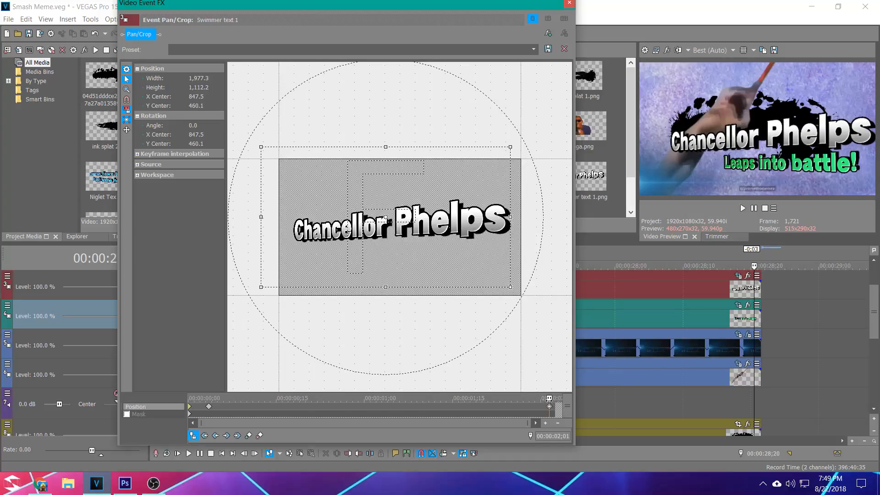
left_click(740, 312)
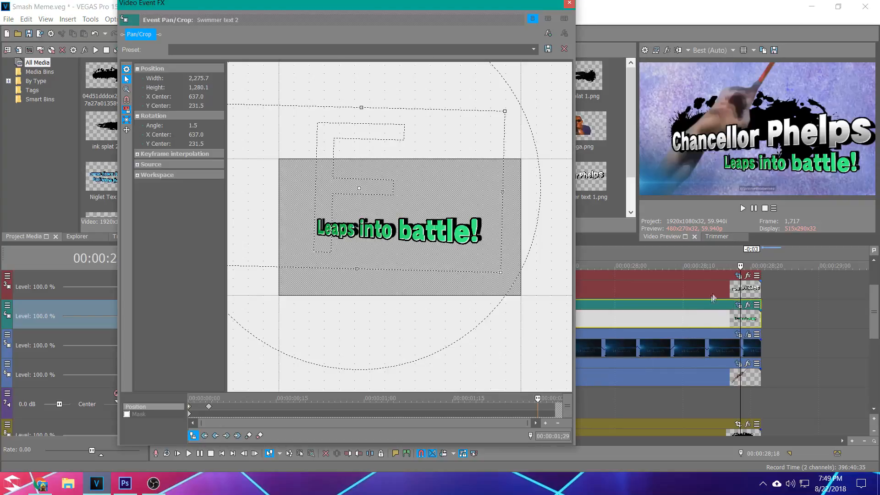
left_click(740, 286)
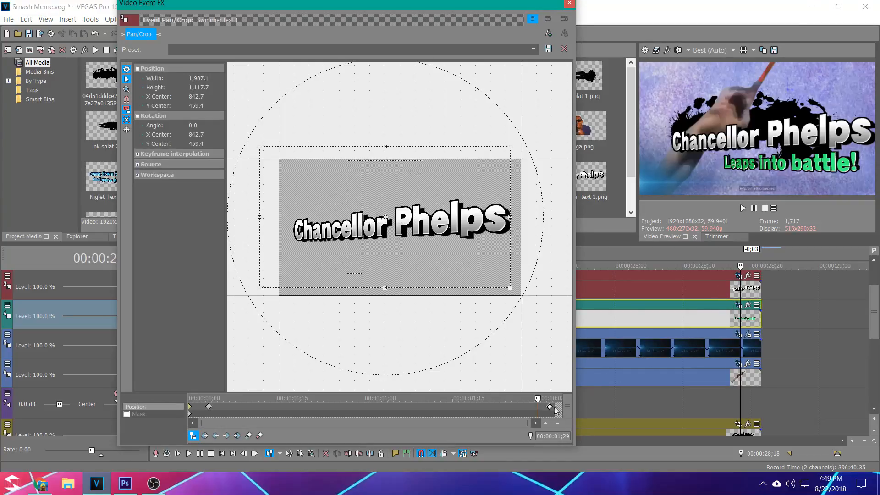
Step: Add a keyframe to Swimmer text 2 at 00:00:02;01 with a crop frame about 2,087 × 1,174 centred about 822, 275
left_click(754, 315)
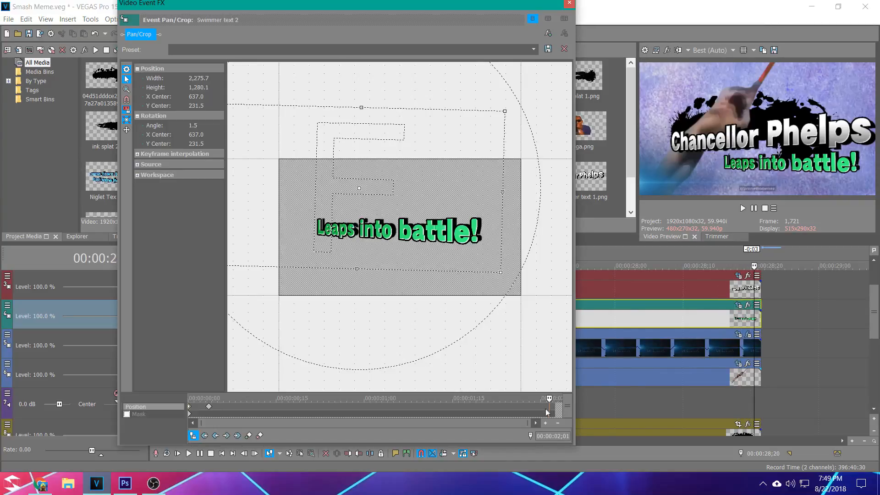
left_click(248, 436)
left_click_drag(499, 272, 487, 245)
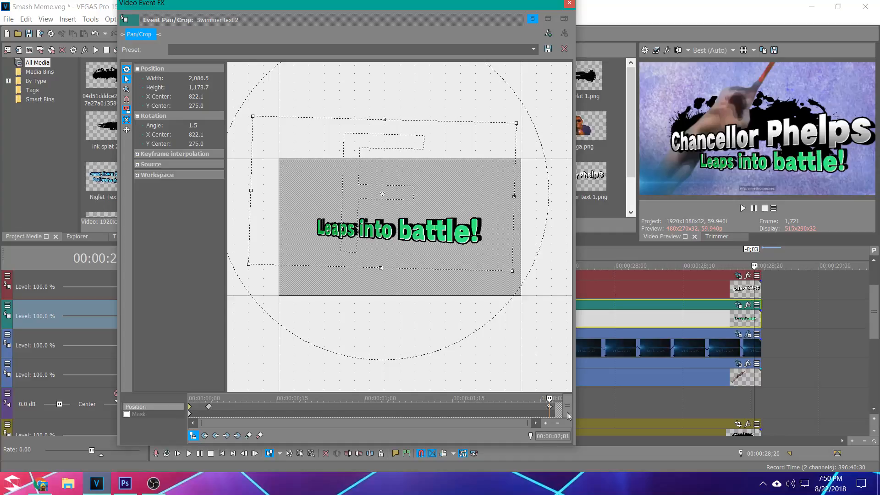
Step: Move the last Pan/Crop keyframes of Swimmer text 2 and Swimmer text 1 to the very end of their clips
left_click_drag(550, 407, 556, 407)
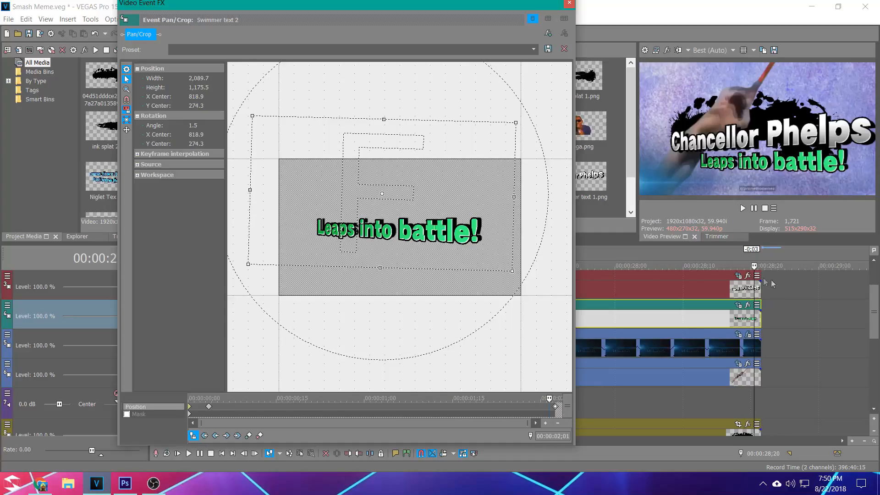
left_click(738, 276)
left_click_drag(550, 407, 555, 407)
left_click(570, 6)
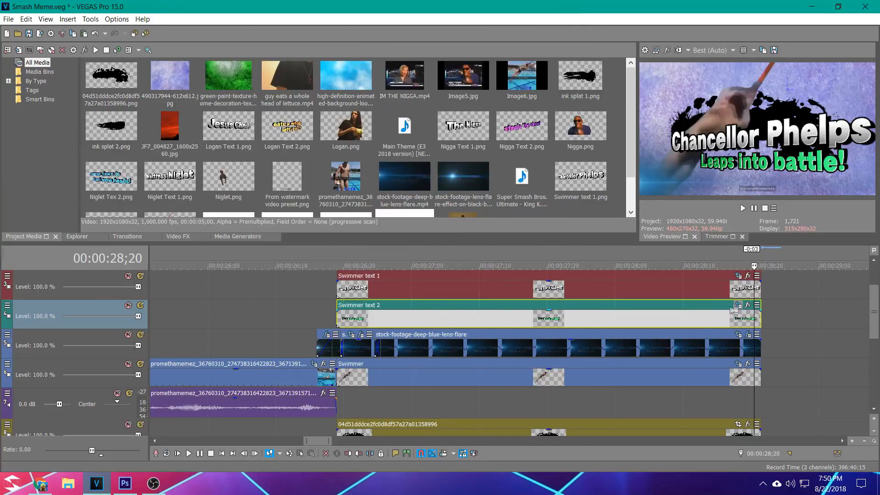
Step: Play back the swimmer's intro from just before the text clips to check the text motion
left_click(332, 316)
key("space")
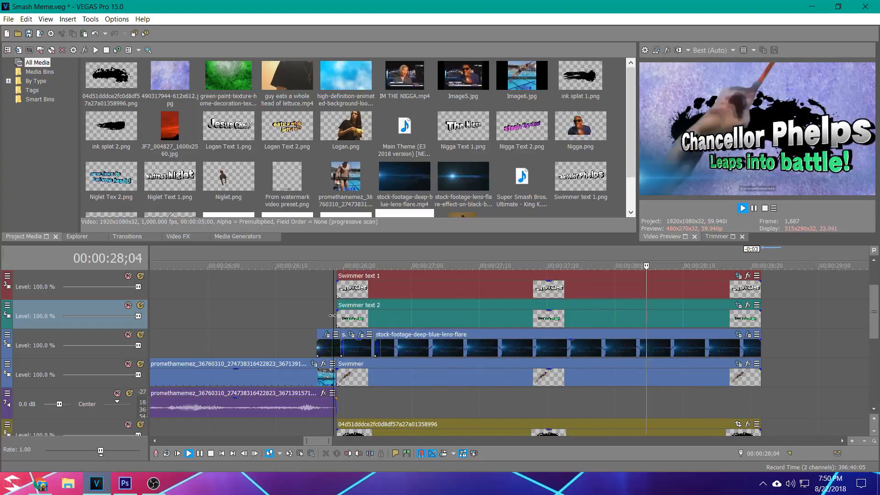
key("space")
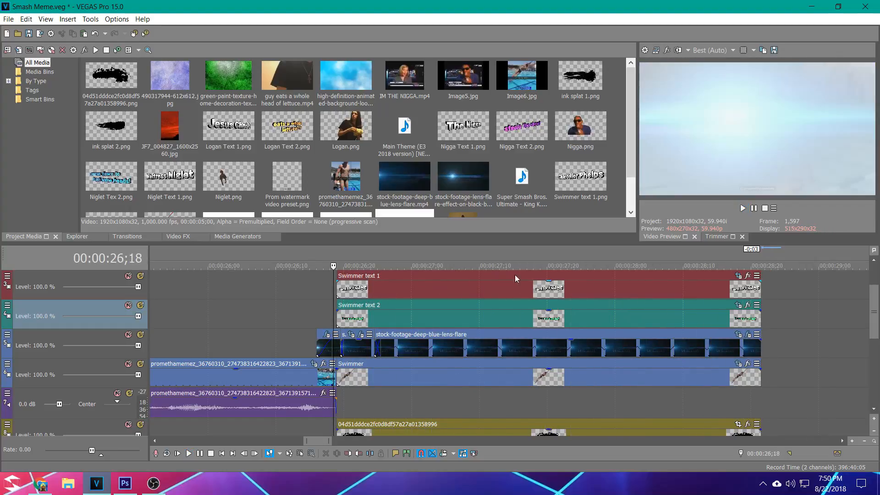
Step: Move Swimmer text 1's last keyframe to 00:00:02;01 and resize its crop frame to about 2,180 × 1,227, centred about 785, 450
left_click(738, 276)
left_click(559, 408)
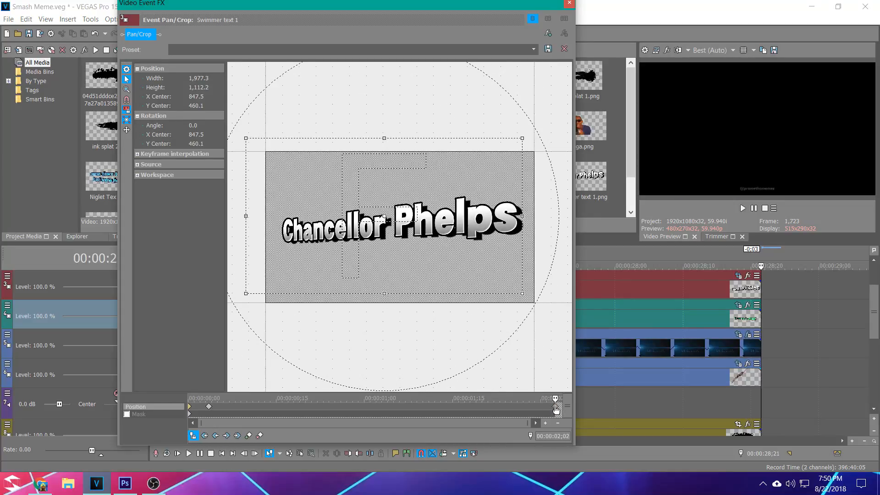
left_click_drag(554, 411, 552, 409)
left_click(551, 407)
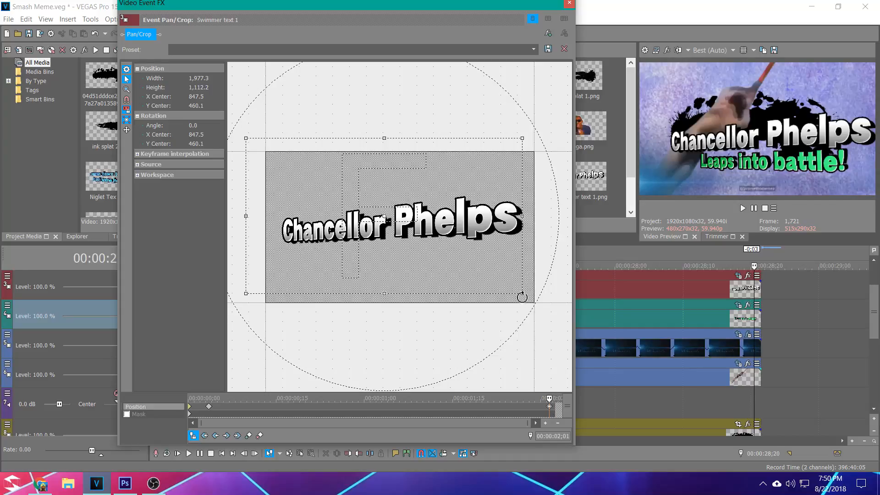
left_click_drag(522, 295, 499, 277)
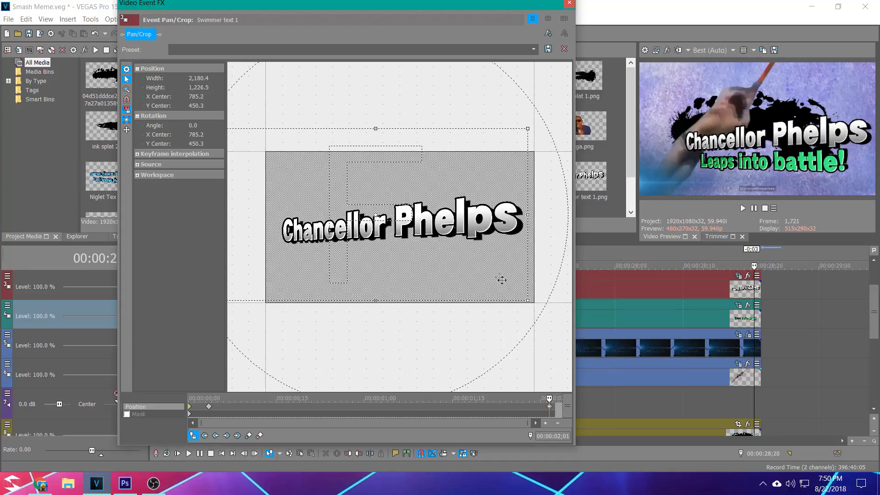
Step: Move Swimmer text 2's last keyframe to 00:00:02;01 and enlarge its crop frame to about 2,235 × 1,257, centred about 783, 262
left_click(737, 304)
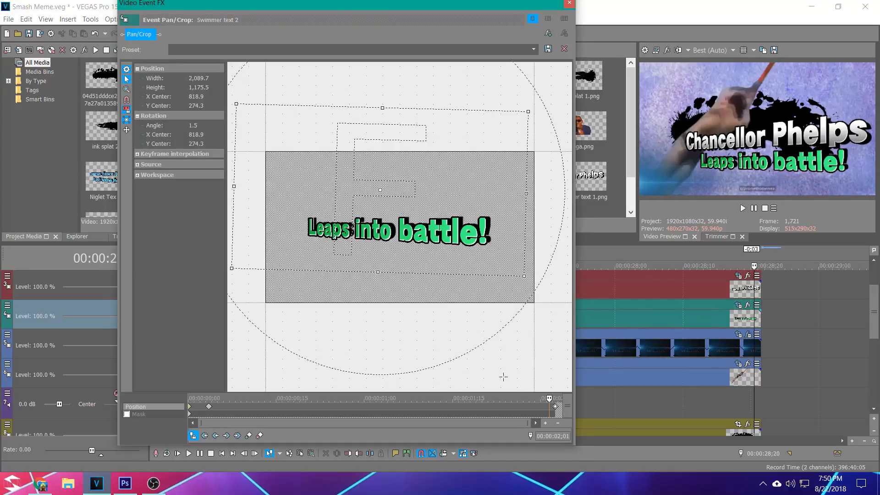
left_click_drag(556, 406, 549, 406)
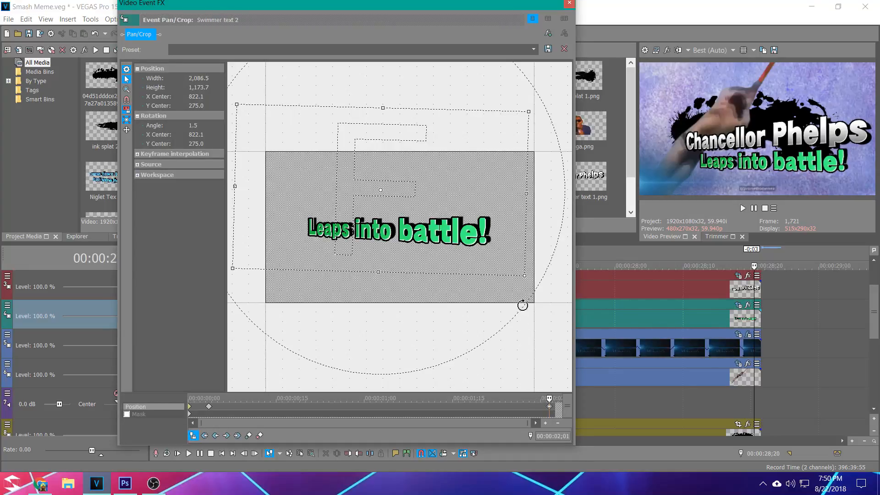
left_click_drag(524, 278, 533, 281)
left_click_drag(496, 258, 491, 252)
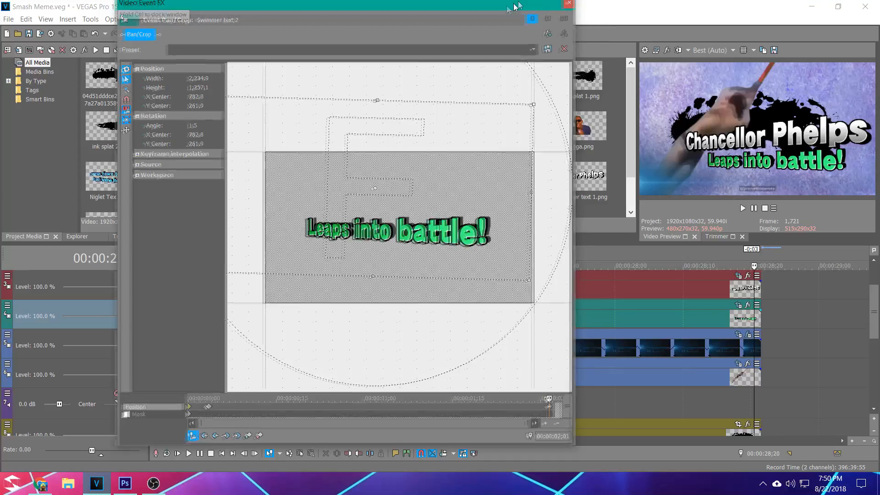
Step: Move the Pan/Crop window aside and play the intro from 00:00:27;05 to review the slow text movement, closing the window when done
left_click_drag(572, 9, 426, 22)
left_click(444, 313)
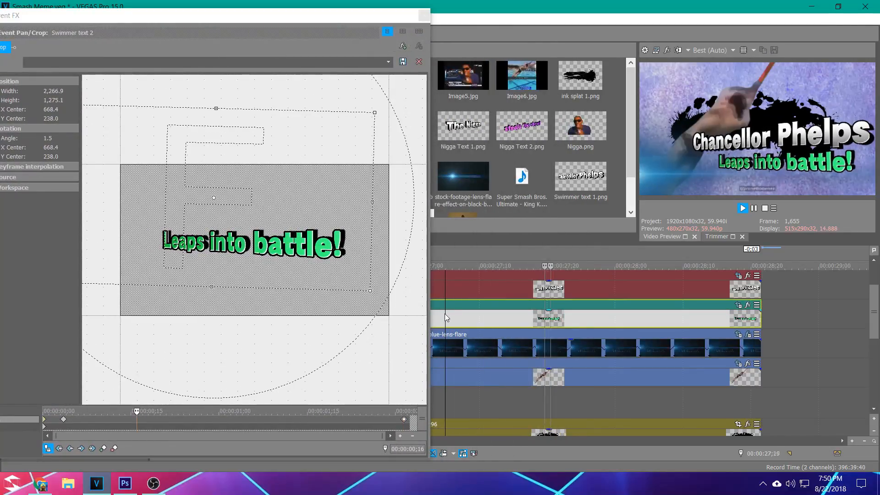
key("space")
key("space")
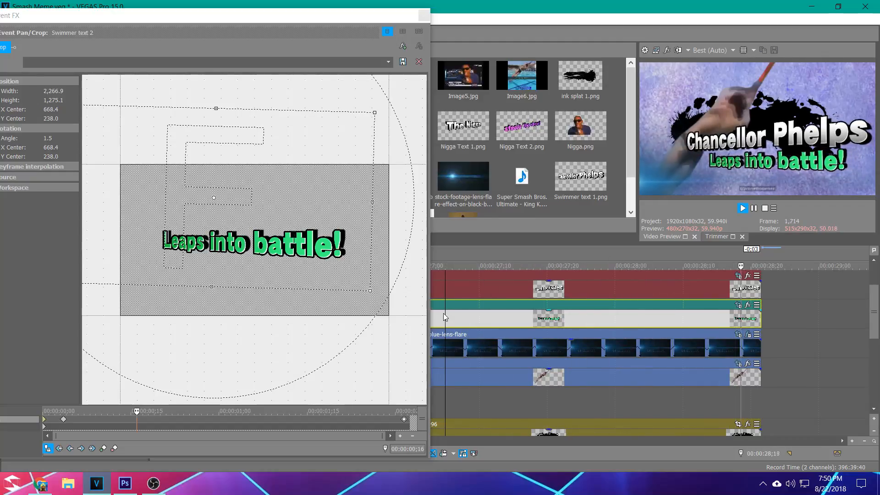
key("space")
left_click(422, 16)
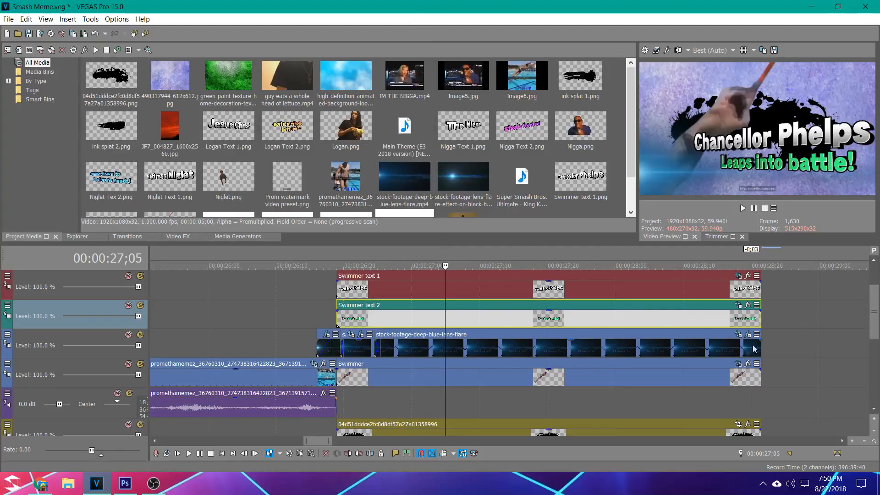
Step: Resize the Swimmer image's last-keyframe crop frame to about 1,201 × 676 centred about 918, 487, and move that keyframe to the clip's end
left_click(739, 364)
left_click(63, 419)
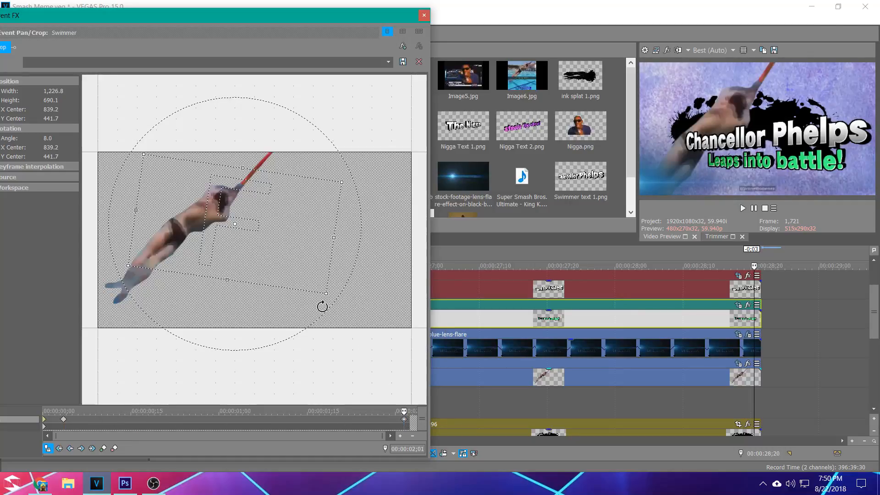
left_click_drag(326, 294, 298, 271)
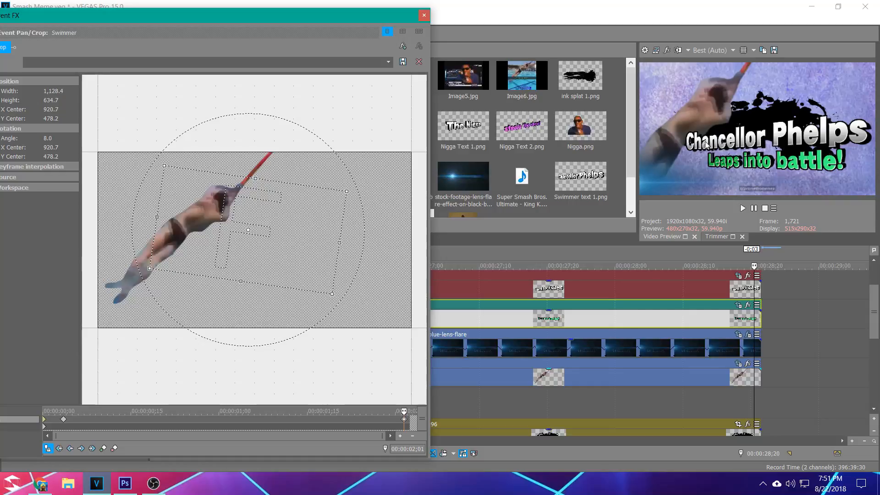
left_click_drag(334, 294, 311, 279)
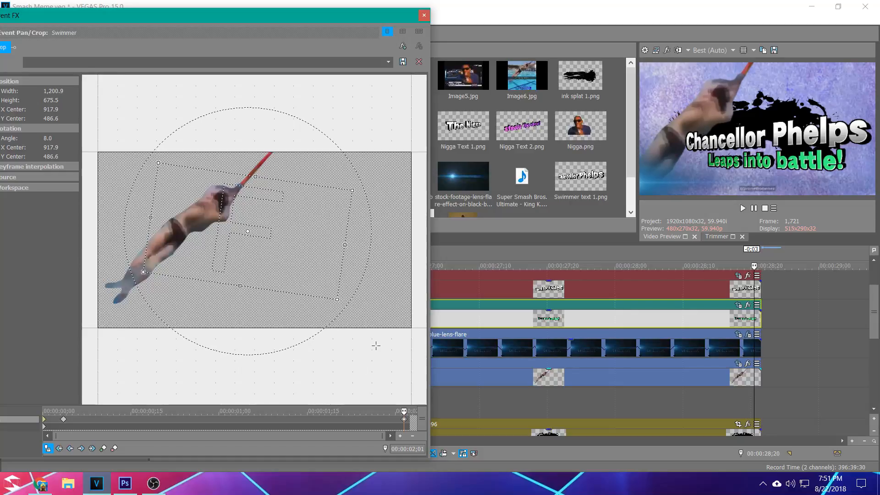
left_click_drag(403, 419, 410, 419)
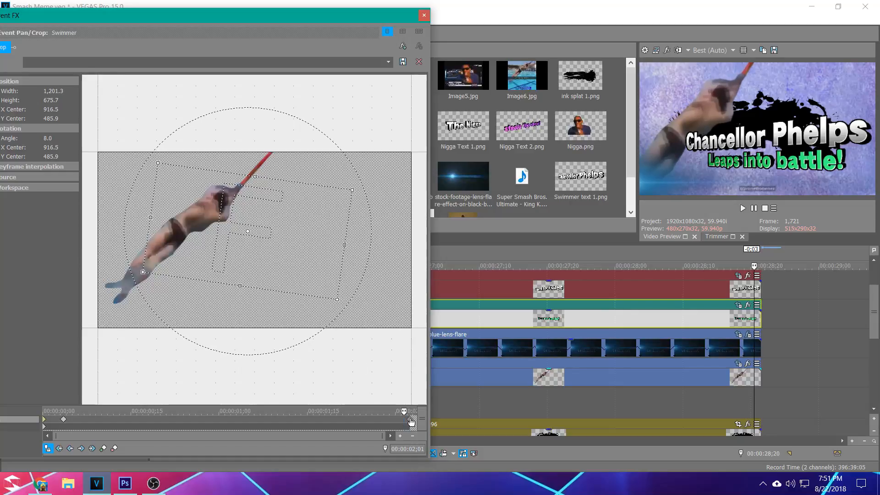
left_click(425, 18)
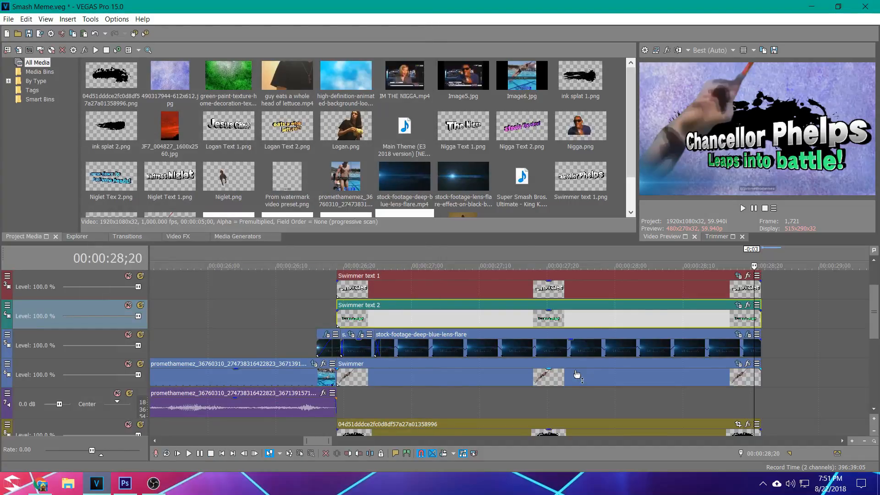
Step: Add the S_DropShadow effect to the Swimmer image event
left_click(746, 365)
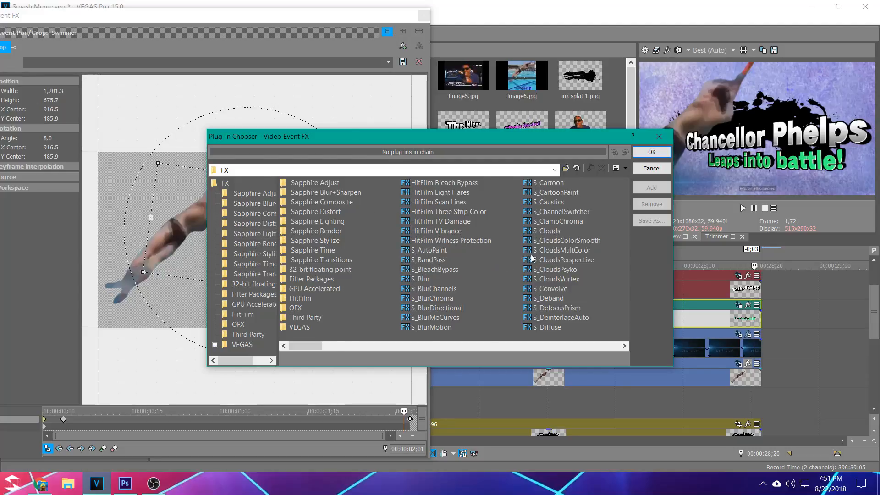
scroll(502, 265, "right", 2)
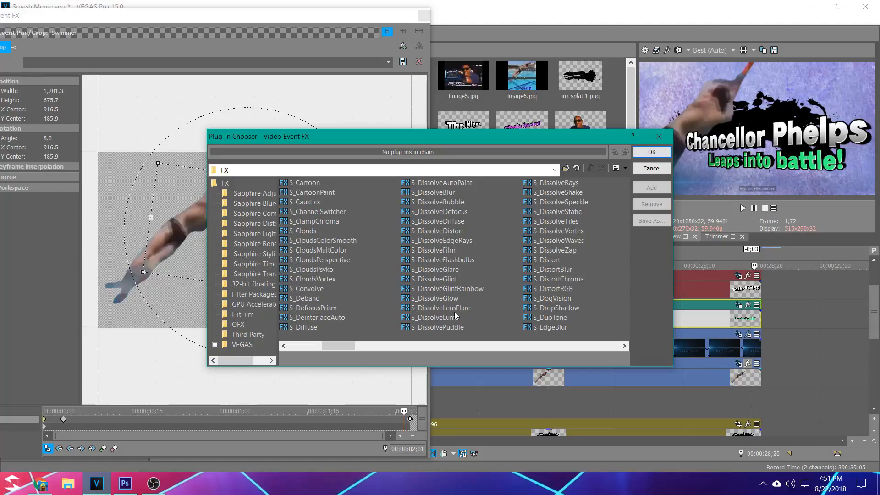
scroll(455, 312, "right", 10)
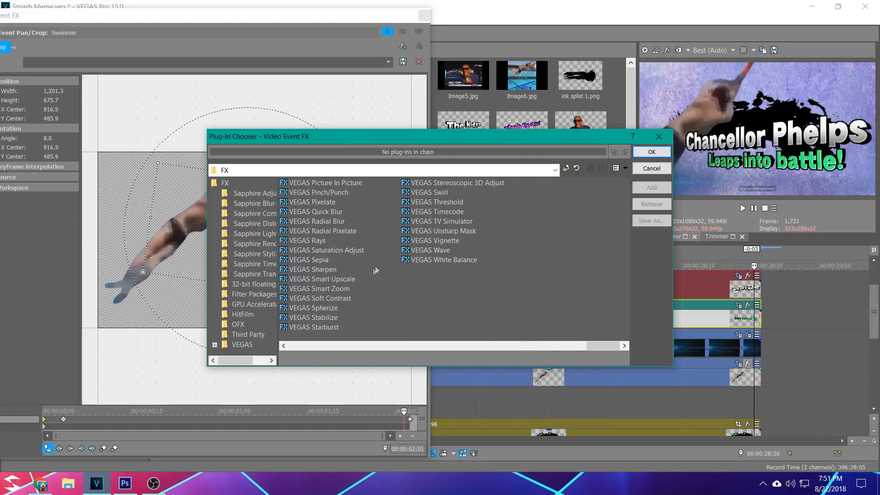
scroll(507, 287, "left", 1)
scroll(458, 288, "left", 2)
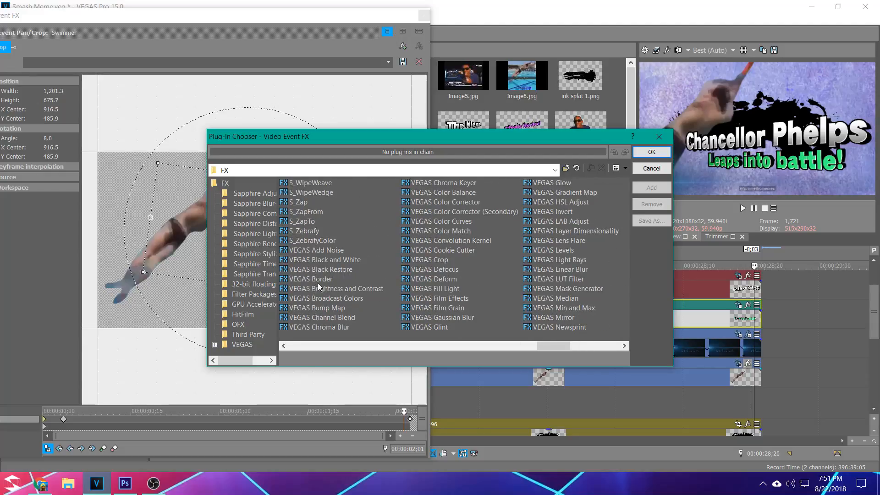
scroll(317, 282, "left", 8)
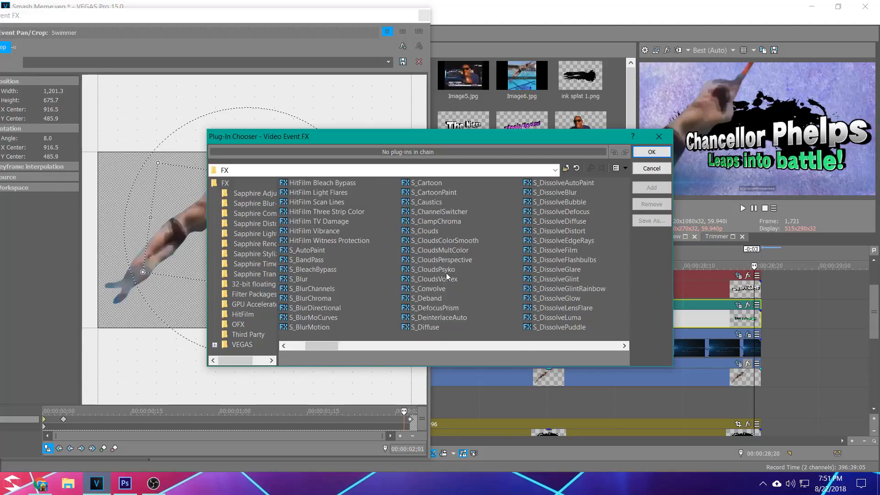
scroll(447, 273, "right", 3)
scroll(446, 272, "right", 4)
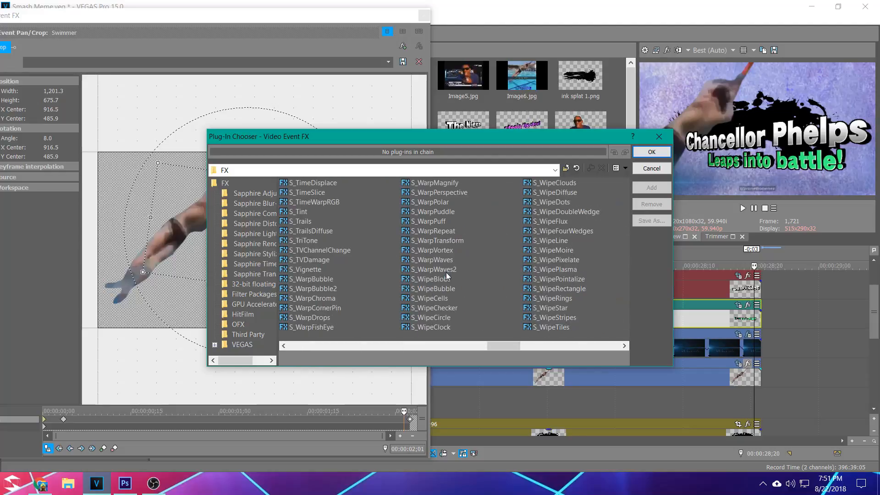
scroll(446, 272, "left", 4)
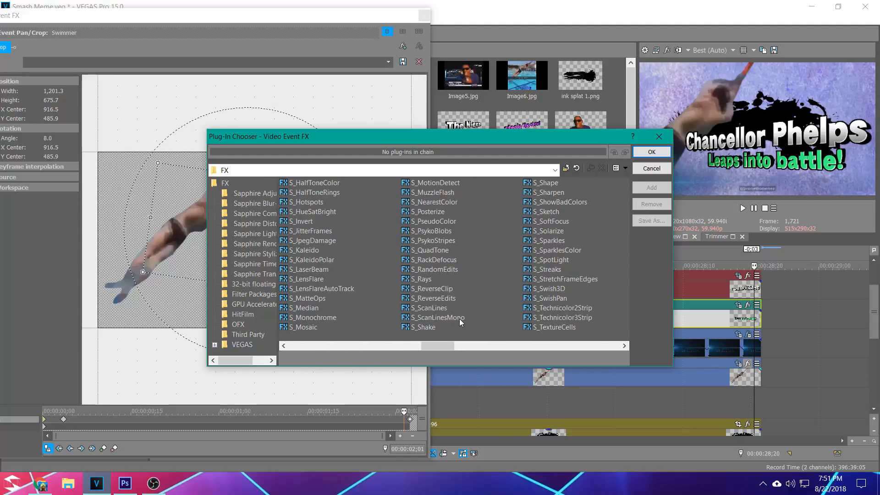
scroll(471, 307, "left", 1)
scroll(441, 298, "left", 2)
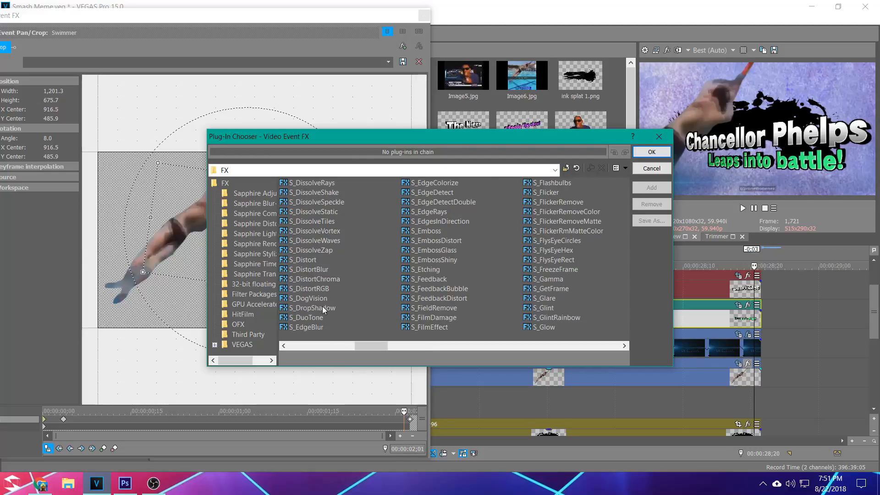
left_click(323, 308)
left_click(651, 188)
left_click(651, 151)
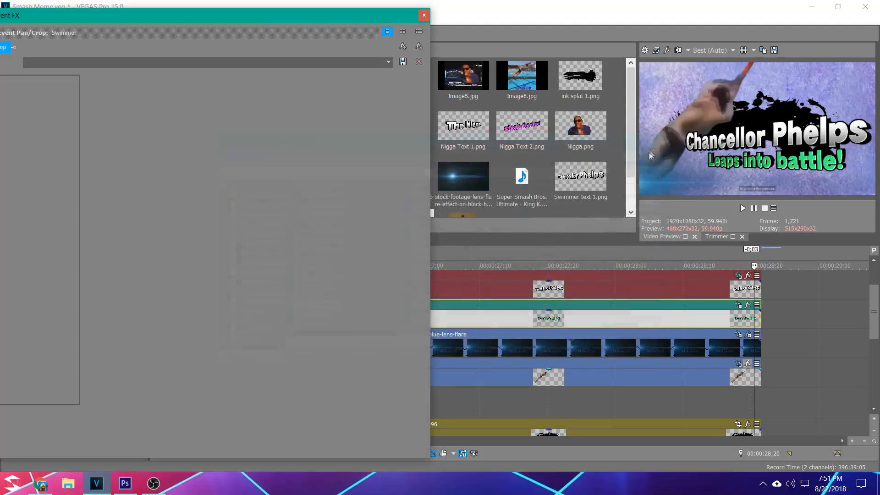
Step: Lower the Swimmer's shadow opacity to about 0.816 and raise its horizontal shift to about 0.040
left_click_drag(228, 11, 324, 16)
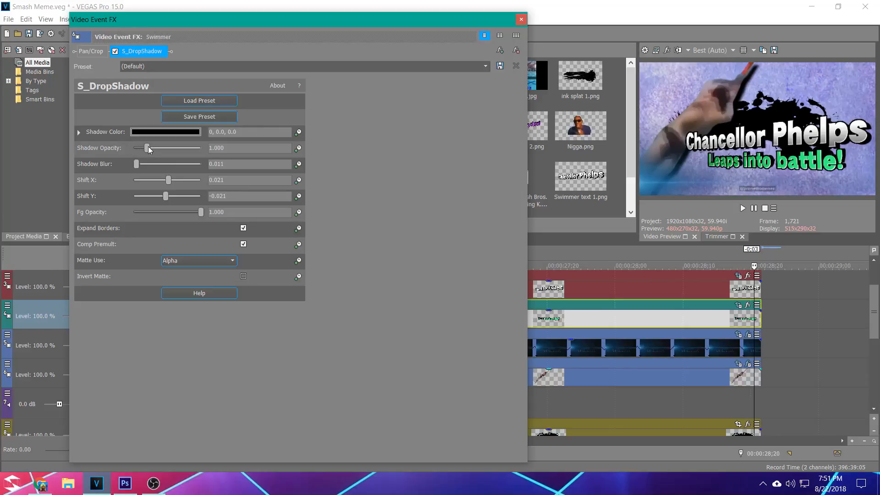
left_click_drag(149, 149, 147, 149)
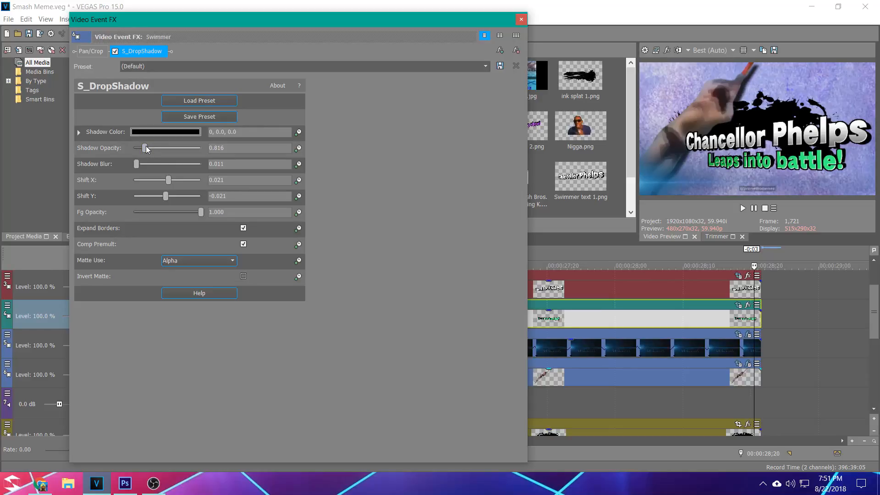
left_click_drag(169, 180, 173, 184)
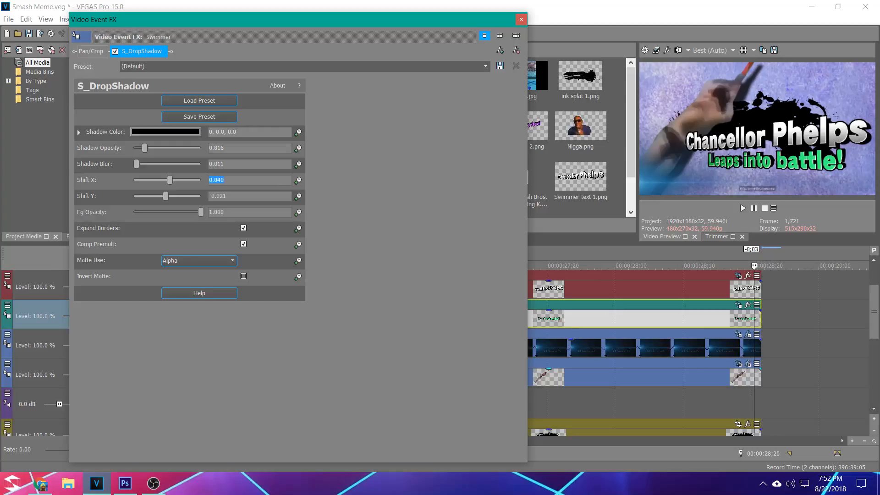
left_click_drag(166, 196, 166, 197)
Step: Preview the shadow from 00:00:27;23, set its Shift X to 0.031 and Shift Y to -0.017, and close the effect settings
left_click(566, 290)
key("space")
key("space")
left_click_drag(169, 180, 170, 186)
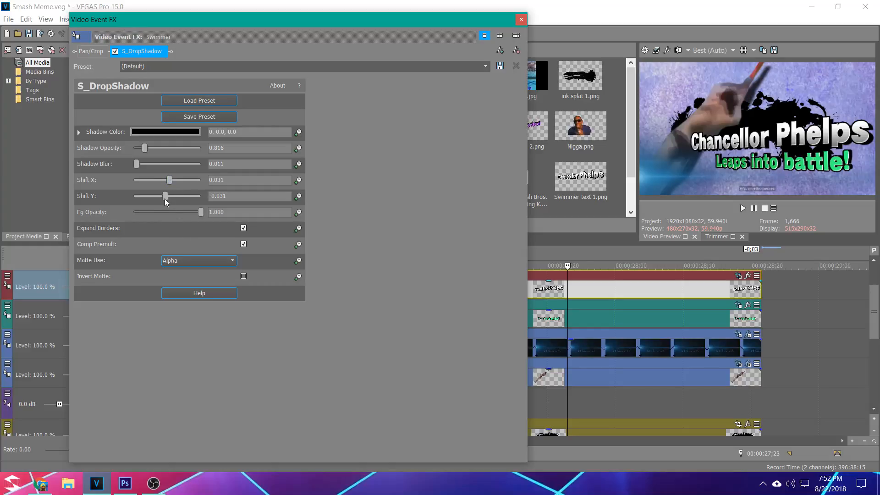
left_click_drag(165, 199, 165, 199)
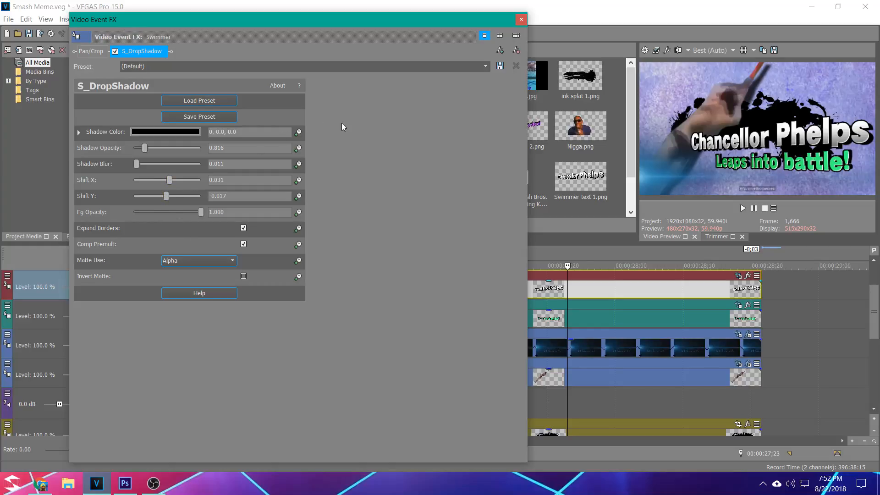
left_click(521, 20)
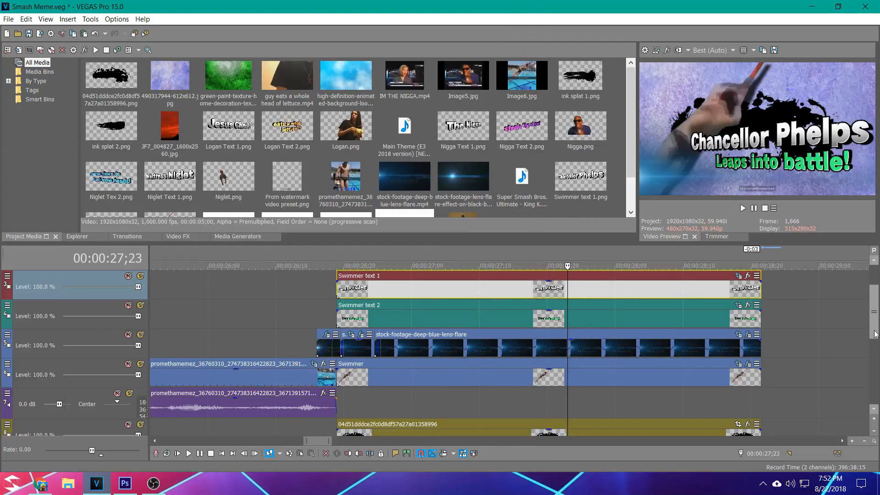
Step: Create a Pan/Crop keyframe on the black ink splat event at 00:00:00;03, matching the timing of the Swimmer's keyframe
scroll(874, 334, "down", 2)
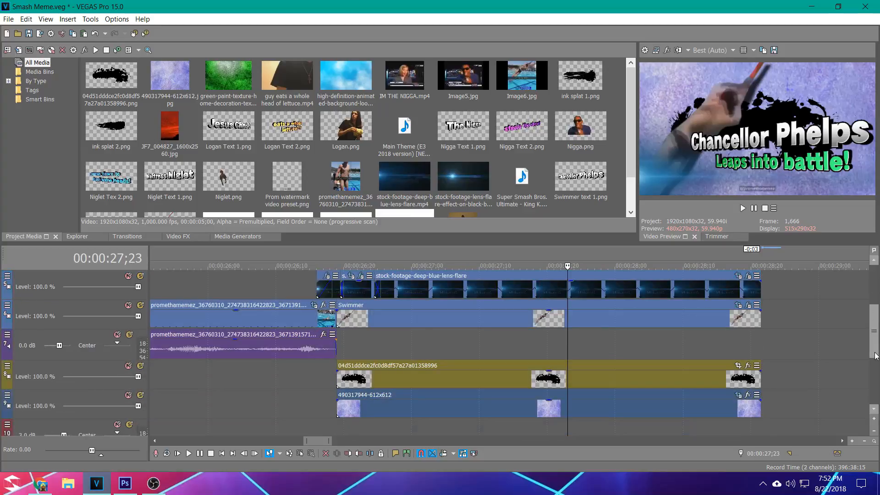
left_click(739, 366)
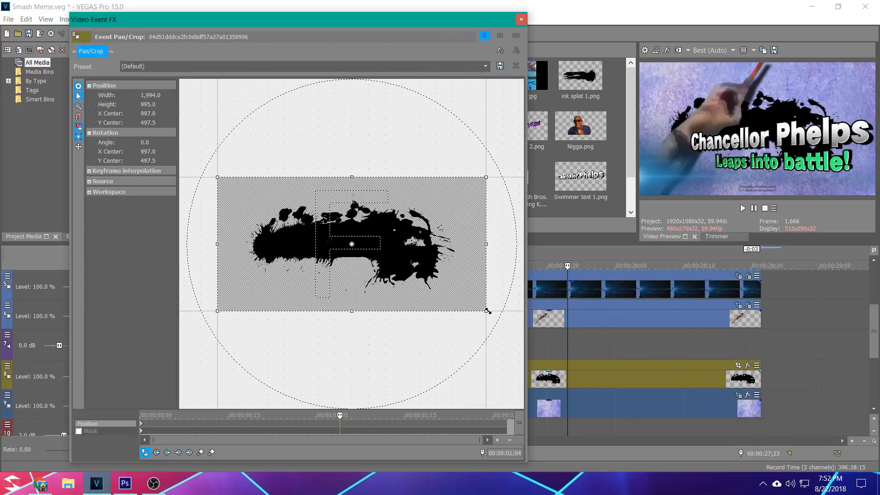
left_click_drag(469, 21, 321, 18)
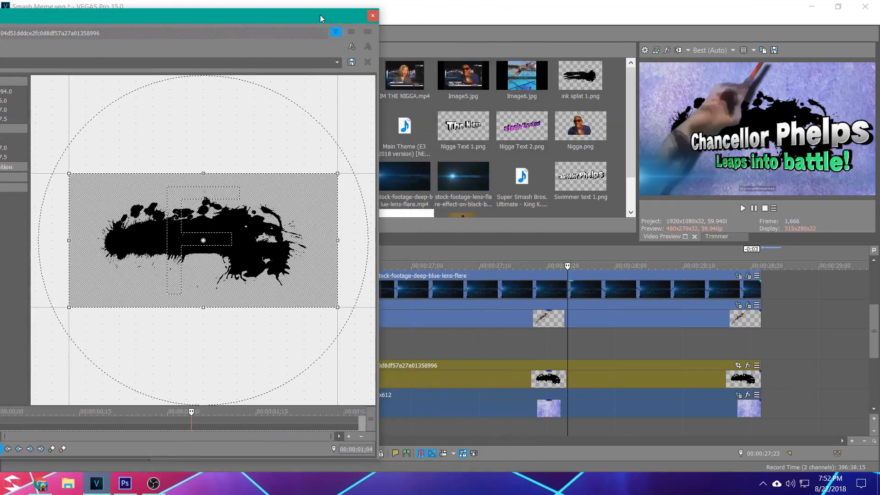
left_click(739, 305)
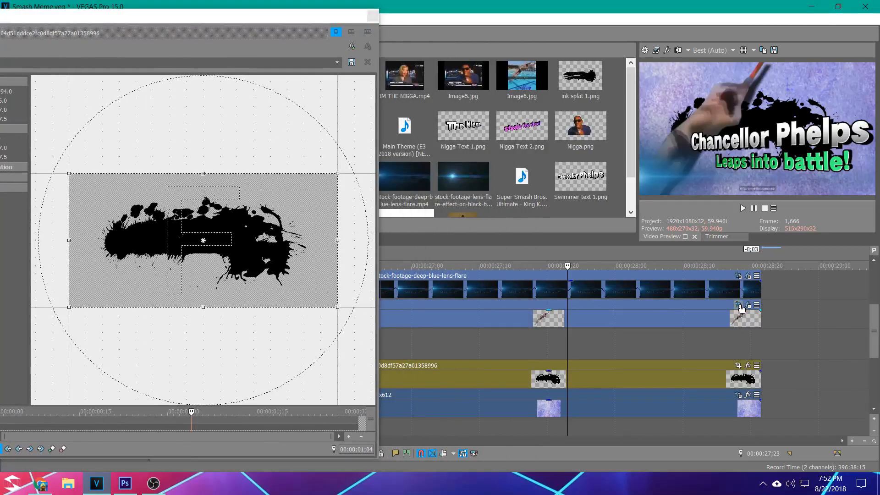
left_click(13, 420)
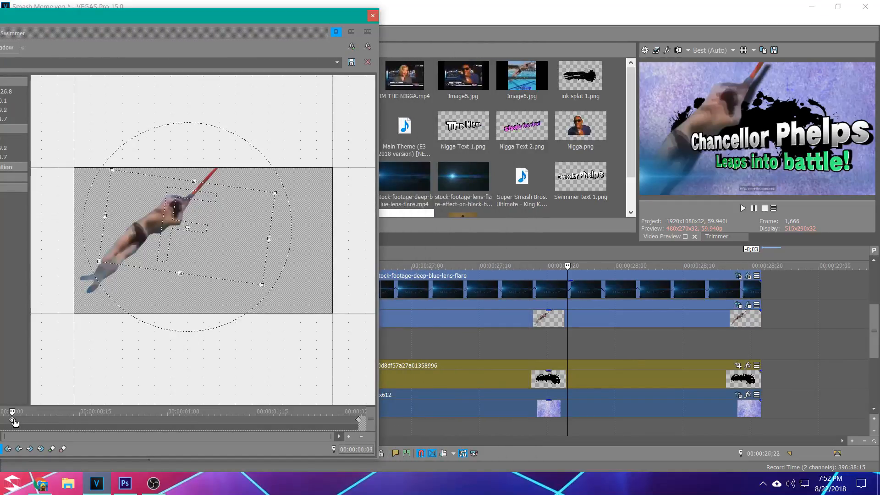
left_click(738, 365)
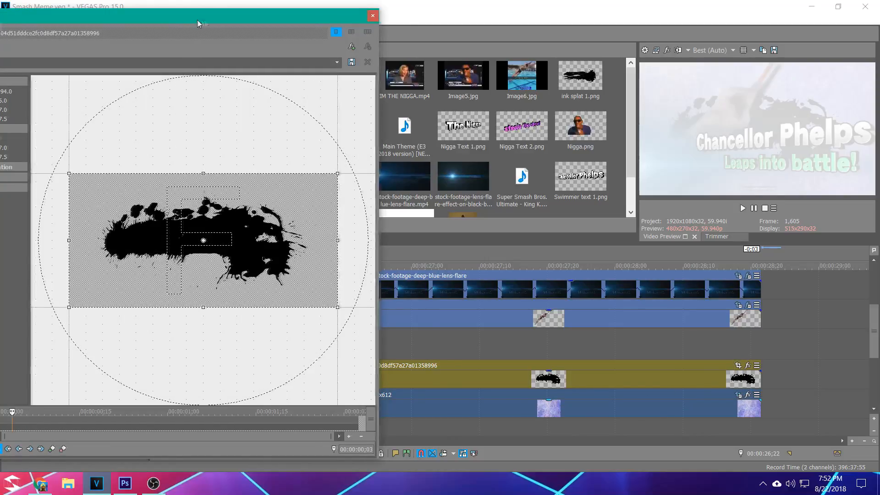
left_click_drag(197, 21, 277, 17)
left_click(379, 280)
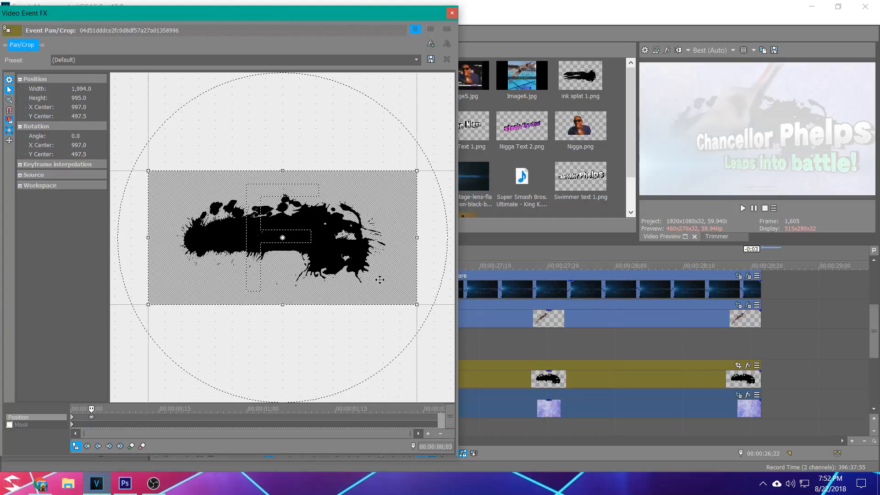
left_click_drag(446, 328, 395, 293)
left_click_drag(399, 208, 402, 219)
left_click_drag(350, 239, 343, 221)
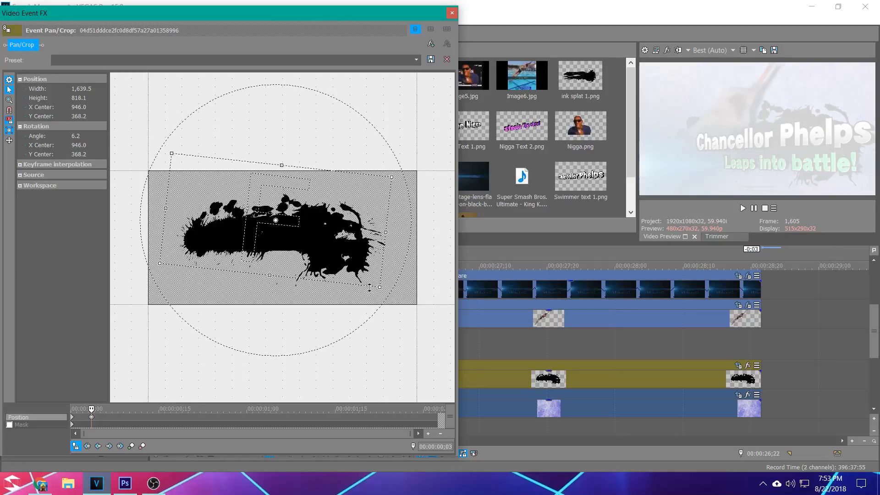
left_click_drag(377, 286, 367, 280)
left_click_drag(328, 247, 329, 244)
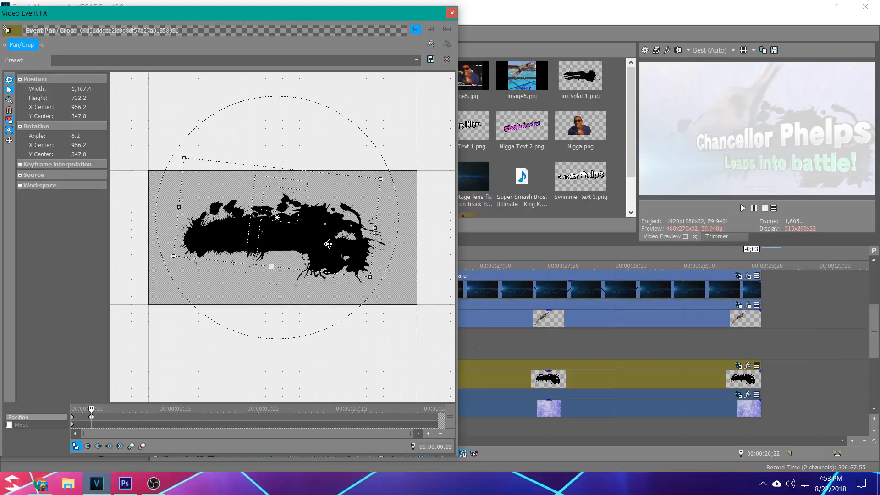
left_click_drag(335, 162, 334, 160)
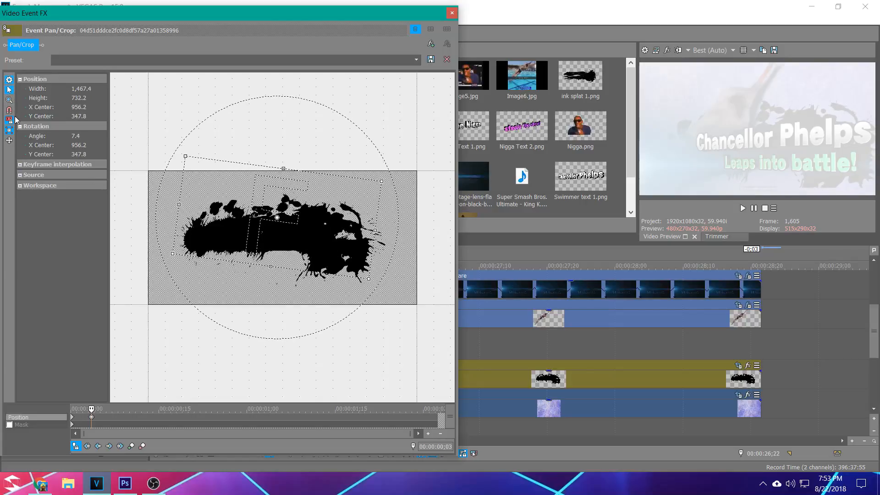
right_click(94, 418)
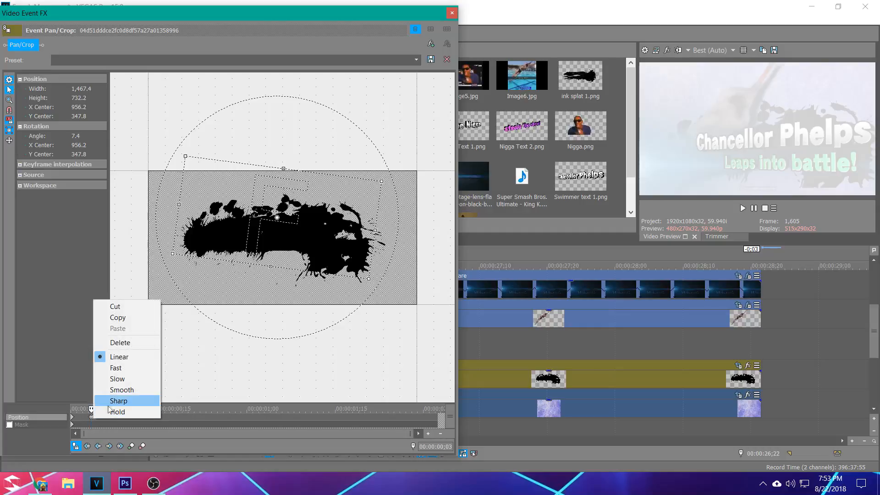
left_click(145, 404)
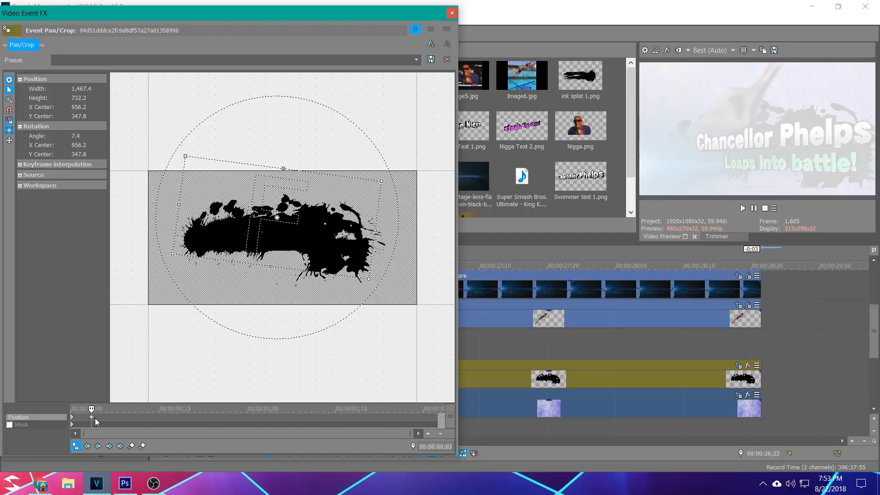
right_click(289, 263)
left_click(303, 270)
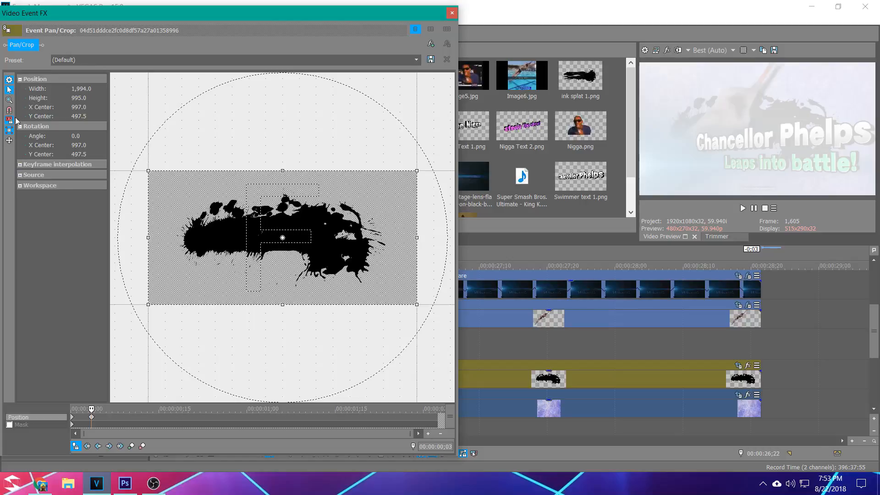
Step: Set the ink splat's crop frame to 1,920 wide and 1,080 high
left_click(78, 88)
type("1,920")
key("Tab")
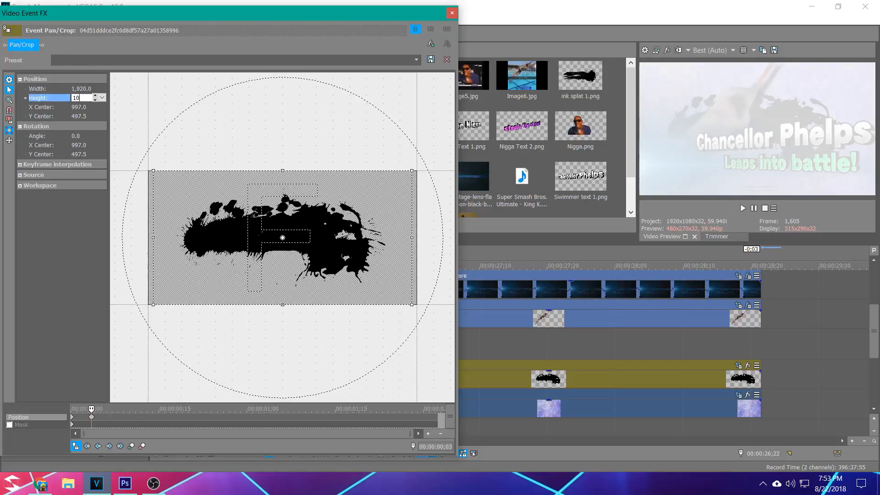
key("Return")
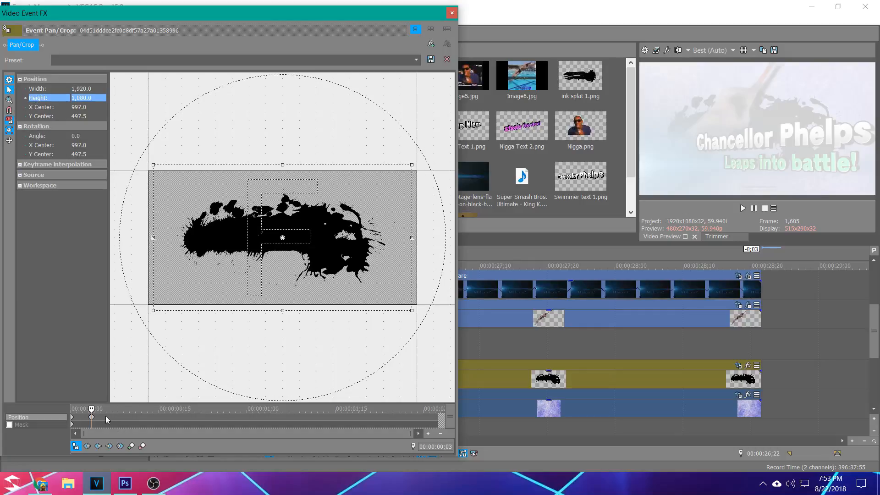
Step: Shrink the ink splat's crop frame to about 1,472 × 828, rotate it about 7.2° and centre it about 970, 365
left_click(92, 418)
left_click_drag(410, 310, 381, 293)
left_click_drag(397, 258, 342, 248)
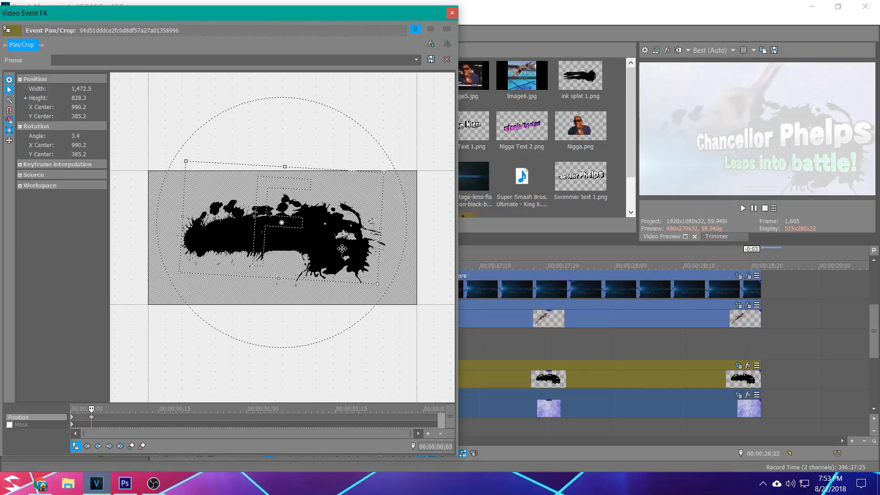
left_click_drag(366, 155, 369, 160)
left_click_drag(328, 223, 325, 223)
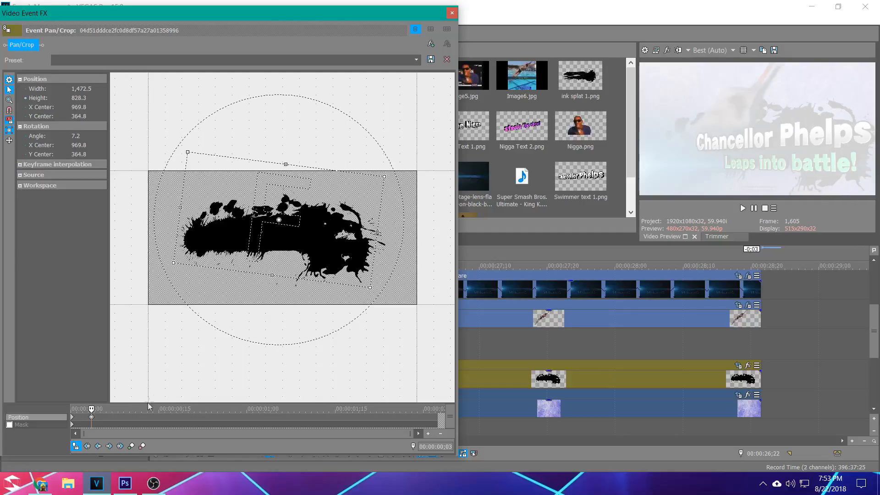
Step: Shift the ink splat's first-keyframe crop frame to about X -721, Y 436, and delete that keyframe at the clip's start
left_click(73, 420)
left_click_drag(353, 251, 122, 243)
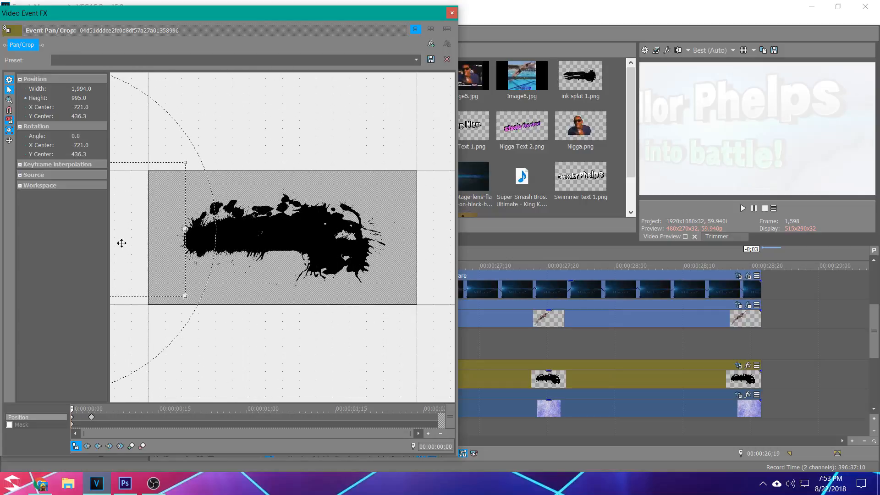
right_click(78, 421)
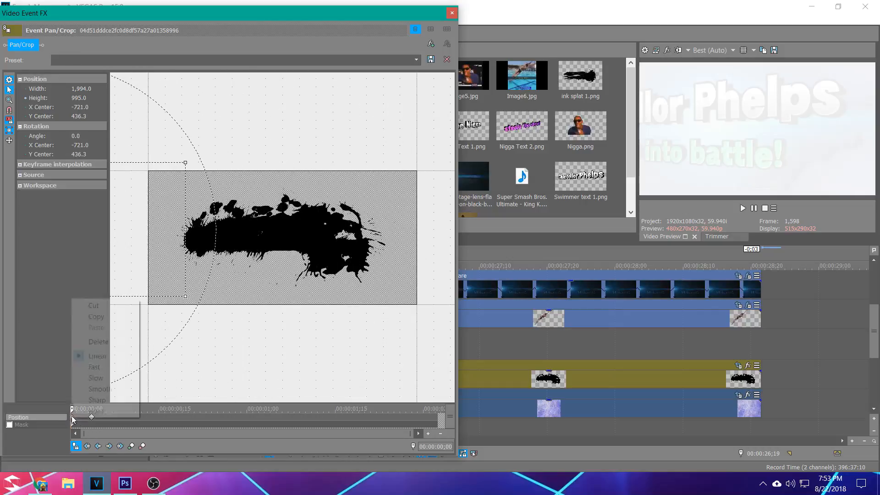
left_click(99, 341)
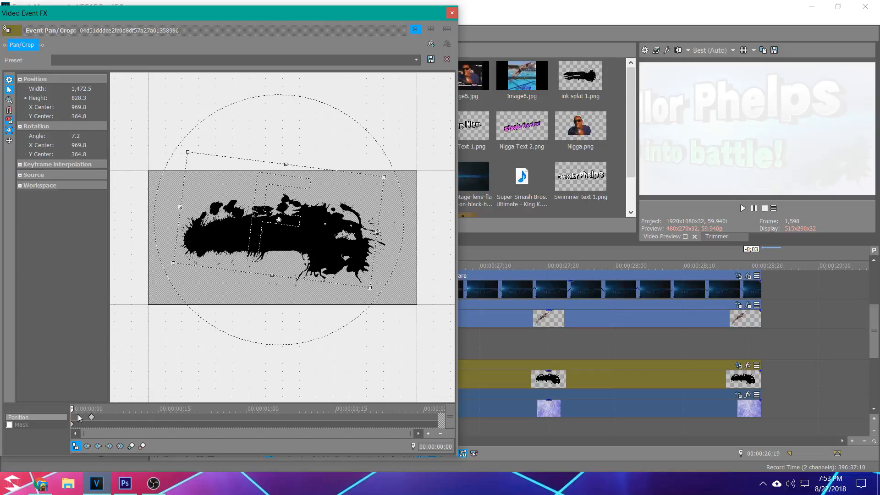
Step: Shift the ink splat's crop frame at the clip's start to about X -510, Y 385, and set that keyframe's interpolation to Slow
left_click_drag(293, 258, 94, 261)
right_click(74, 418)
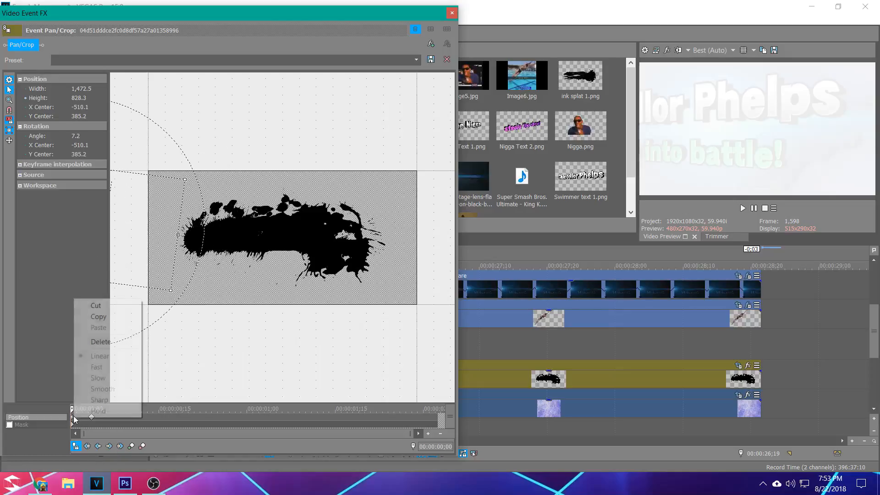
left_click(97, 378)
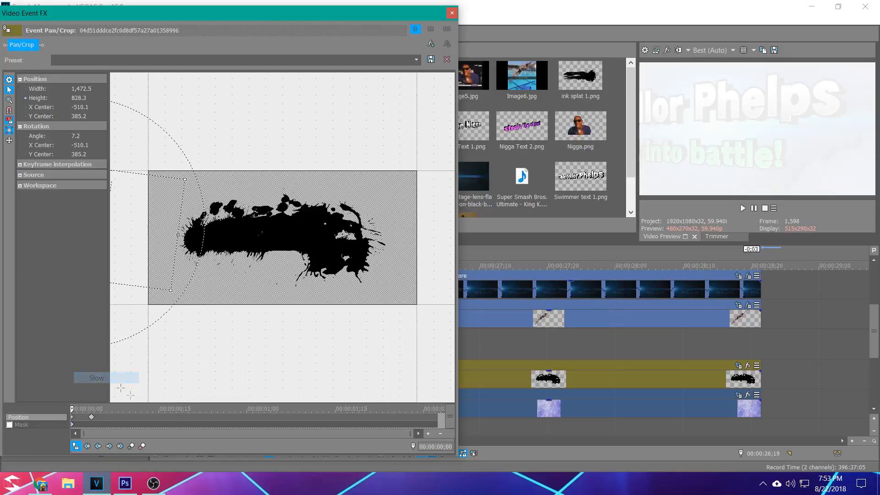
Step: Add an end keyframe at 00:00:02;01 with the ink splat's crop frame about 1,441 × 811, centred about 980, 360
left_click(432, 421)
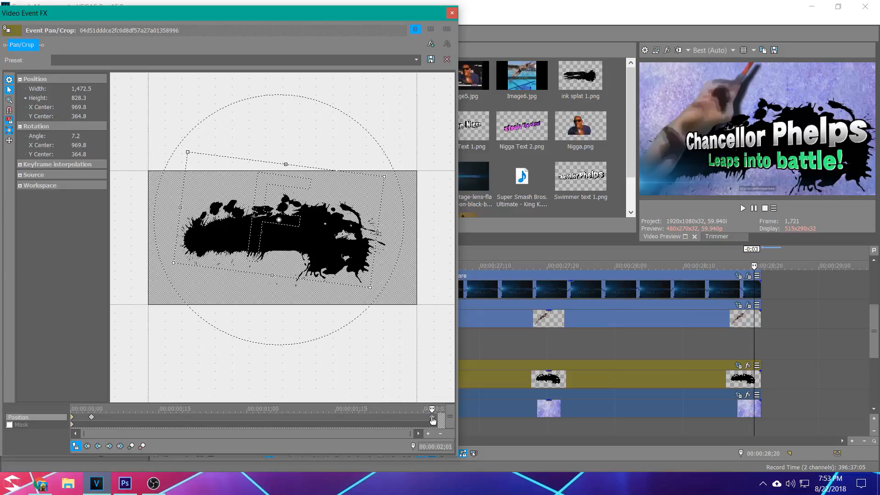
mouse_move(382, 178)
left_mouse_down()
mouse_move(376, 183)
mouse_move(392, 183)
left_mouse_up()
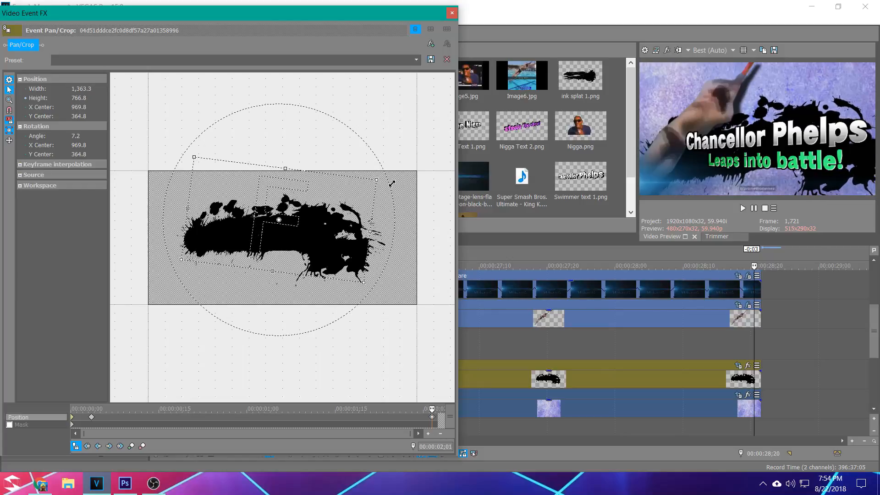
left_click_drag(317, 219, 322, 217)
Step: Play the ink splat animation from 00:00:27;09, move its last keyframe to the clip's end and close the Pan/Crop settings
left_click(473, 348)
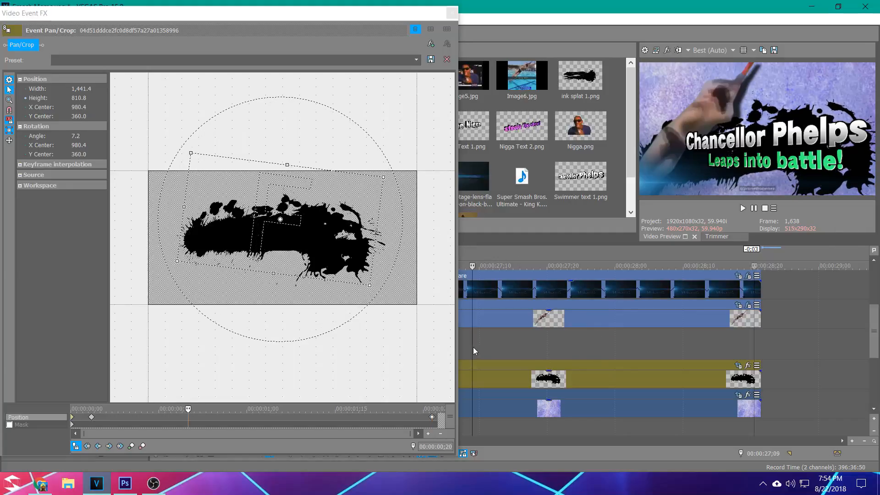
key("space")
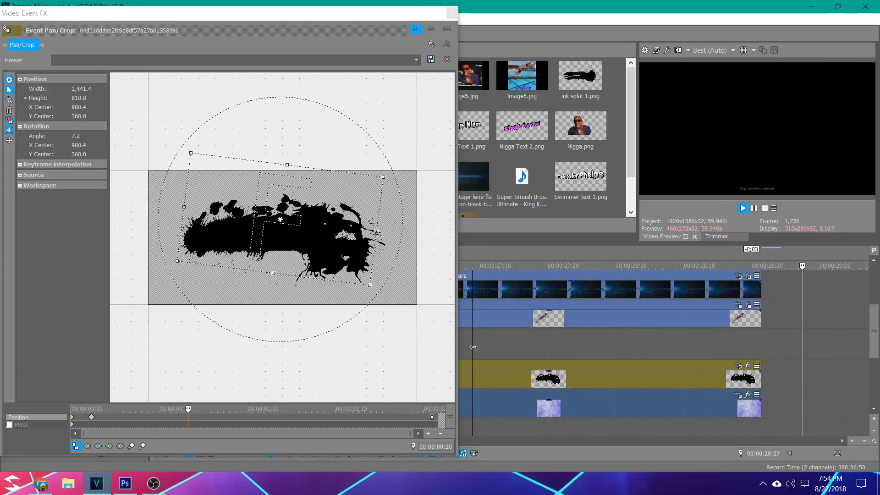
key("space")
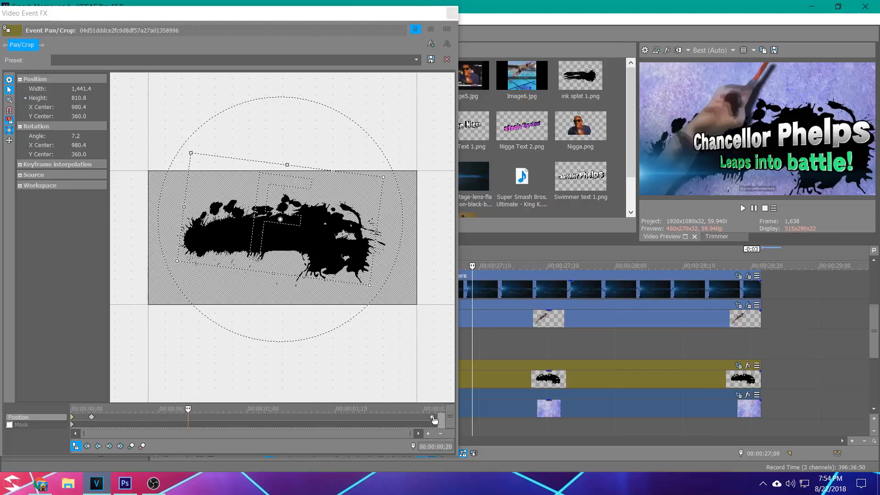
left_click_drag(431, 416, 438, 417)
left_click(452, 13)
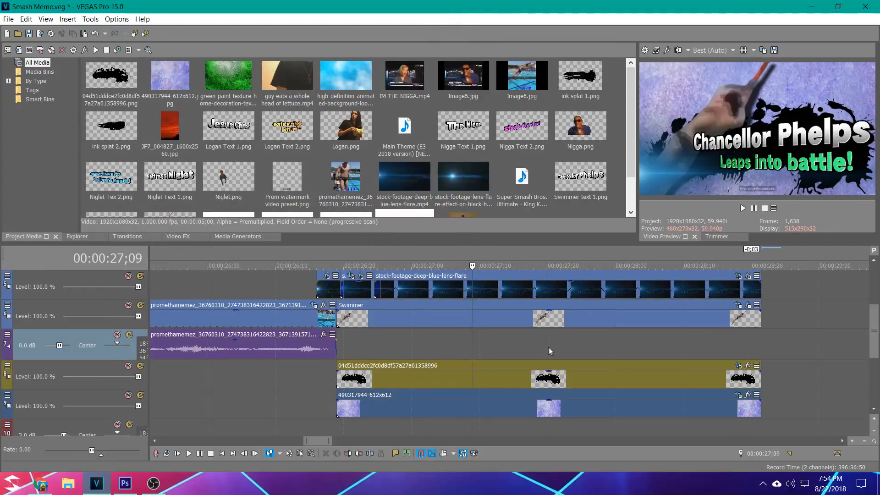
Step: Play the swimmer's clip and character intro from 00:00:25;17 to review the finished animation
scroll(558, 337, "down", 3)
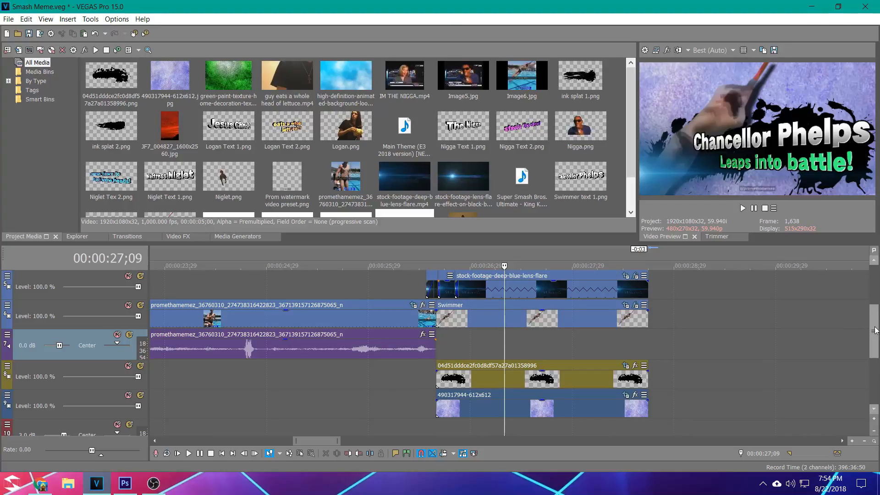
left_click_drag(874, 331, 874, 300)
left_click(409, 343)
left_click(329, 351)
key("space")
key("space")
key("space")
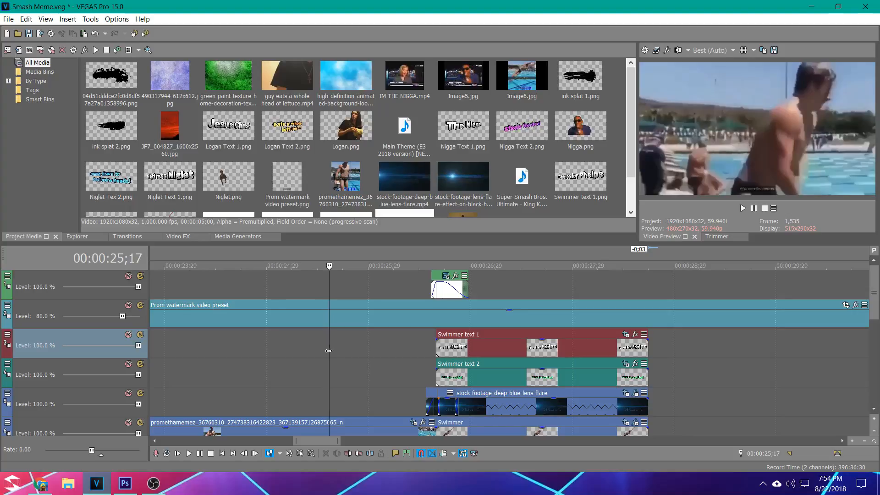
key("space")
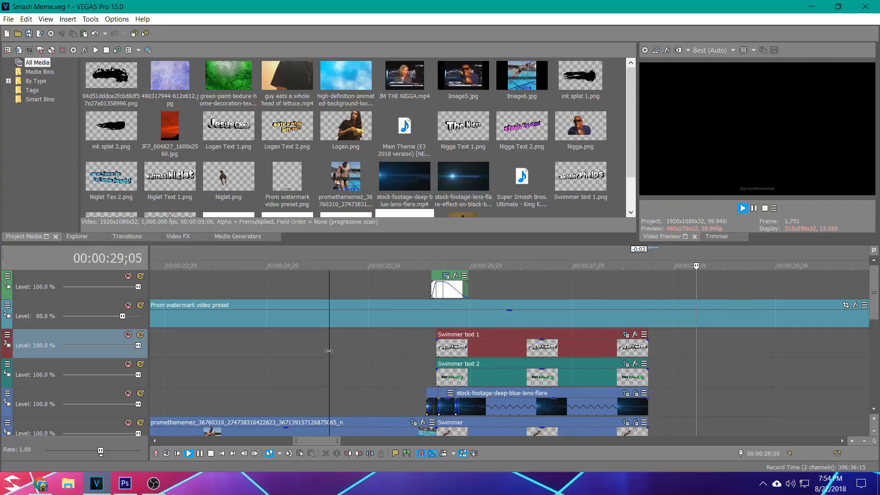
key("space")
Step: Move the swimmer video's audio event from track 7 down to track 10, keeping it aligned with its video
left_click(432, 348)
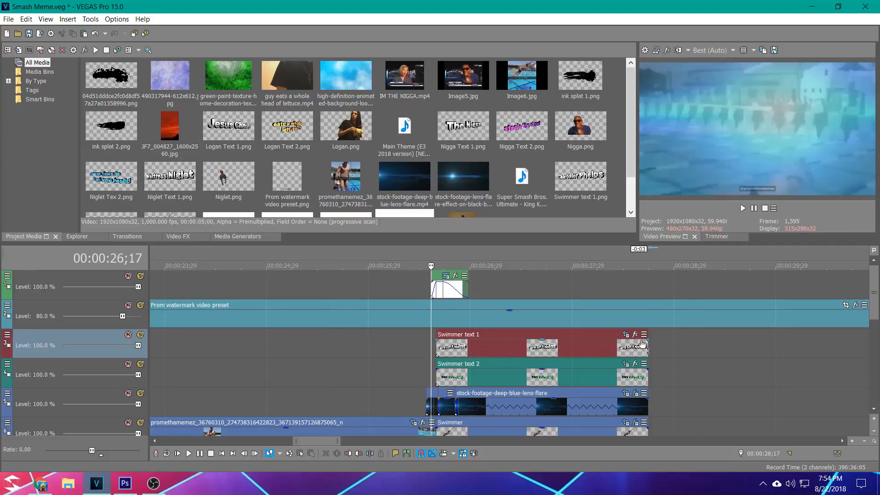
scroll(651, 343, "down", 2)
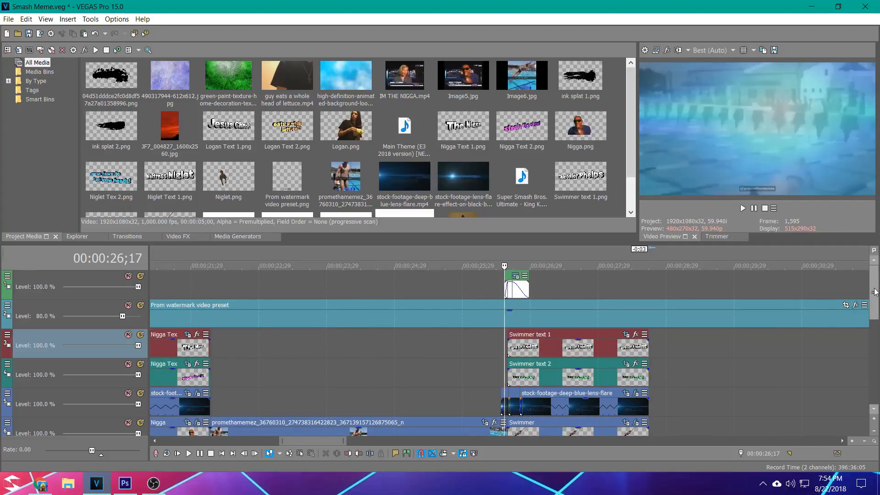
scroll(874, 294, "down", 2)
scroll(873, 316, "down", 3)
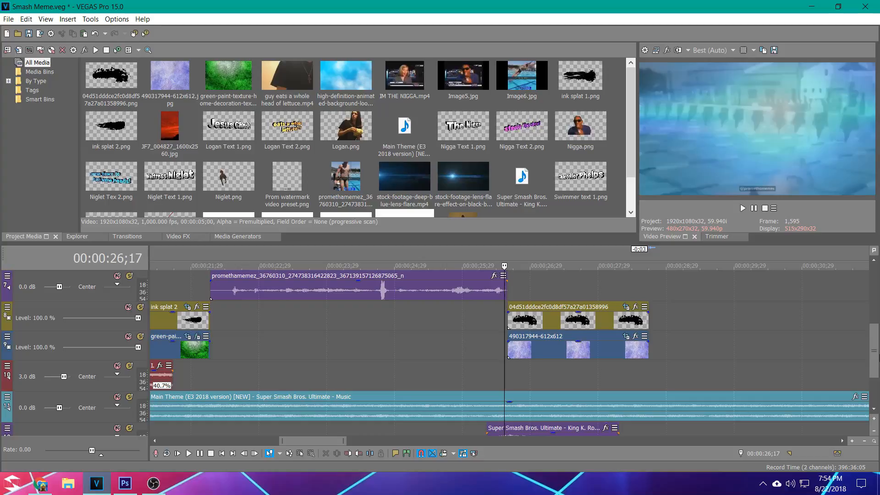
scroll(695, 325, "up", 1)
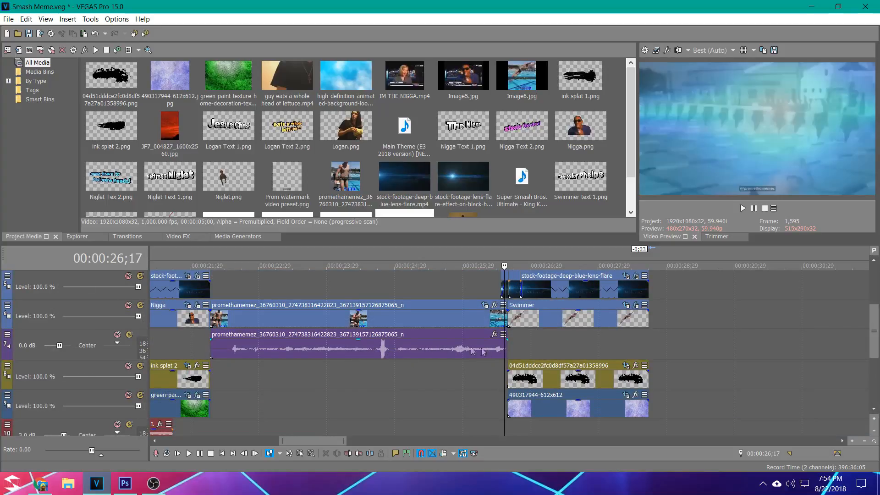
scroll(485, 351, "down", 5)
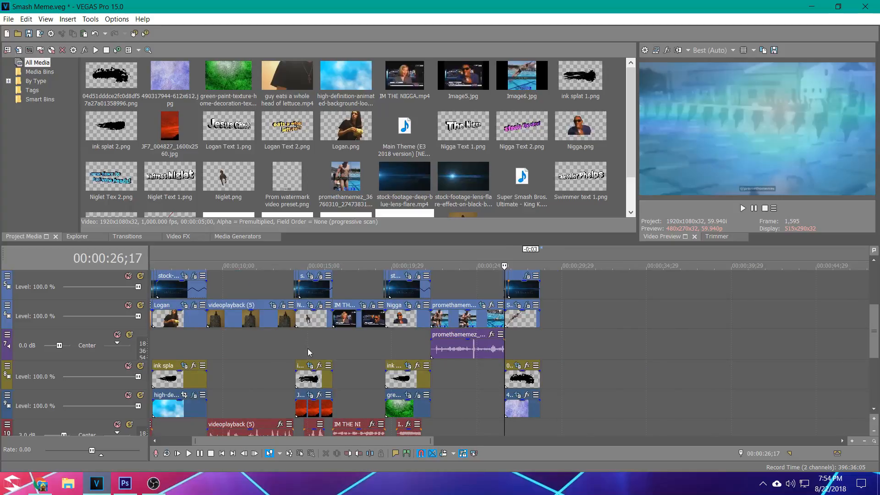
scroll(309, 352, "down", 3)
left_click_drag(349, 355, 349, 381)
left_click_drag(349, 416, 350, 433)
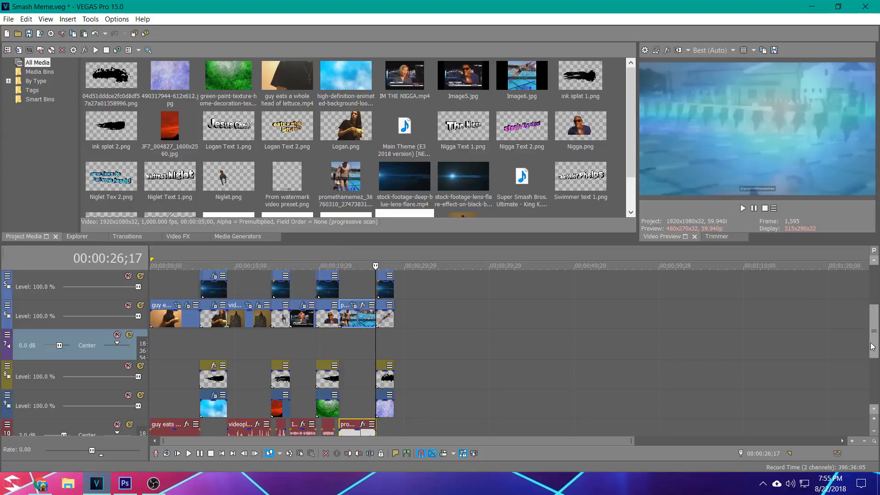
Step: Play the news clip and green-background intro from 00:00:16;25 to check their sound and effects
left_click(874, 260)
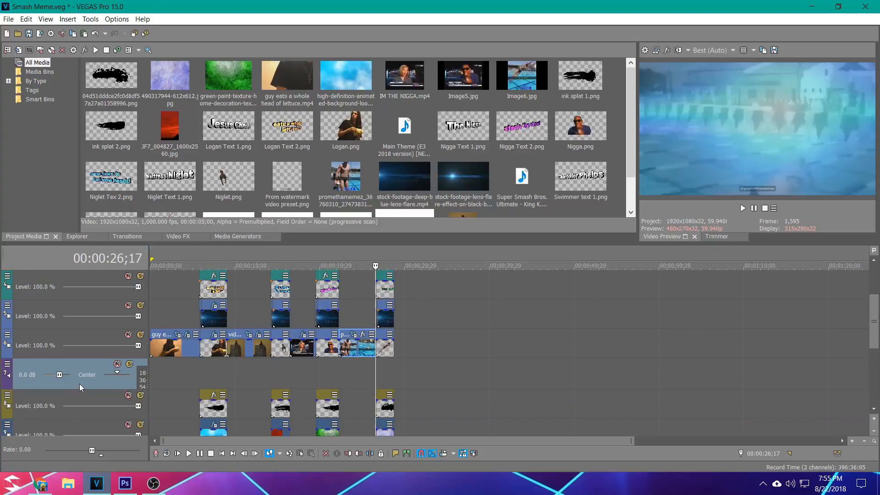
left_click_drag(876, 335, 876, 364)
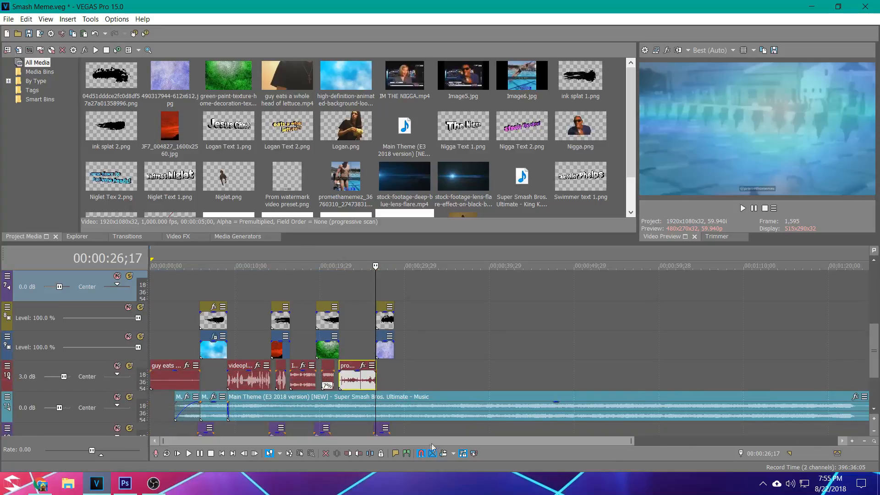
scroll(470, 395, "up", 5)
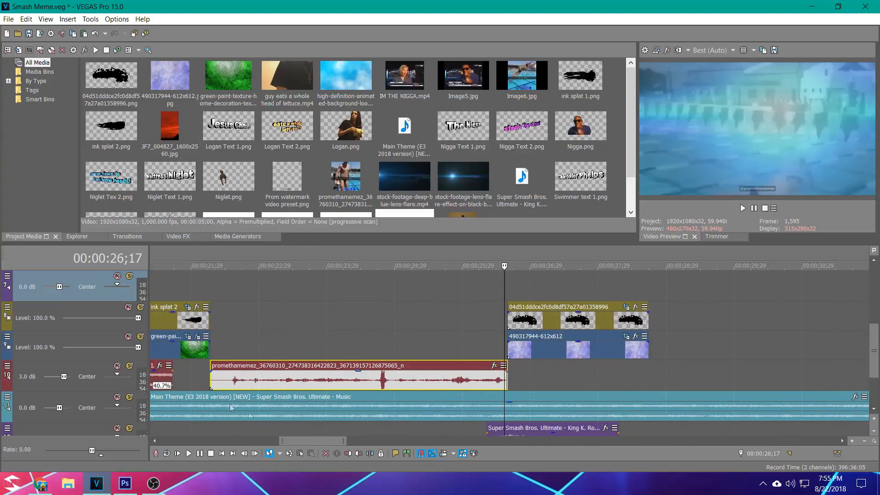
left_click_drag(337, 441, 306, 441)
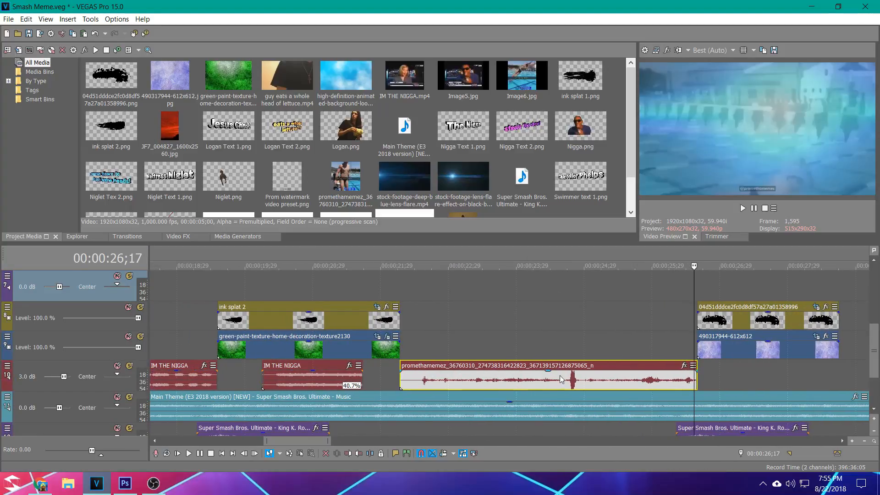
left_click_drag(295, 443, 267, 396)
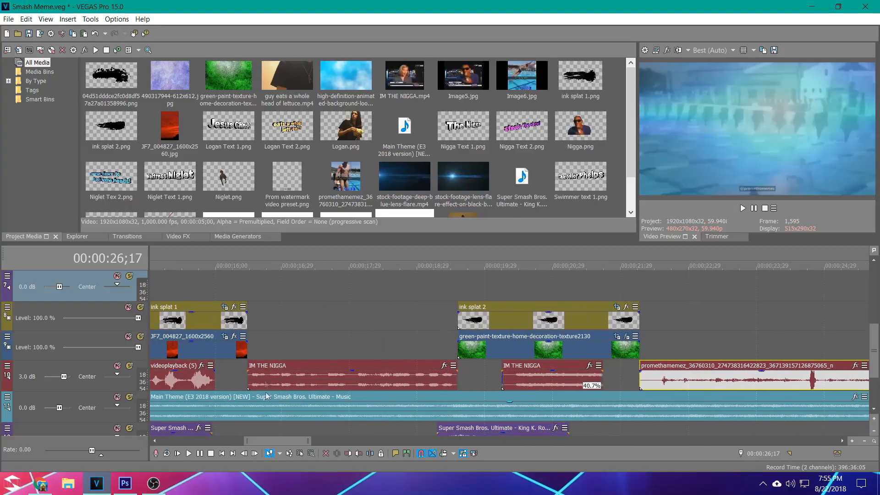
left_click(271, 342)
key("space")
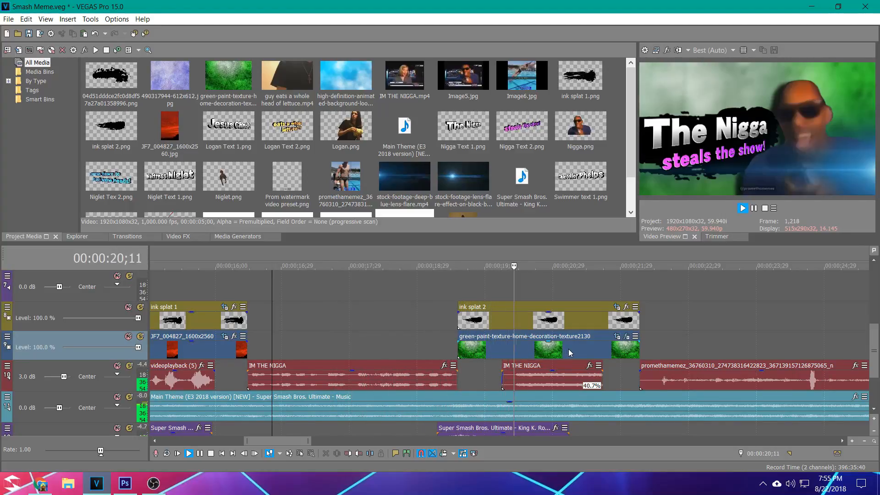
key("space")
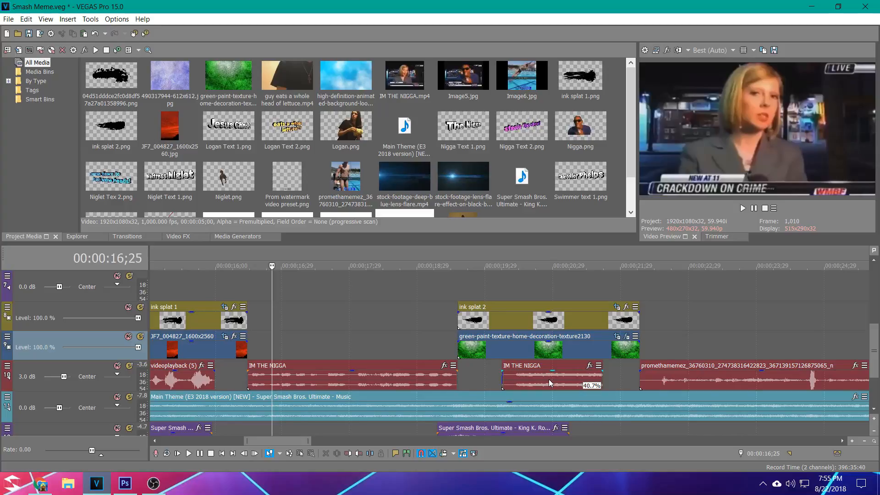
Step: Play the red-background character intro from 00:00:13;22 to check its sound and effects
scroll(548, 378, "left", 5)
scroll(549, 378, "down", 3)
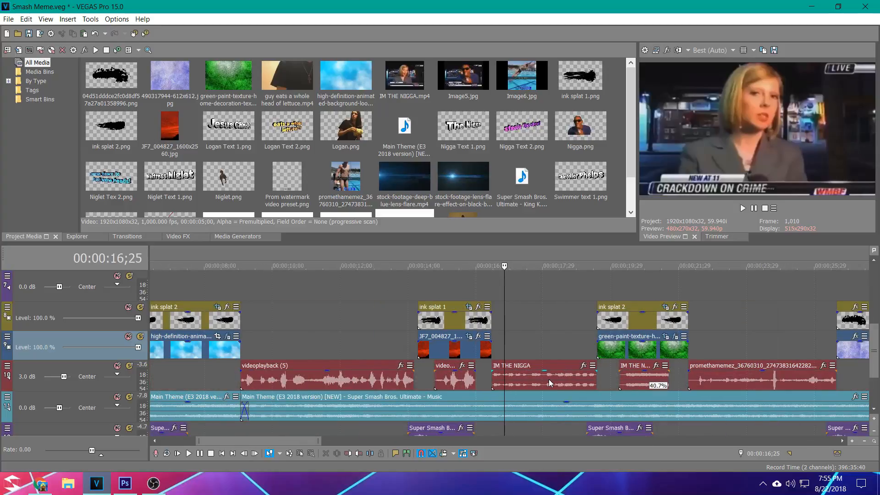
left_click(398, 332)
key("space")
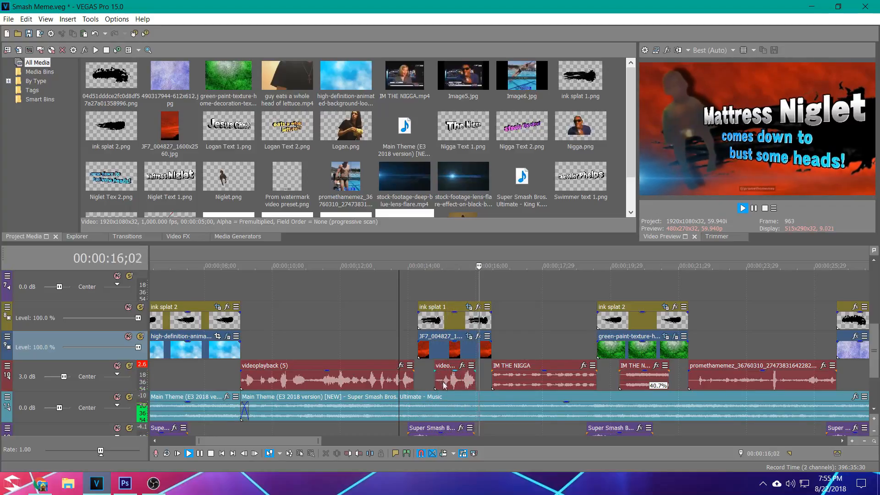
key("space")
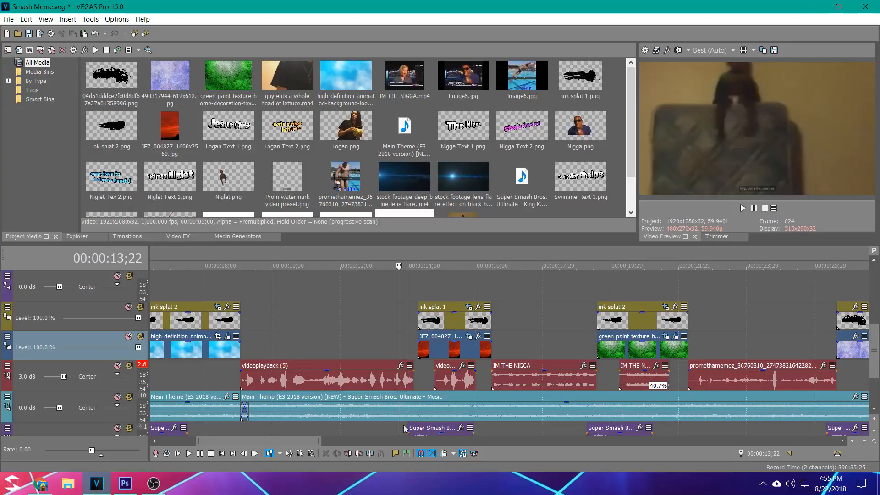
Step: Add the S_Shake effect to the swimmer's pool video with the playhead near its end at 00:00:26;04
scroll(551, 339, "down", 4)
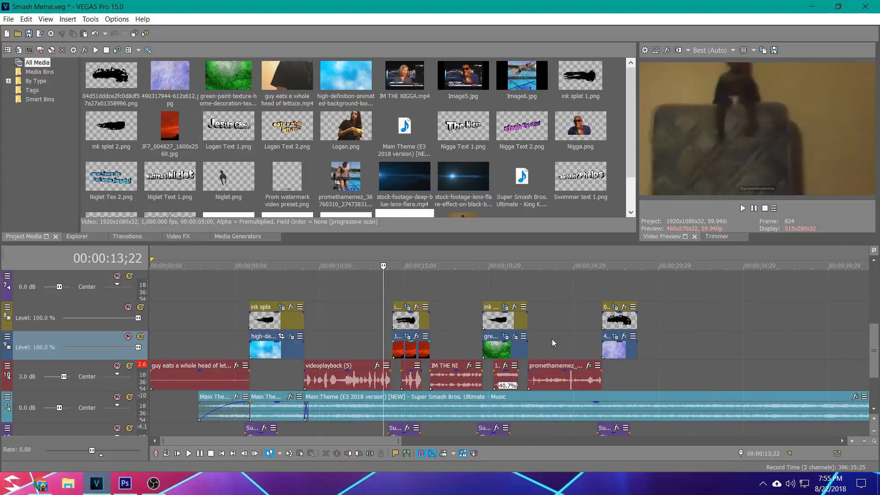
left_click(584, 343)
scroll(645, 364, "up", 3)
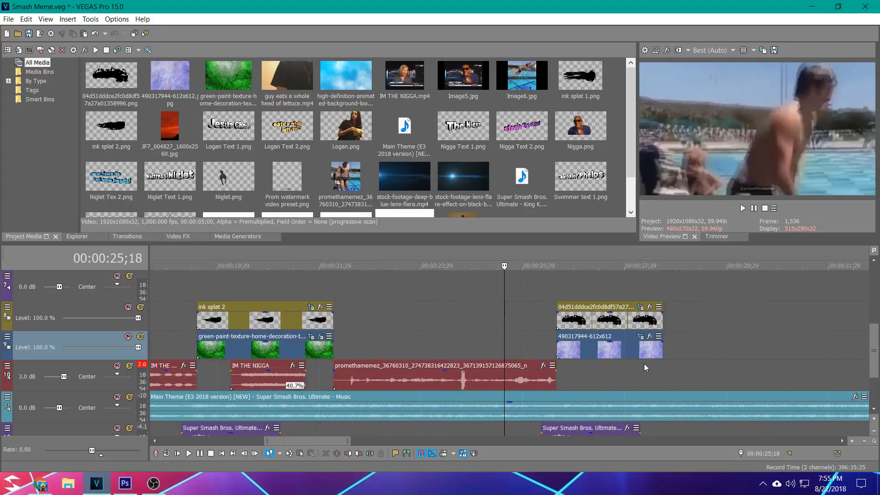
left_click_drag(874, 351, 874, 322)
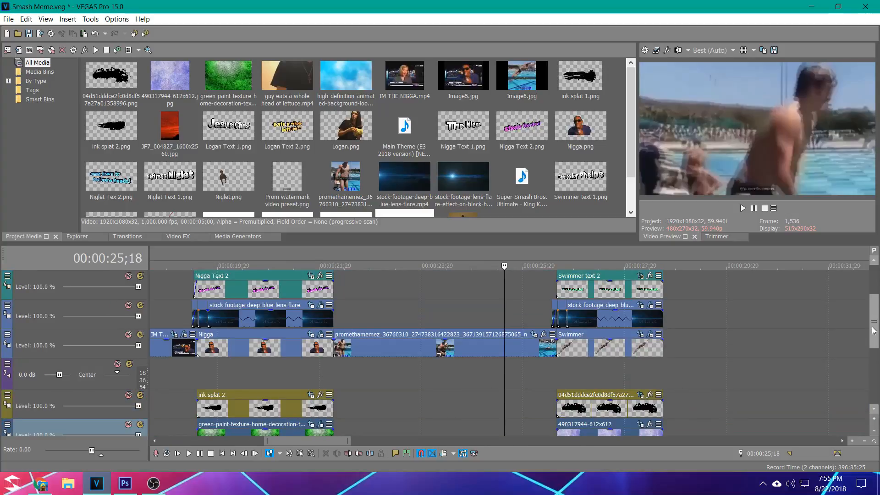
left_click(525, 351)
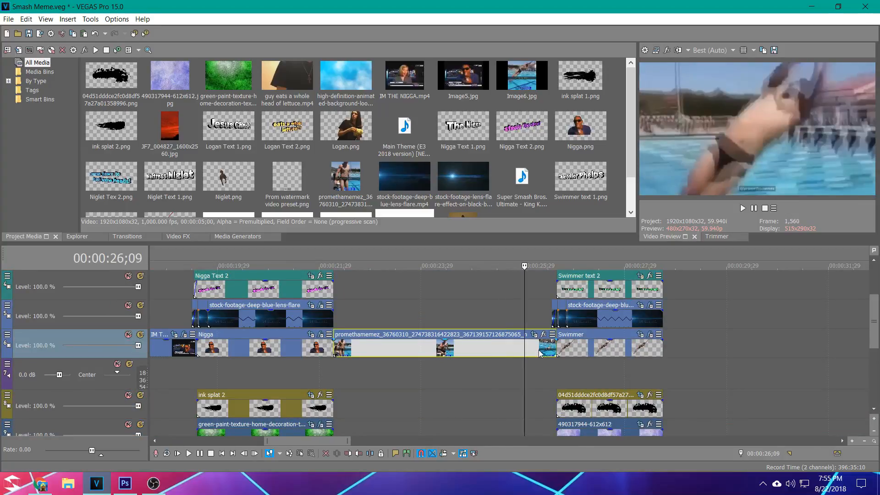
left_click(535, 353)
left_click(532, 352)
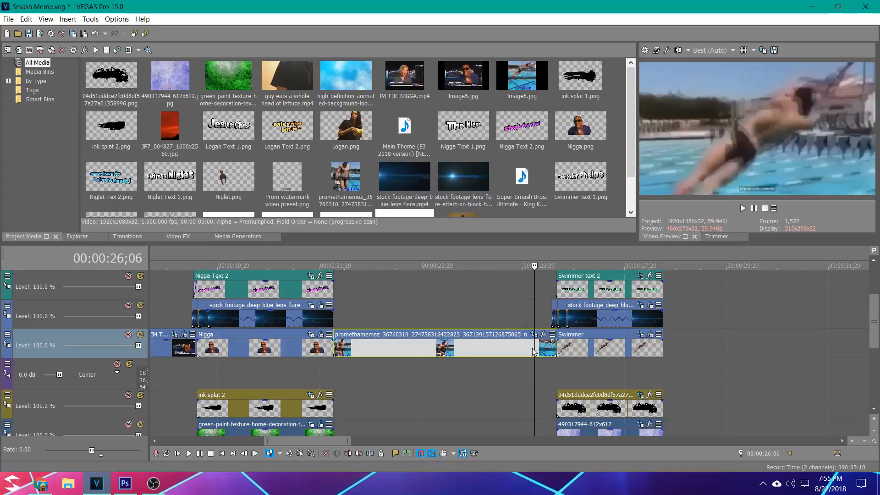
left_click(544, 336)
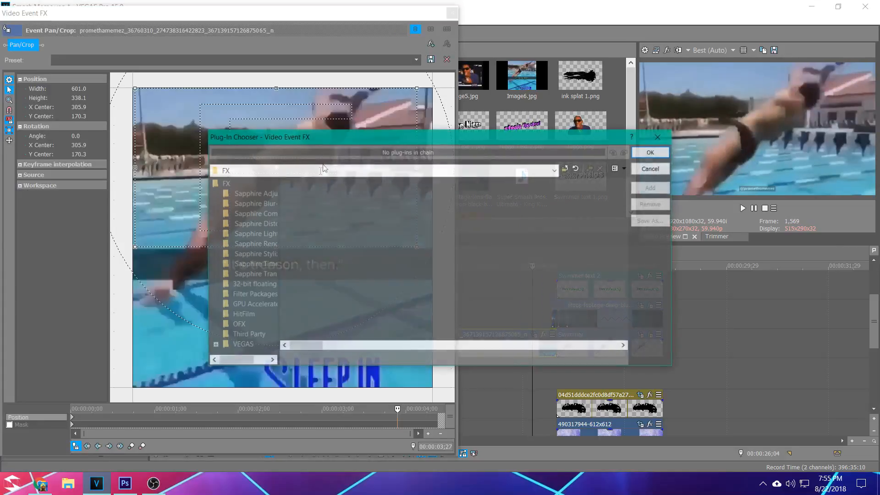
scroll(535, 280, "down", 4)
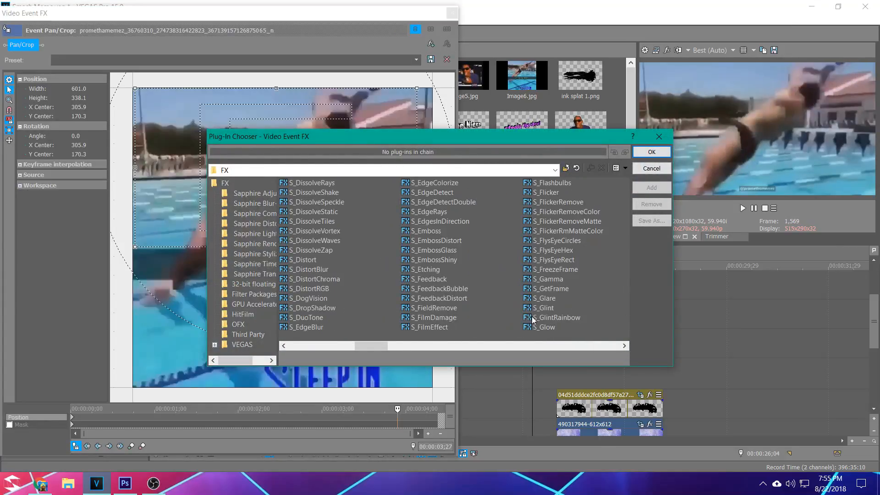
left_click(544, 327)
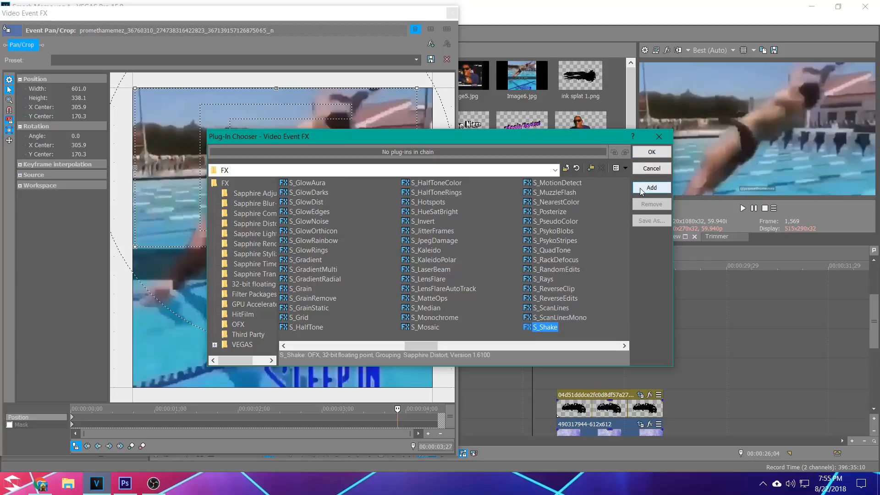
left_click(651, 188)
left_click(637, 154)
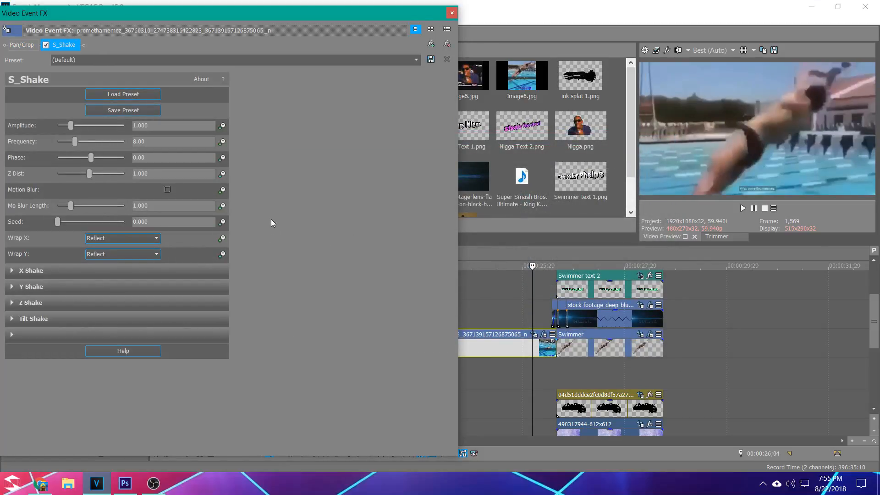
Step: Keyframe the shake's amplitude and frequency at 0 at clip time 00:00:03;27, removing their keyframes at the clip's start
left_click(223, 126)
left_click(222, 142)
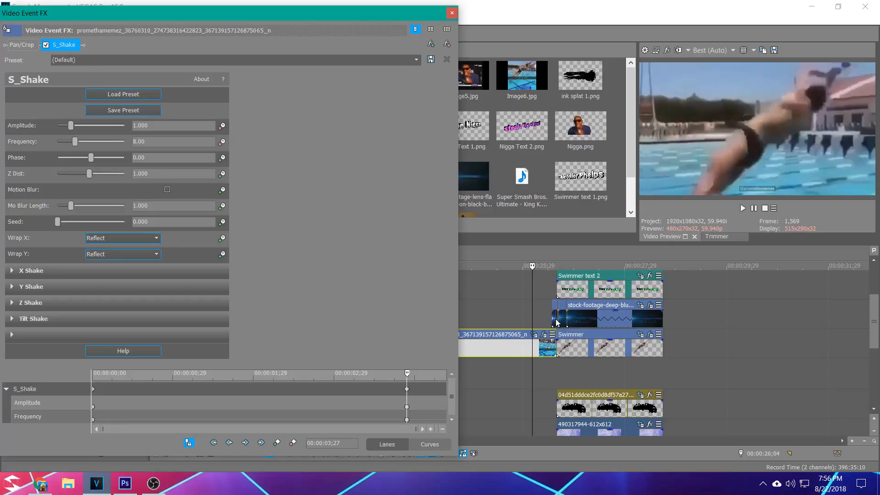
left_click(93, 392)
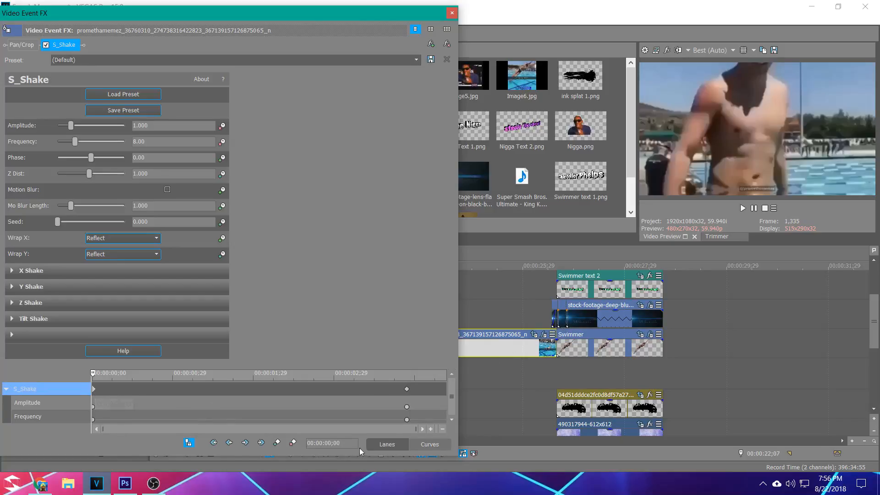
left_click(407, 406)
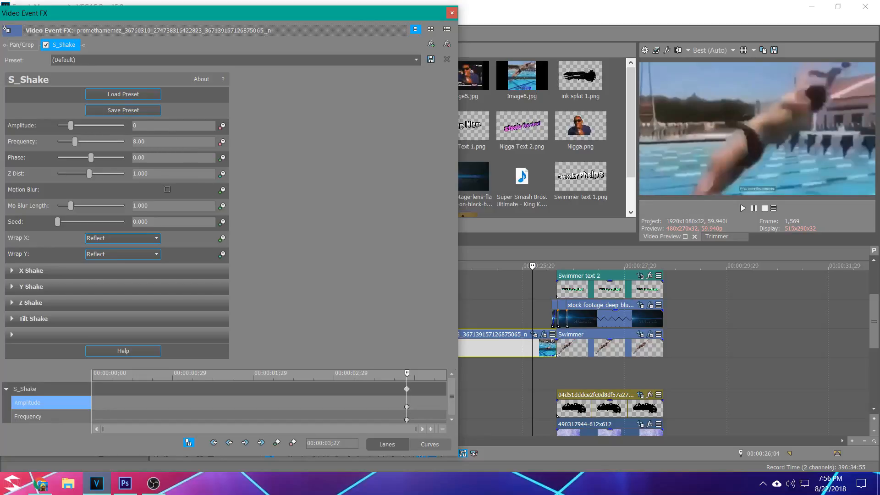
key("Return")
left_click(176, 144)
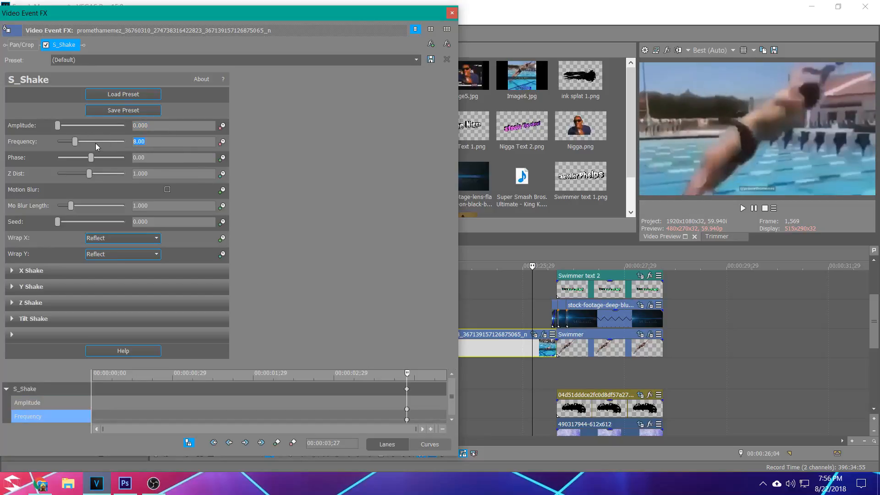
Step: Add shake keyframes near the clip's end: amplitude 1.3 at 00:00:04;10 and frequency 3 at 00:00:04;03
left_click(443, 389)
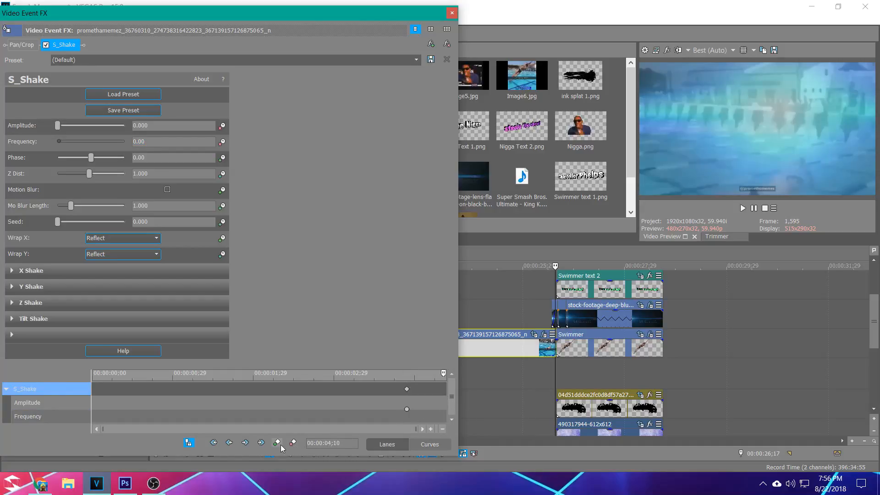
left_click(153, 128)
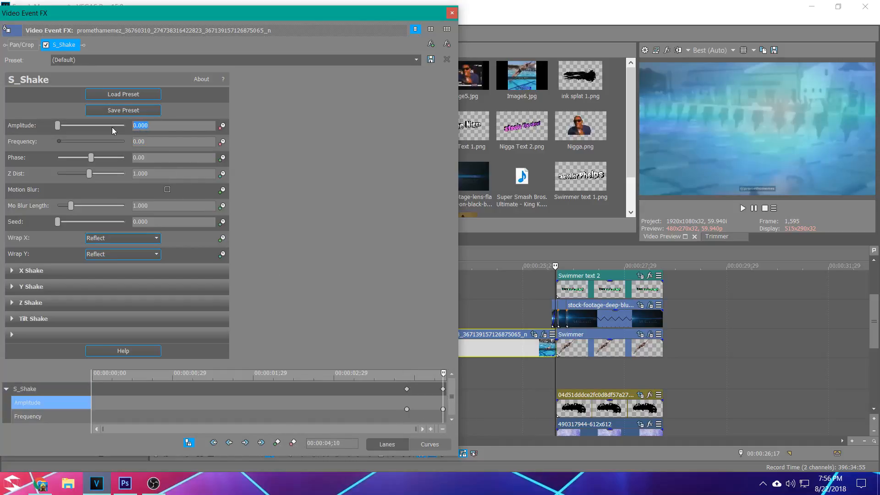
type("1.3")
left_click_drag(158, 140, 100, 144)
key("BackSpace")
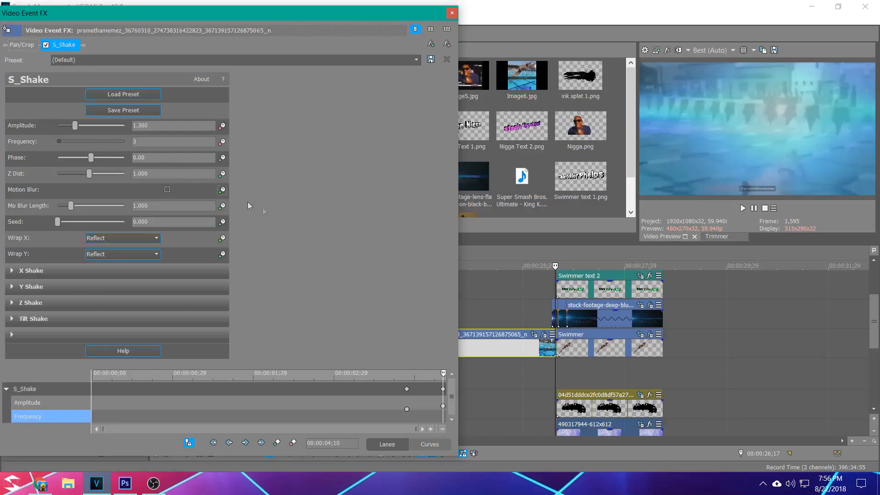
left_click(424, 394)
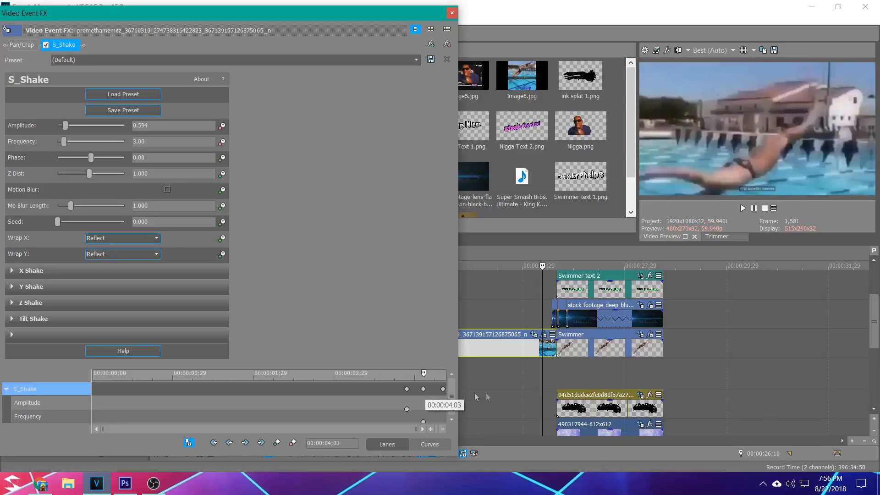
Step: Play the end of the swimmer's clip from 00:00:25;22 several times to review the shake
left_click(537, 312)
left_click(512, 307)
key("space")
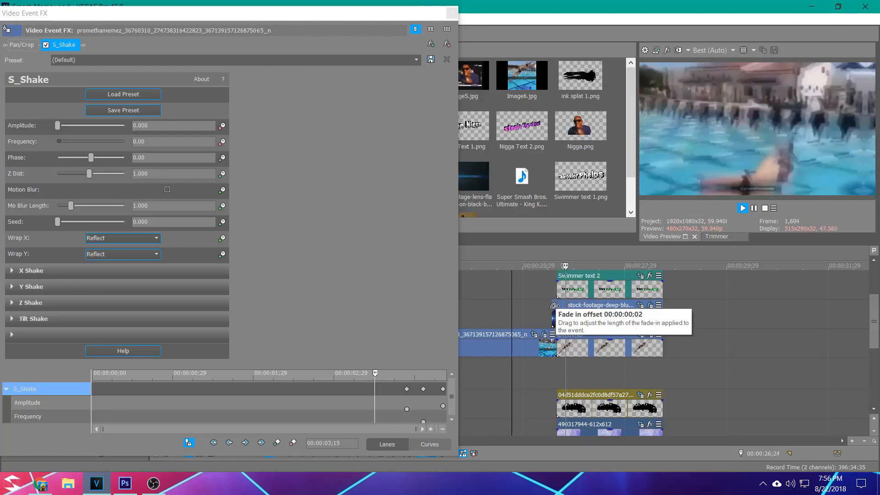
key("space")
key("space")
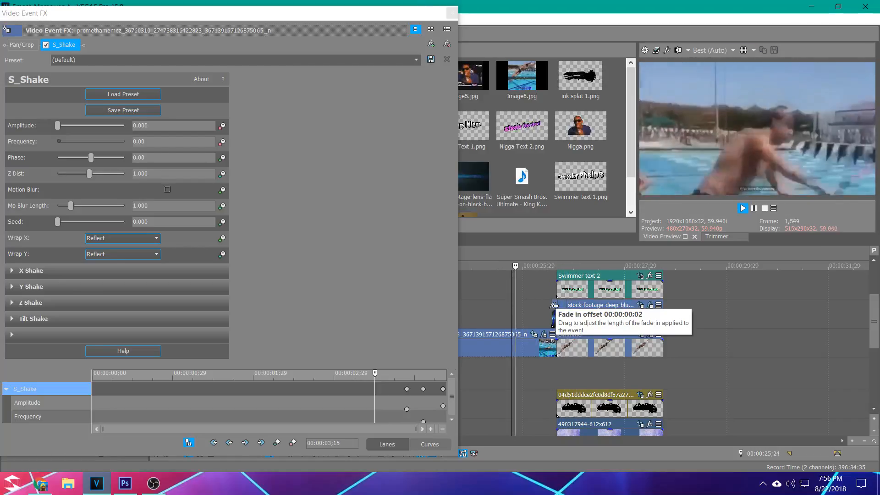
key("space")
key("space")
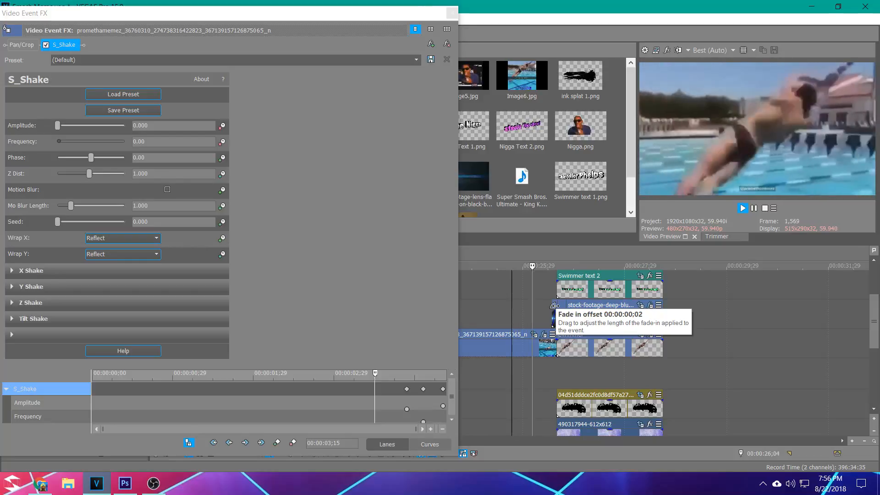
key("space")
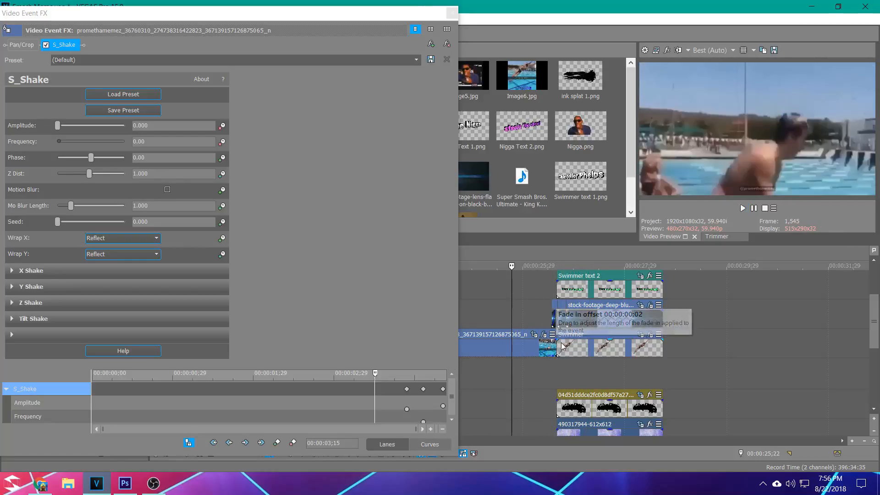
Step: Change the fade curve of the shake's amplitude keyframe at 00:00:03;27 to a non-linear type
left_click(534, 334)
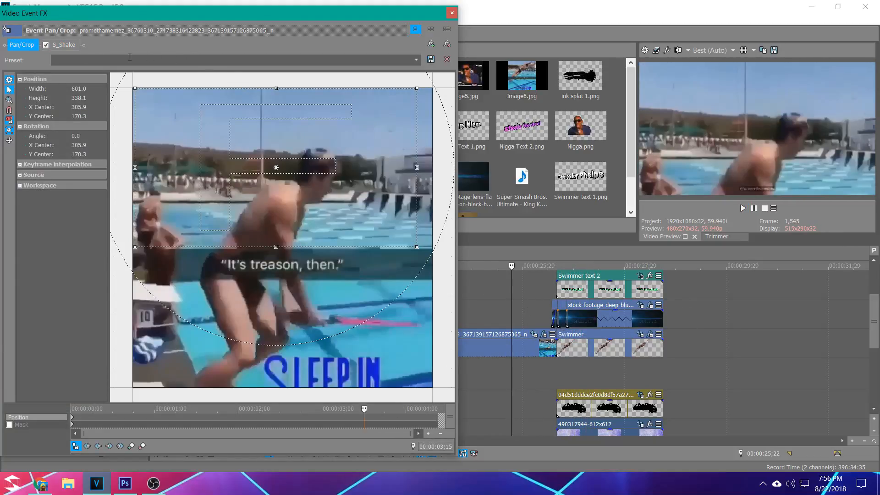
left_click(63, 45)
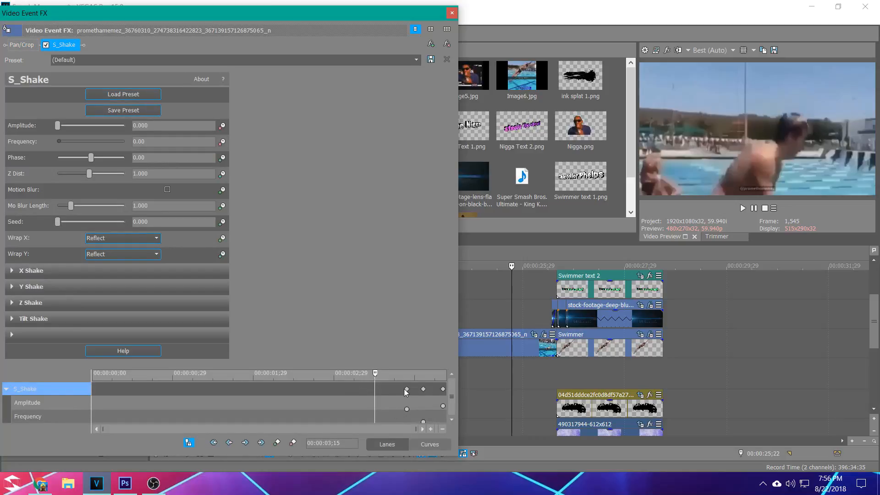
left_click(406, 389)
right_click(406, 410)
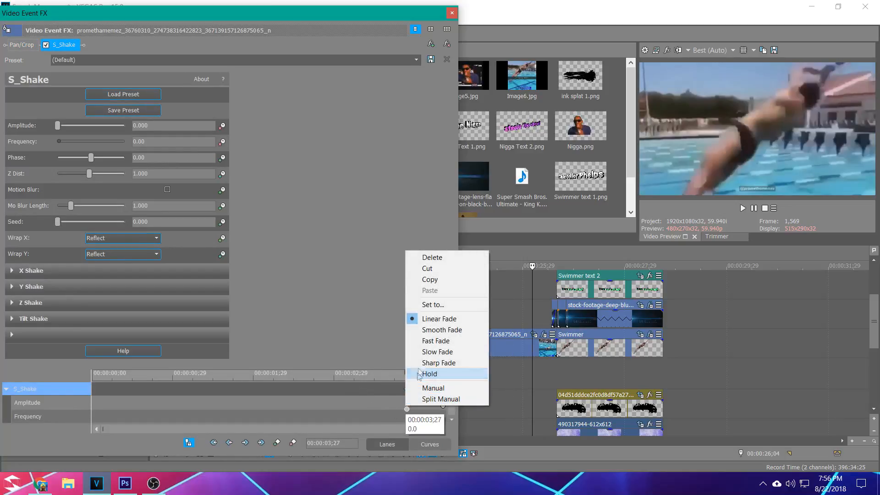
left_click(435, 337)
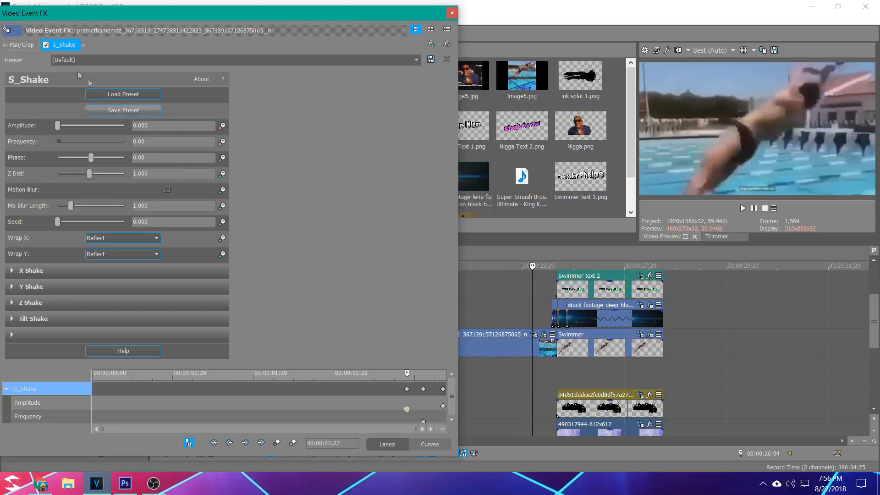
Step: Keyframe a pan/crop zoom-in on the swimmer's clip from 00:00:03;27, shrinking the crop frame at 00:00:04;10
left_click(21, 44)
left_click(131, 446)
left_click(435, 420)
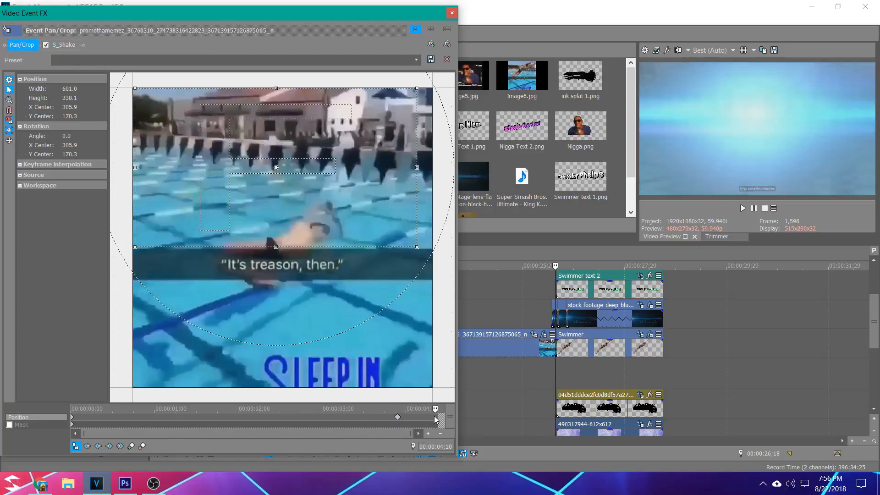
left_click_drag(417, 247, 330, 205)
Step: Play the clip's ending from 00:00:25;28 to review the zoom together with the shake
left_click(521, 307)
key("space")
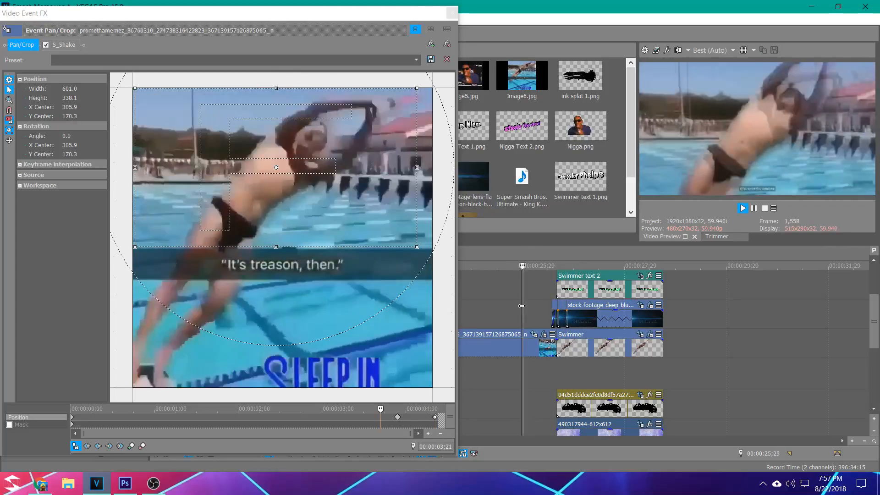
key("space")
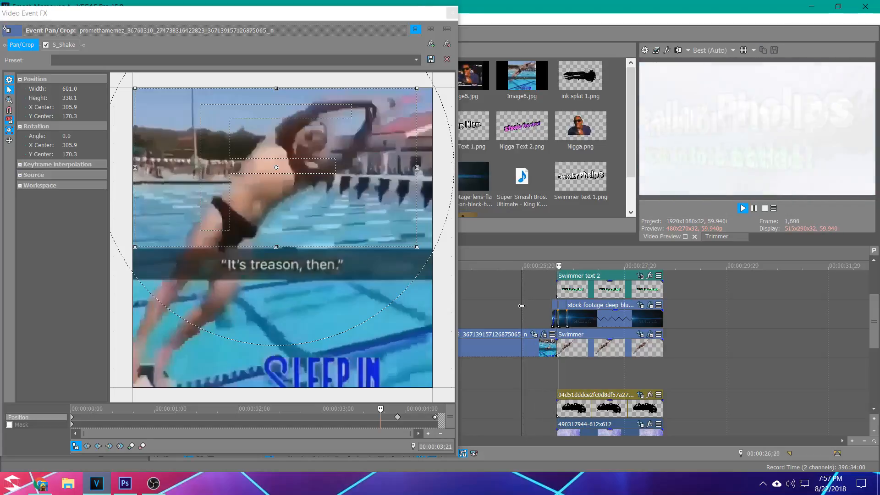
Step: Review the S_Shake keyframes on the swimmer's clip, shift the middle frequency keyframe to 00:00:04;04 and delete it
left_click(63, 44)
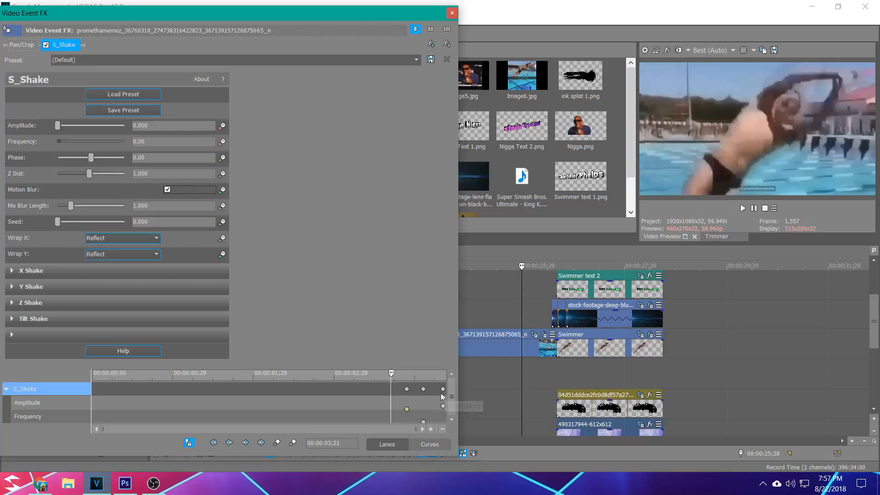
left_click(442, 389)
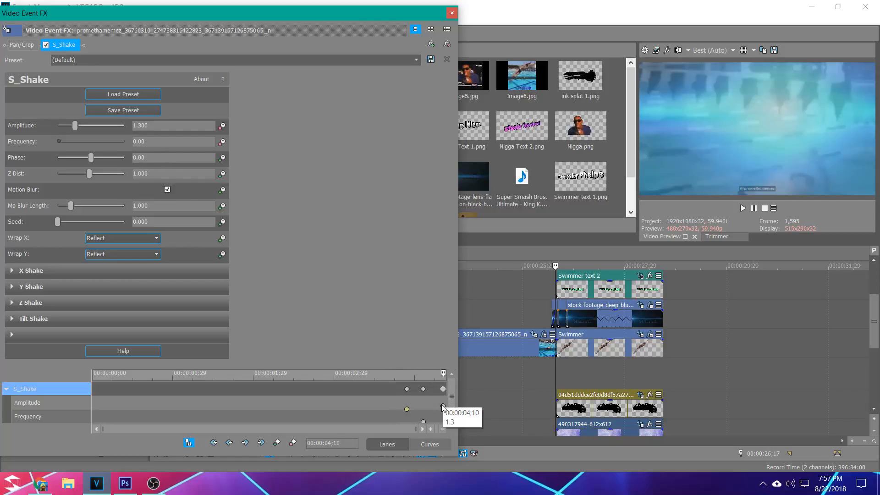
left_click(406, 389)
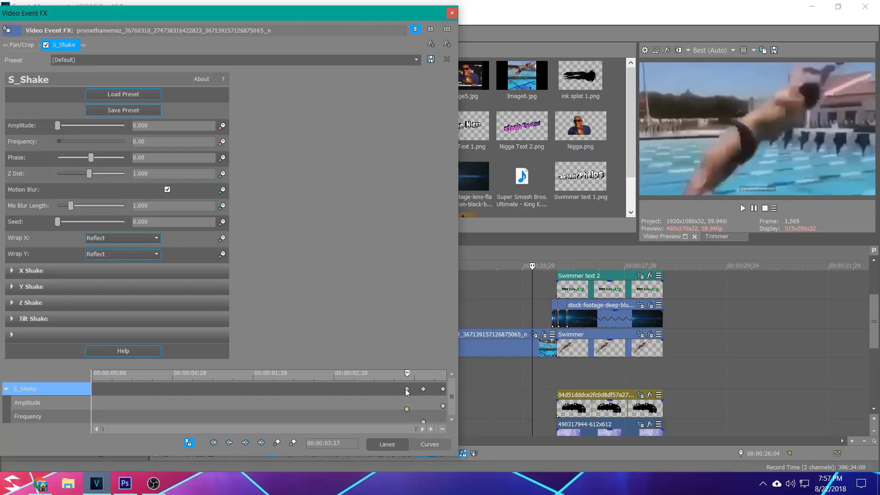
left_click(443, 406)
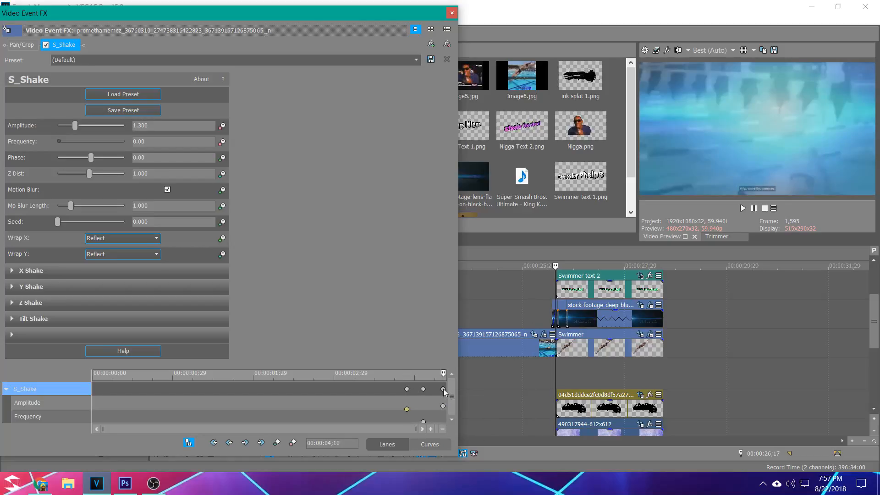
left_click(443, 407)
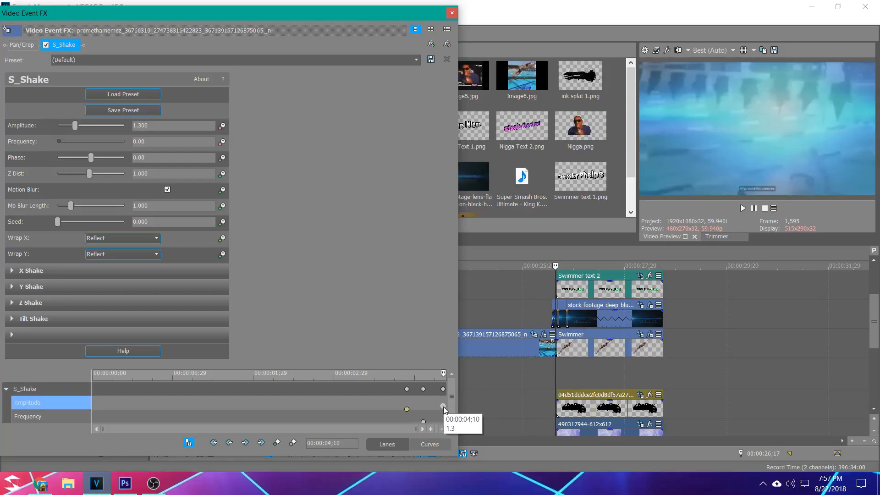
left_click(423, 421)
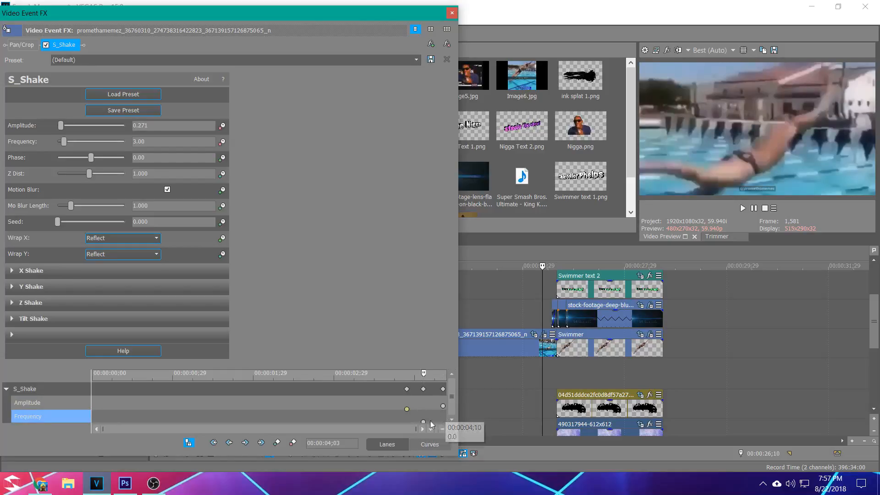
mouse_move(423, 421)
left_mouse_down()
mouse_move(437, 421)
mouse_move(427, 421)
left_mouse_up()
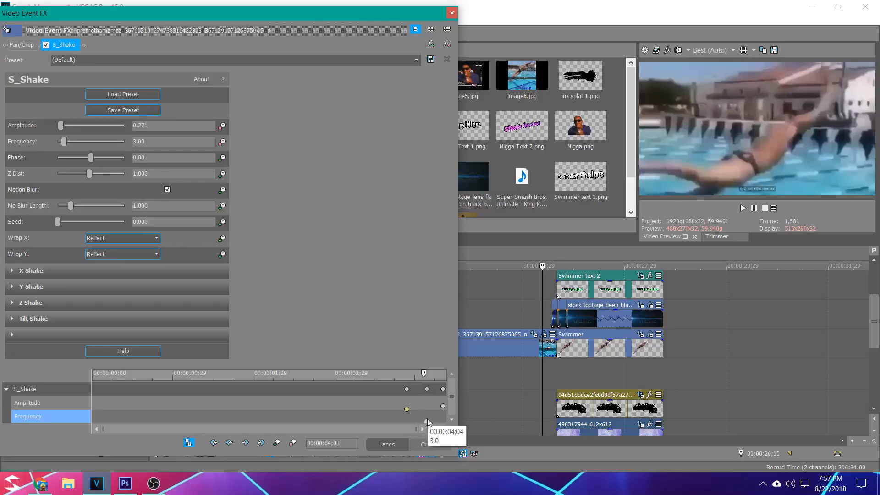
left_click(427, 390)
right_click(427, 390)
left_click(453, 241)
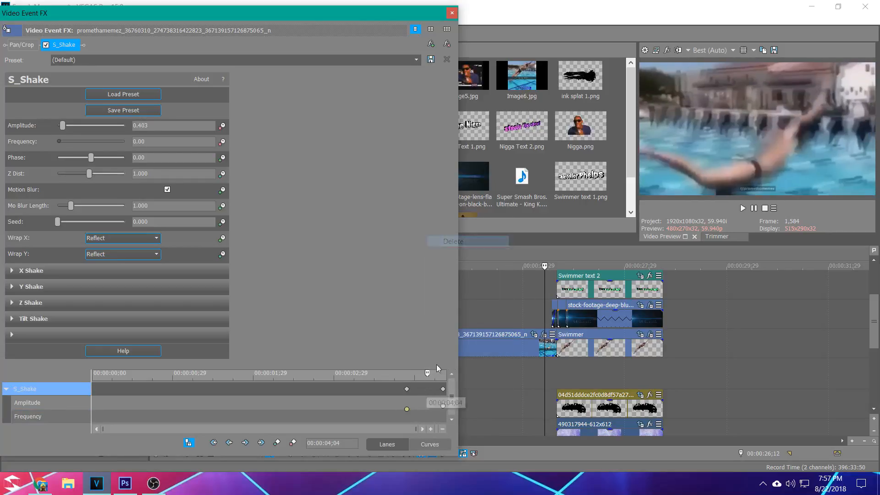
Step: Set the shake's frequency to 4 at the last keyframe, 00:00:04;10
left_click(444, 389)
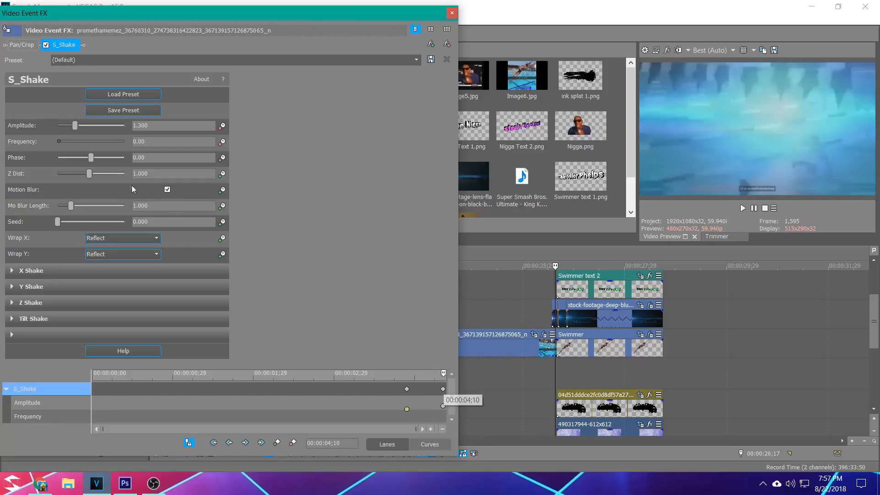
left_click(122, 142)
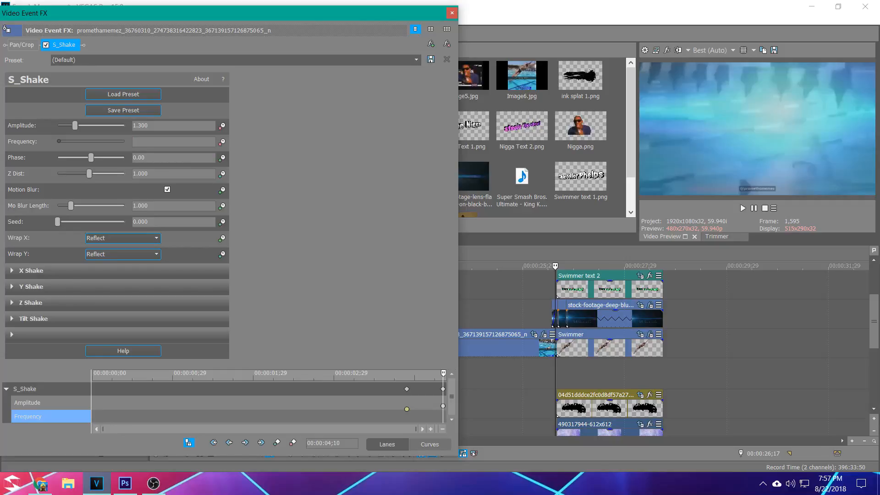
type("4")
key("Return")
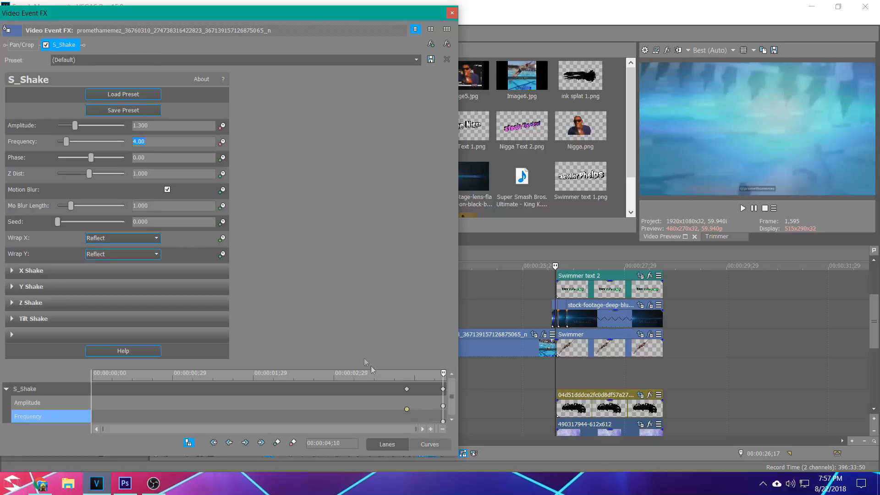
left_click(406, 389)
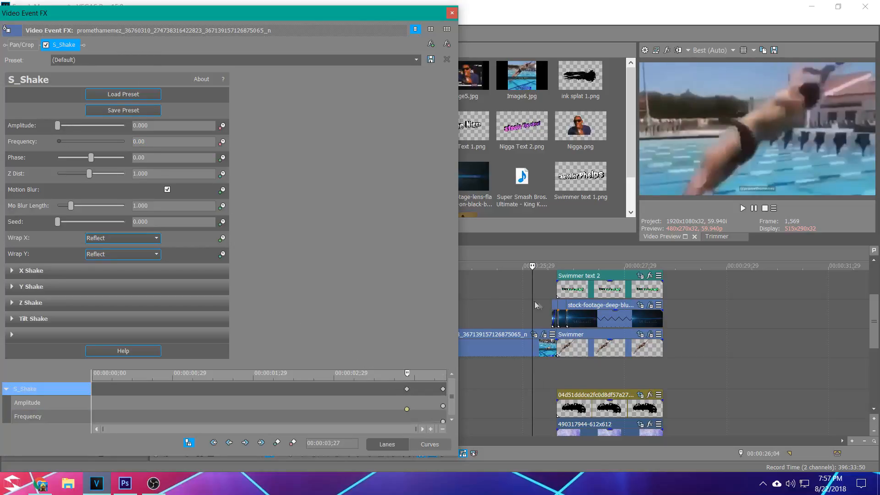
Step: Play the end of the swimmer's clip from about 00:00:25;24 several times to review the revised shake
left_click(516, 304)
key("space")
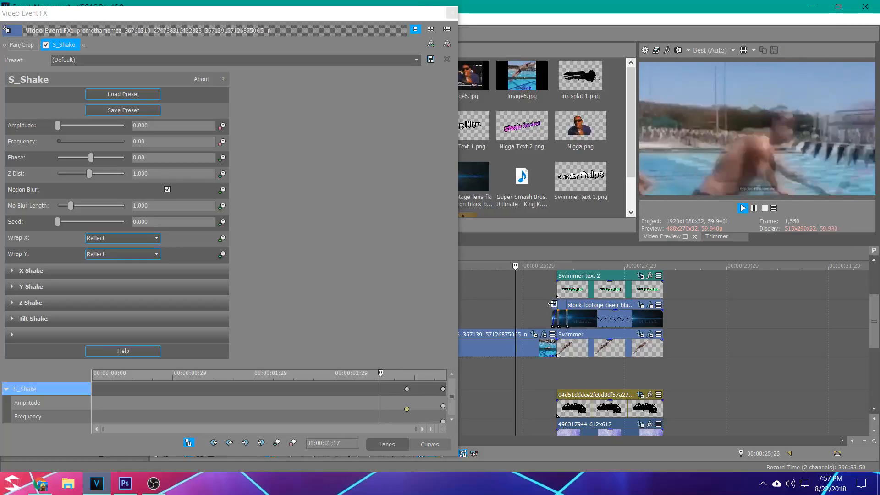
key("space")
key("space")
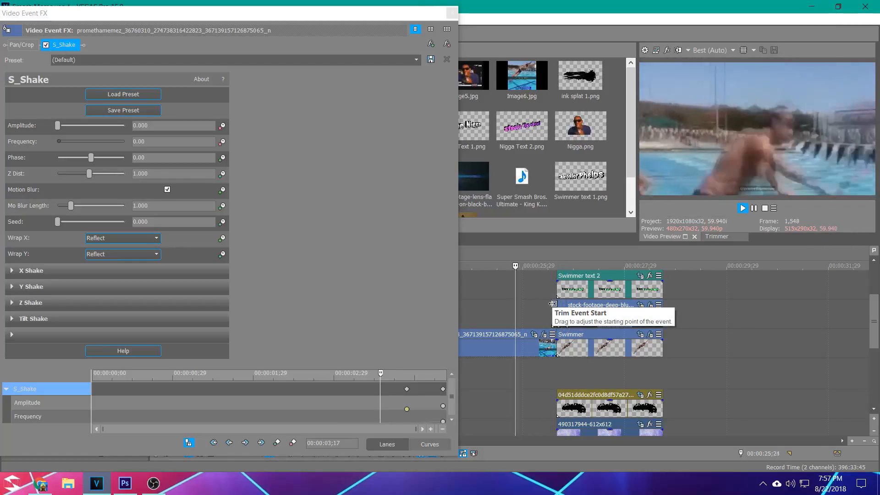
key("space")
key("space")
key("space")
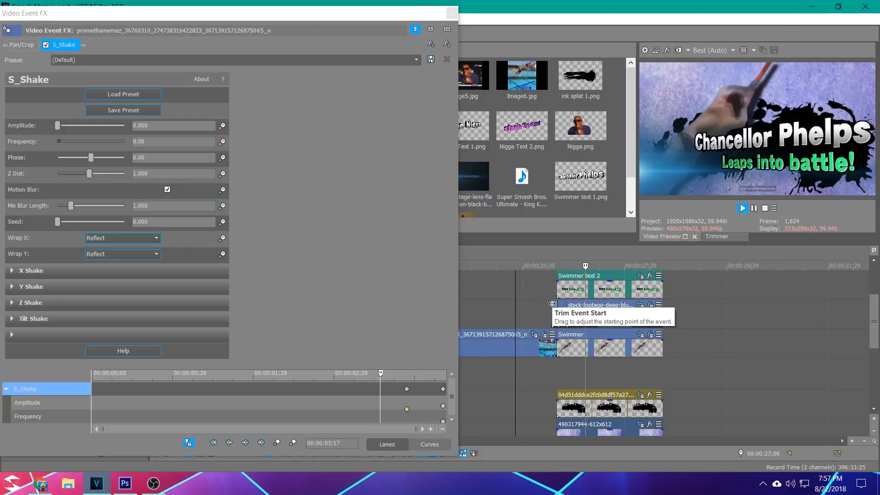
key("space")
key("space")
key("space")
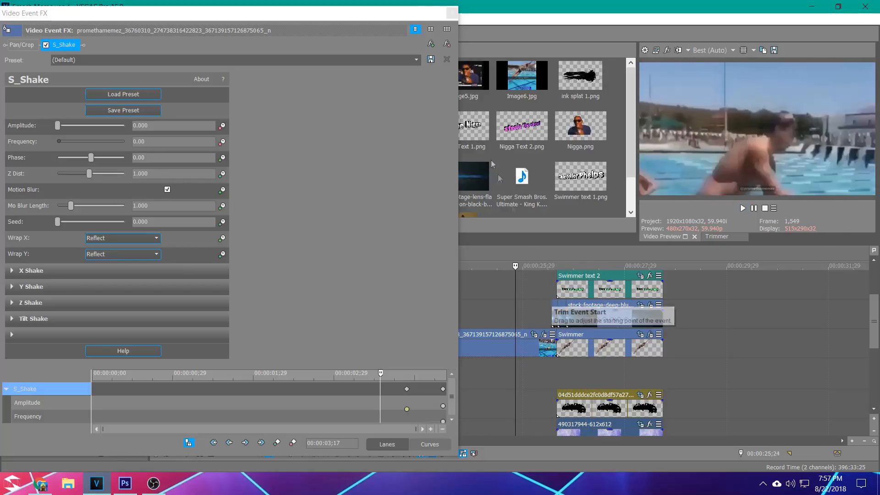
Step: Close the clip's effect settings and replay its transition into the character intro
left_click(452, 13)
key("space")
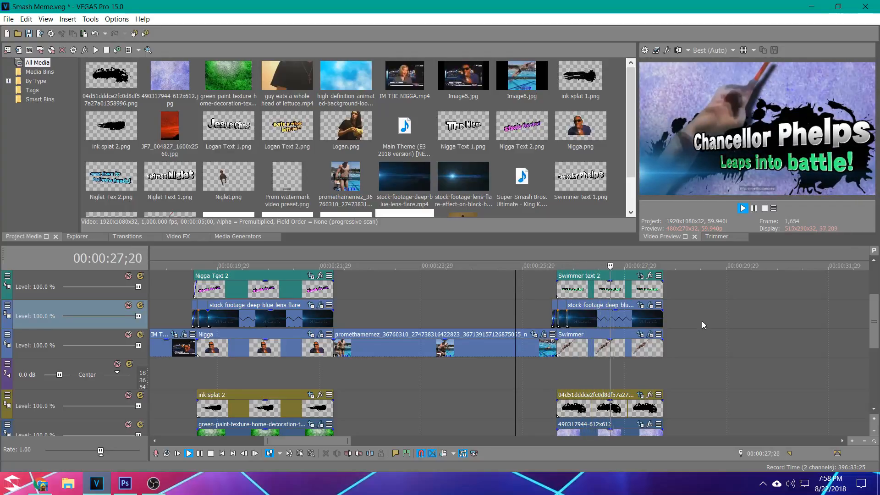
key("space")
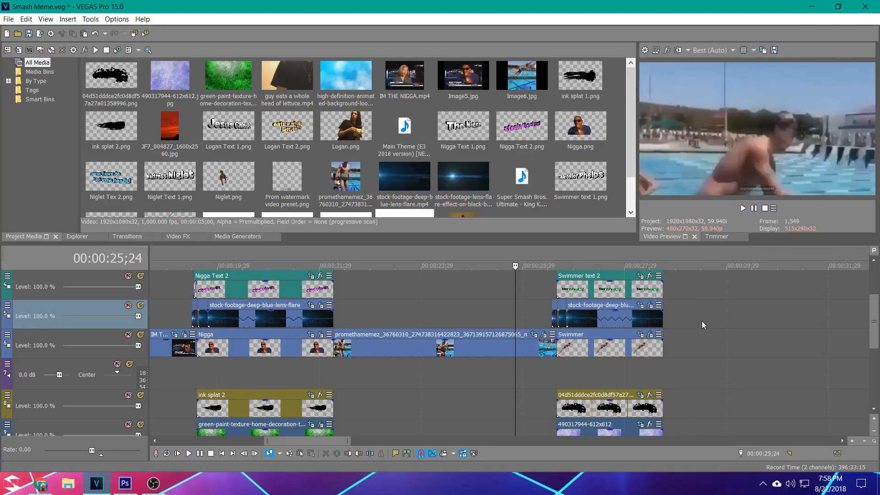
Step: Inspect the Render As settings with the MAGIX AVC/AAC MP4 template Internet HD 1080p 59.94 fps, and leave without rendering
scroll(687, 316, "down", 3)
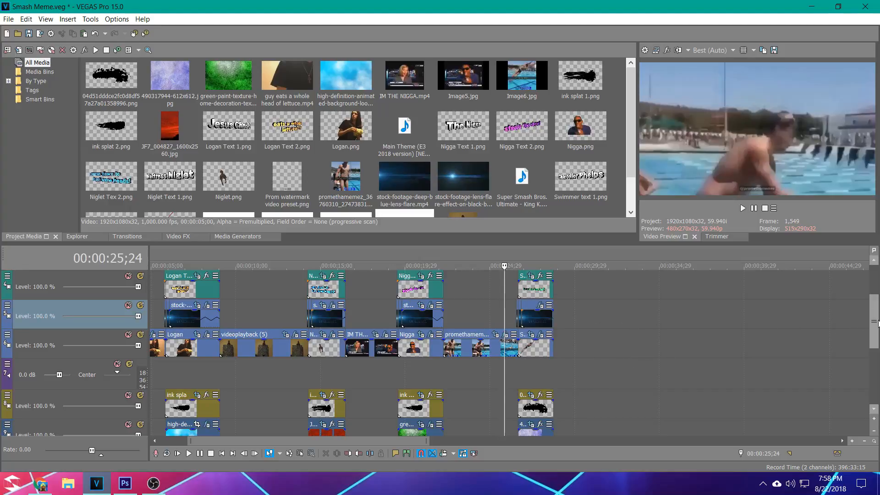
left_click_drag(878, 323, 877, 294)
left_click(463, 317)
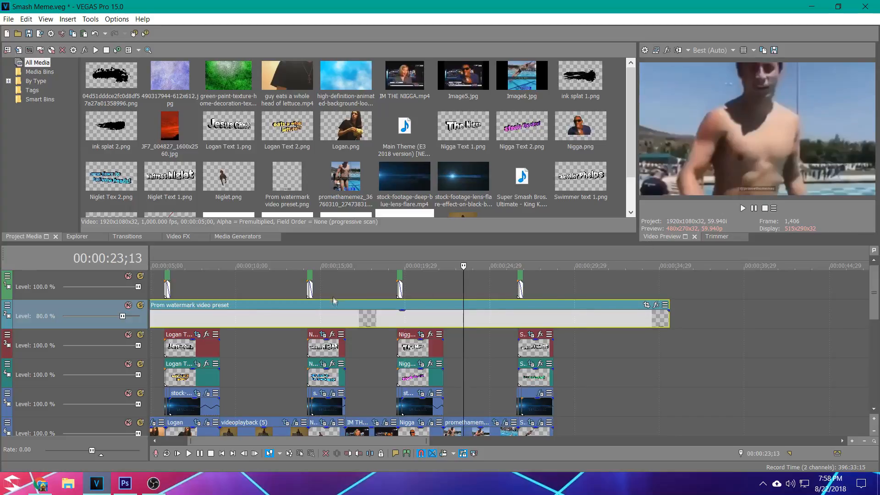
scroll(414, 323, "down", 2)
left_click(9, 19)
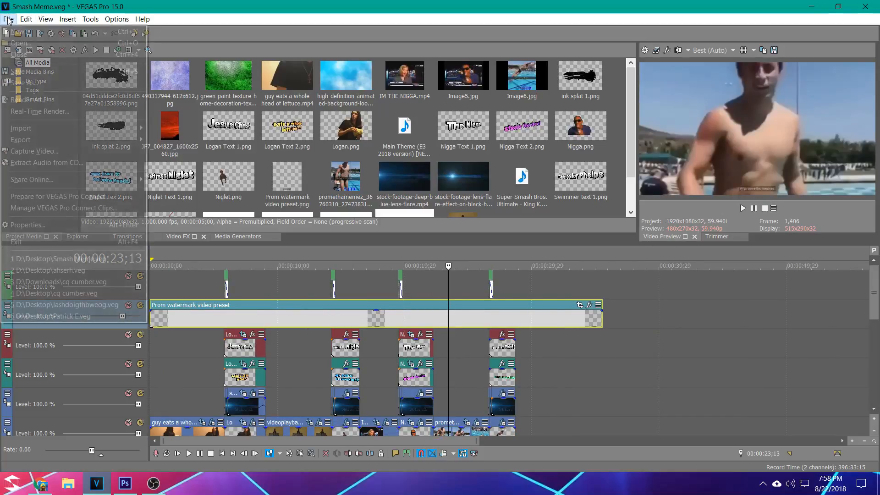
left_click(29, 102)
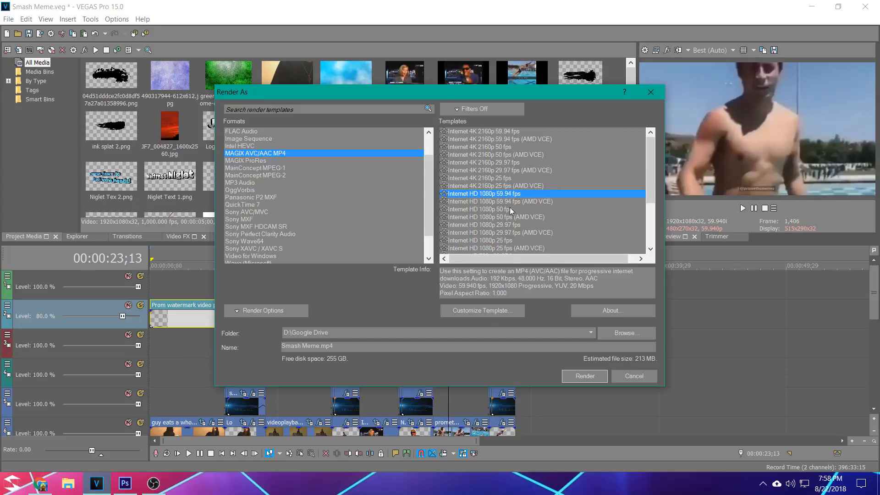
left_click(650, 93)
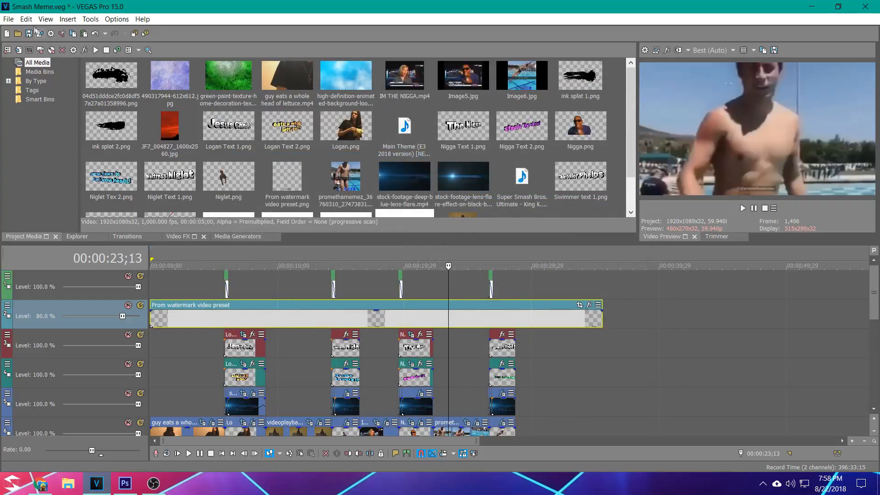
Step: Check the resolution and frame rate in the project's video properties
left_click(8, 19)
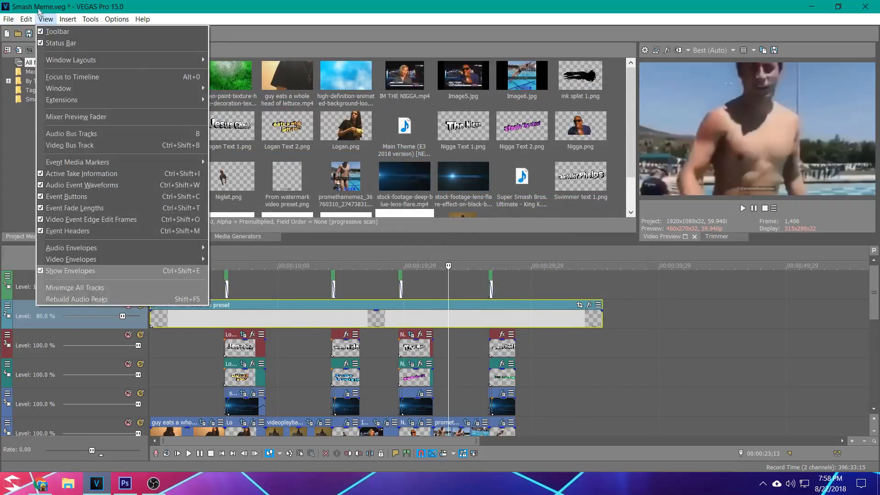
mouse_move(27, 18)
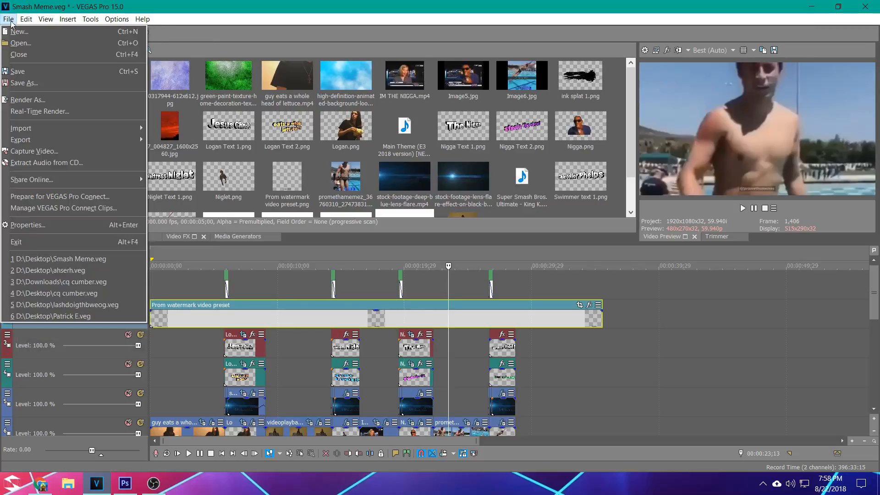
left_click(51, 224)
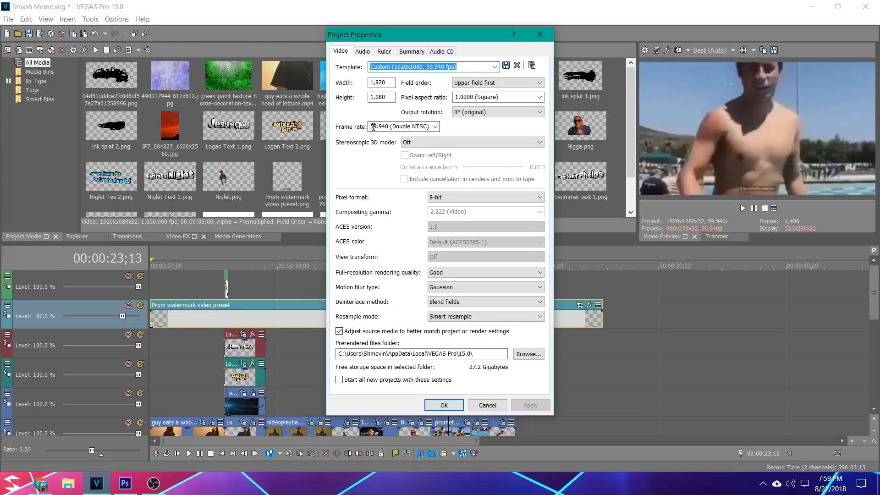
left_click(444, 405)
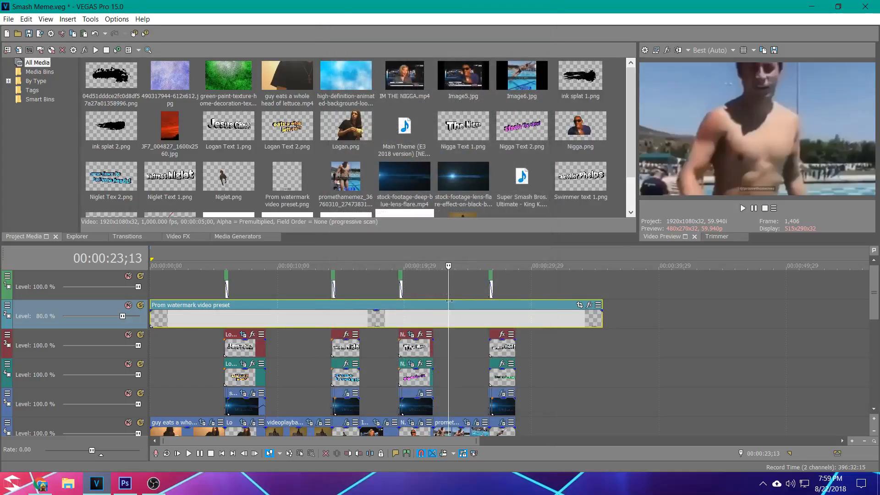
Step: Choose 59.940 (Double NTSC) as the project's frame rate and apply the project properties
left_click(8, 19)
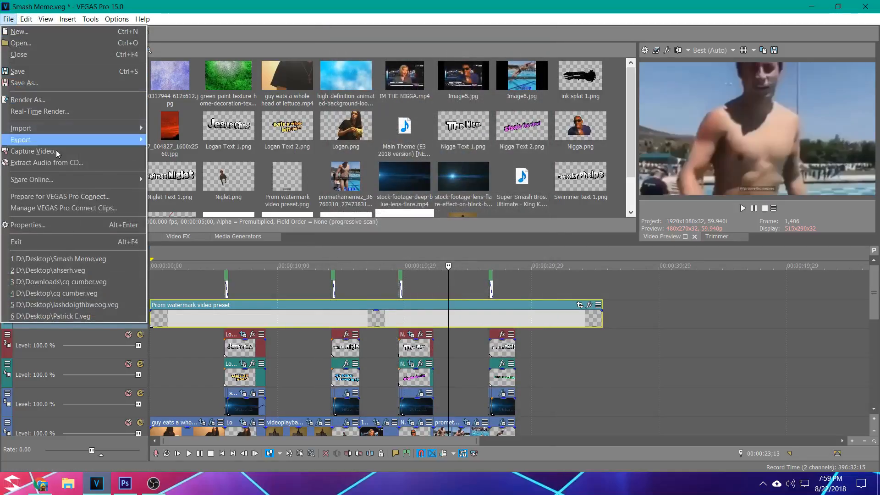
left_click(39, 225)
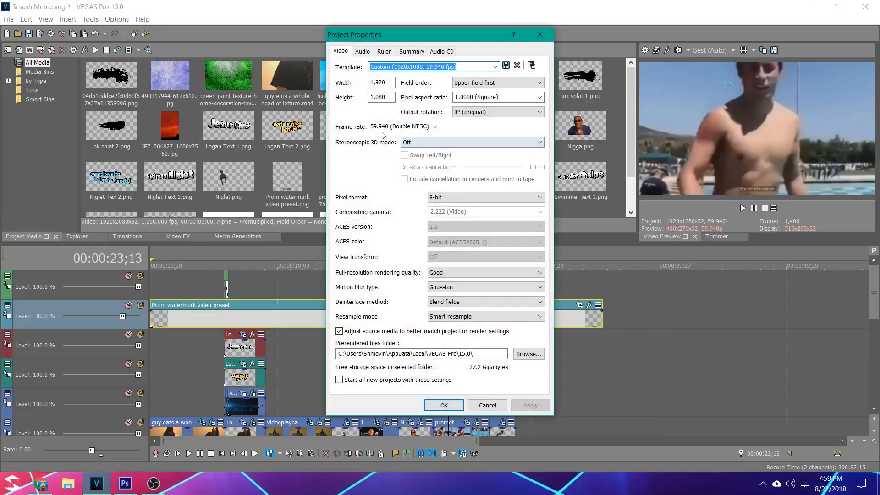
left_click(426, 126)
left_click(434, 127)
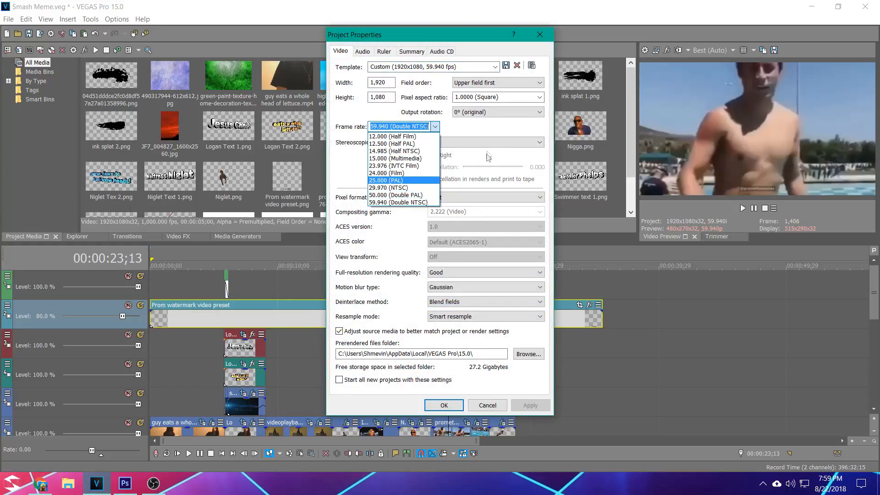
left_click(394, 202)
left_click(459, 407)
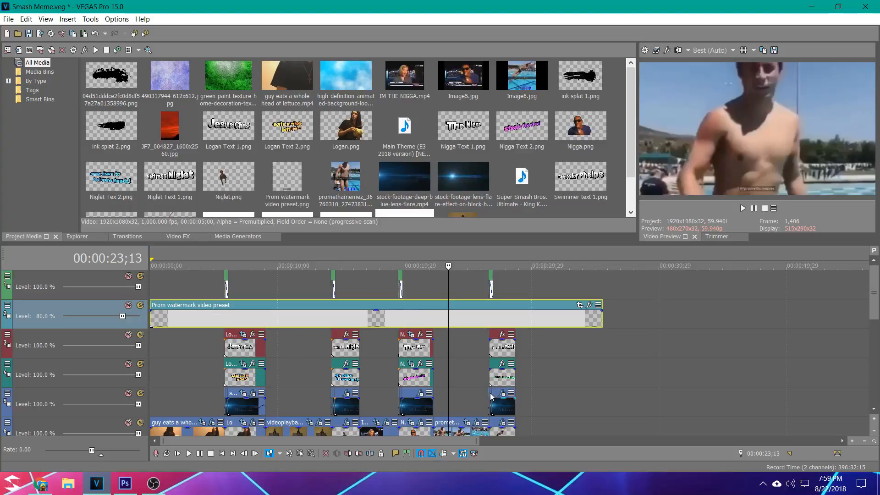
Step: Select the King K. Rool Reveal Trailer sound under the swimmer's intro and examine its timing against the intro background
left_click(478, 368)
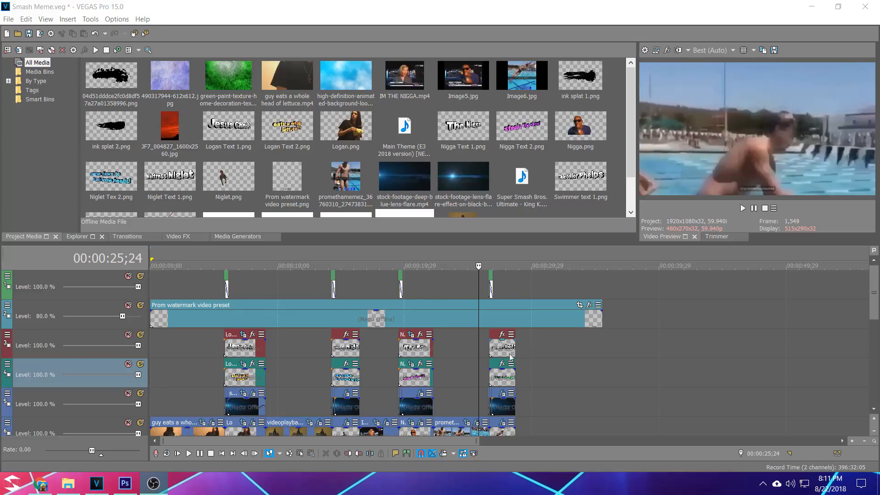
left_click_drag(875, 288, 877, 368)
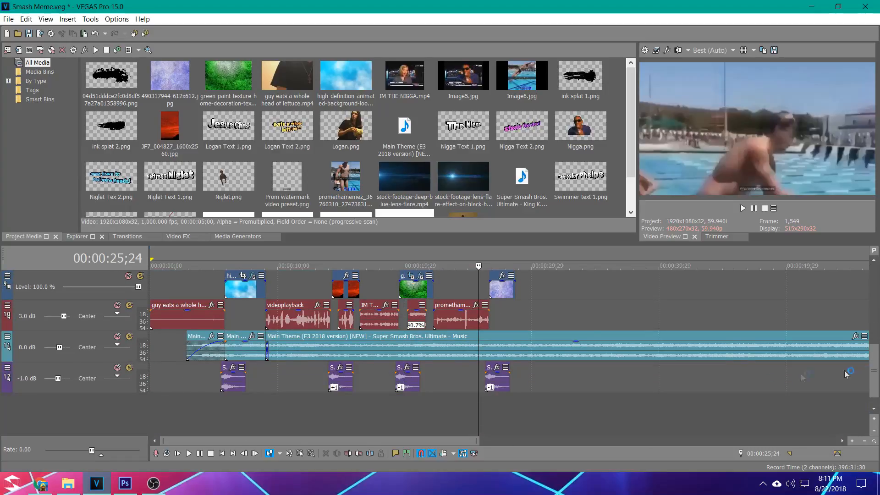
left_click(494, 383)
scroll(494, 381, "up", 10)
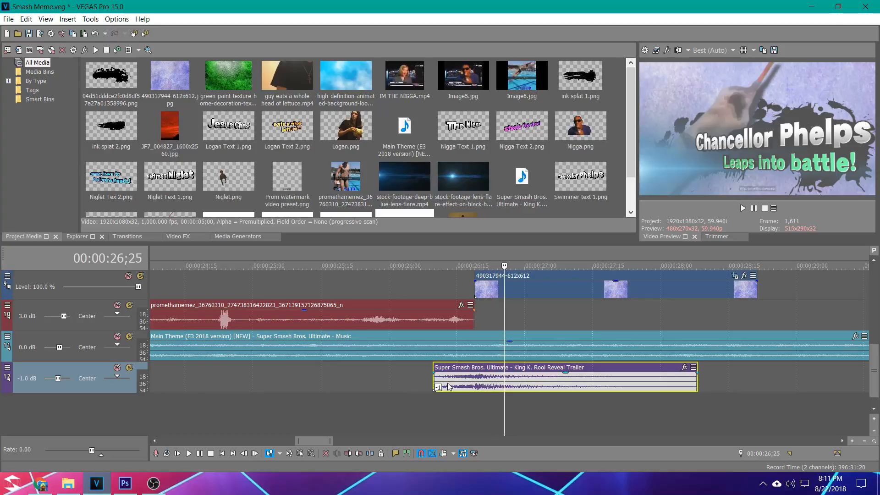
scroll(351, 375, "down", 12)
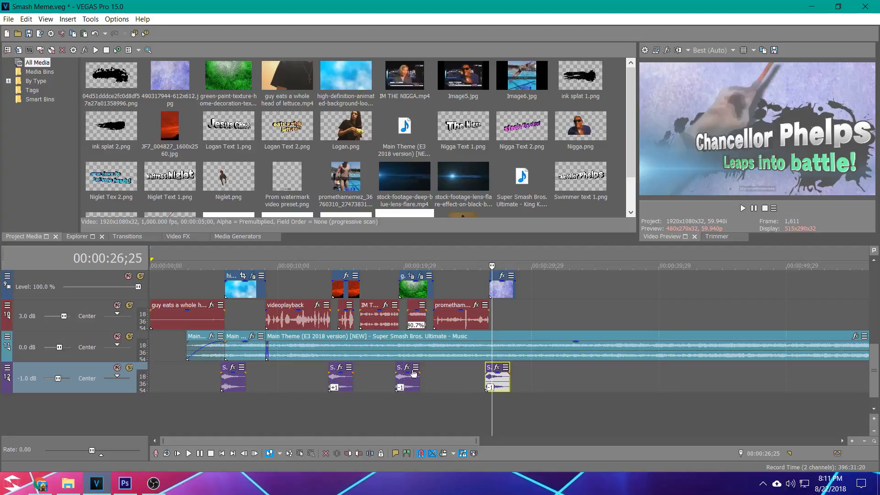
Step: Set the pitch change of the King K. Rool Reveal Trailer sound under the swimmer's intro to 2
scroll(380, 373, "up", 2)
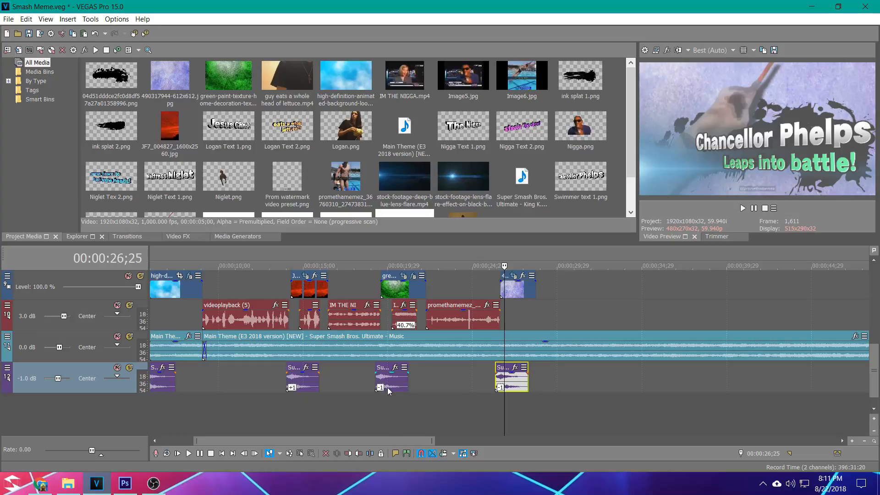
right_click(516, 384)
left_click(489, 412)
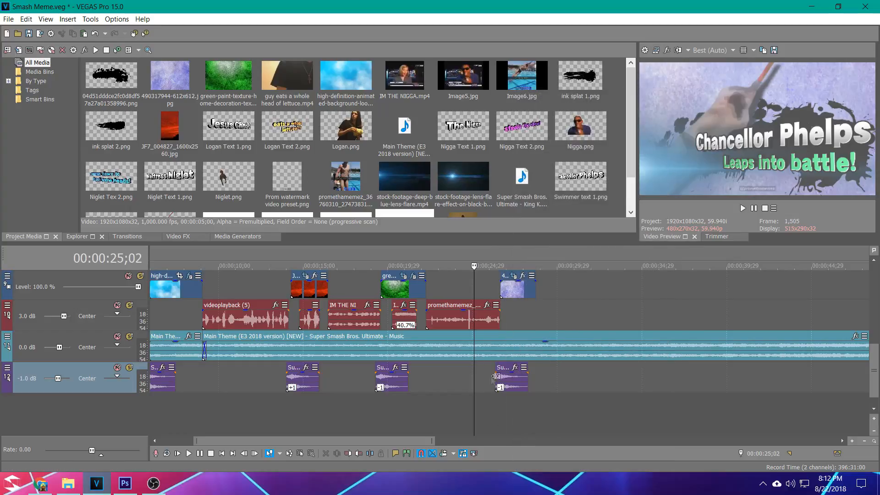
right_click(507, 380)
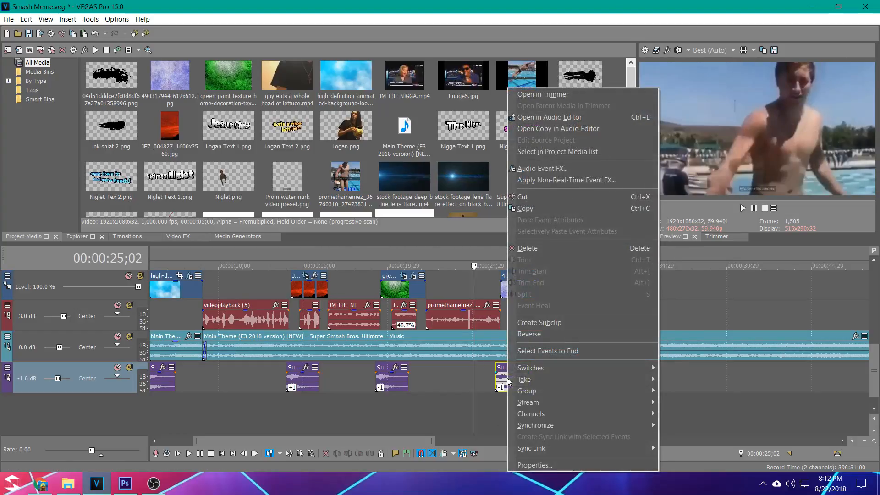
left_click(546, 462)
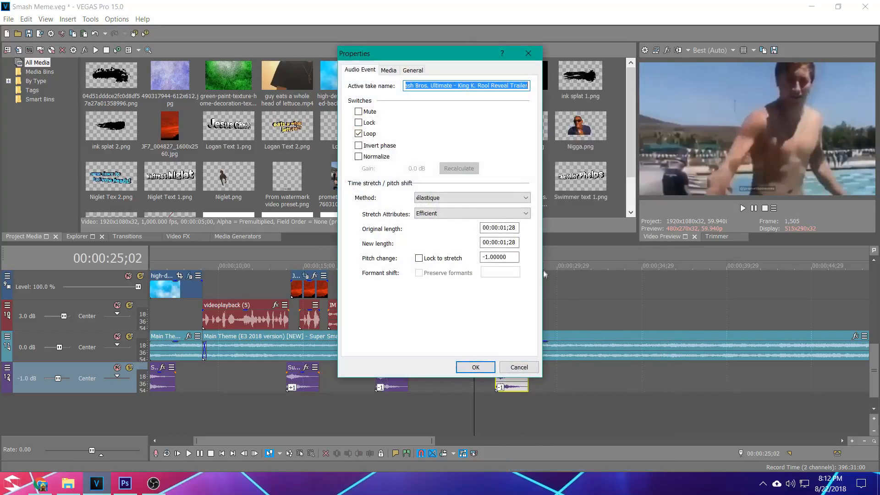
left_click(486, 257)
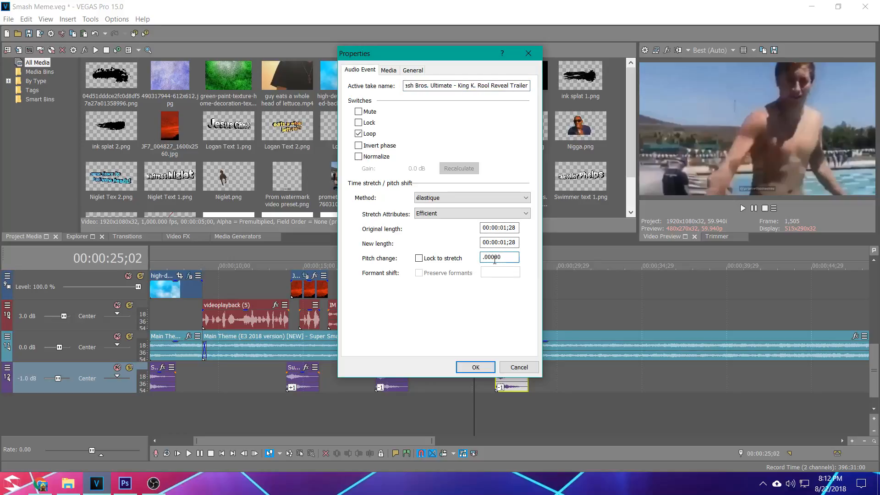
left_click(475, 367)
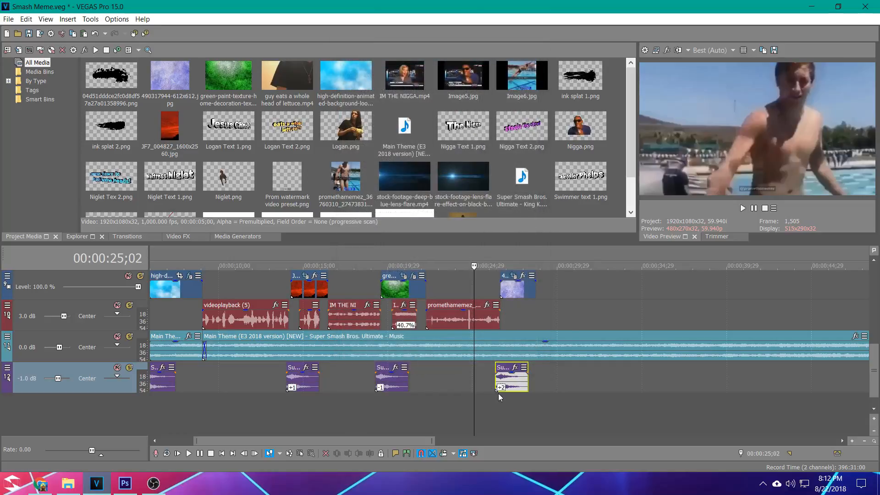
Step: Solo the intro sound track and play back the green-background intro's sound and the swimmer's intro sound to compare their pitch
left_click(370, 378)
key("space")
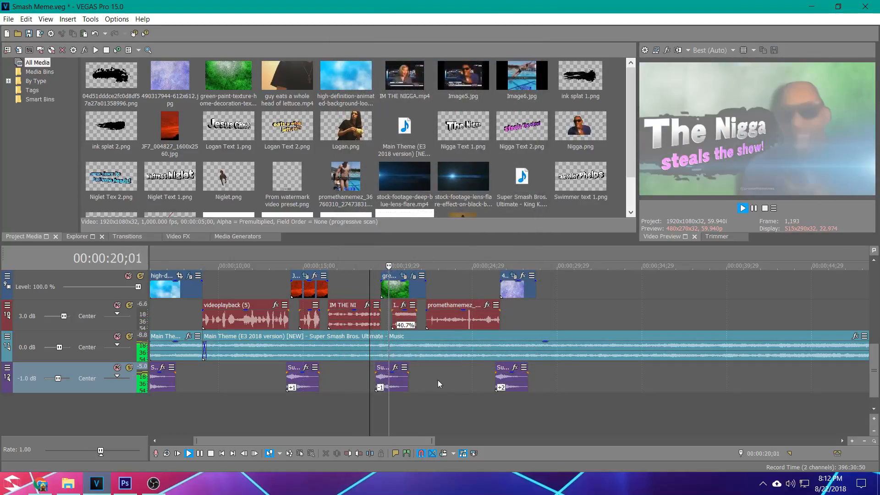
key("space")
left_click(130, 367)
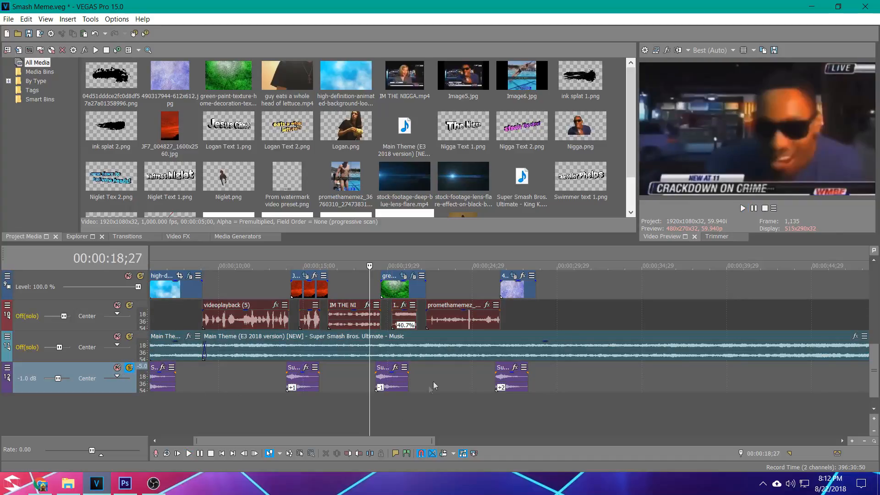
key("space")
key("space")
left_click(491, 376)
key("space")
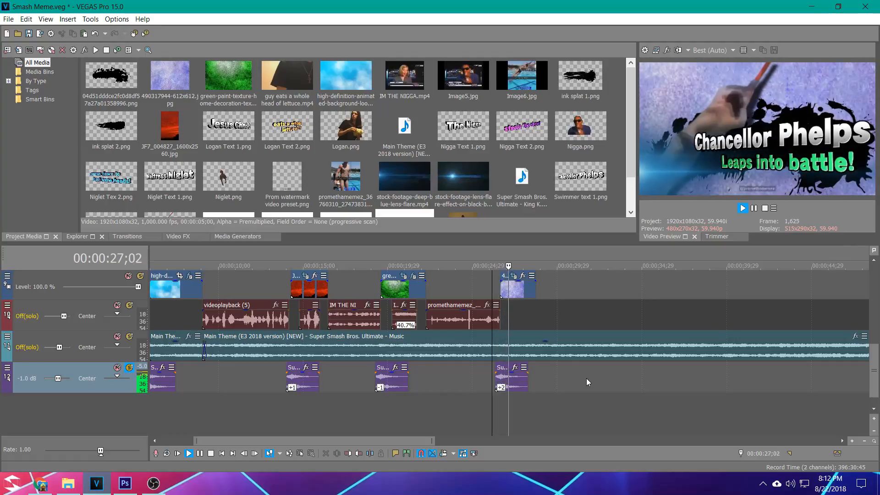
key("space")
Step: Set the pitch change of the swimmer's intro sound to -2 in its audio event properties
left_click(524, 368)
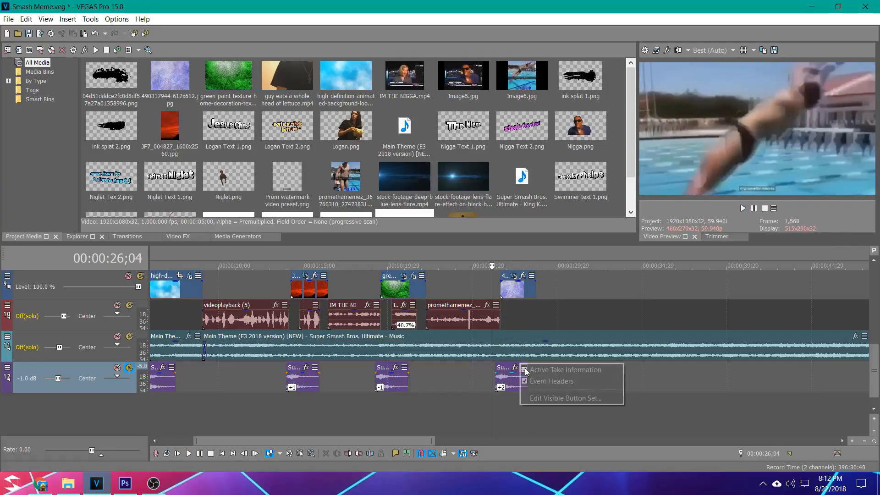
left_click(504, 407)
left_click(504, 380)
right_click(523, 380)
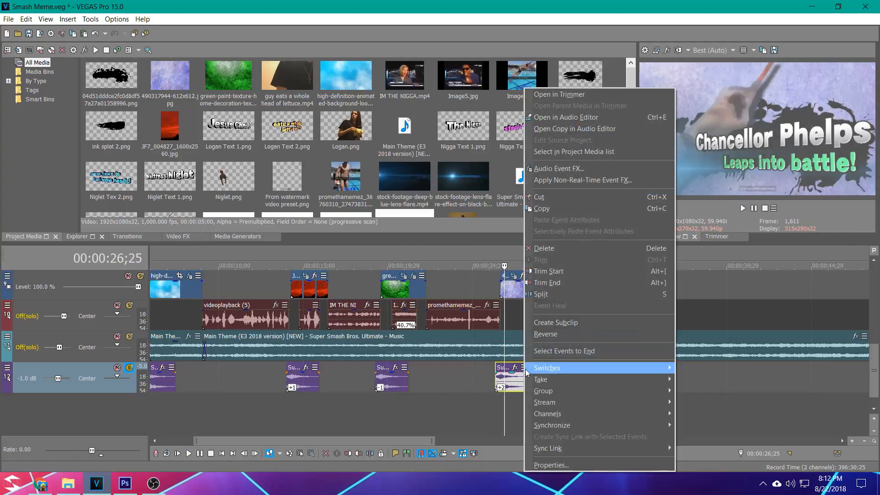
left_click(550, 465)
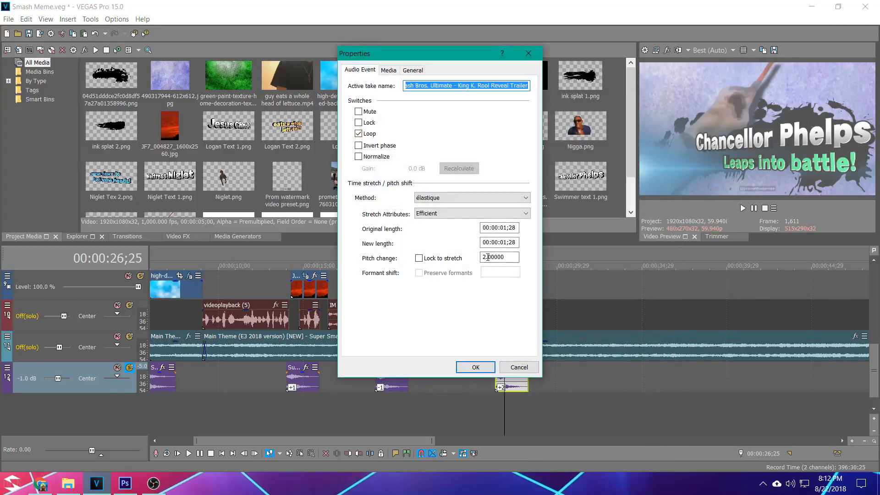
left_click(484, 257)
type("-")
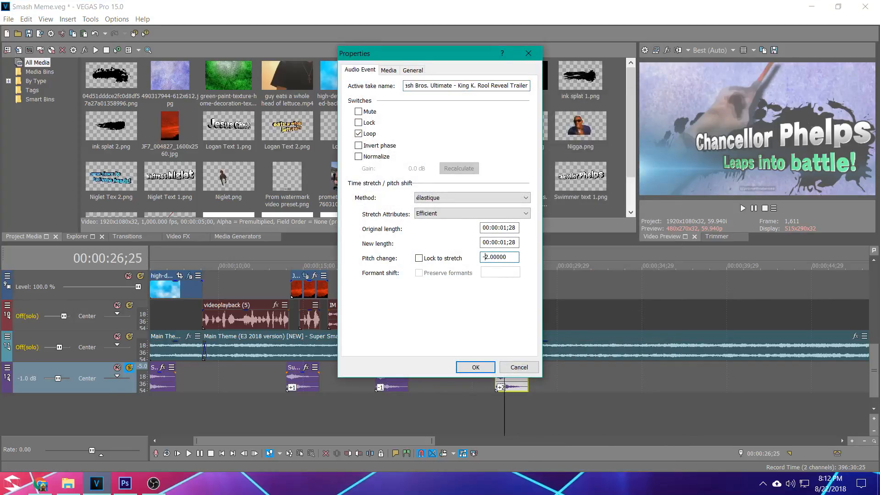
left_click(468, 369)
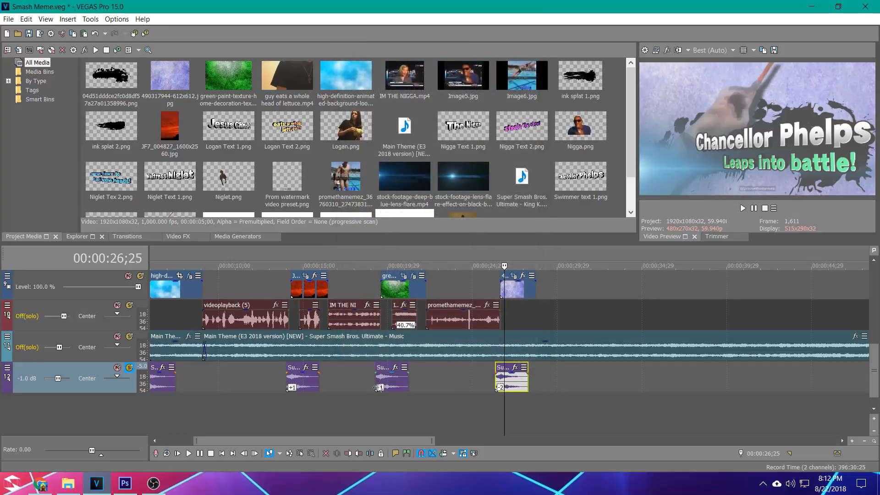
Step: Compare the swimmer's intro sound with the preceding intro sound in solo playback, and turn off the track's solo
left_click(367, 372)
key("space")
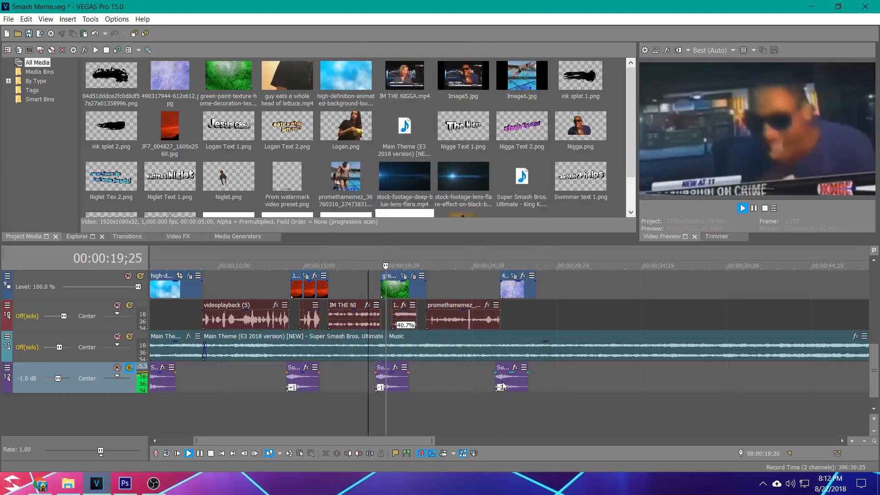
left_click(494, 375)
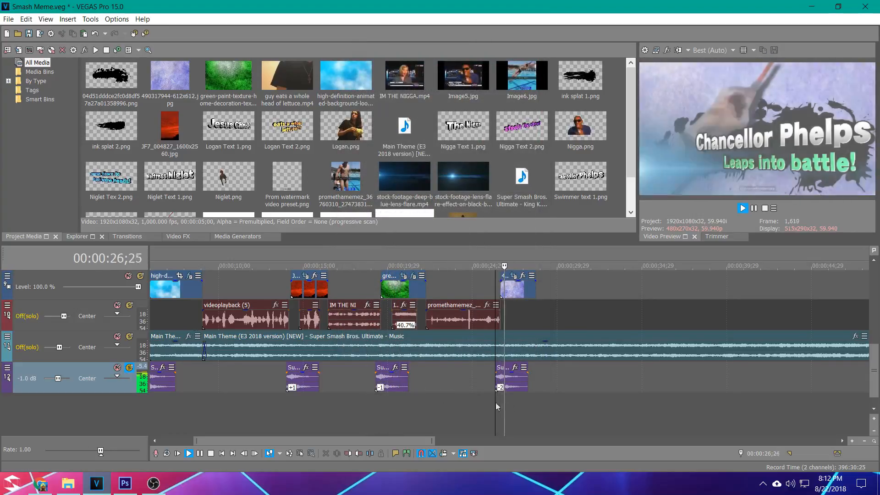
key("space")
left_click(484, 380)
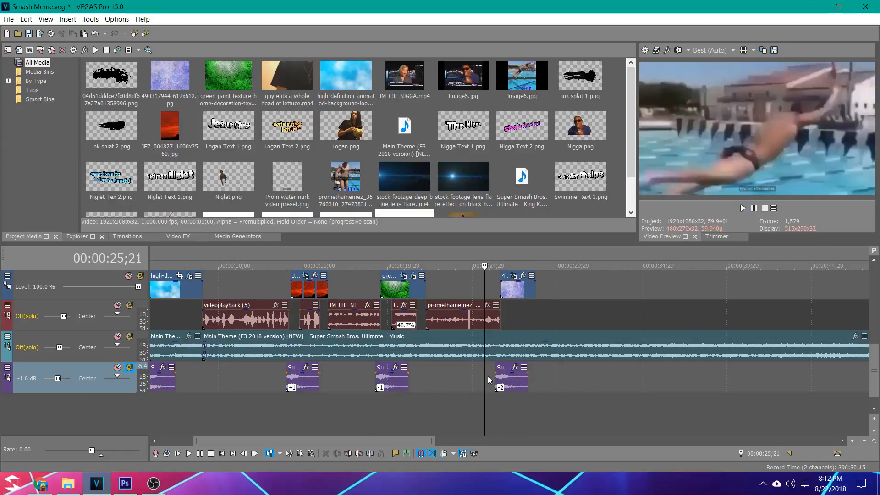
key("space")
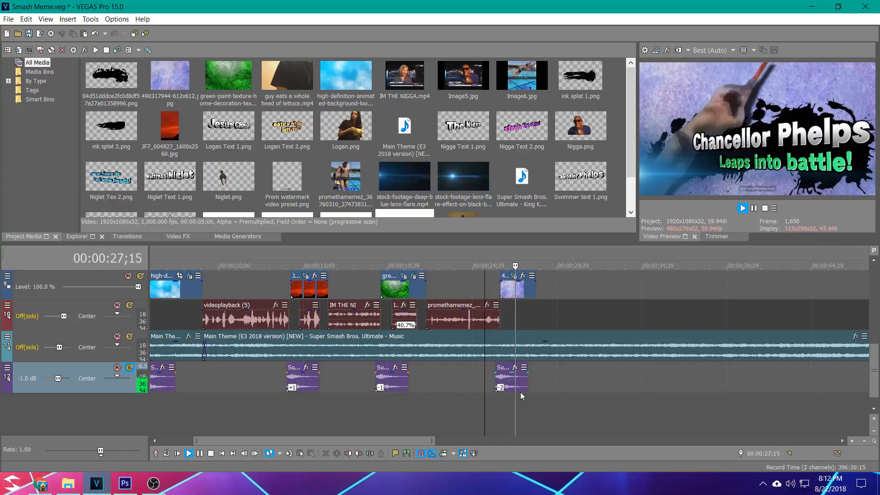
key("space")
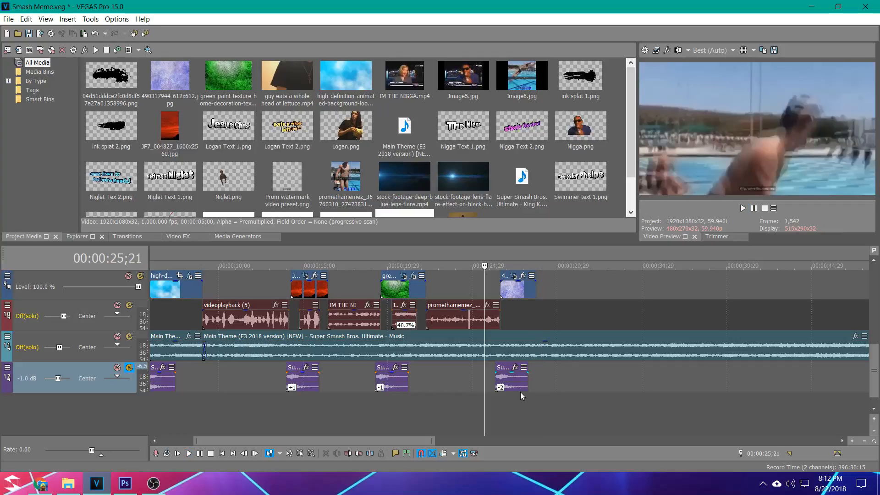
left_click(487, 378)
key("space")
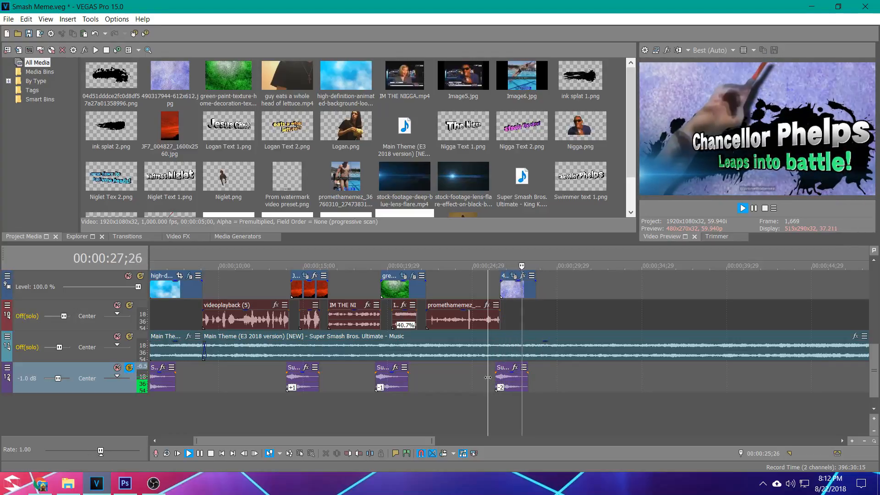
key("space")
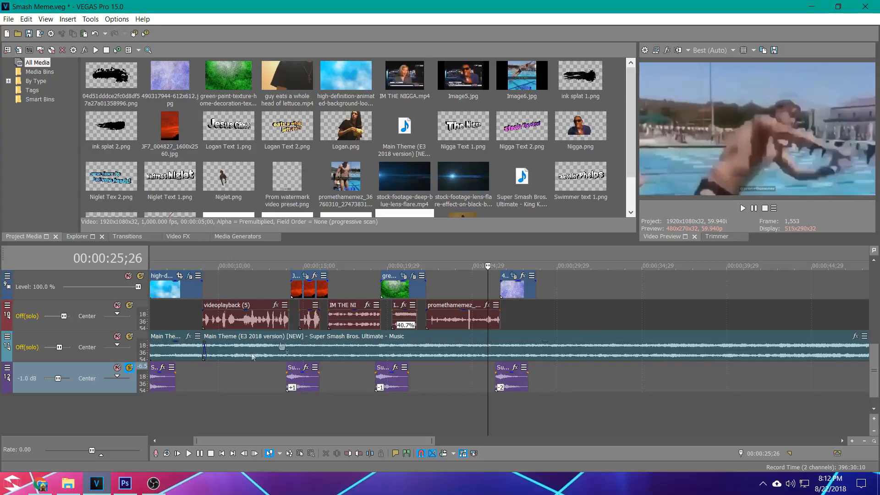
left_click(129, 368)
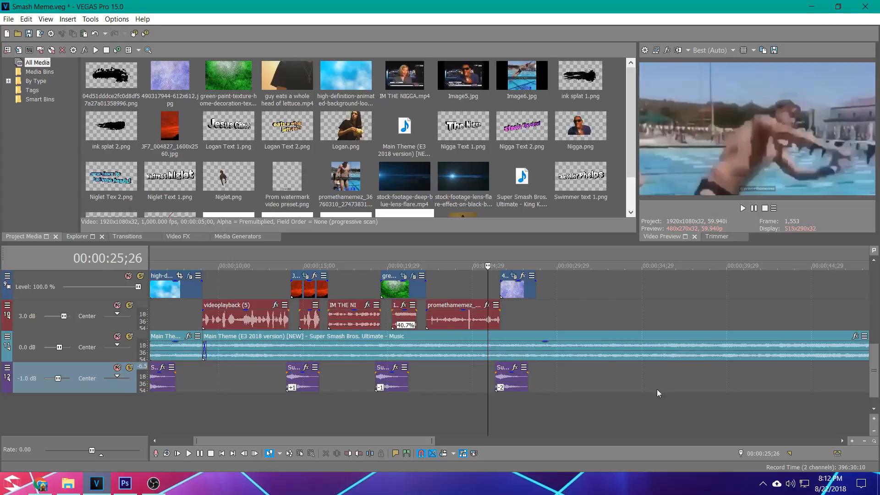
Step: Switch to Chrome, replay the King K. Rool title shot from 0:51 in the reveal trailer, and return to VEGAS Pro
scroll(656, 389, "up", 6)
left_click_drag(878, 310, 878, 334)
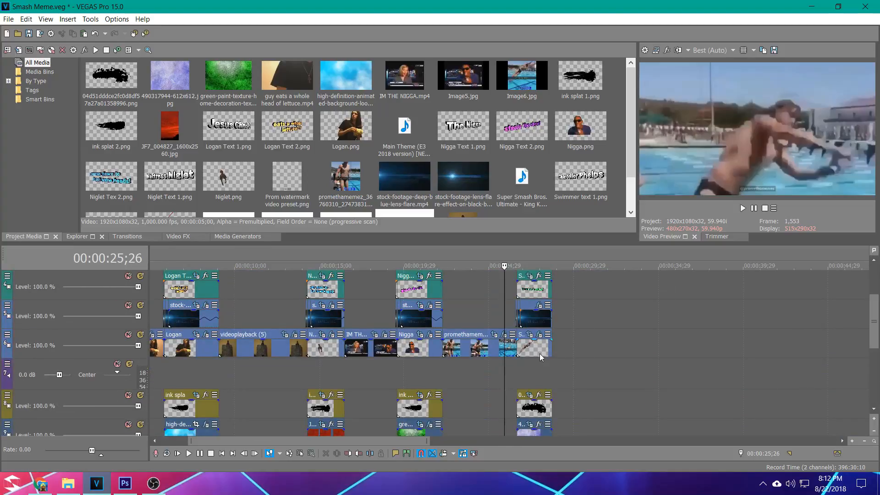
scroll(540, 354, "up", 3)
scroll(744, 338, "down", 1)
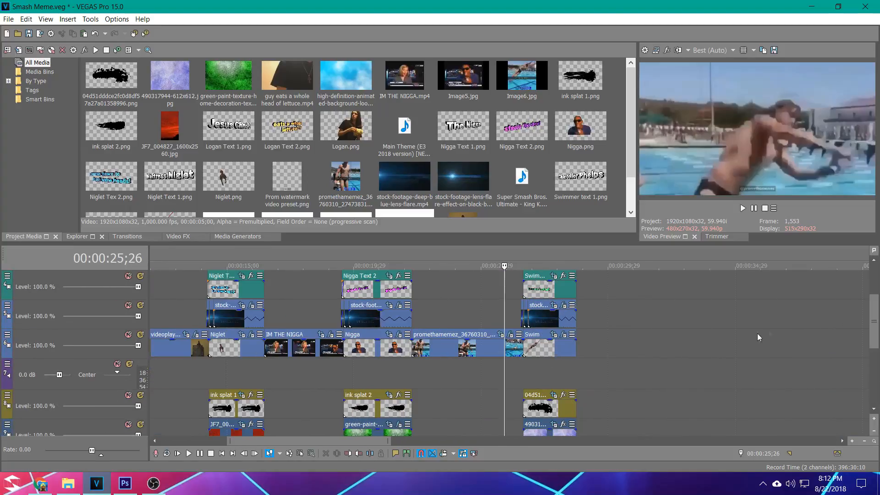
left_click(45, 483)
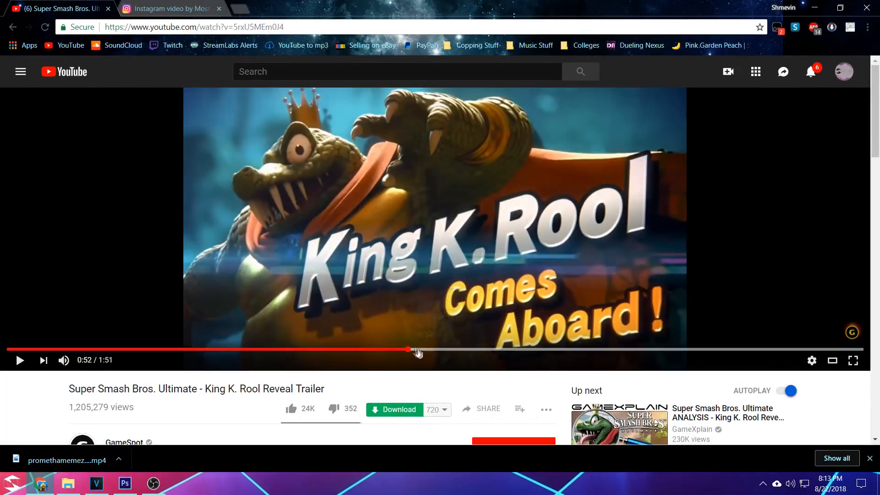
left_click(398, 349)
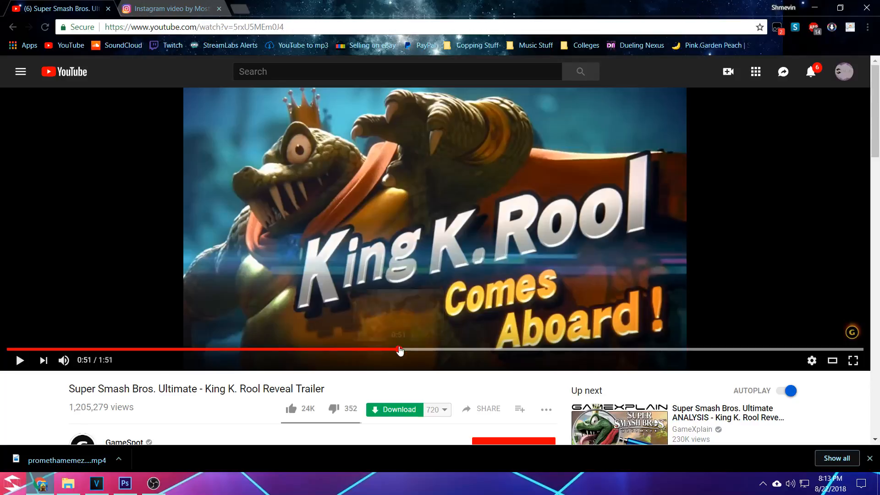
left_click(341, 266)
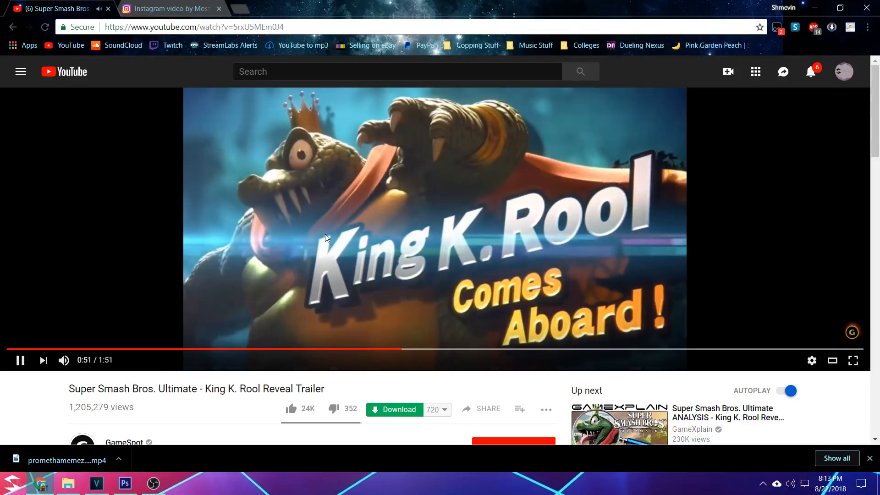
left_click(321, 163)
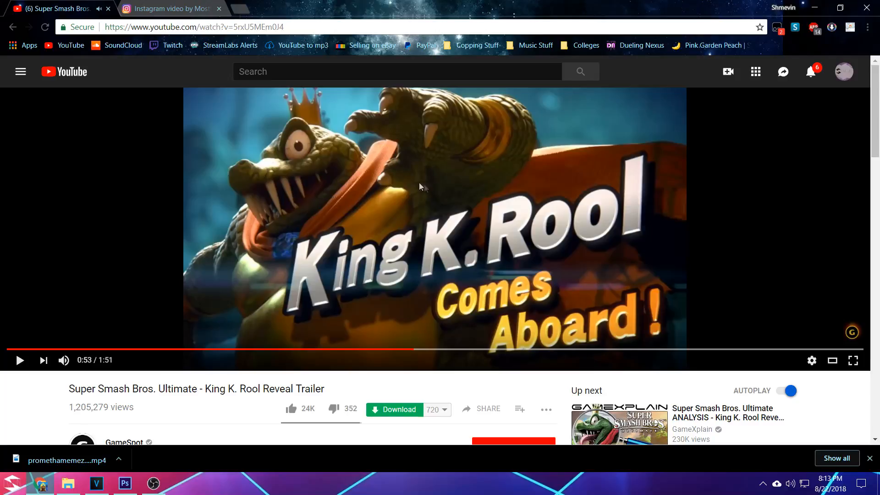
left_click(815, 4)
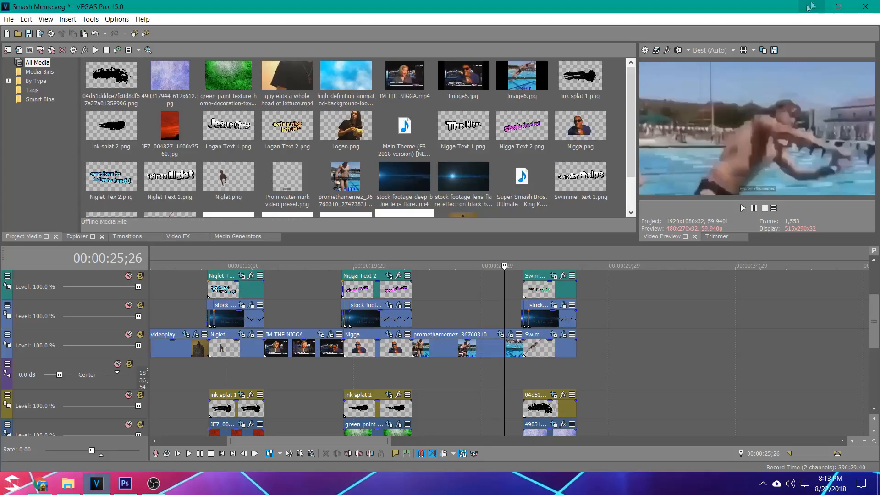
Step: Examine the swimmer's clip and intro layers around 26 seconds, and check them against the King K. Rool title shot in Chrome
left_click(516, 367)
scroll(528, 367, "up", 3)
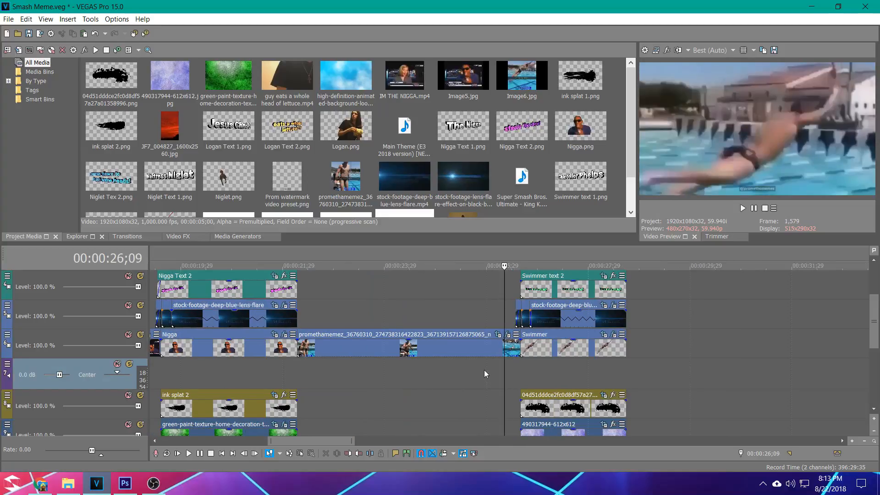
left_click(479, 369)
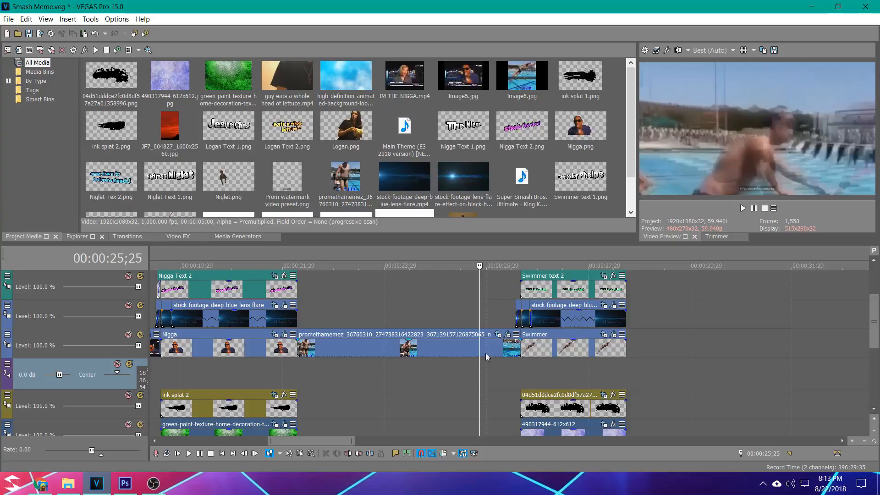
left_click(536, 349)
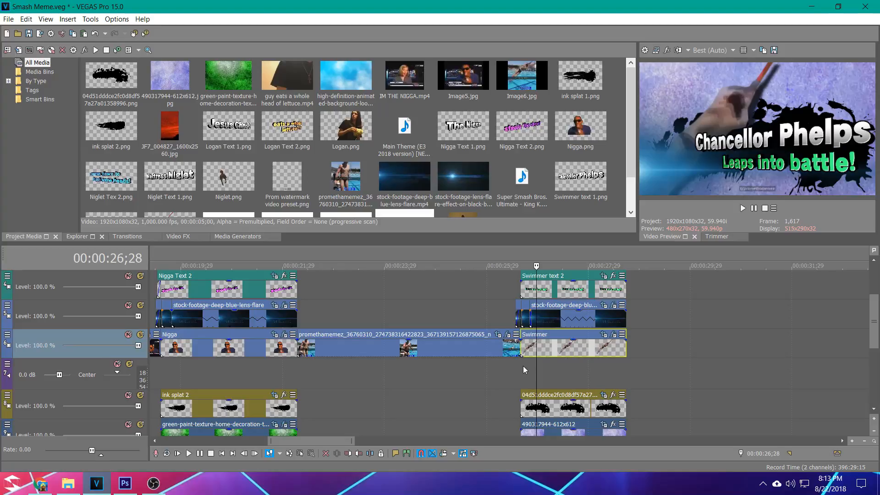
left_click(539, 353)
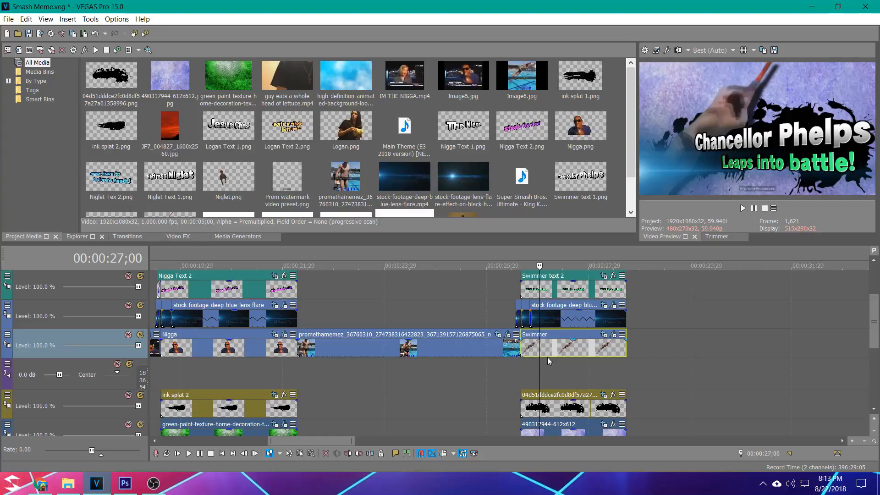
left_click(40, 484)
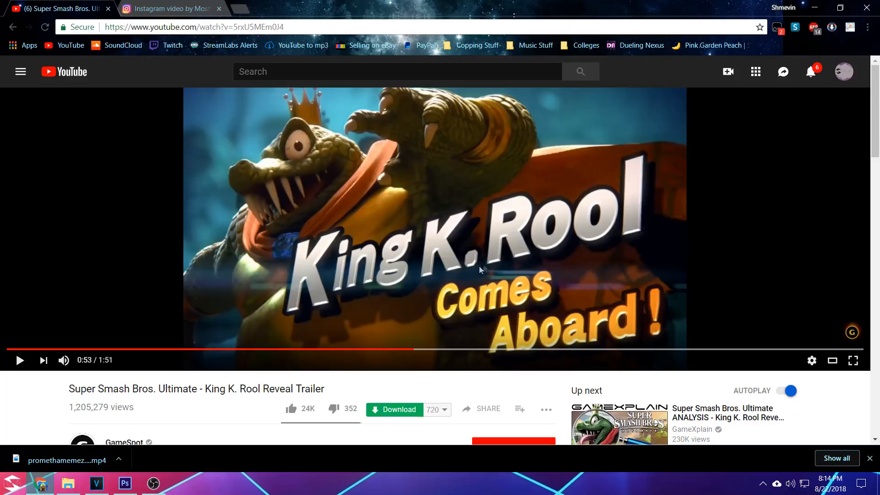
left_click(814, 7)
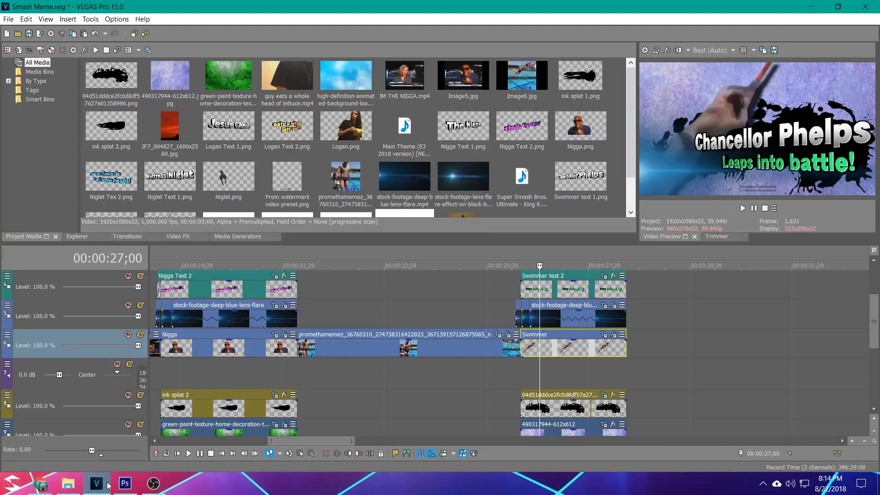
Step: Switch to Photoshop, open the swimmer's text document, and skew the "Leaps into battle!" text horizontally by about -11.25°
left_click(124, 483)
left_click(197, 33)
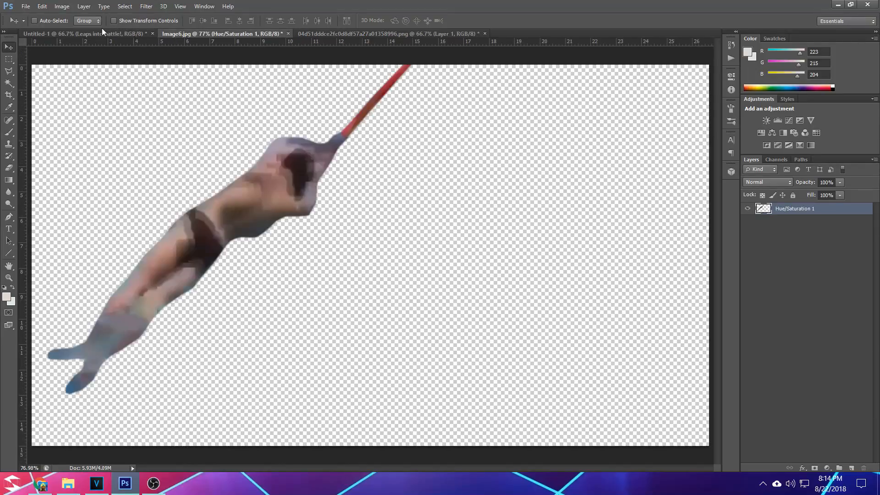
left_click(94, 34)
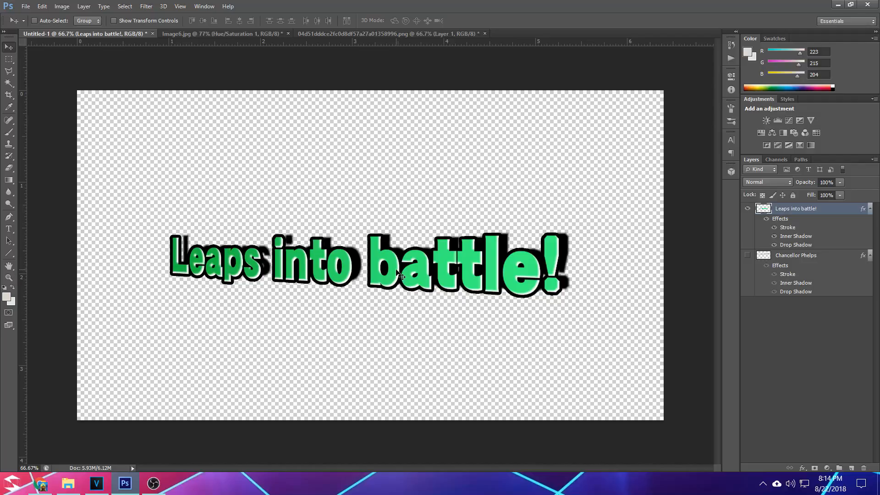
key("ctrl+t")
right_click(435, 264)
left_click(488, 309)
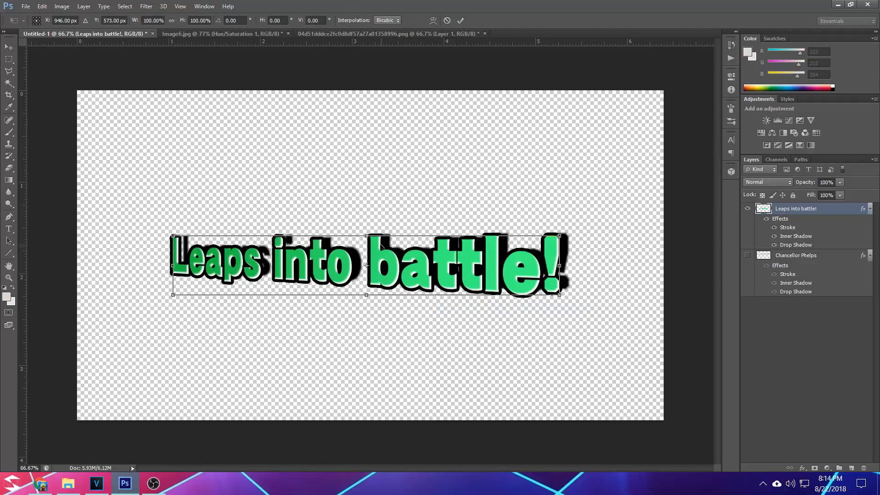
left_click_drag(367, 237, 379, 237)
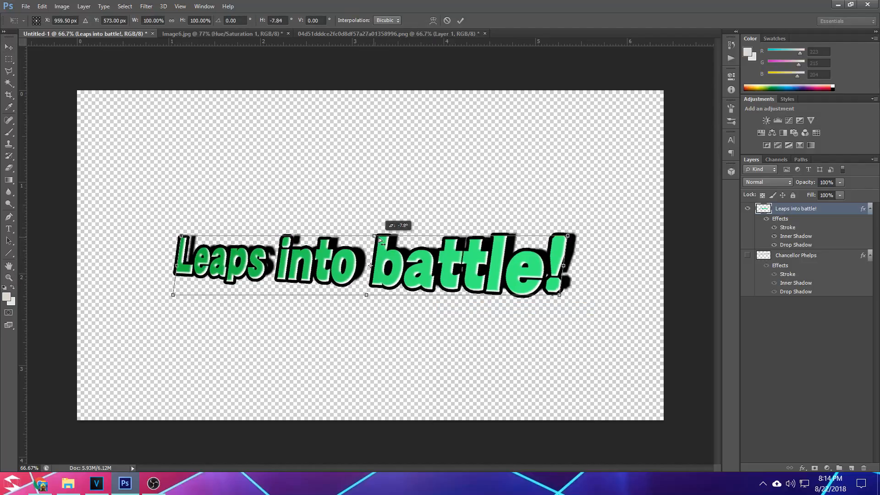
Step: Slant the "Leaps into battle!" text upward along its length using Perspective, apply the transform, and move the text slightly down
right_click(569, 273)
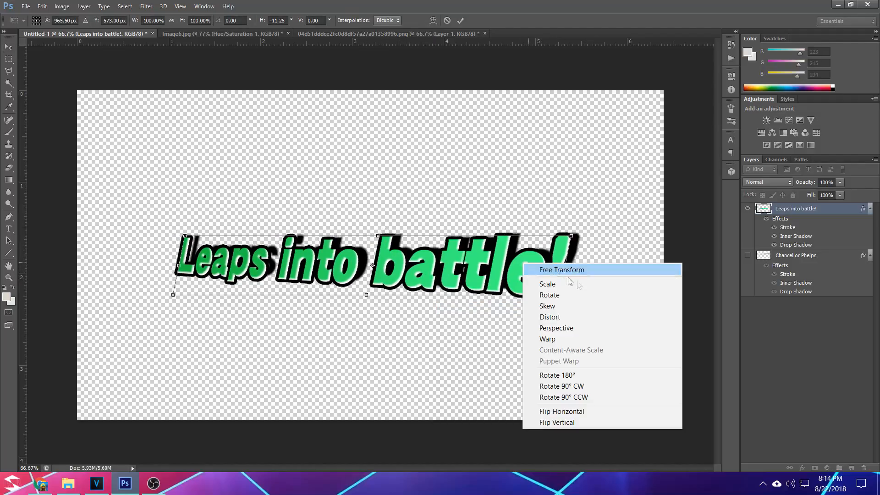
left_click(558, 328)
left_click_drag(570, 269, 564, 228)
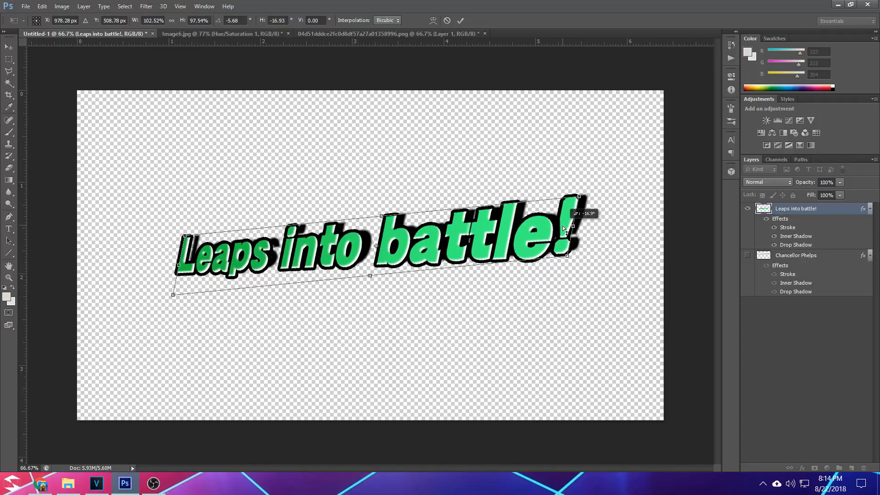
left_click(460, 20)
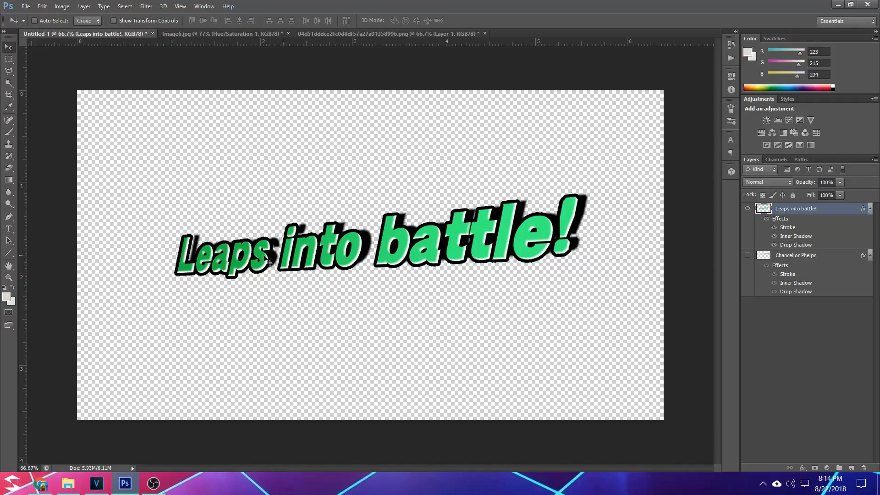
left_click_drag(513, 249, 513, 284)
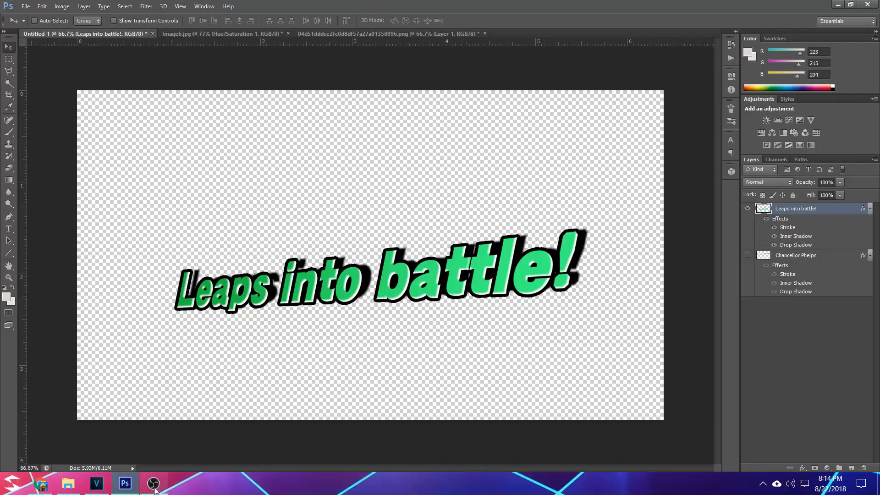
Step: Return to VEGAS Pro, add a Volume effect to the swimmer clip's audio event, and raise its volume
left_click(96, 483)
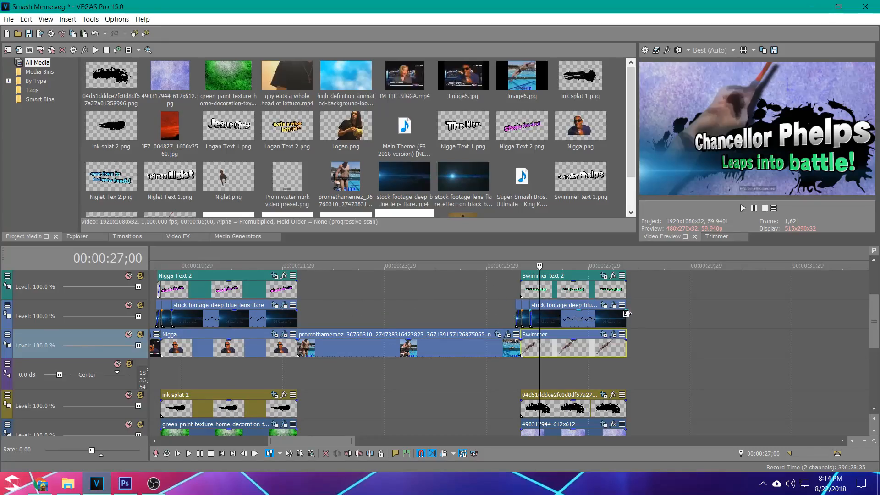
scroll(645, 316, "down", 4)
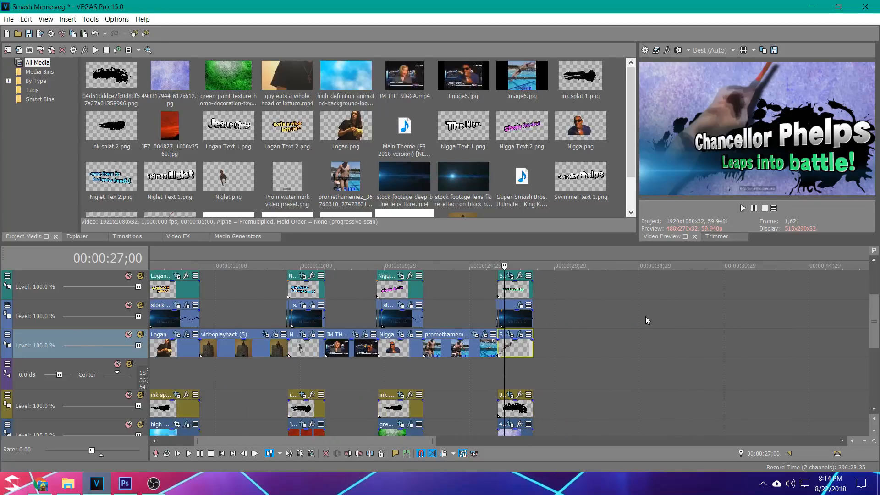
left_click_drag(874, 319, 876, 364)
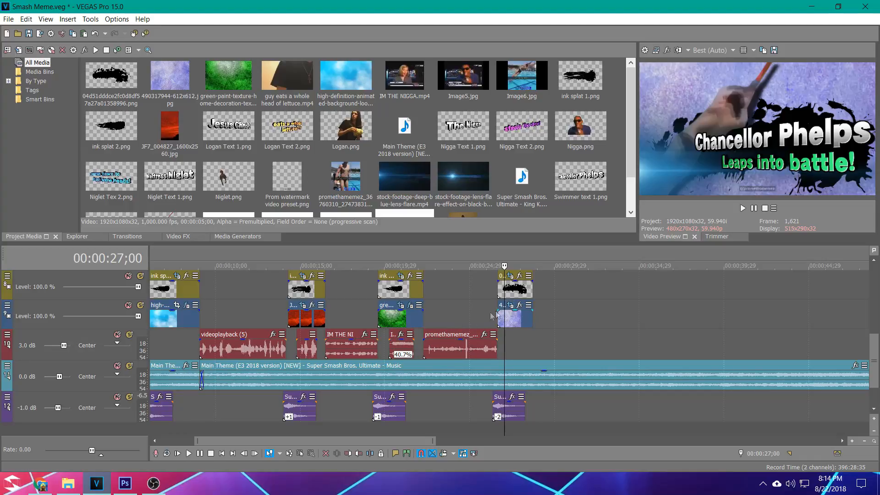
left_click(479, 352)
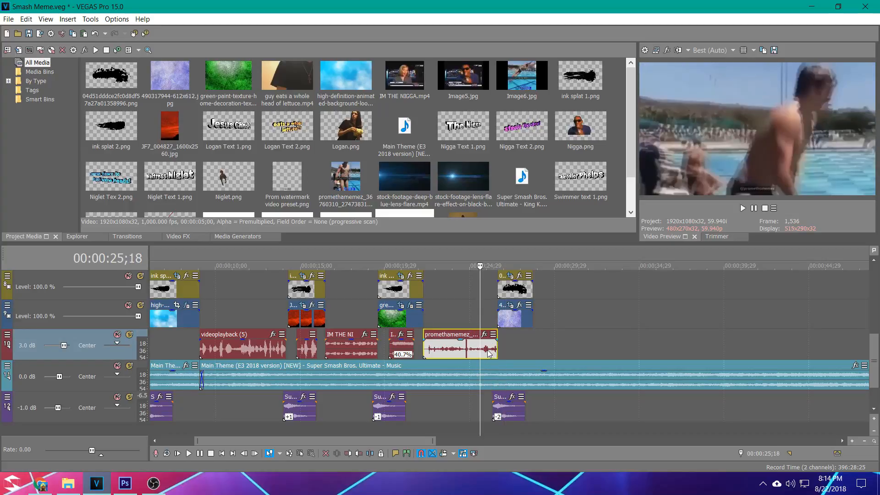
right_click(489, 353)
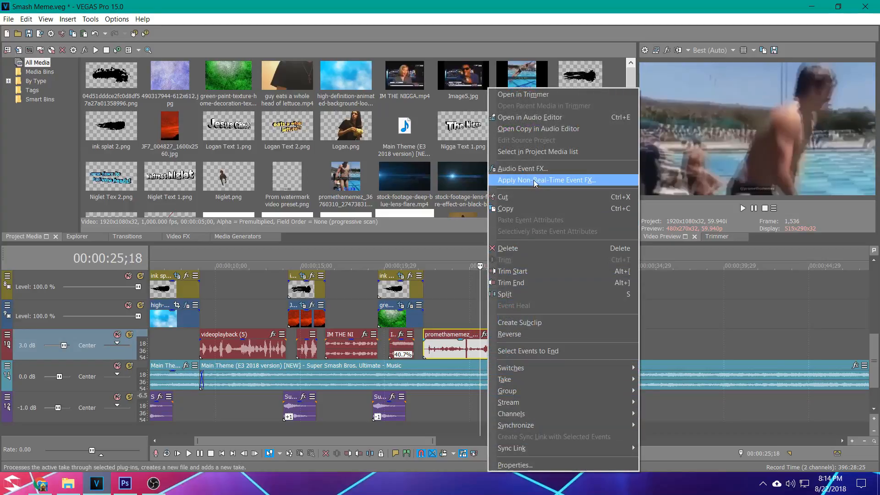
left_click(539, 169)
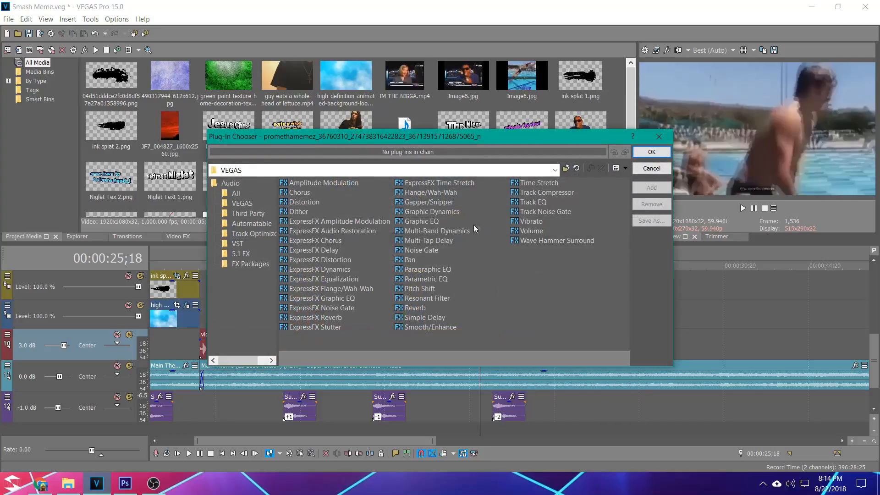
left_click(530, 231)
left_click(656, 188)
left_click(655, 154)
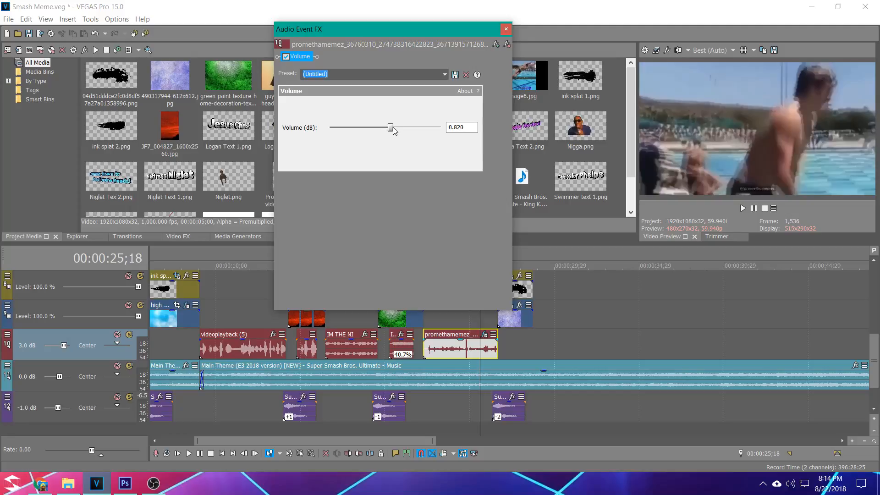
left_click(506, 30)
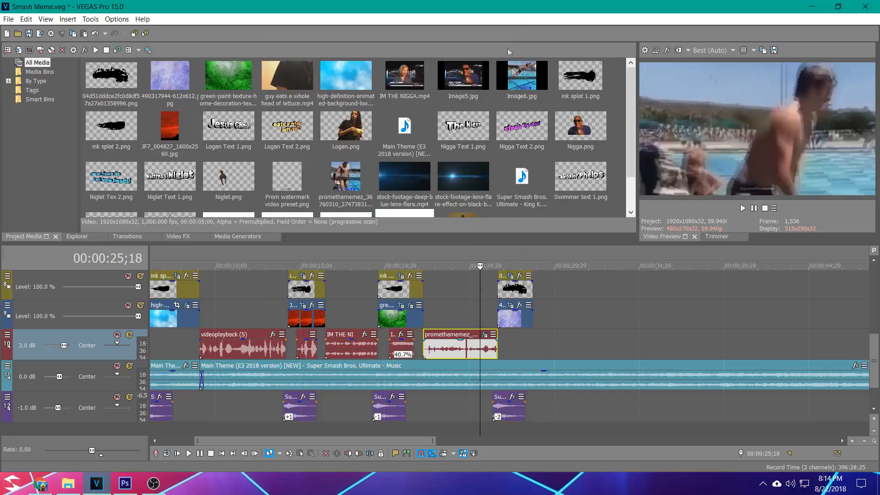
Step: Replay the swimmer clip from about 22 seconds and set its Volume effect to 2.848 dB
left_click_drag(462, 341, 465, 323)
left_click(421, 325)
key("space")
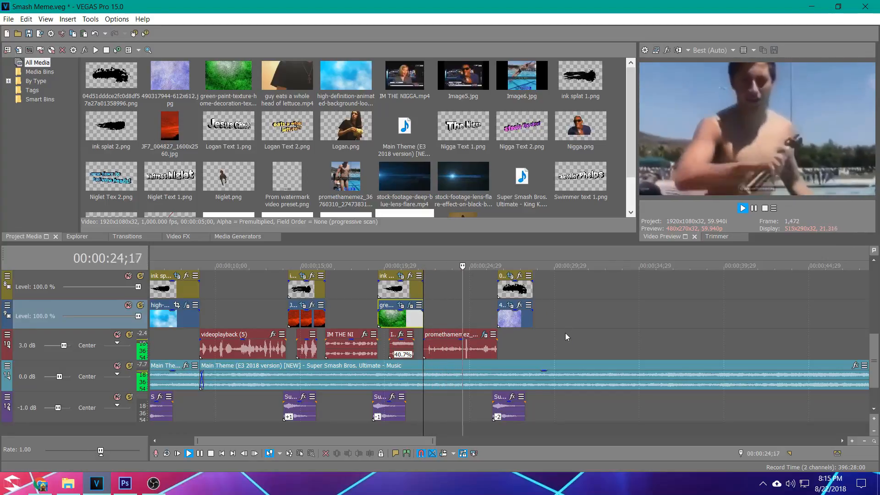
key("space")
key("space")
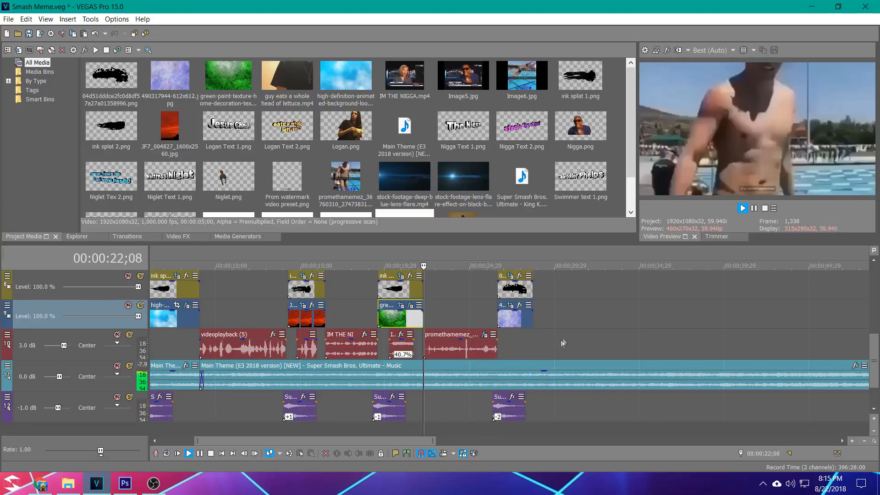
left_click(484, 335)
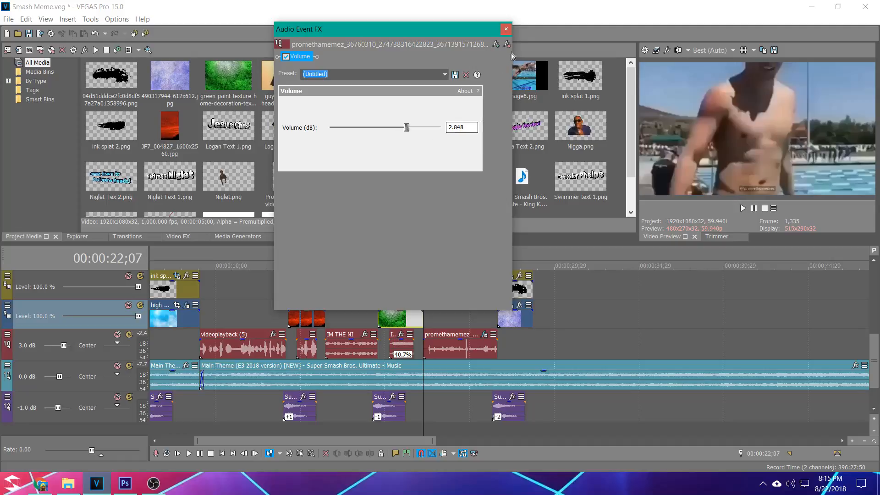
left_click(506, 33)
Step: Compare the loudness of the swimmer clip with the preceding news clip in playback
key("space")
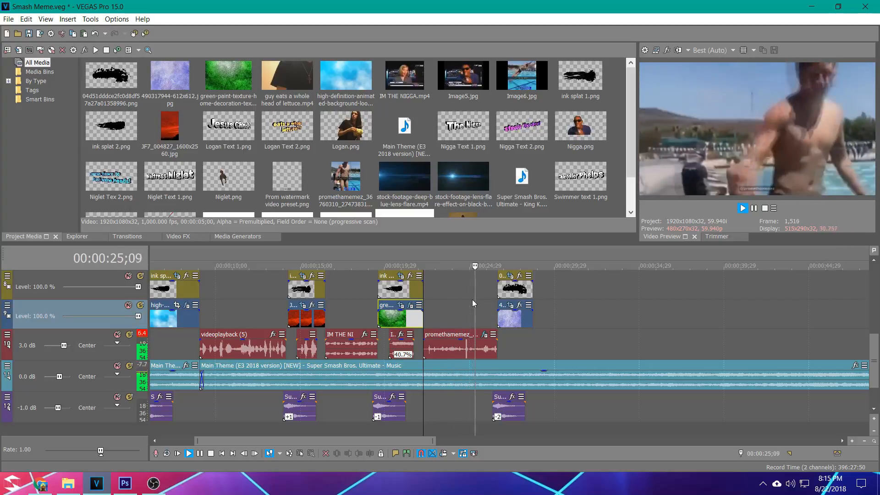
key("space")
key("space")
key("space")
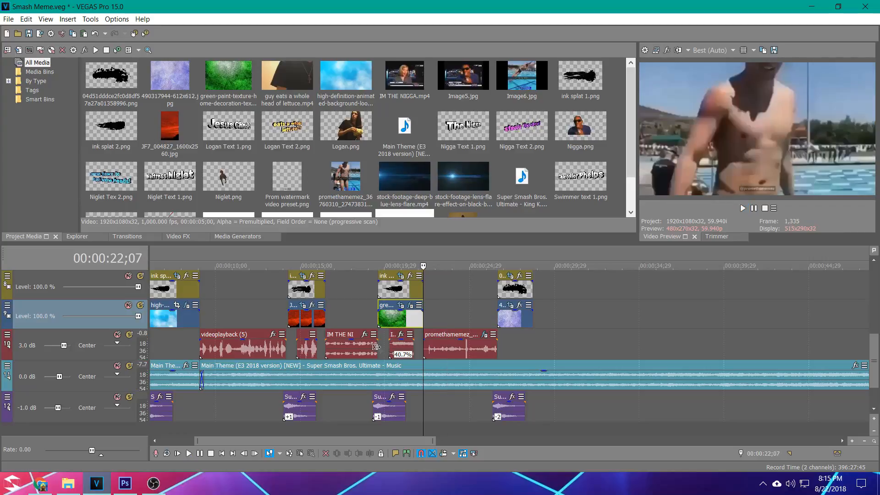
left_click(352, 351)
key("space")
key("space")
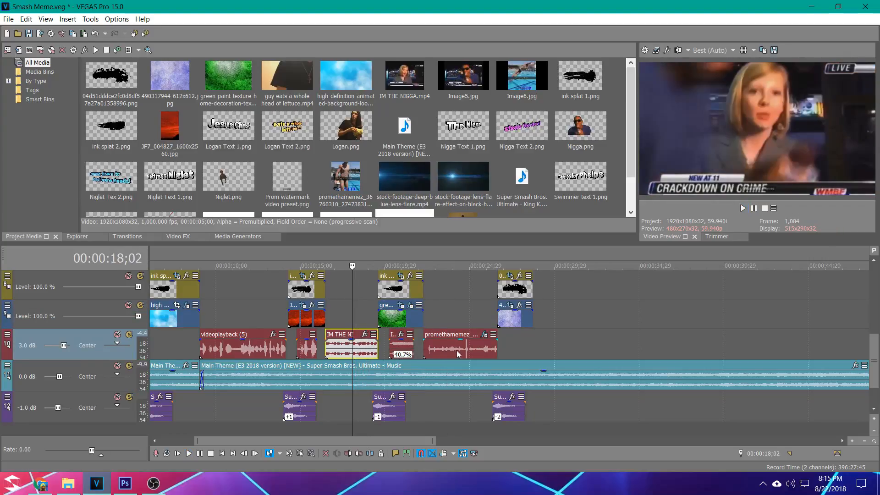
left_click(455, 350)
key("space")
key("space")
Step: Review the swimmer clip's Volume effect and replay from about 24 seconds through the swimmer's intro
left_click(484, 335)
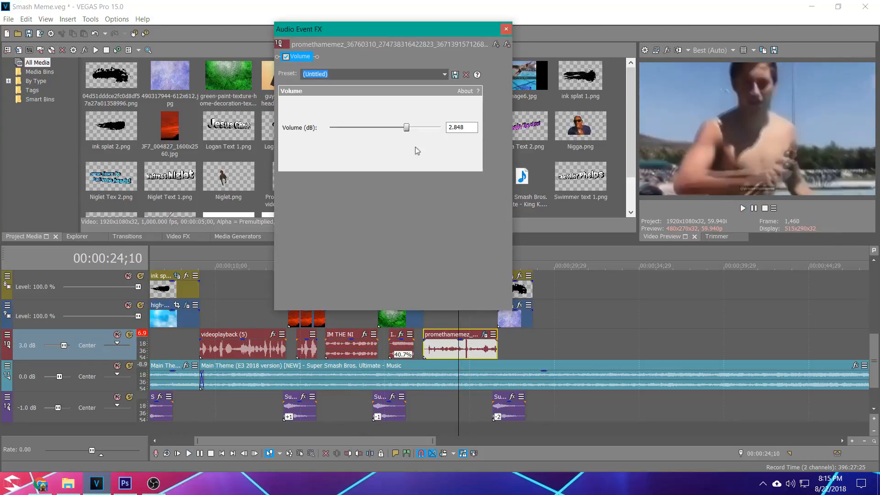
left_click(506, 28)
left_click(453, 315)
key("space")
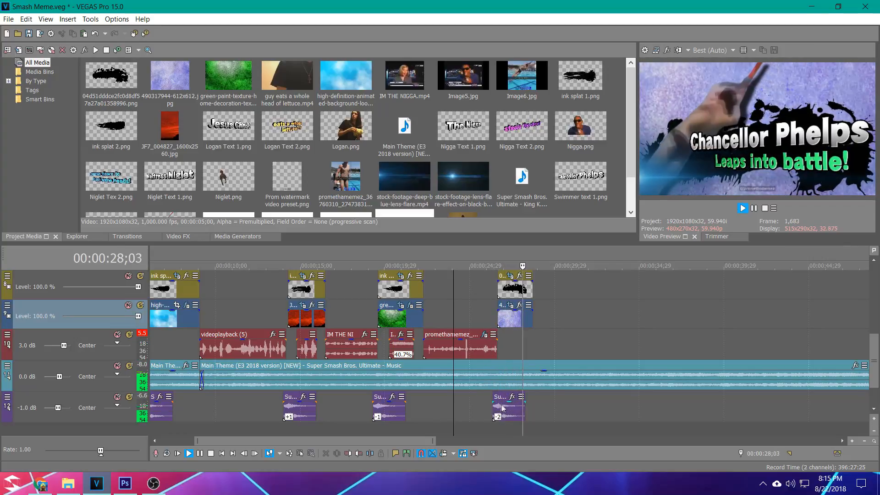
key("space")
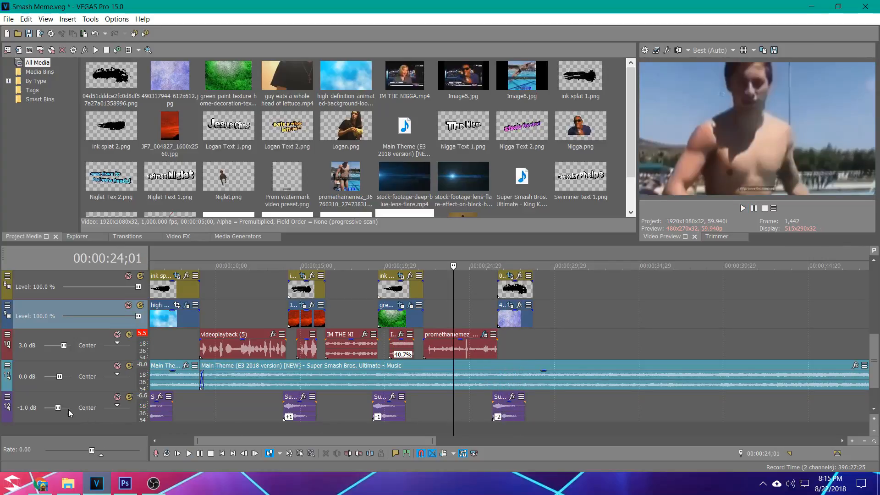
Step: Set the intro sound track's volume to -0.5 dB, and replay the second intro and the swimmer's intro
left_click(22, 409)
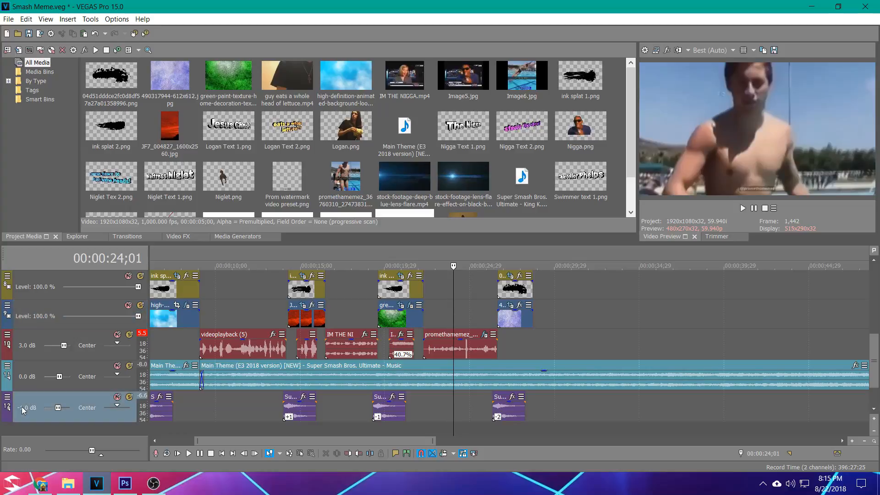
double_click(23, 408)
type("-0.5")
key("Return")
left_click(284, 411)
key("space")
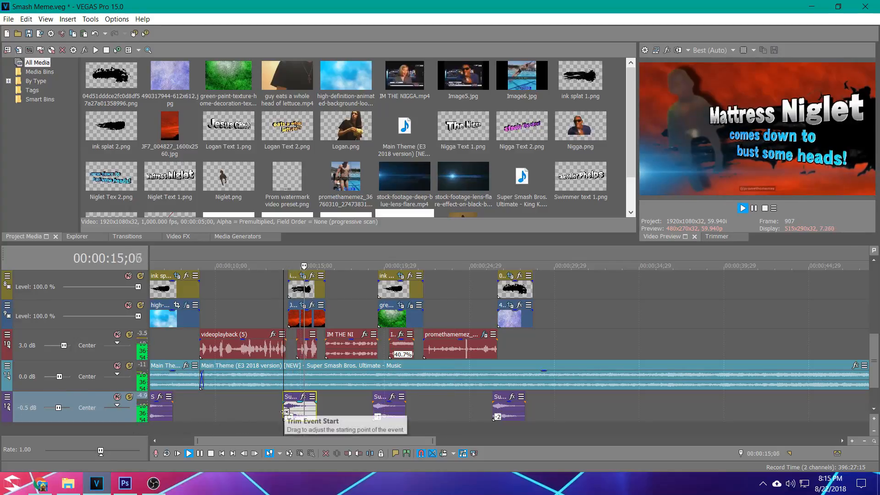
left_click(485, 409)
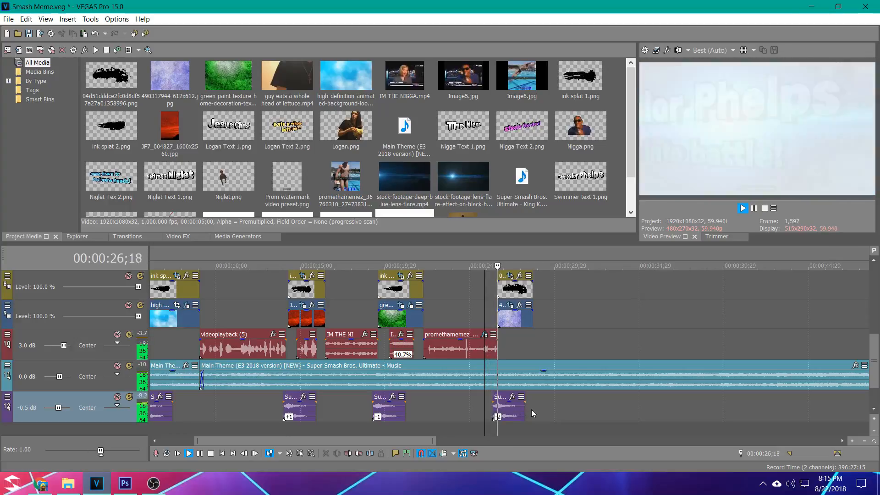
key("space")
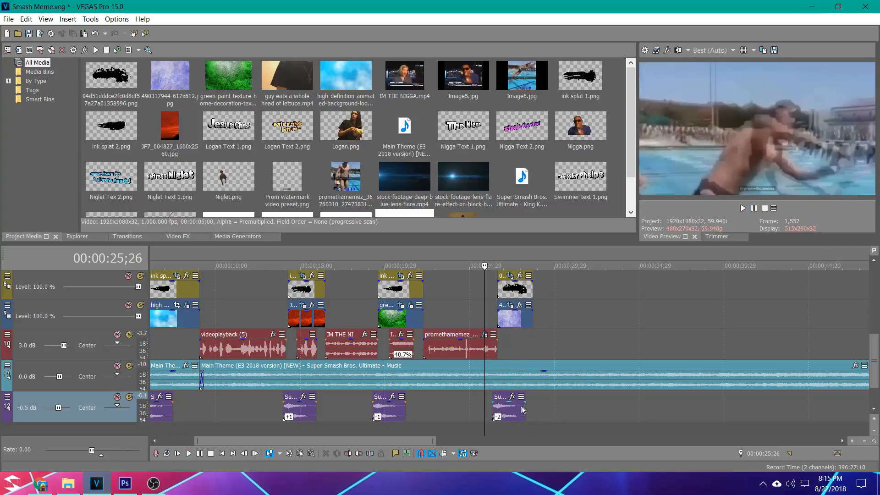
Step: Set the pitch change of the swimmer's intro sound to 0 and replay the swimmer's intro
right_click(523, 409)
left_click(532, 399)
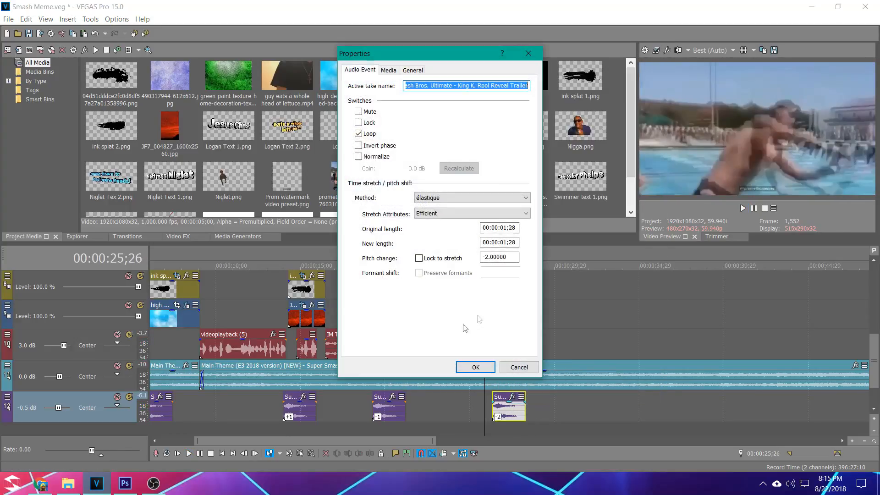
left_click(508, 256)
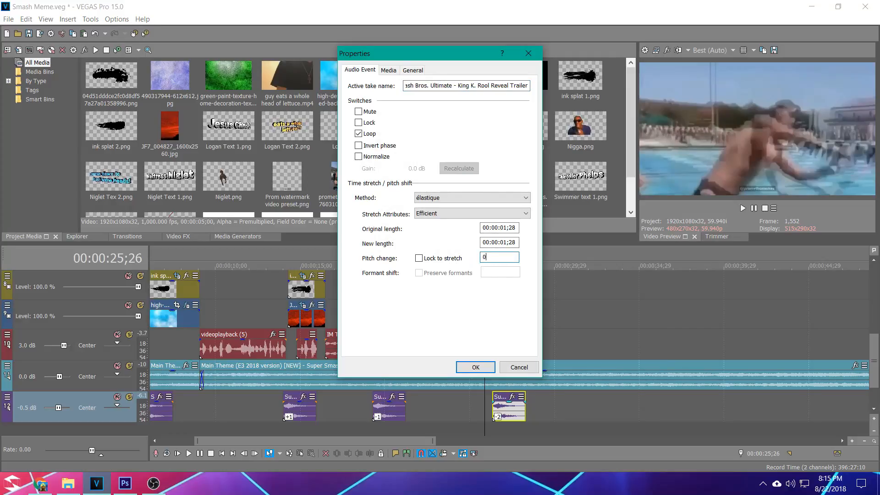
type("0")
key("Return")
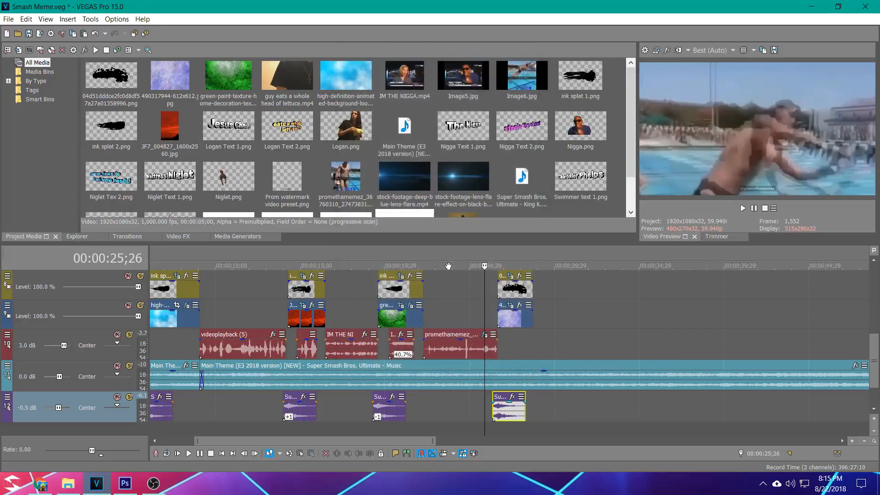
key("space")
left_click(483, 406)
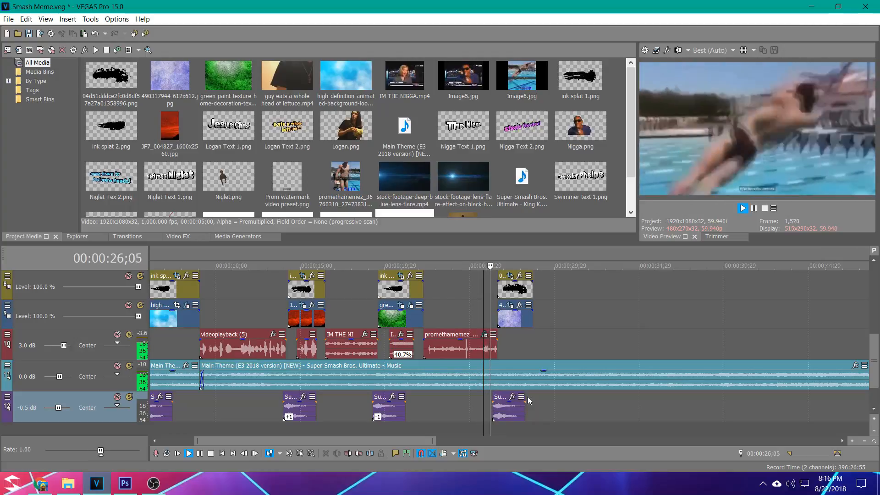
scroll(428, 415, "down", 2)
key("space")
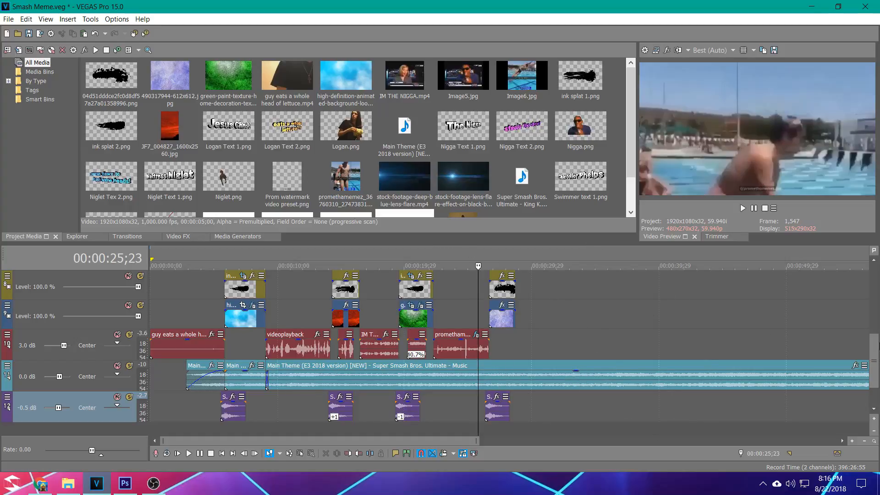
left_click_drag(875, 346, 876, 290)
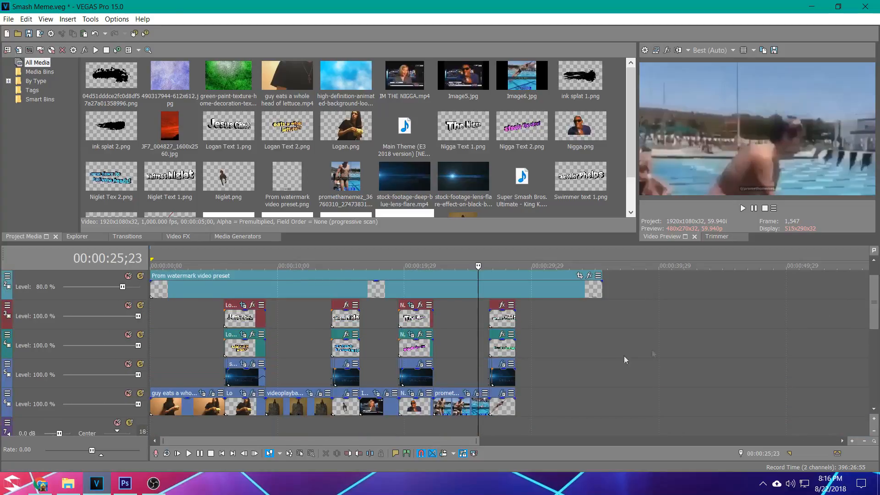
left_click(873, 260)
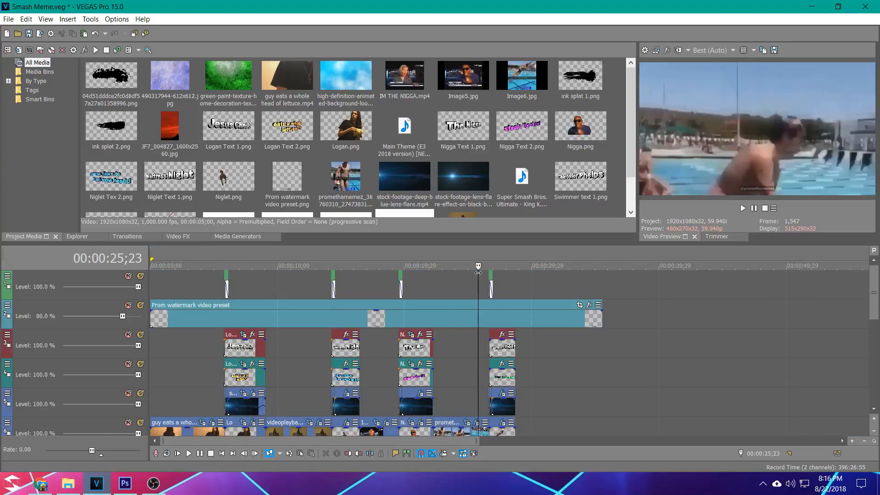